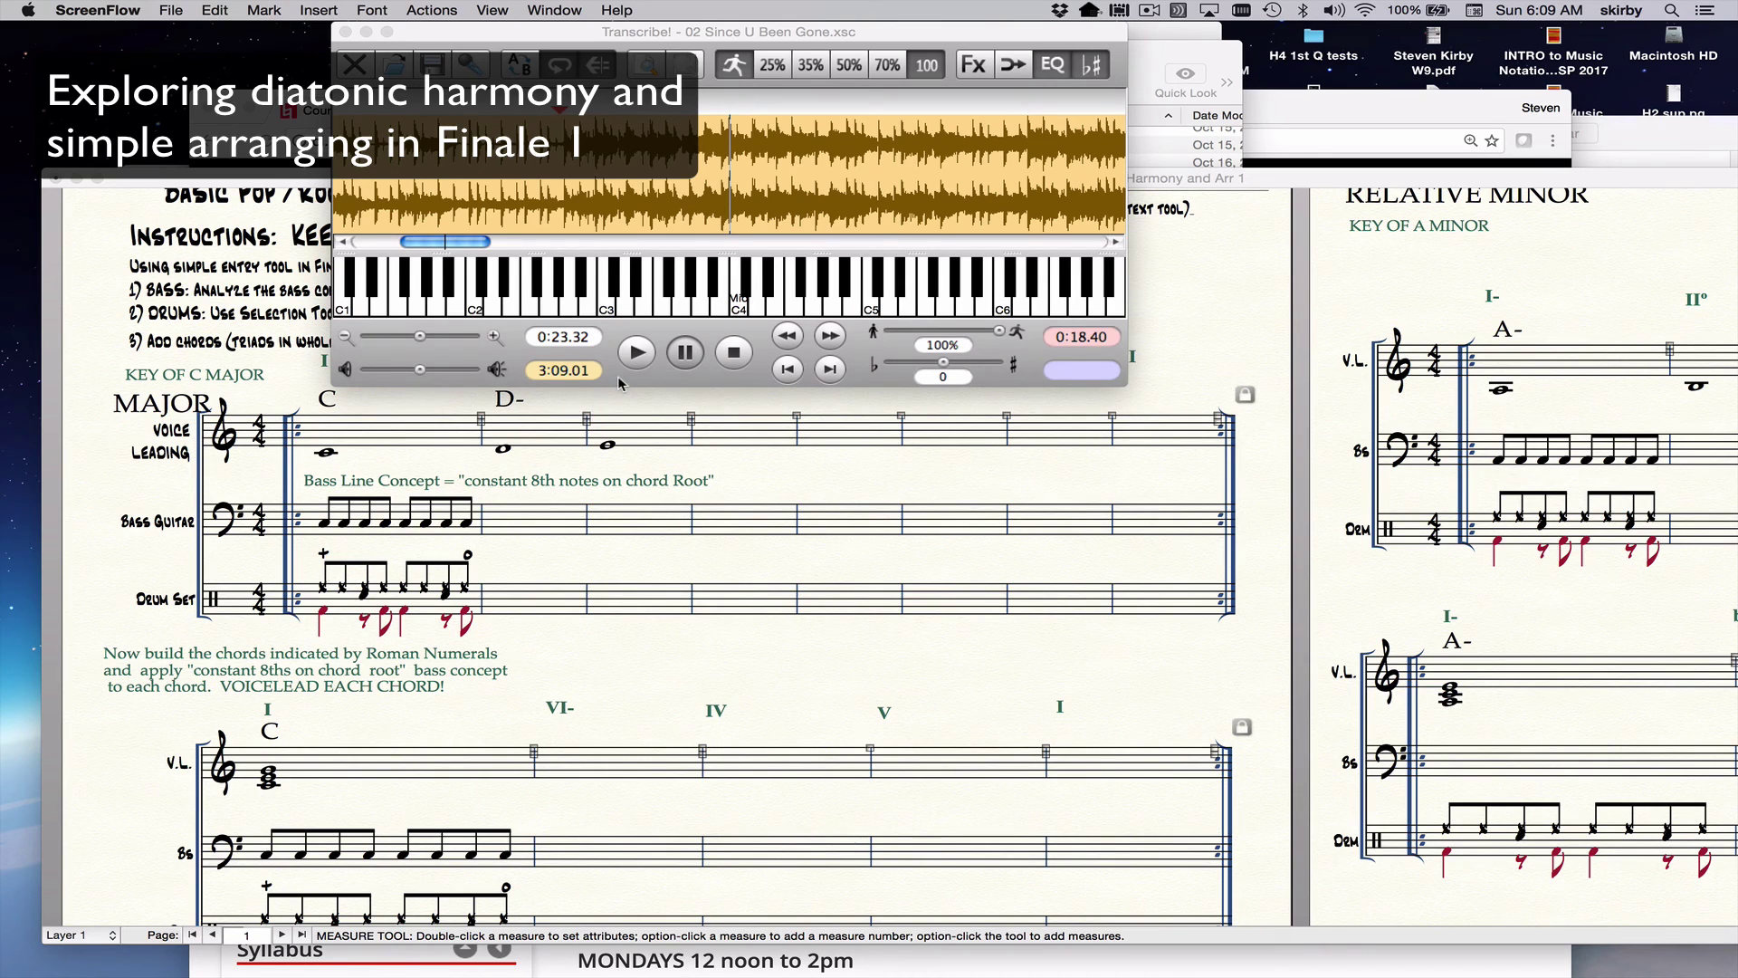
# Move the Transcribe! song window aside and bring the Finale diatonic harmony worksheet into place
pyautogui.moveTo(574, 31); pyautogui.dragTo(660, 26)
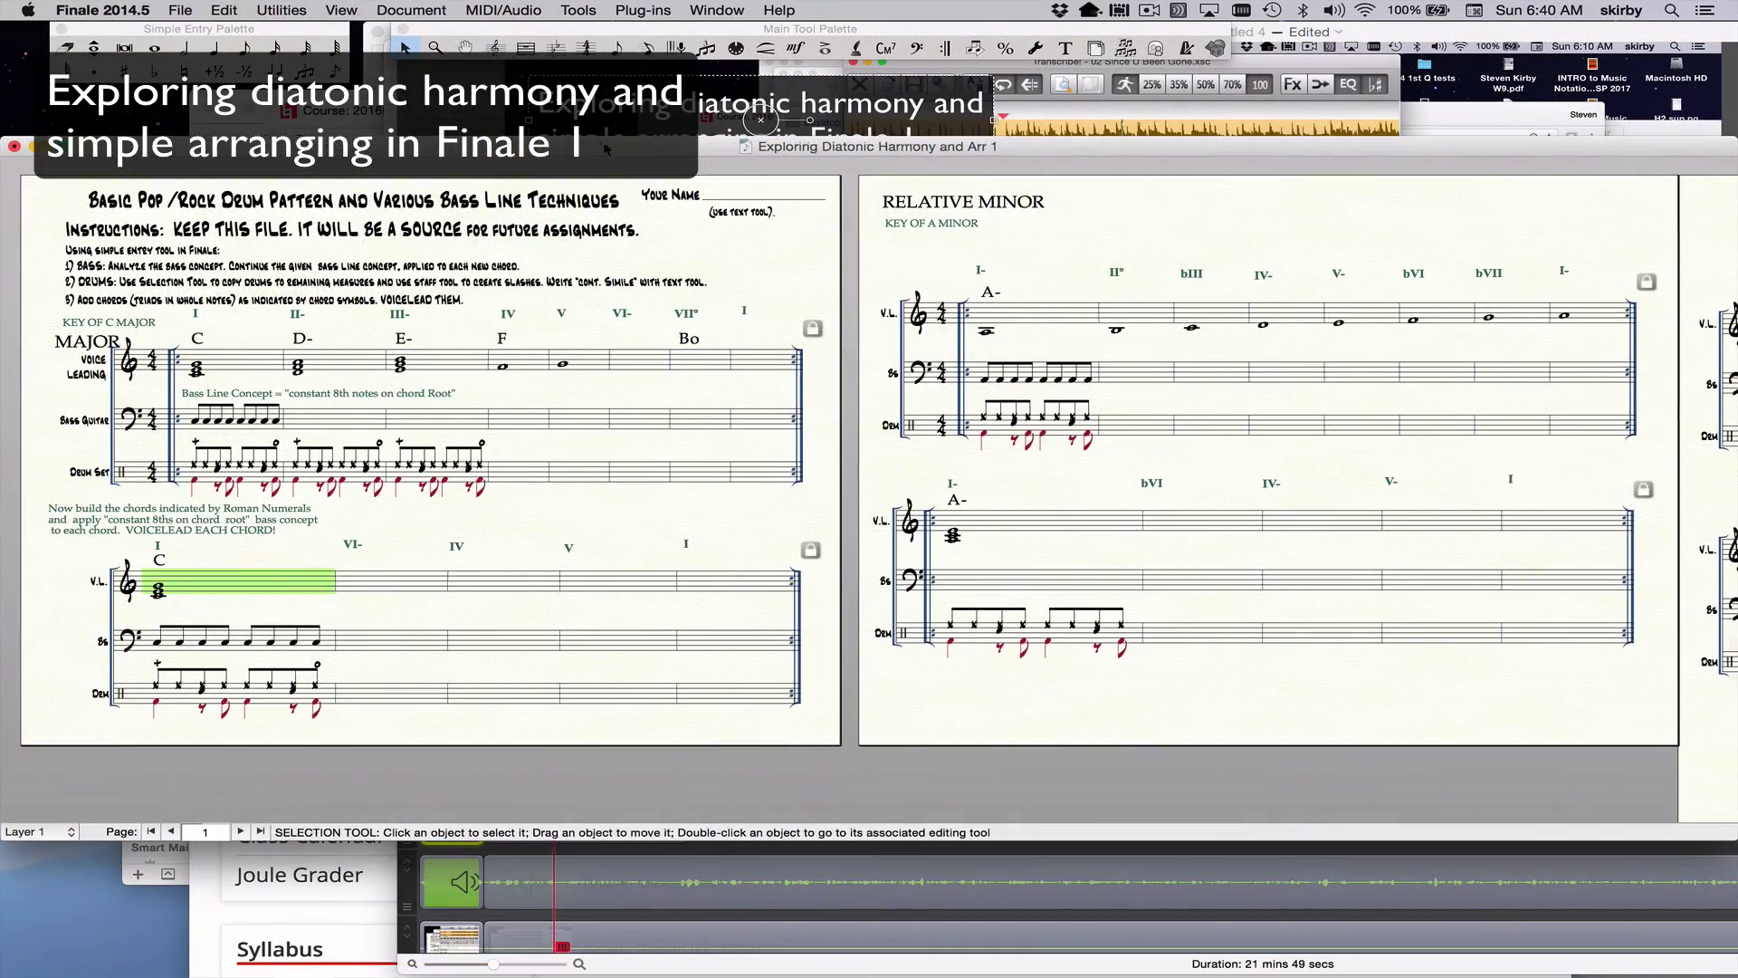
pyautogui.moveTo(607, 149); pyautogui.dragTo(592, 139)
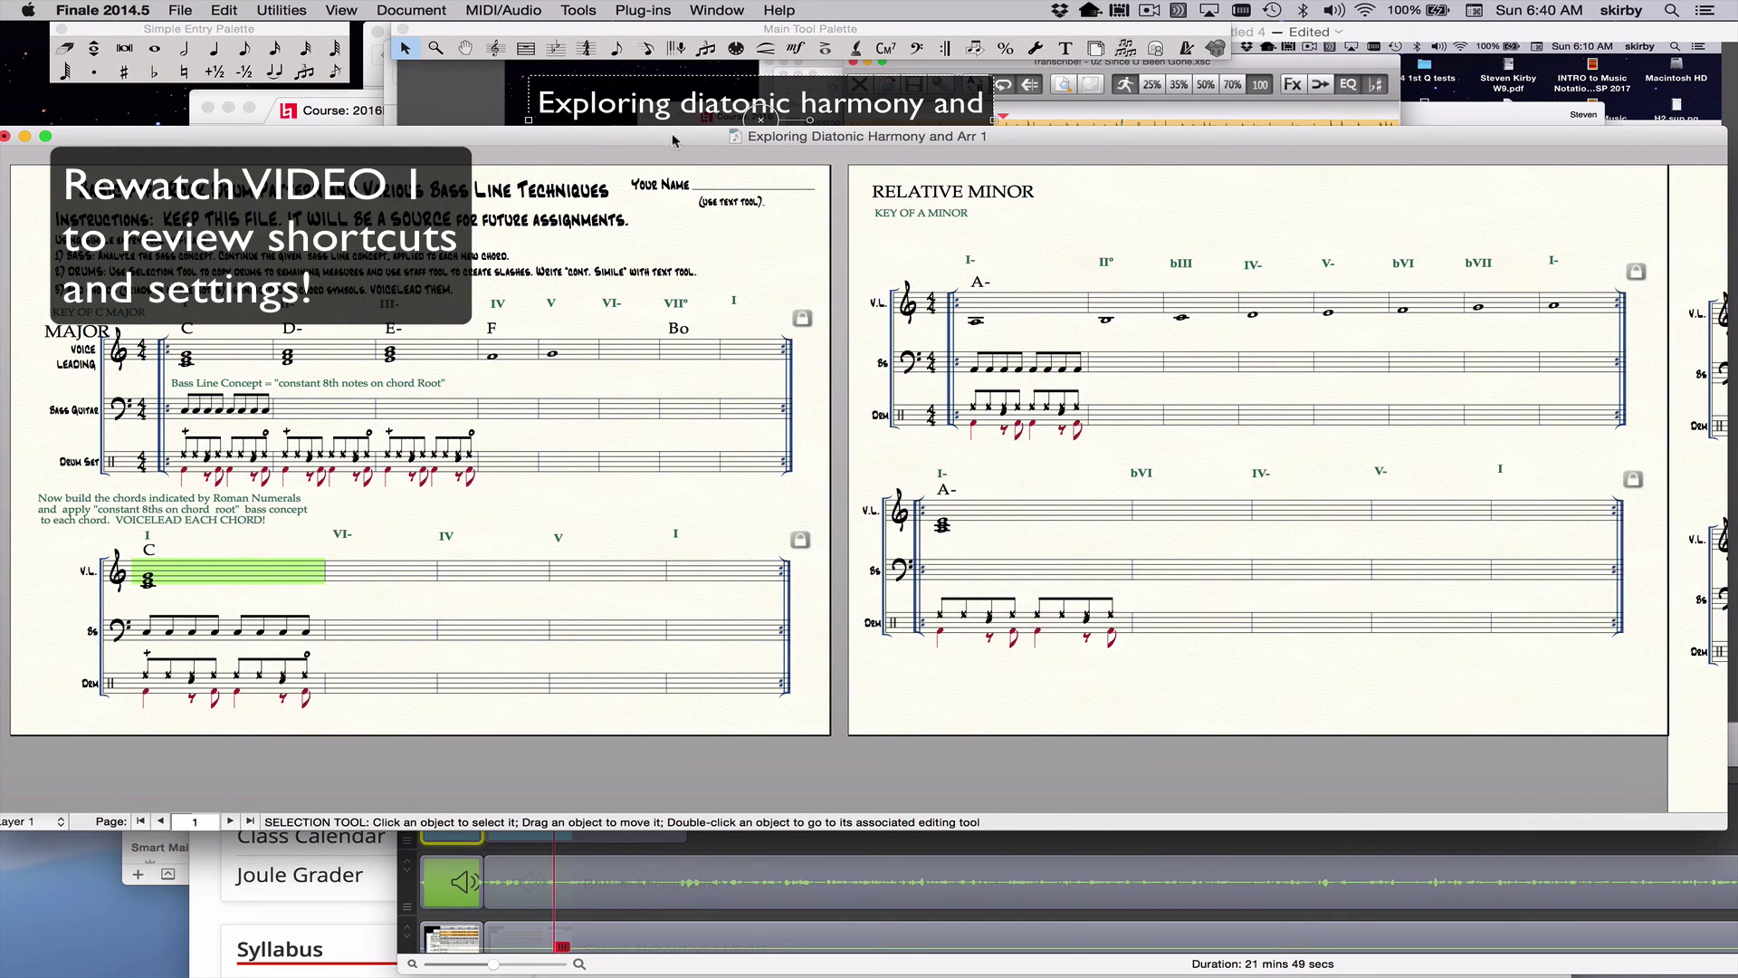
# Switch Finale to the Simple Entry tool for note-by-note entry
pyautogui.click(715, 12)
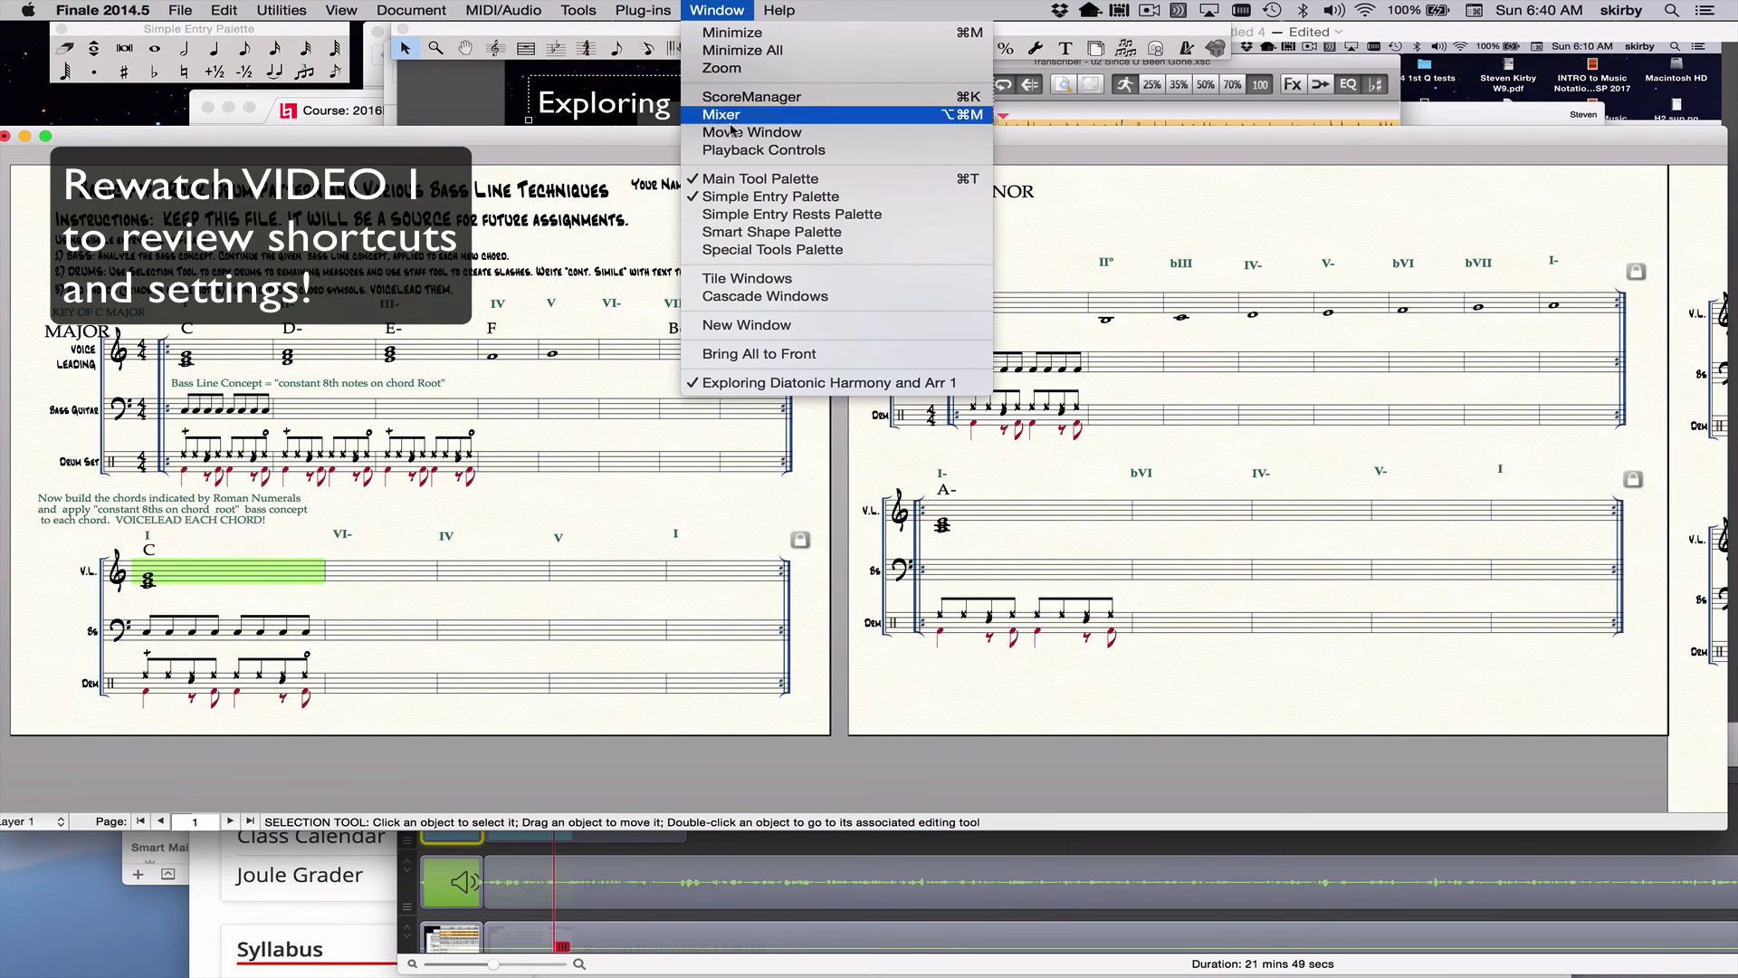
pyautogui.click(651, 28)
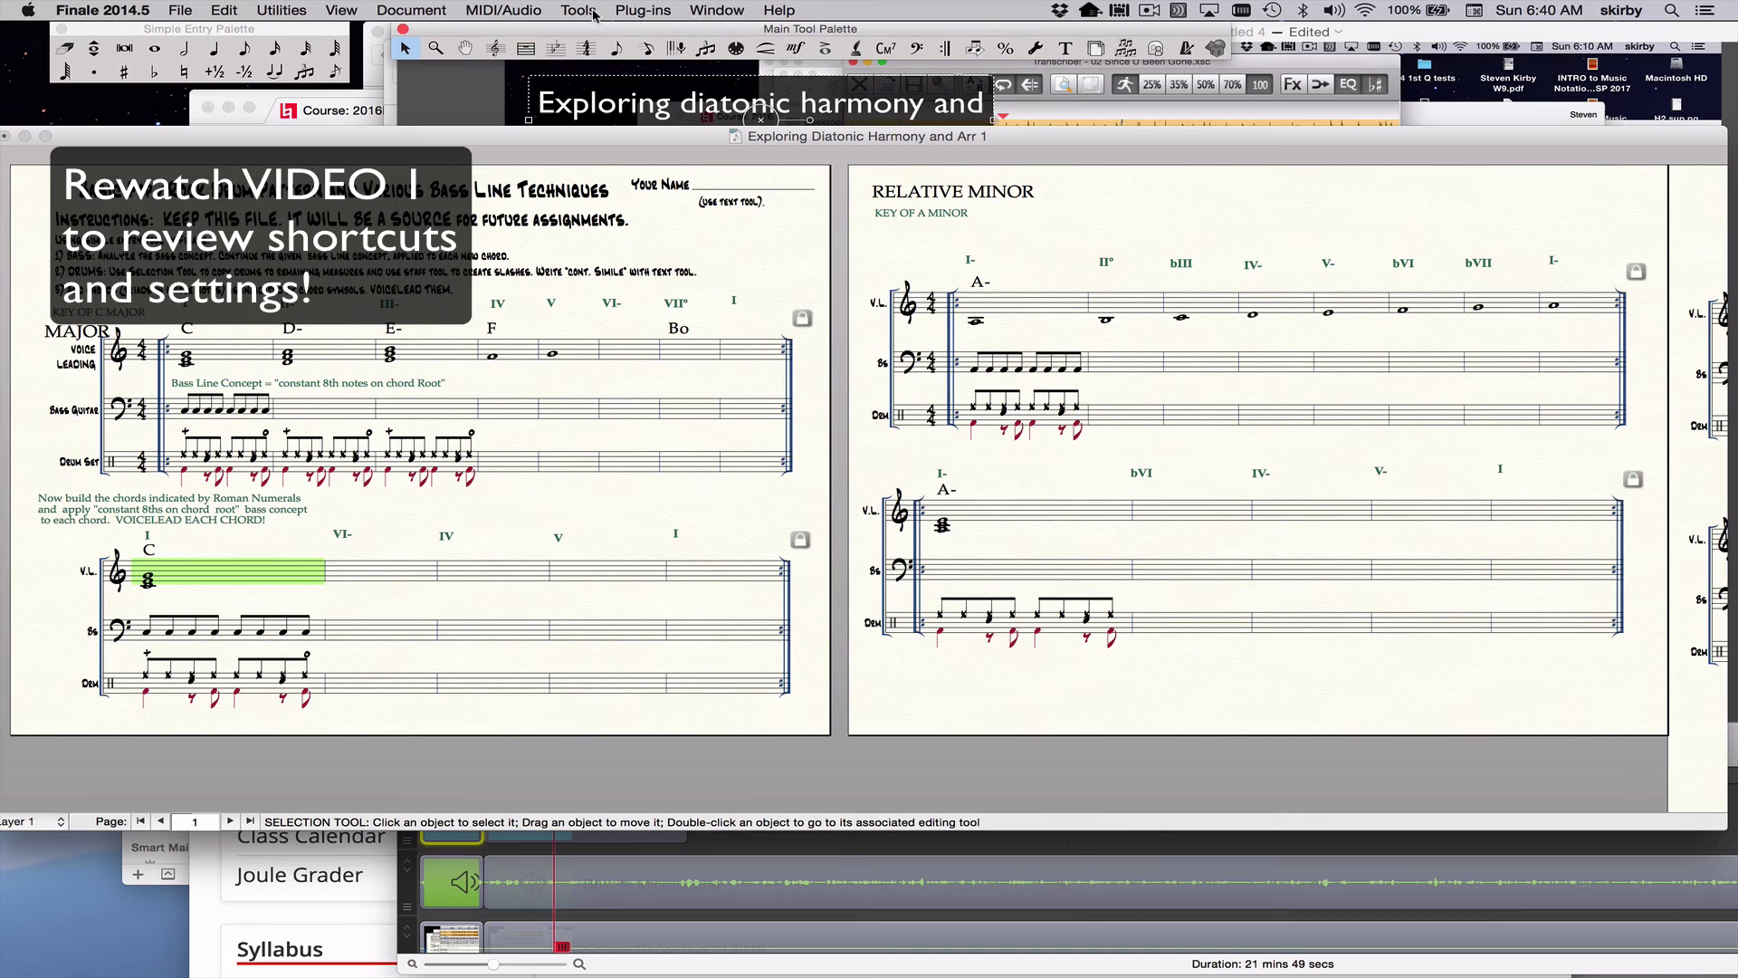
pyautogui.click(621, 50)
# Review Simple Entry Options and its Laptop Shortcut Table shortcuts, closing both dialogs with OK
pyautogui.click(714, 11)
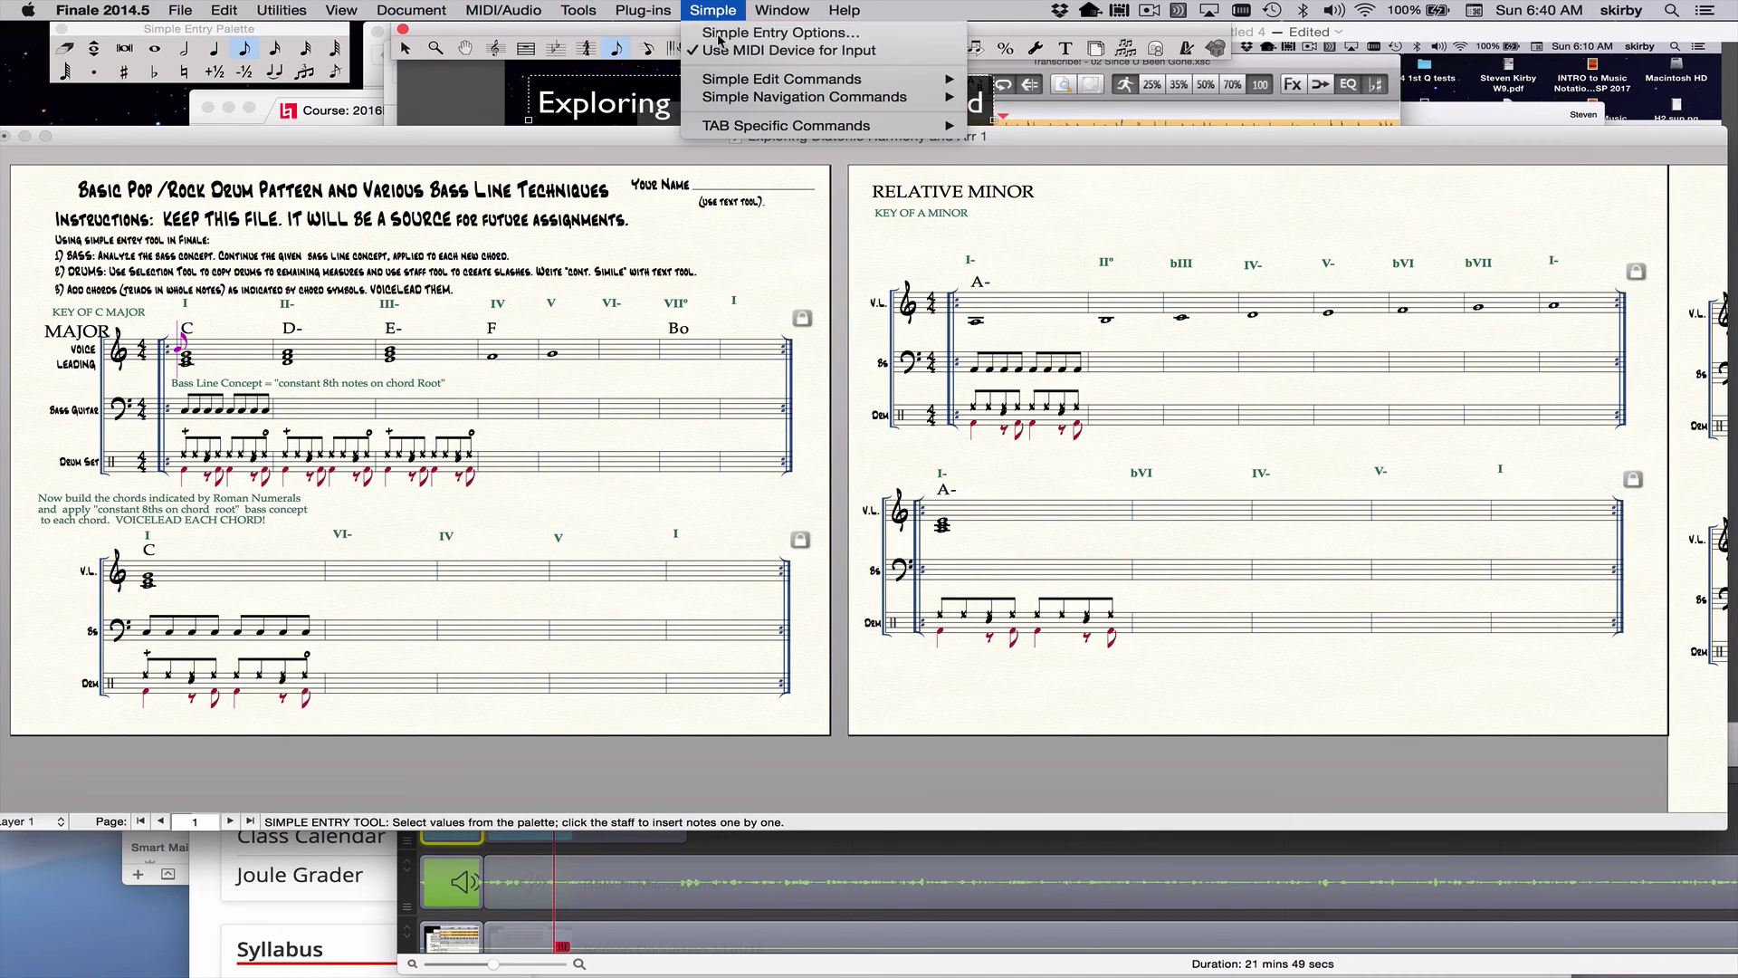
pyautogui.click(719, 35)
pyautogui.click(829, 402)
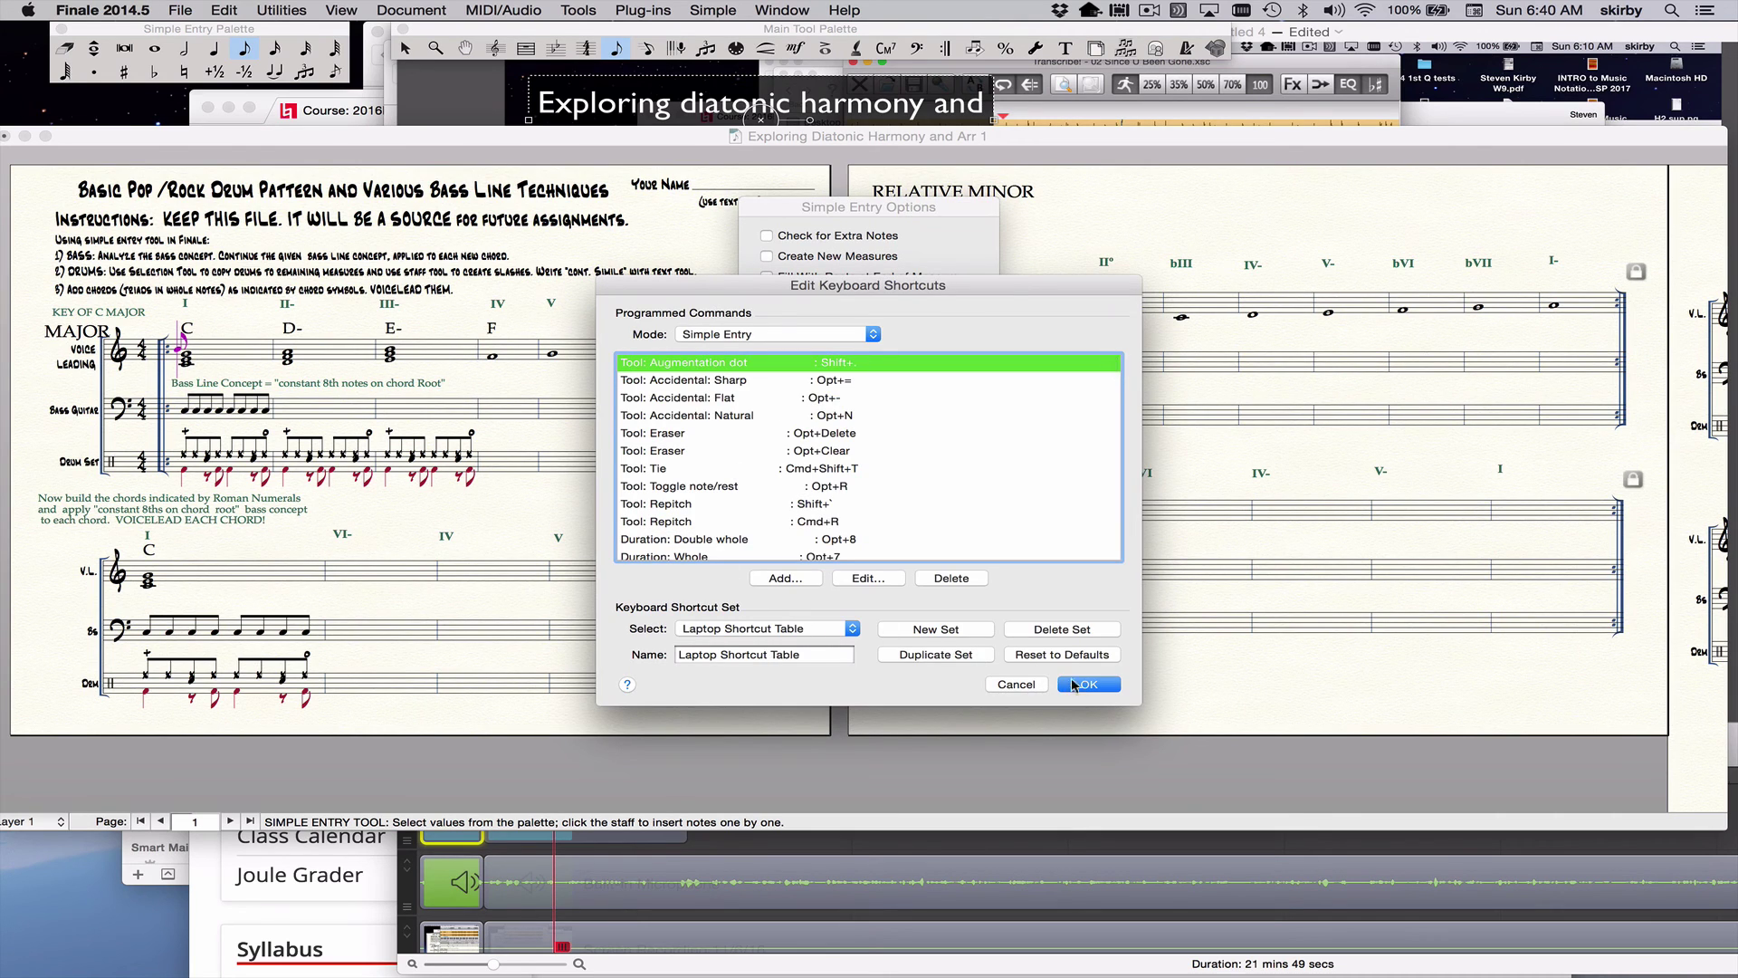
pyautogui.click(1074, 685)
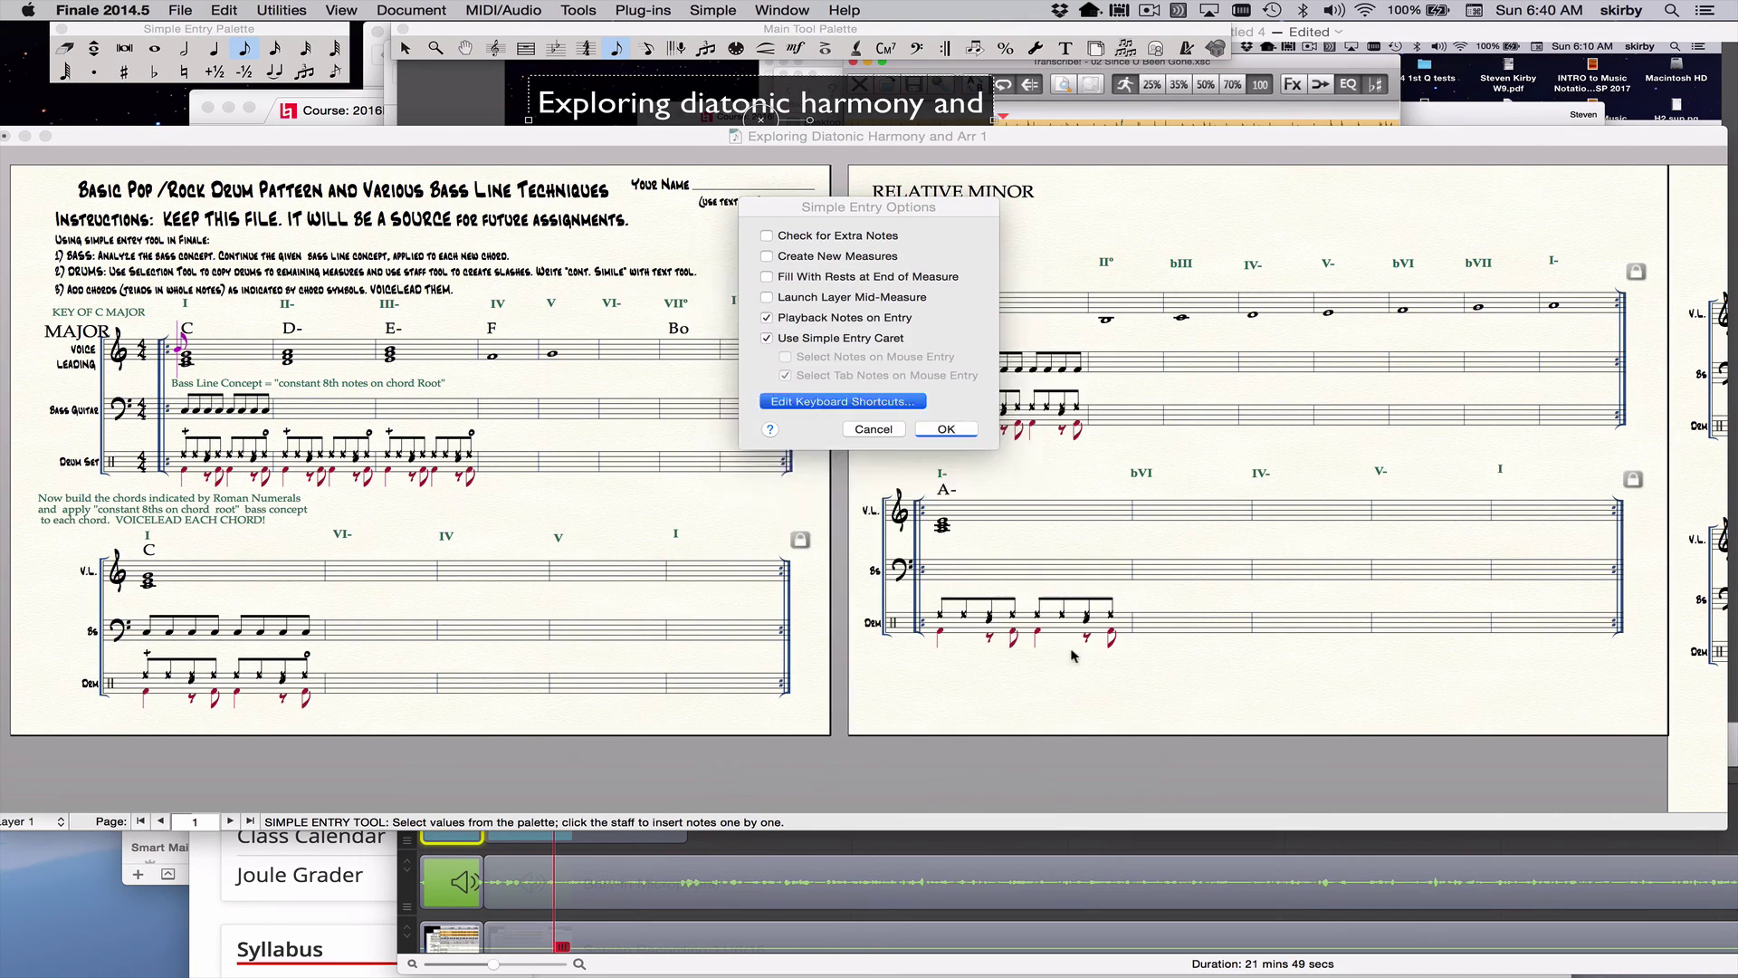
pyautogui.click(942, 429)
pyautogui.click(34, 11)
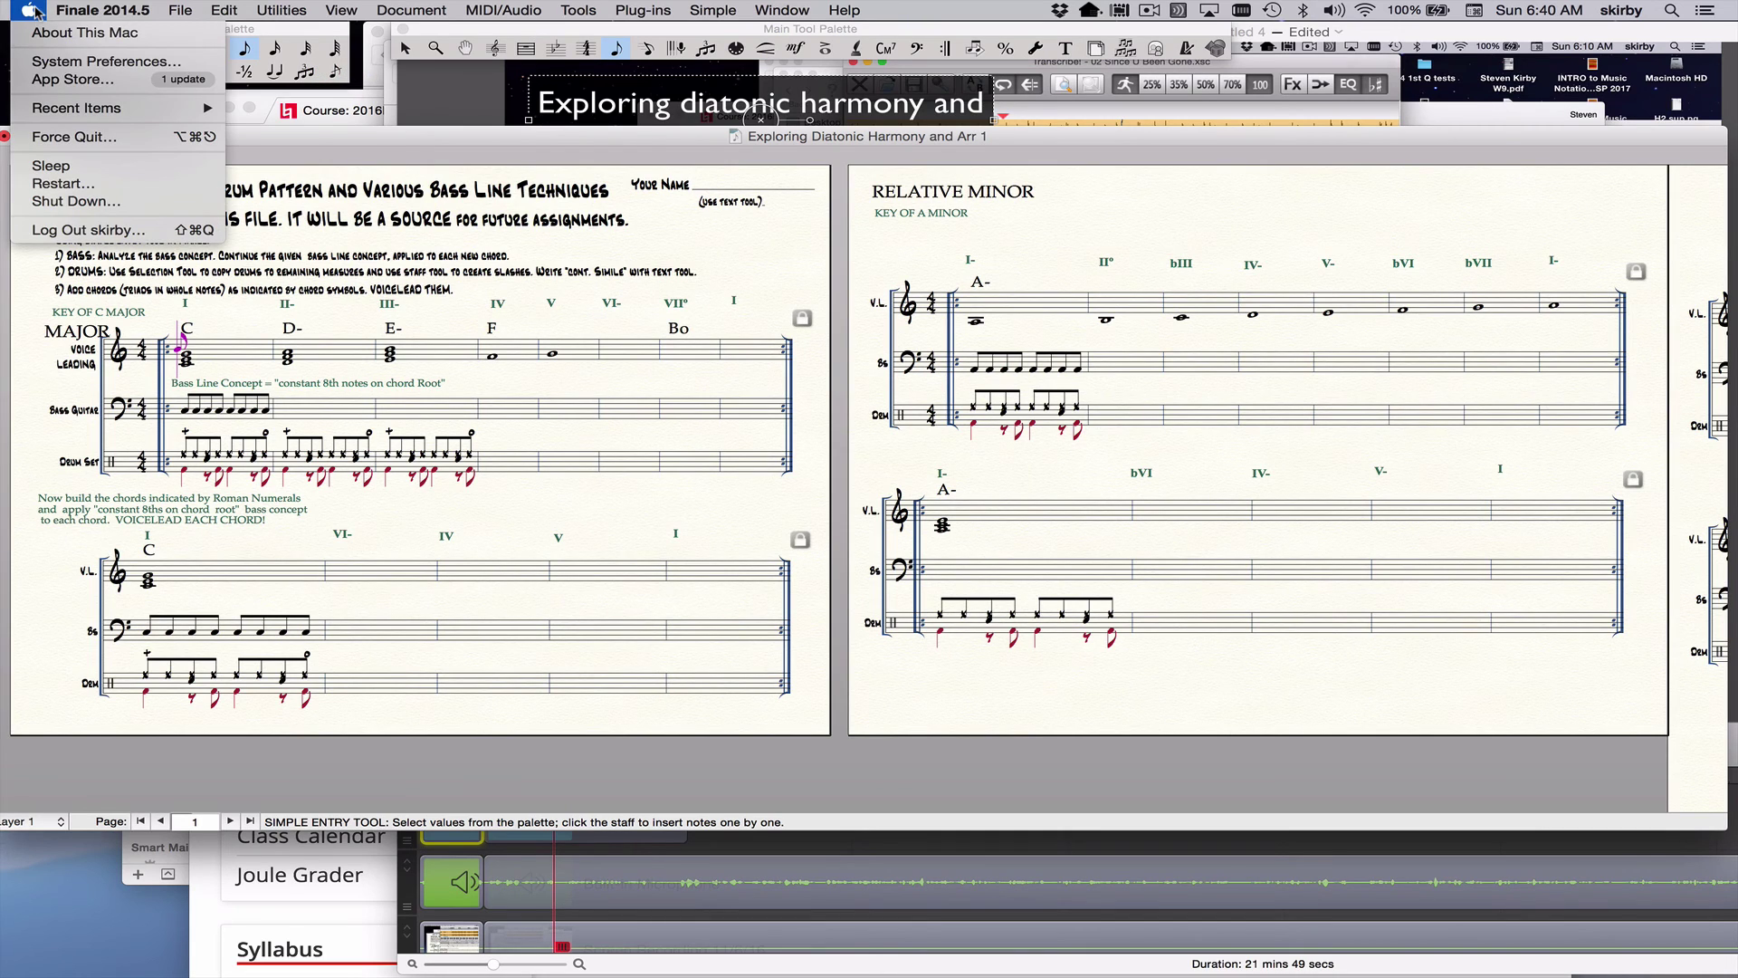
pyautogui.click(606, 232)
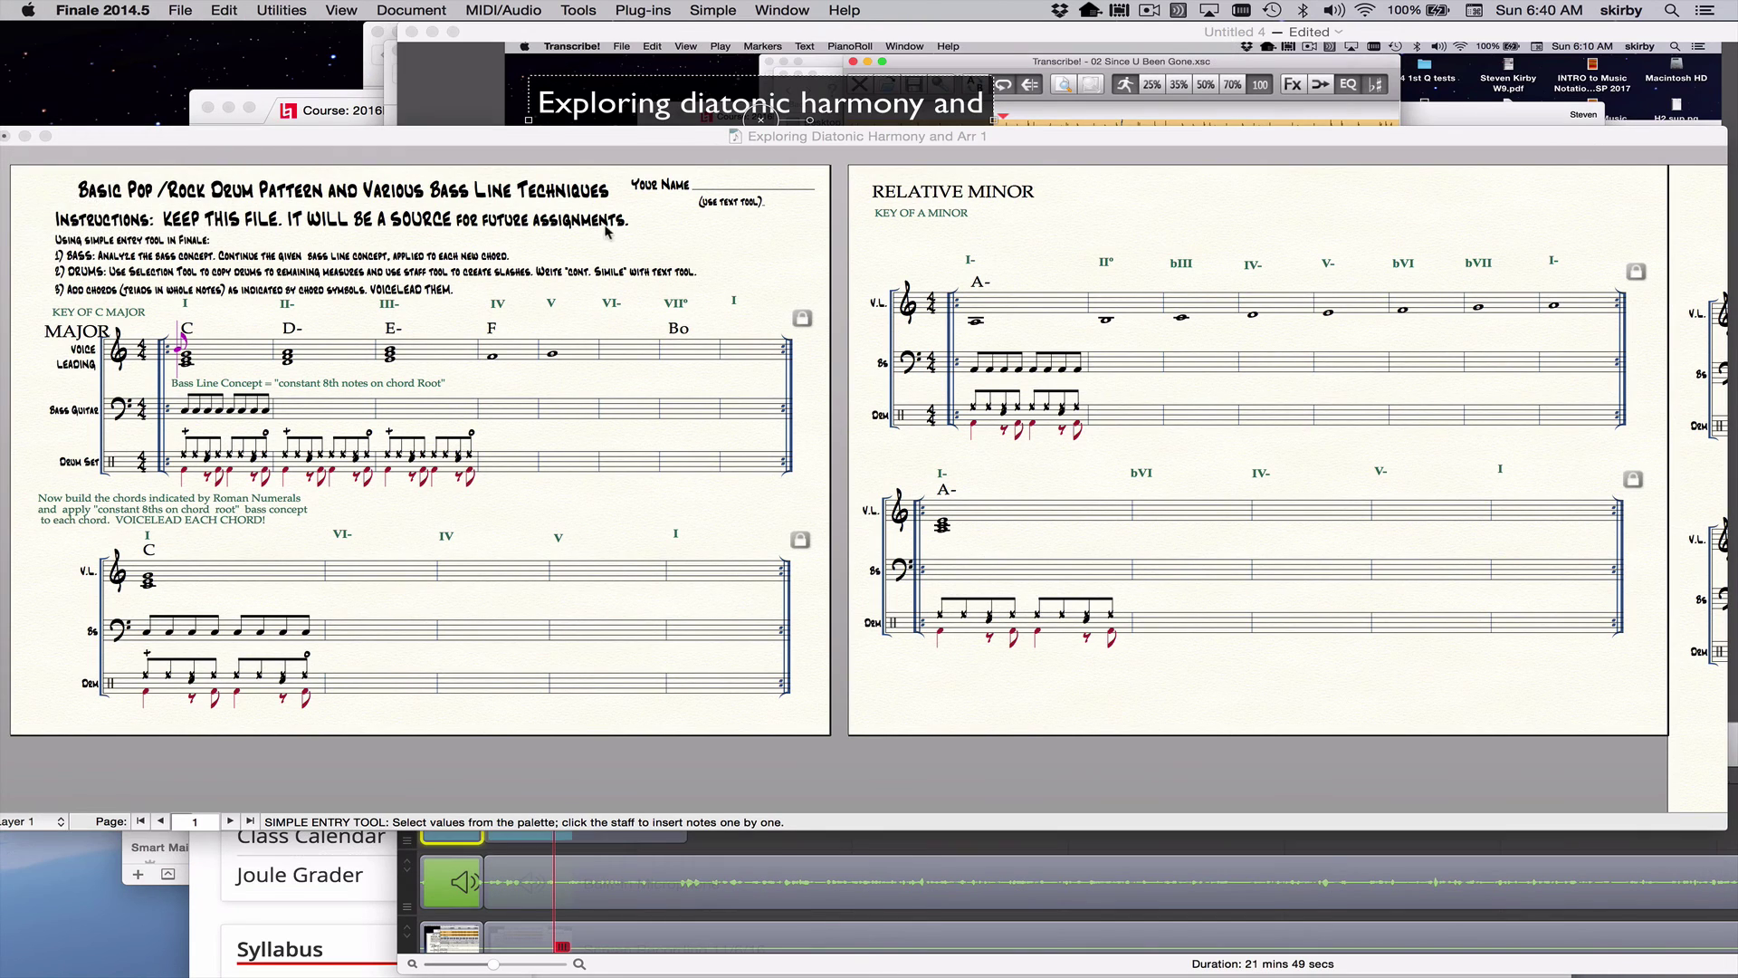
pyautogui.click(681, 373)
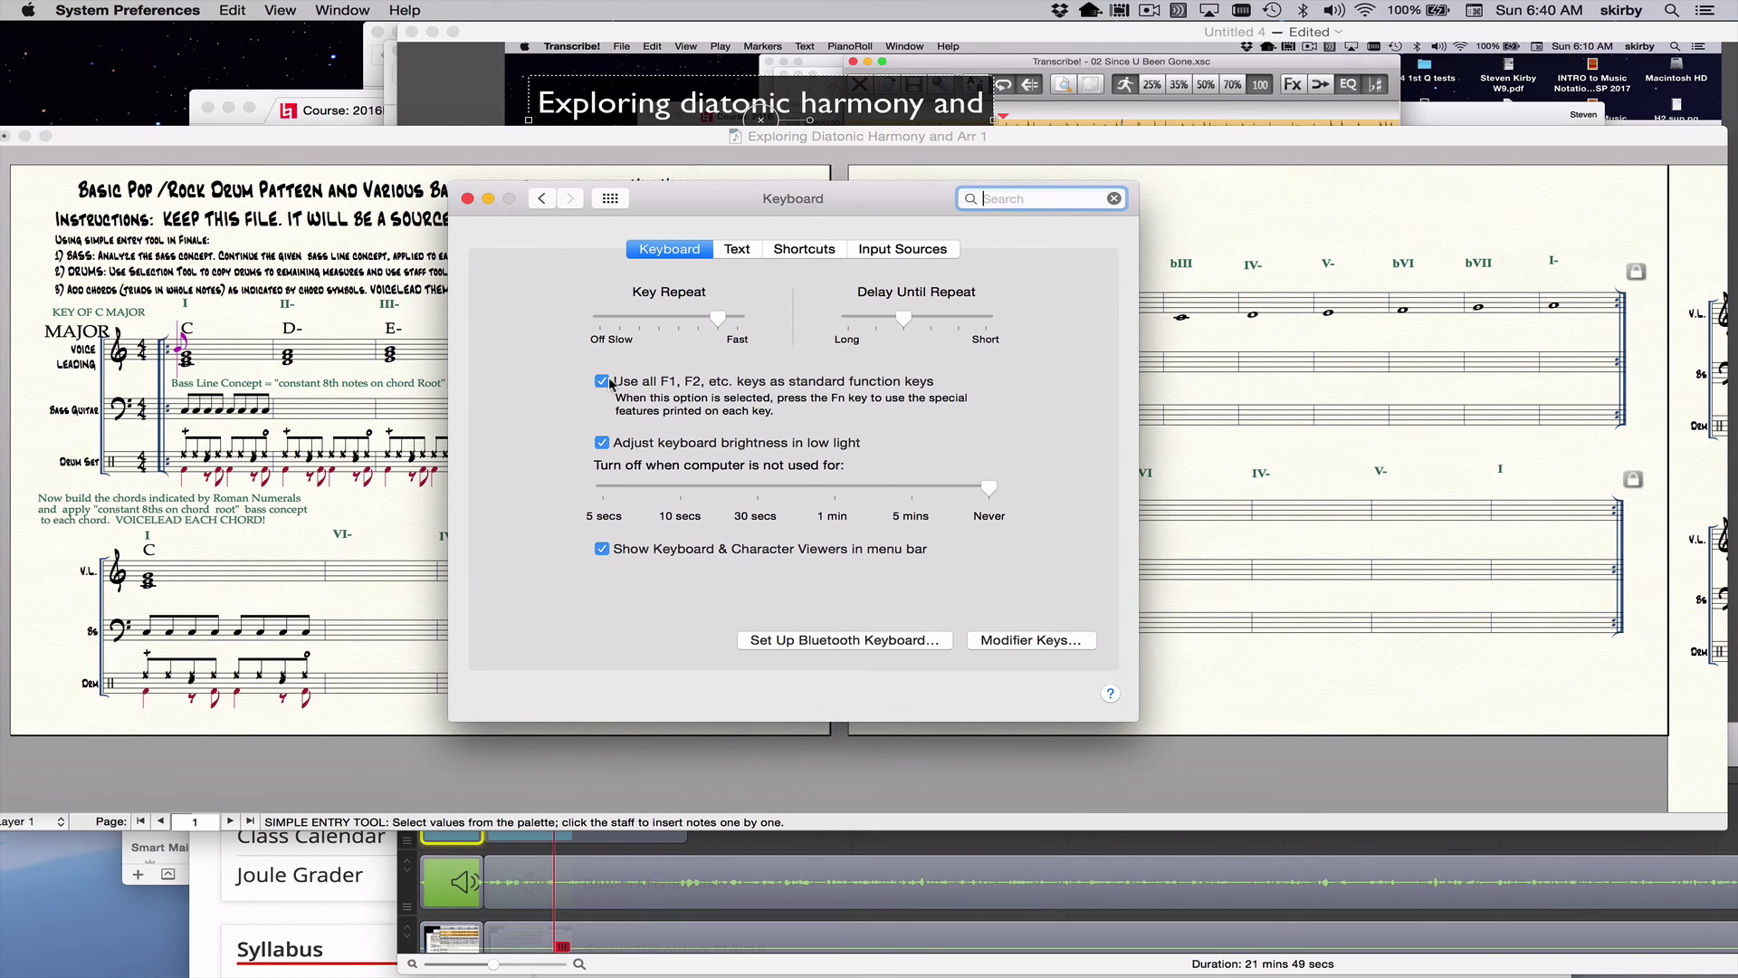
pyautogui.click(467, 199)
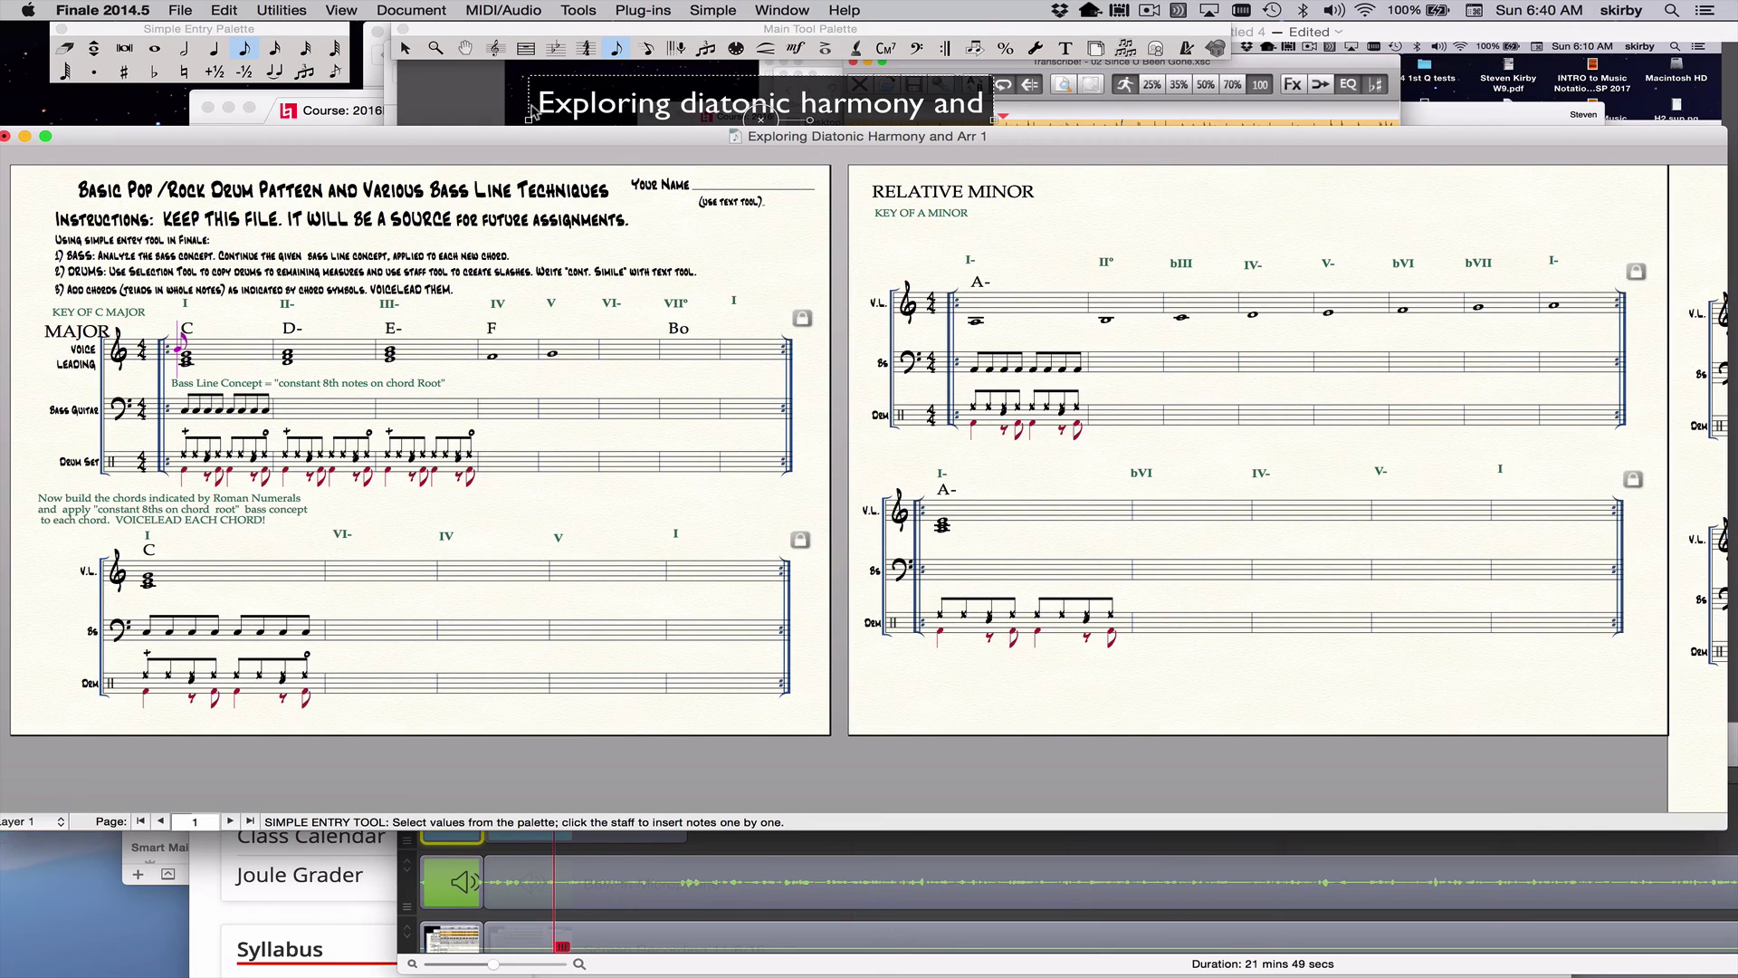
# Pick the entry duration with the number keys, then select the D- measure's whole note and add a third
pyautogui.press('5')
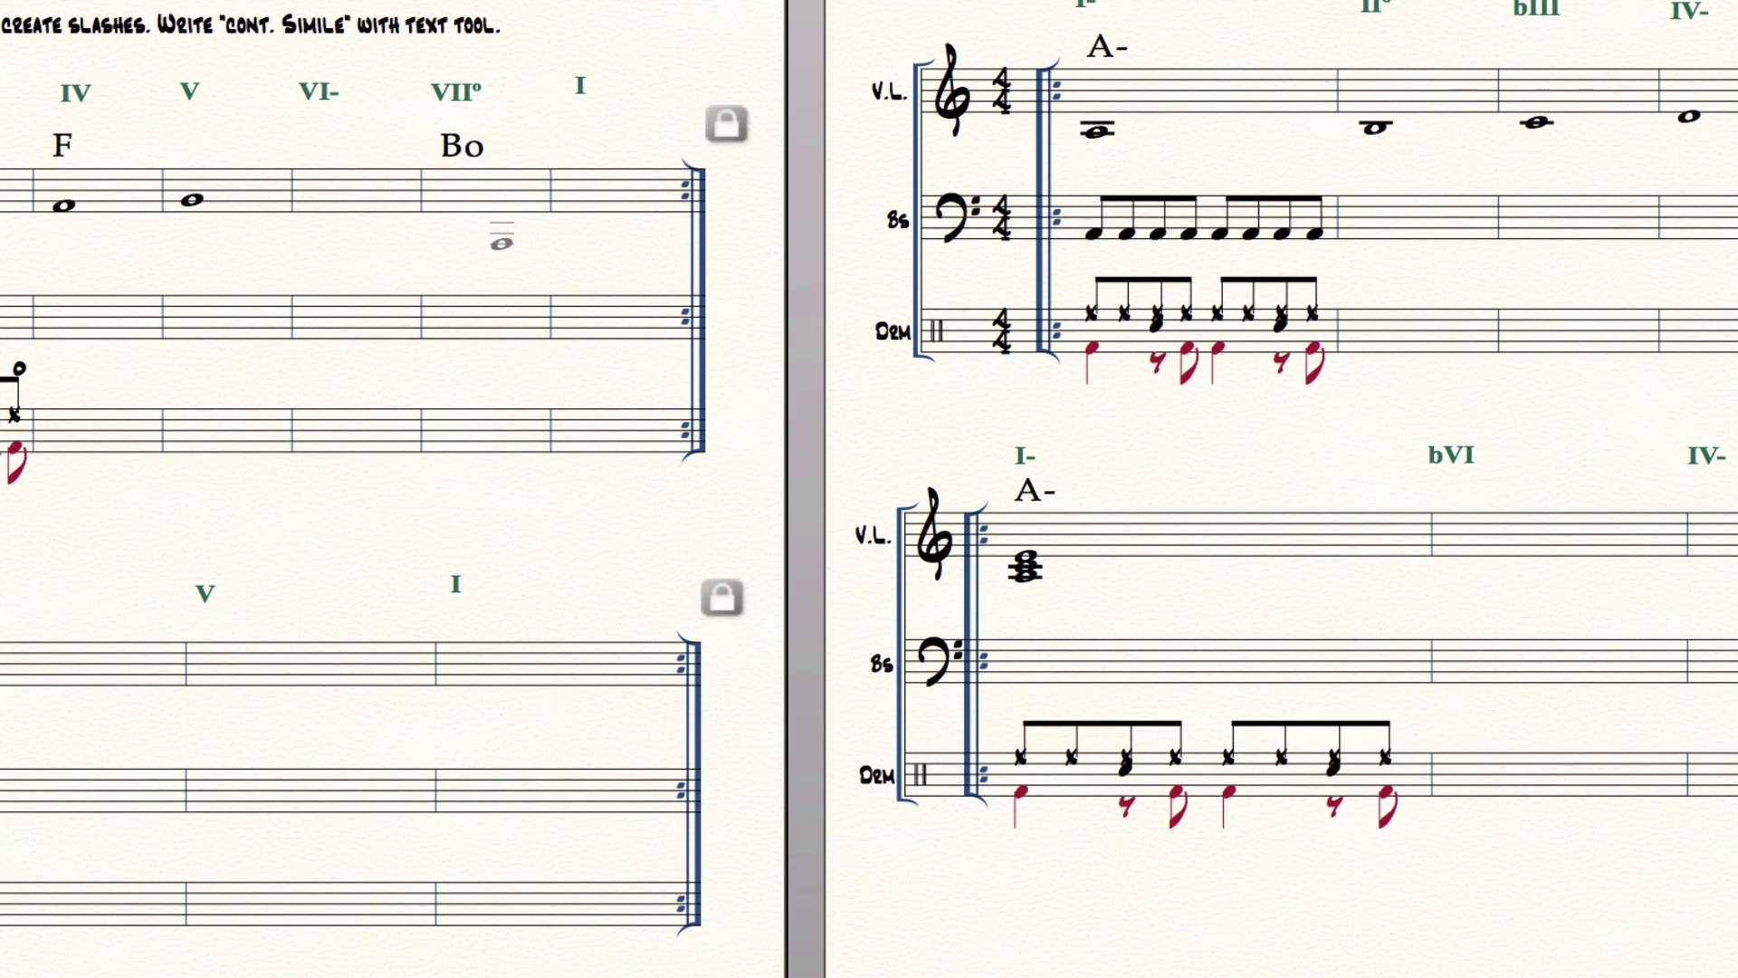
pyautogui.press('5')
pyautogui.press('4')
pyautogui.press('3')
pyautogui.click(192, 199)
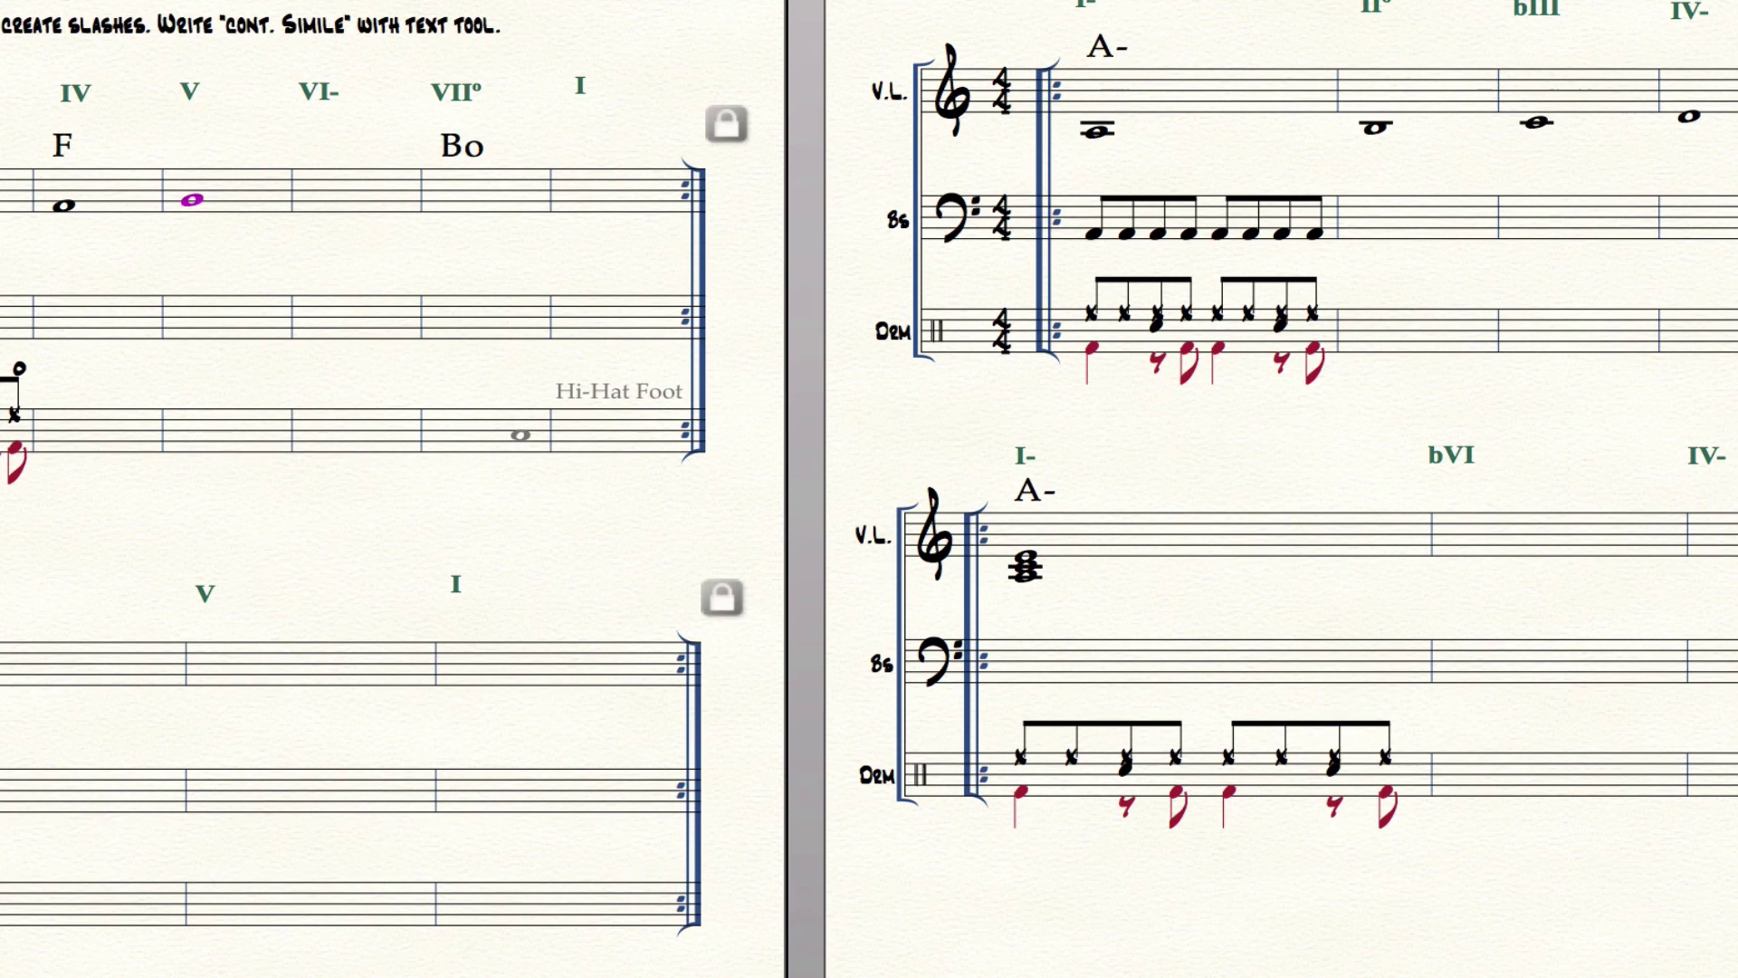
pyautogui.press('3')
pyautogui.press('3')
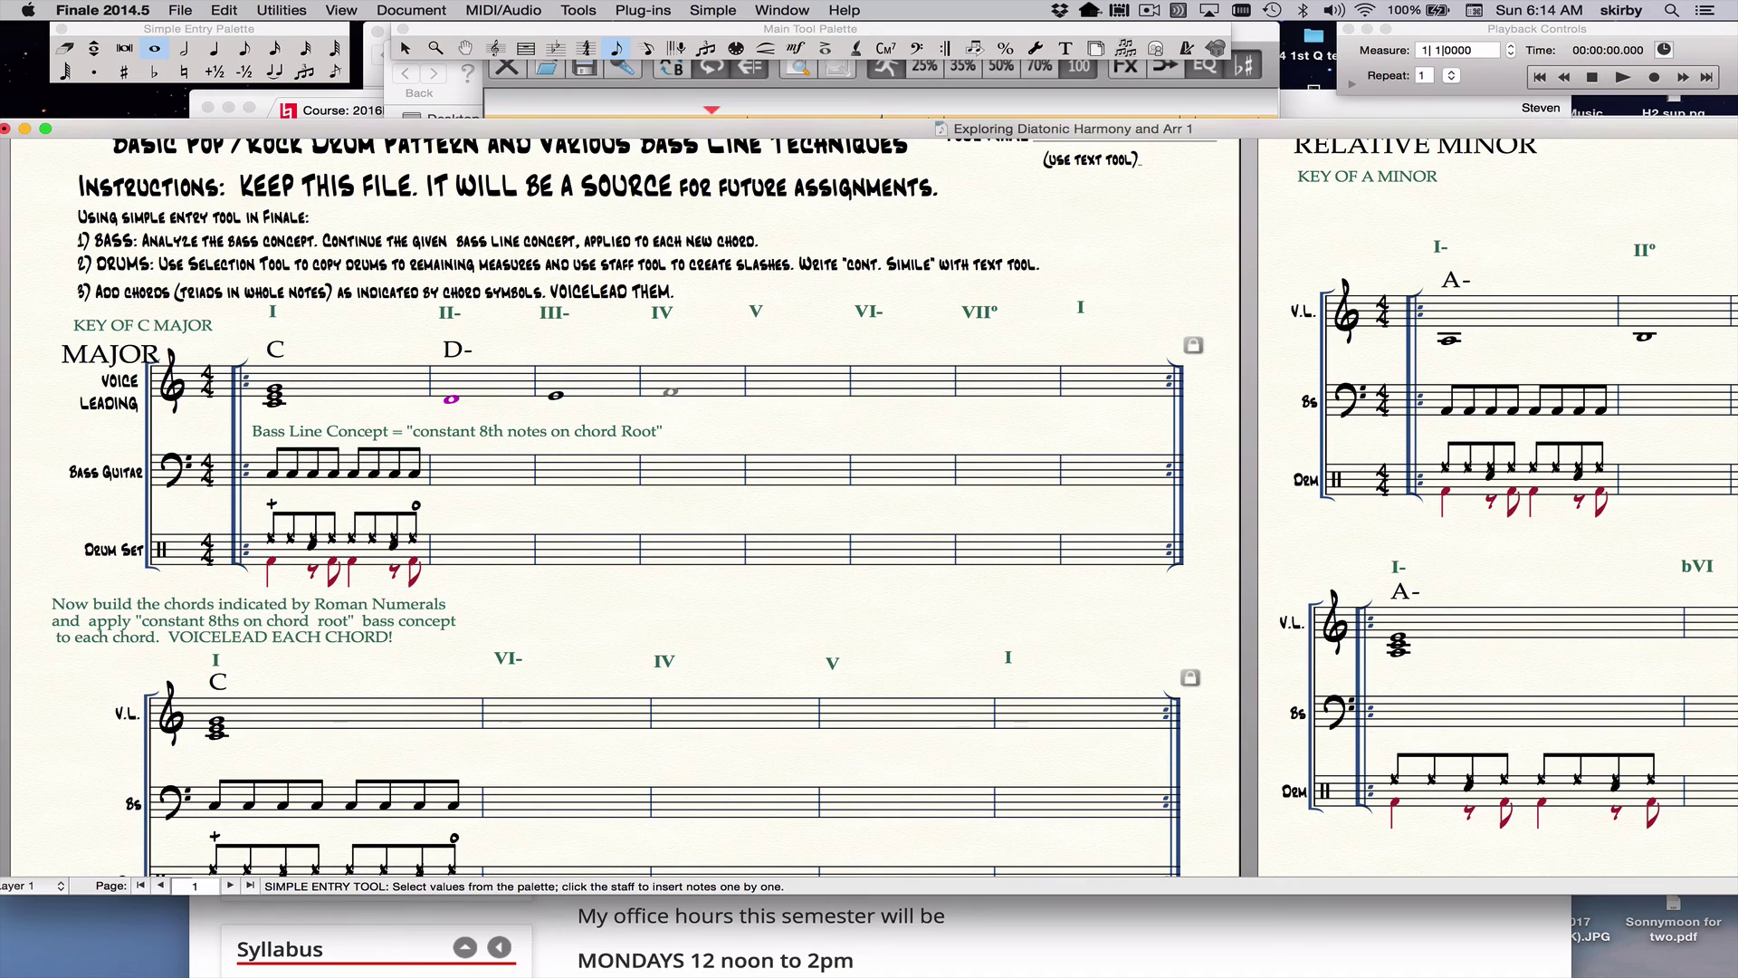
# Enter whole notes in measures 4 and 5 and a whole-note D in measure 2
pyautogui.click(668, 391)
pyautogui.click(768, 387)
pyautogui.click(451, 402)
# Stack thirds to build a D-F-A triad in measure 2 and an E-G-B triad in measure 3
pyautogui.press('3')
pyautogui.press('3')
pyautogui.press('Right')
pyautogui.hotkey('alt', '3')
pyautogui.hotkey('alt', '3')
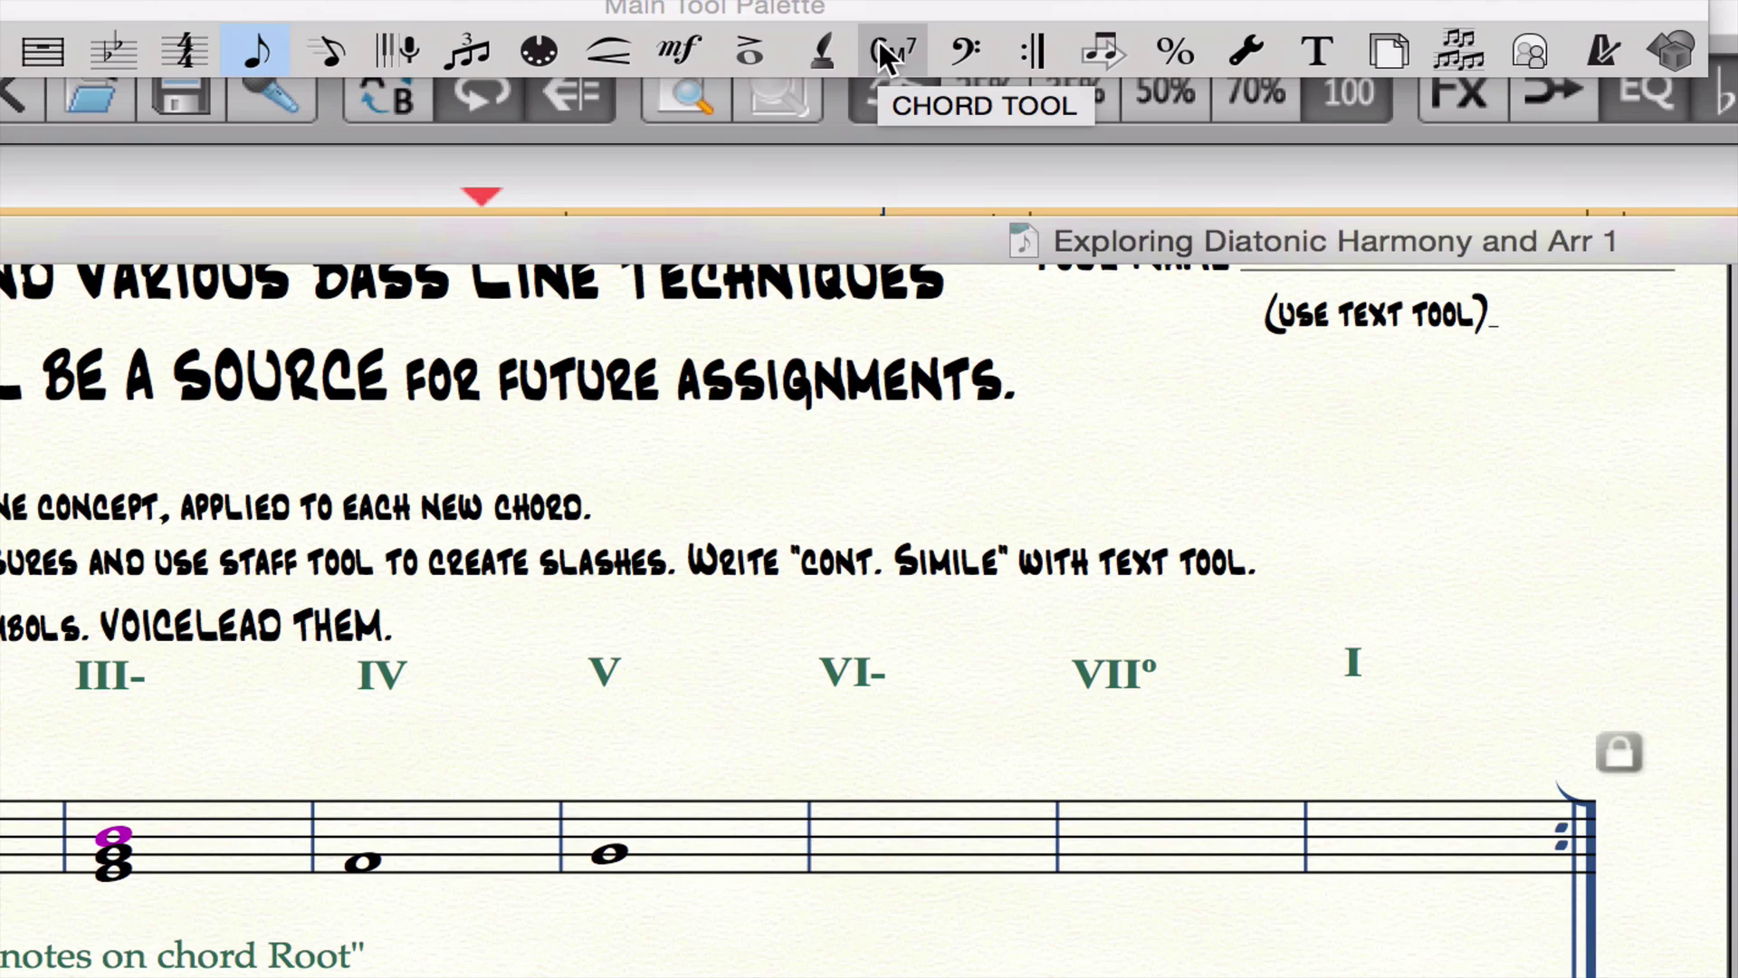
# With the Chord tool, enter chord symbols E- above measure 3, F, and Bo above measure 7
pyautogui.click(882, 48)
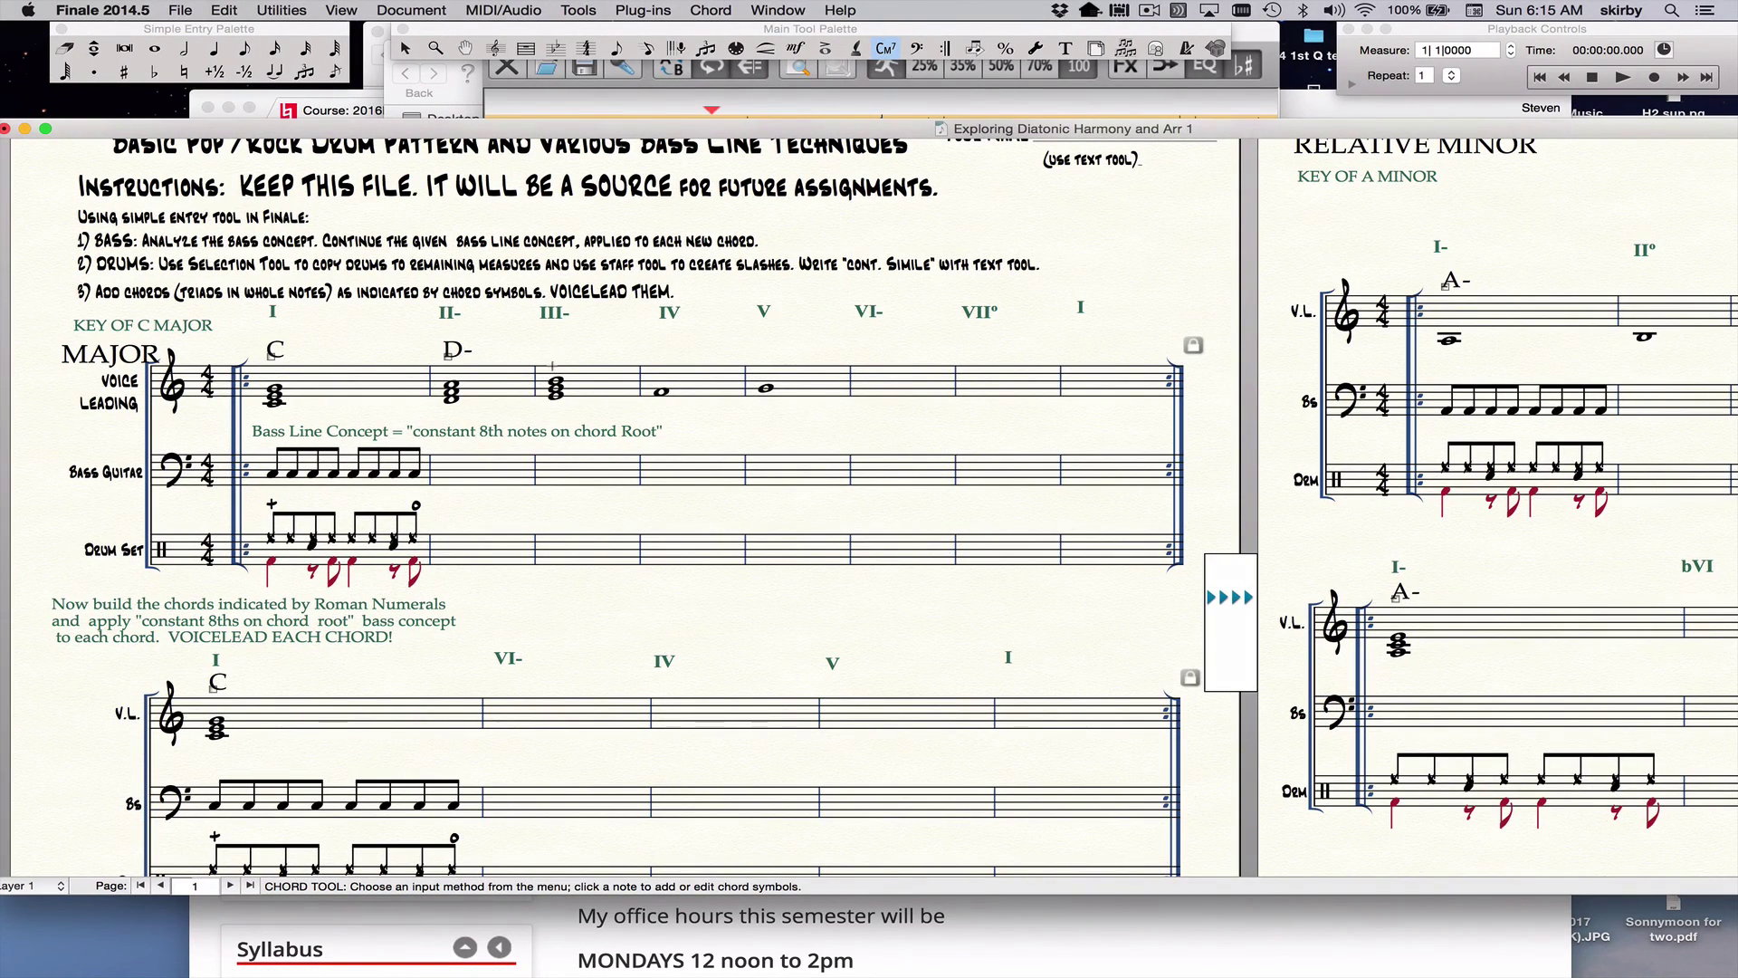
pyautogui.click(554, 366)
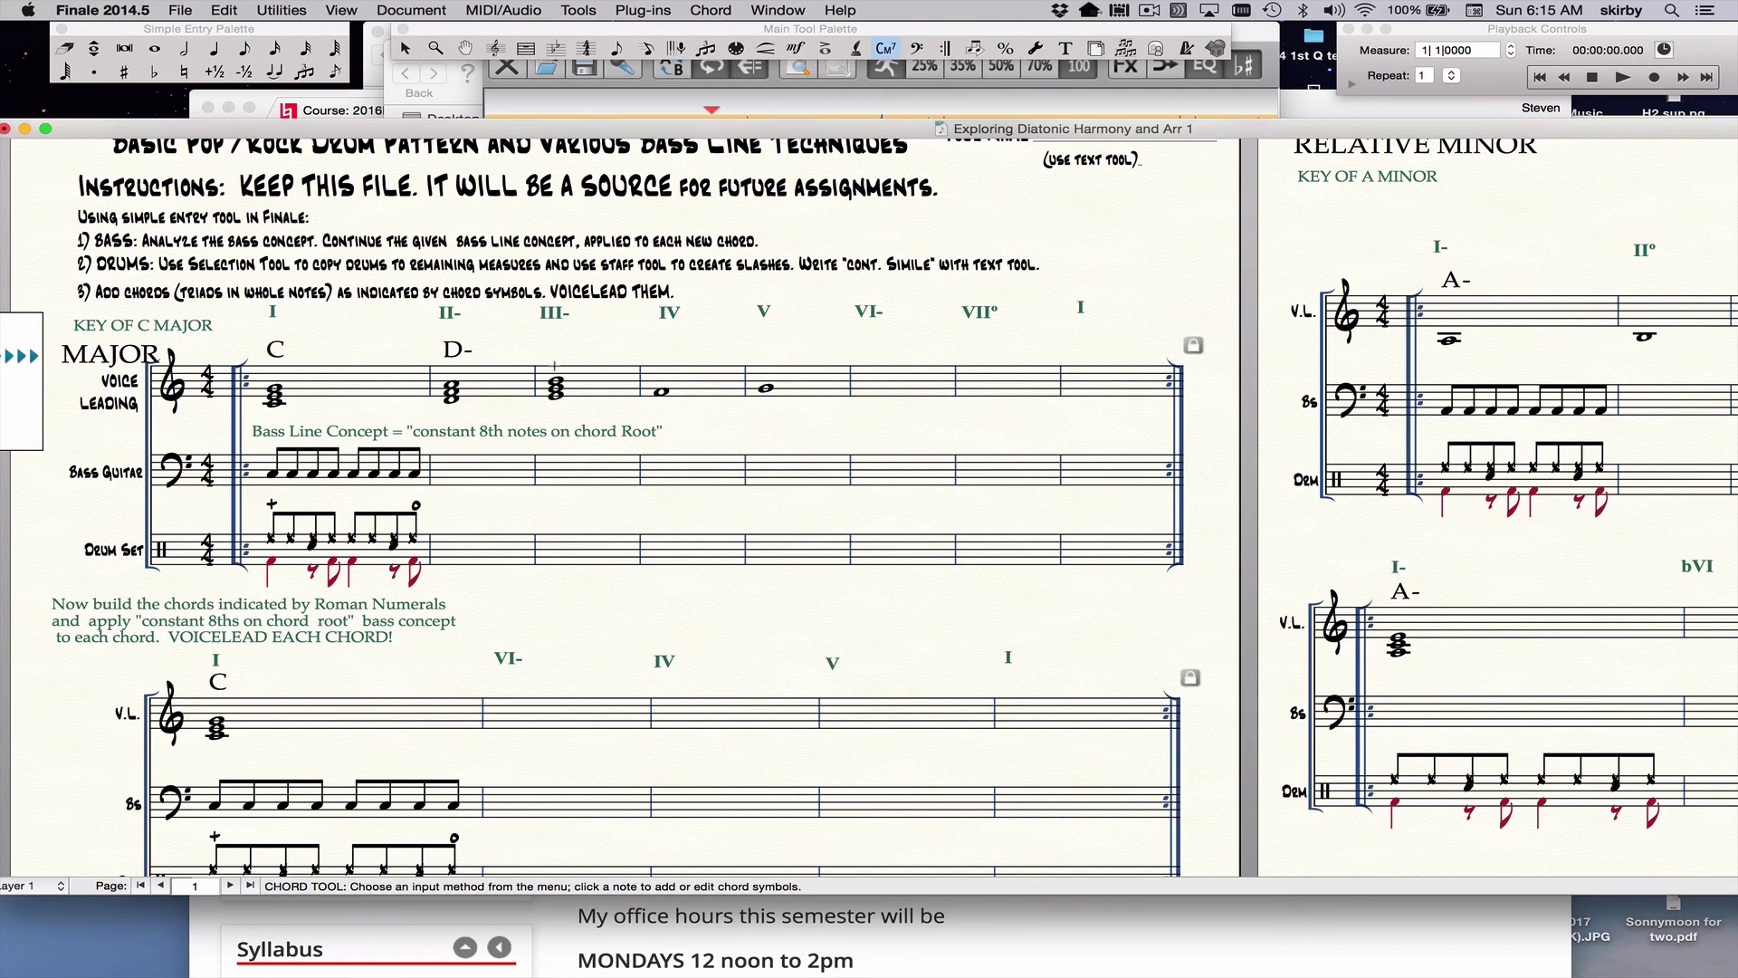
pyautogui.write('E-')
pyautogui.press('Return')
pyautogui.write('F')
pyautogui.press('Return')
pyautogui.write('Bo')
pyautogui.press('Return')
# Replay the Transcribe! song from its marker, pause at 0:24.83, move it right, and return to Finale
pyautogui.click(679, 112)
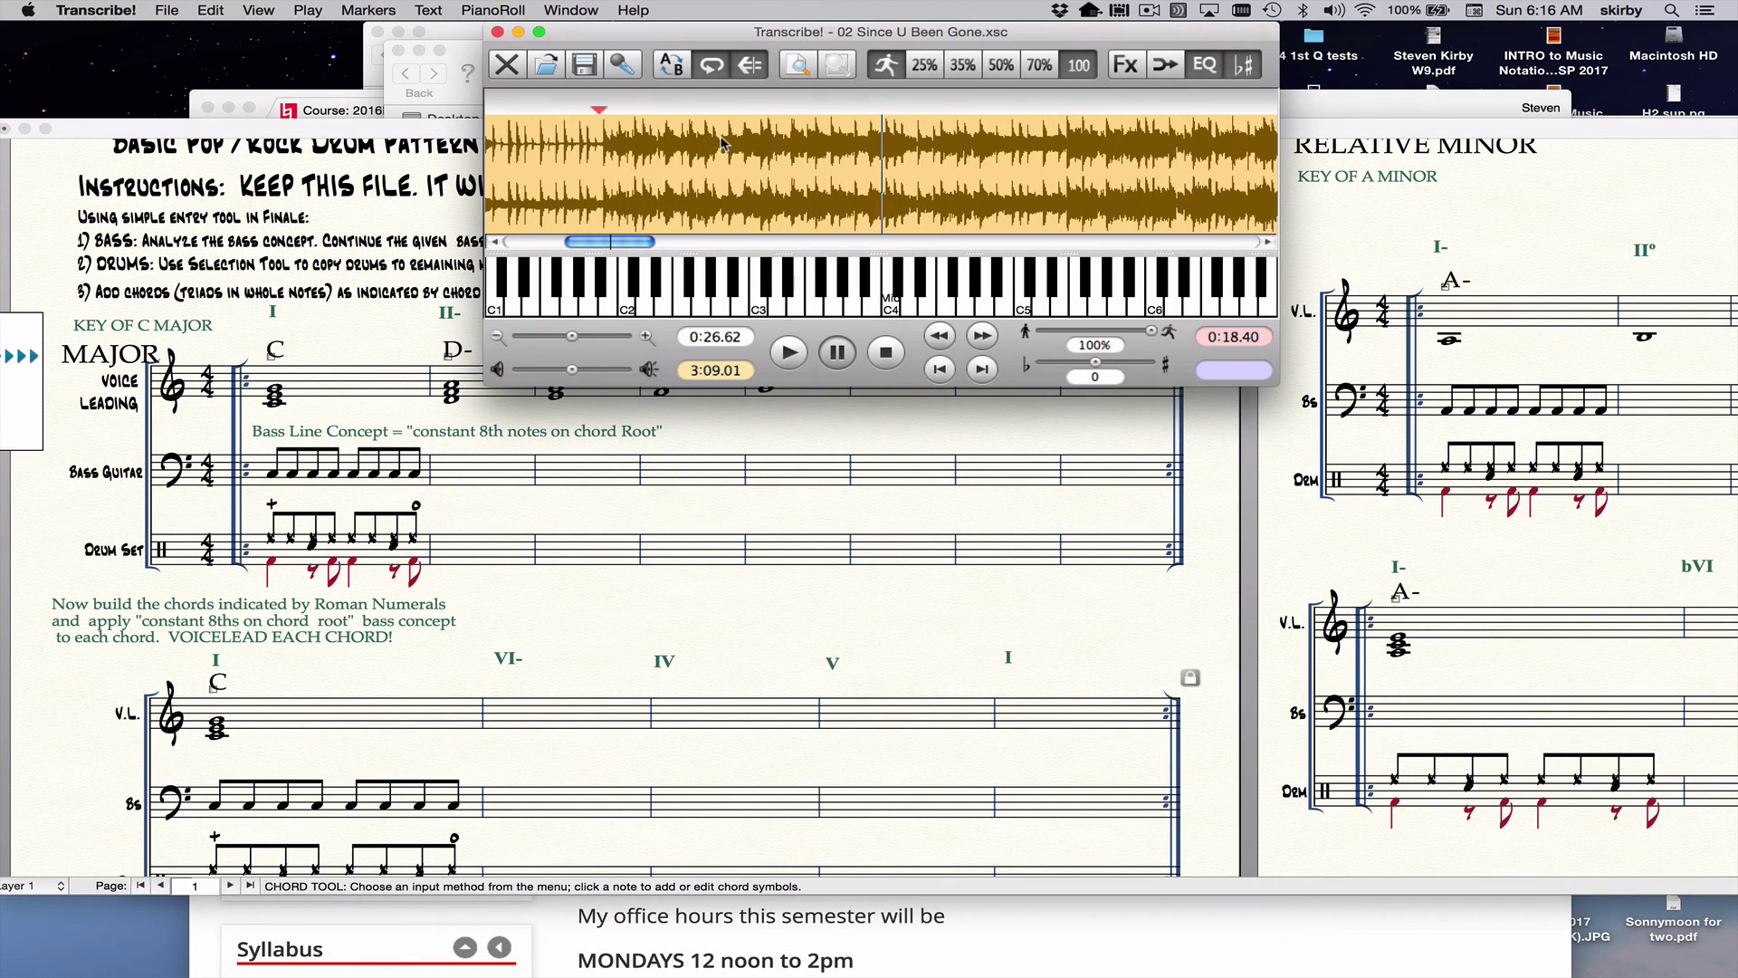
pyautogui.press('space')
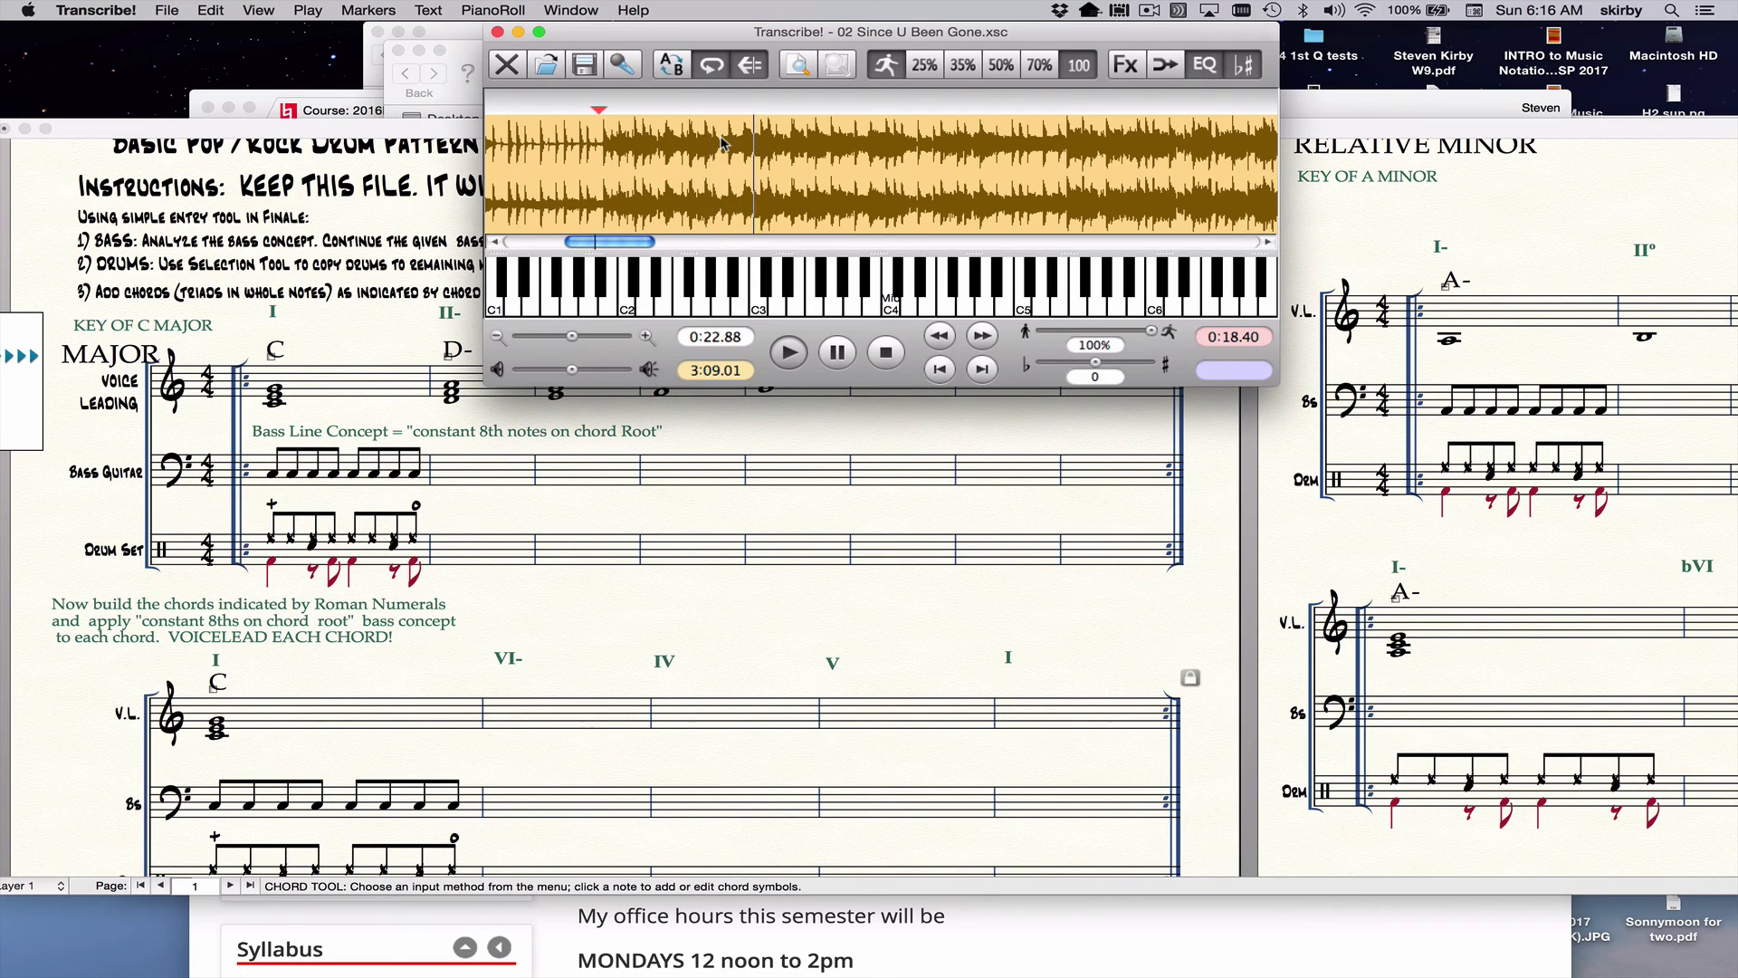
pyautogui.press('space')
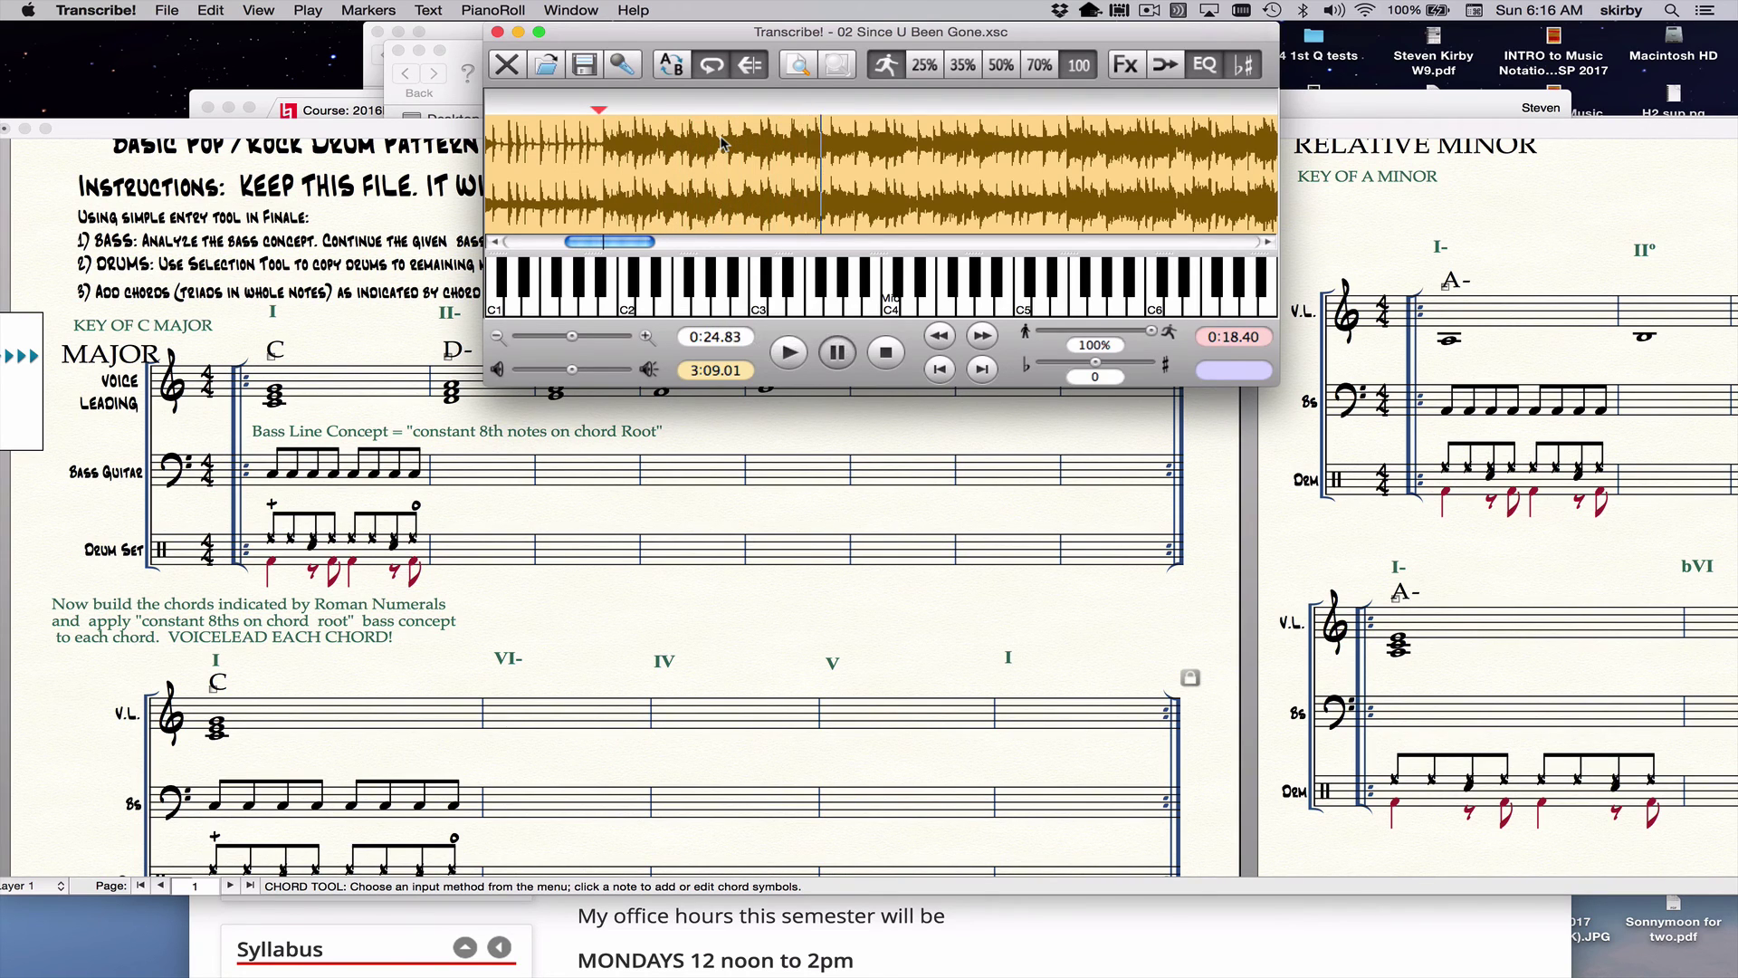
pyautogui.moveTo(548, 40); pyautogui.dragTo(1481, 9)
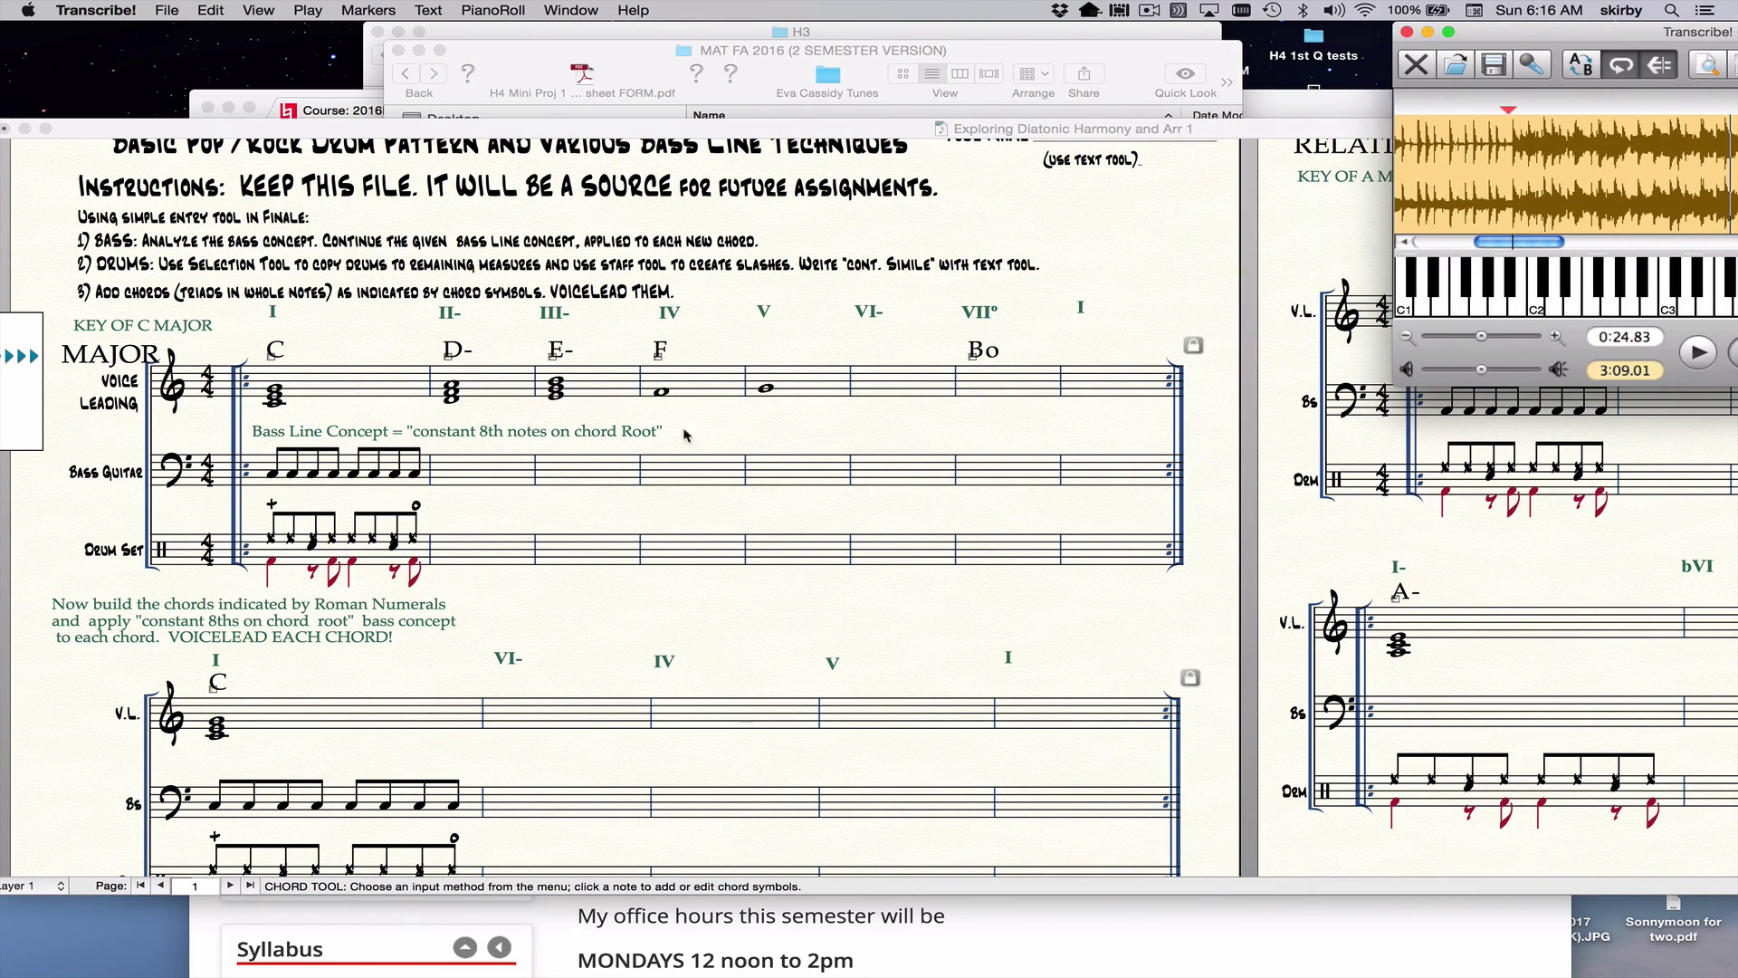
pyautogui.click(658, 462)
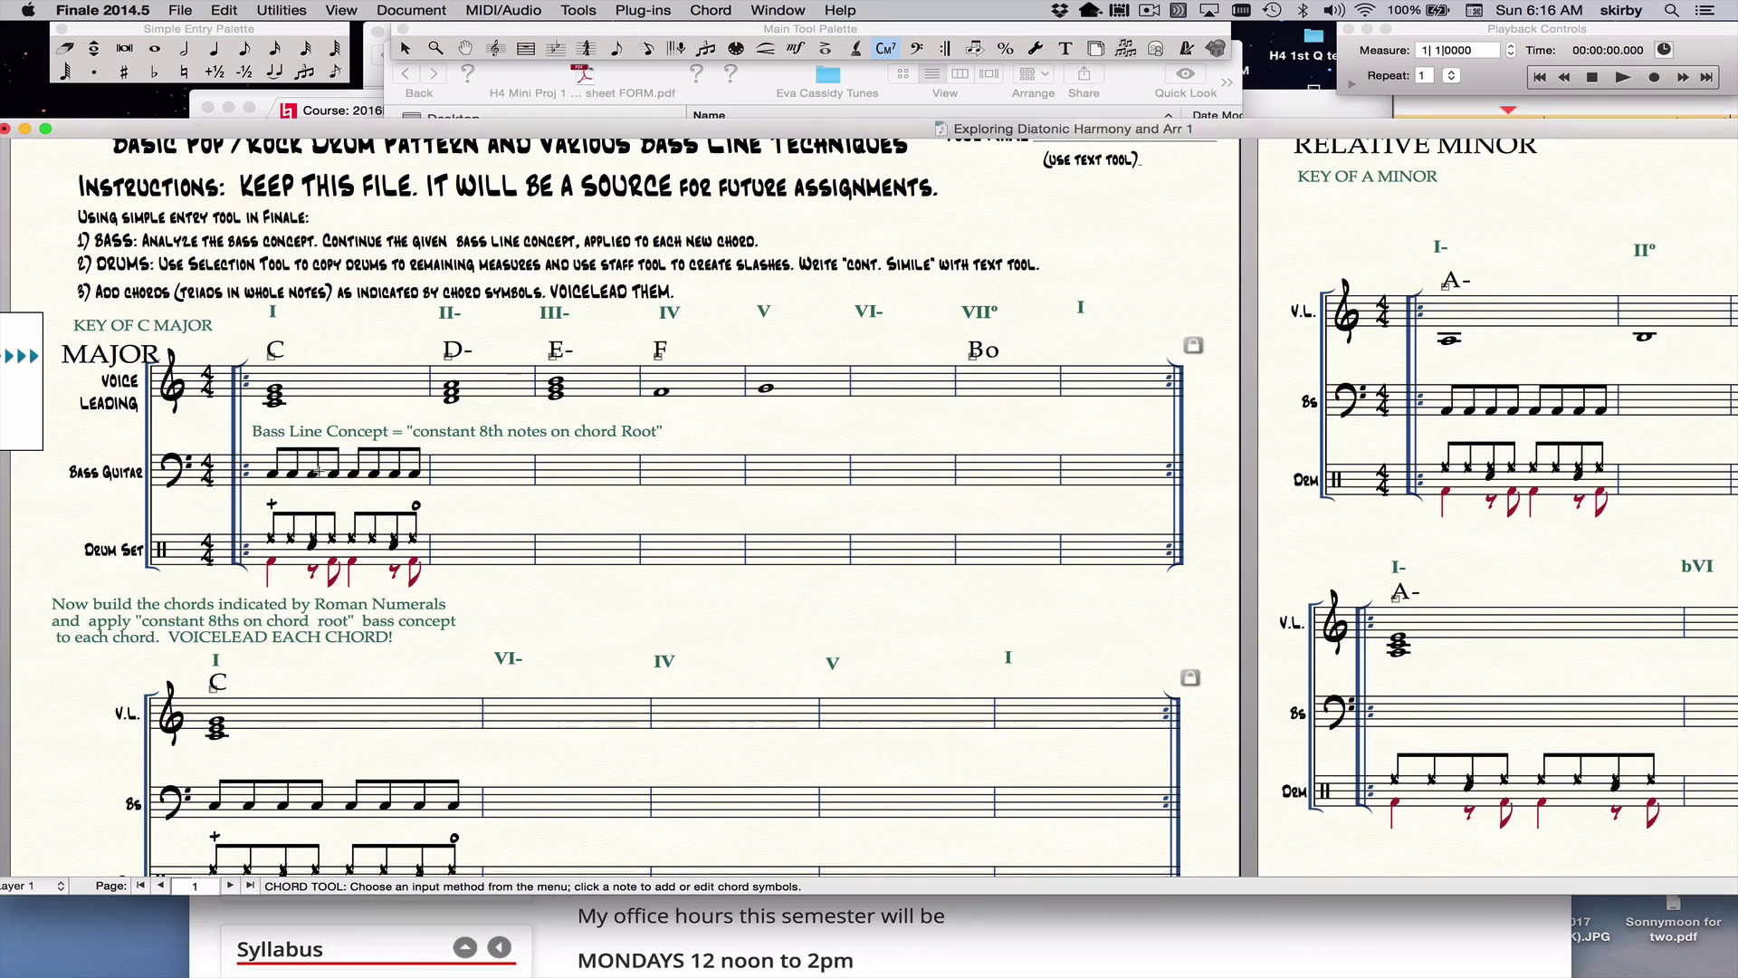
# Select the first Drum Set measure and copy its pattern into the following measures
pyautogui.press('Escape')
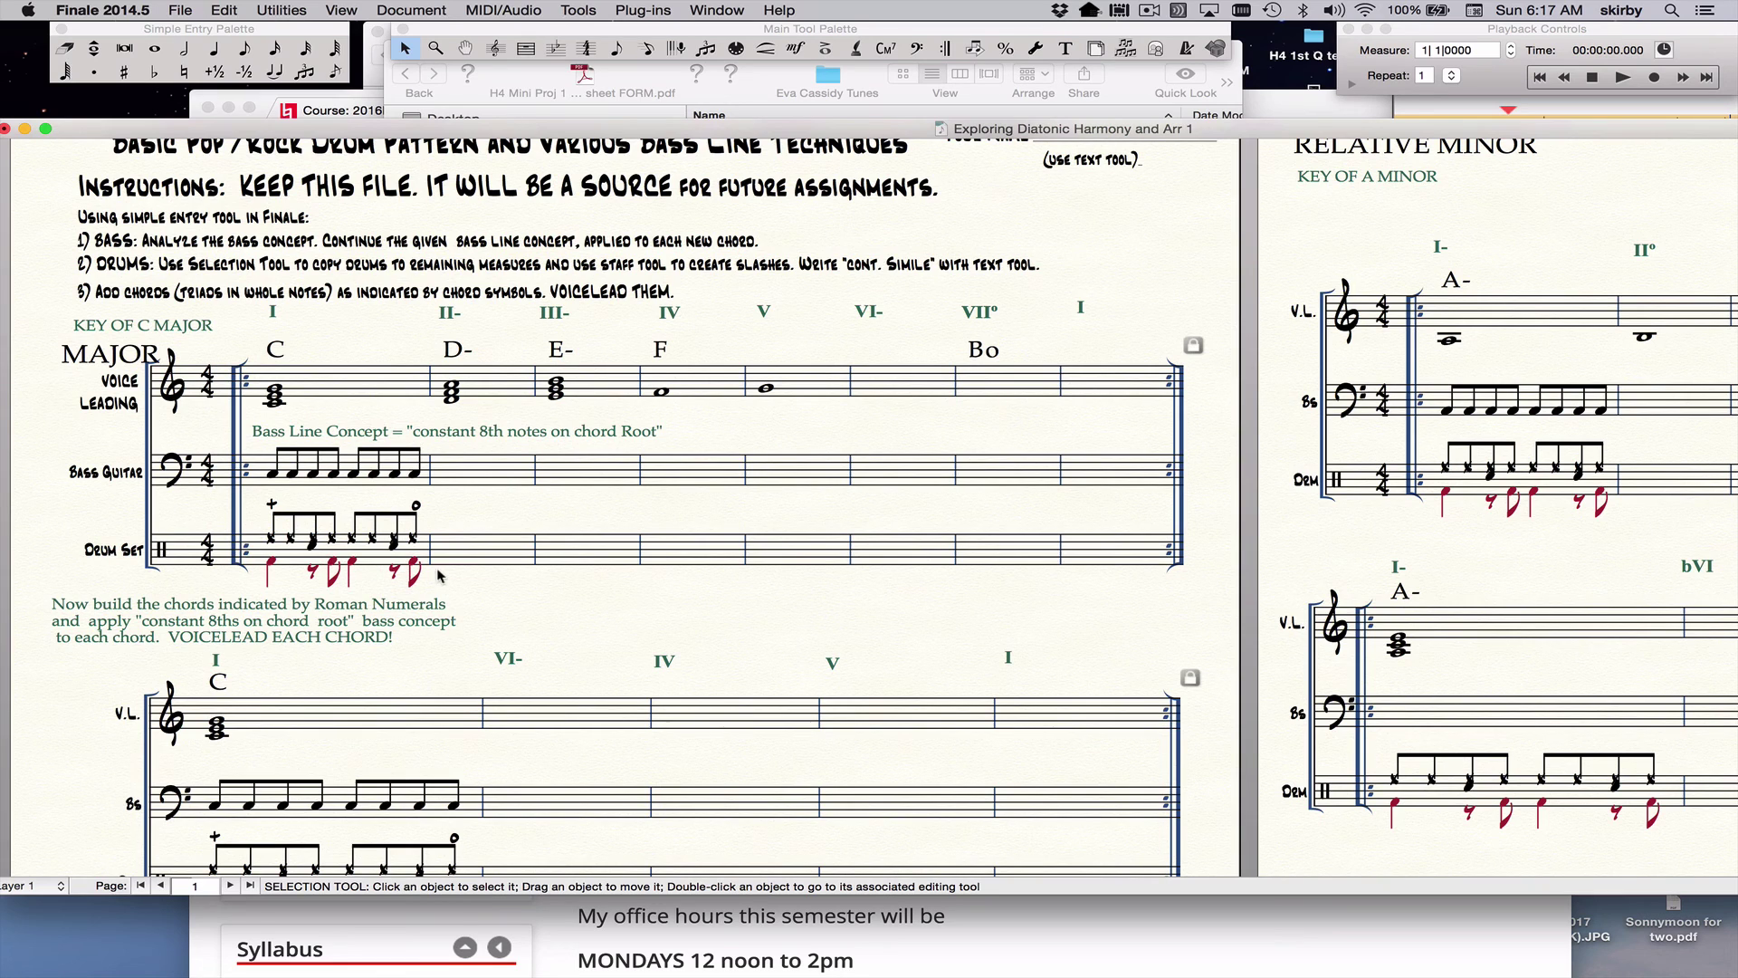
pyautogui.click(326, 544)
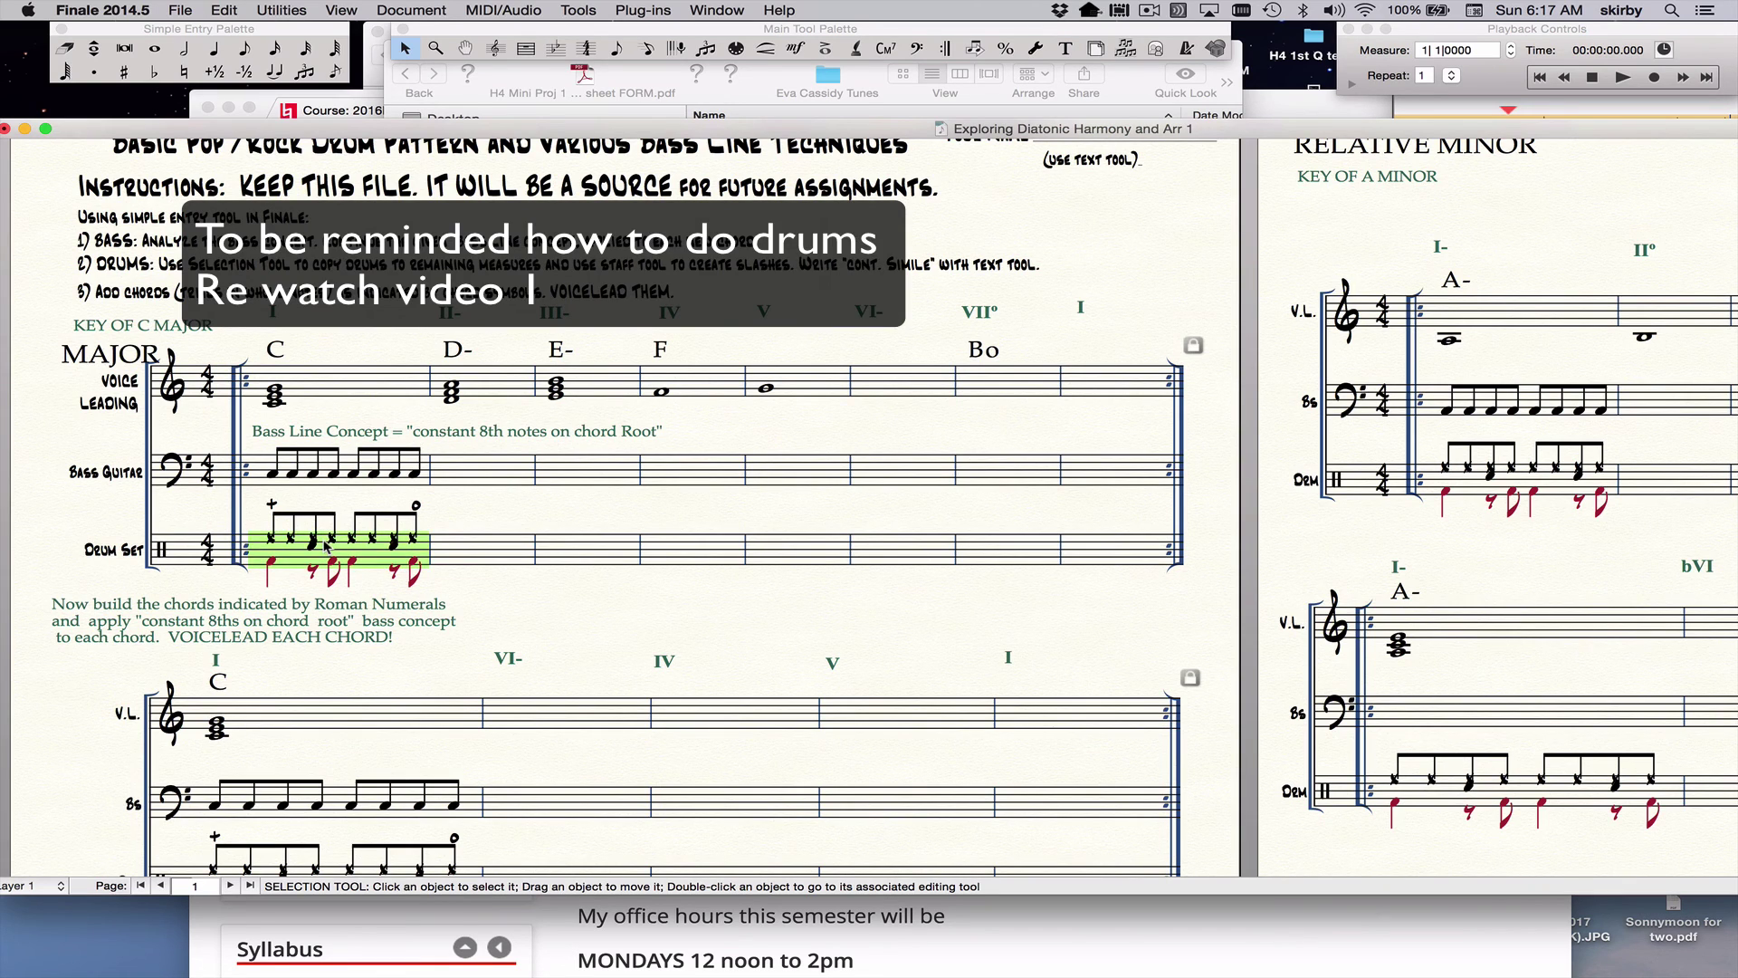
pyautogui.keyDown('alt'); pyautogui.click(469, 546); pyautogui.keyUp('alt')
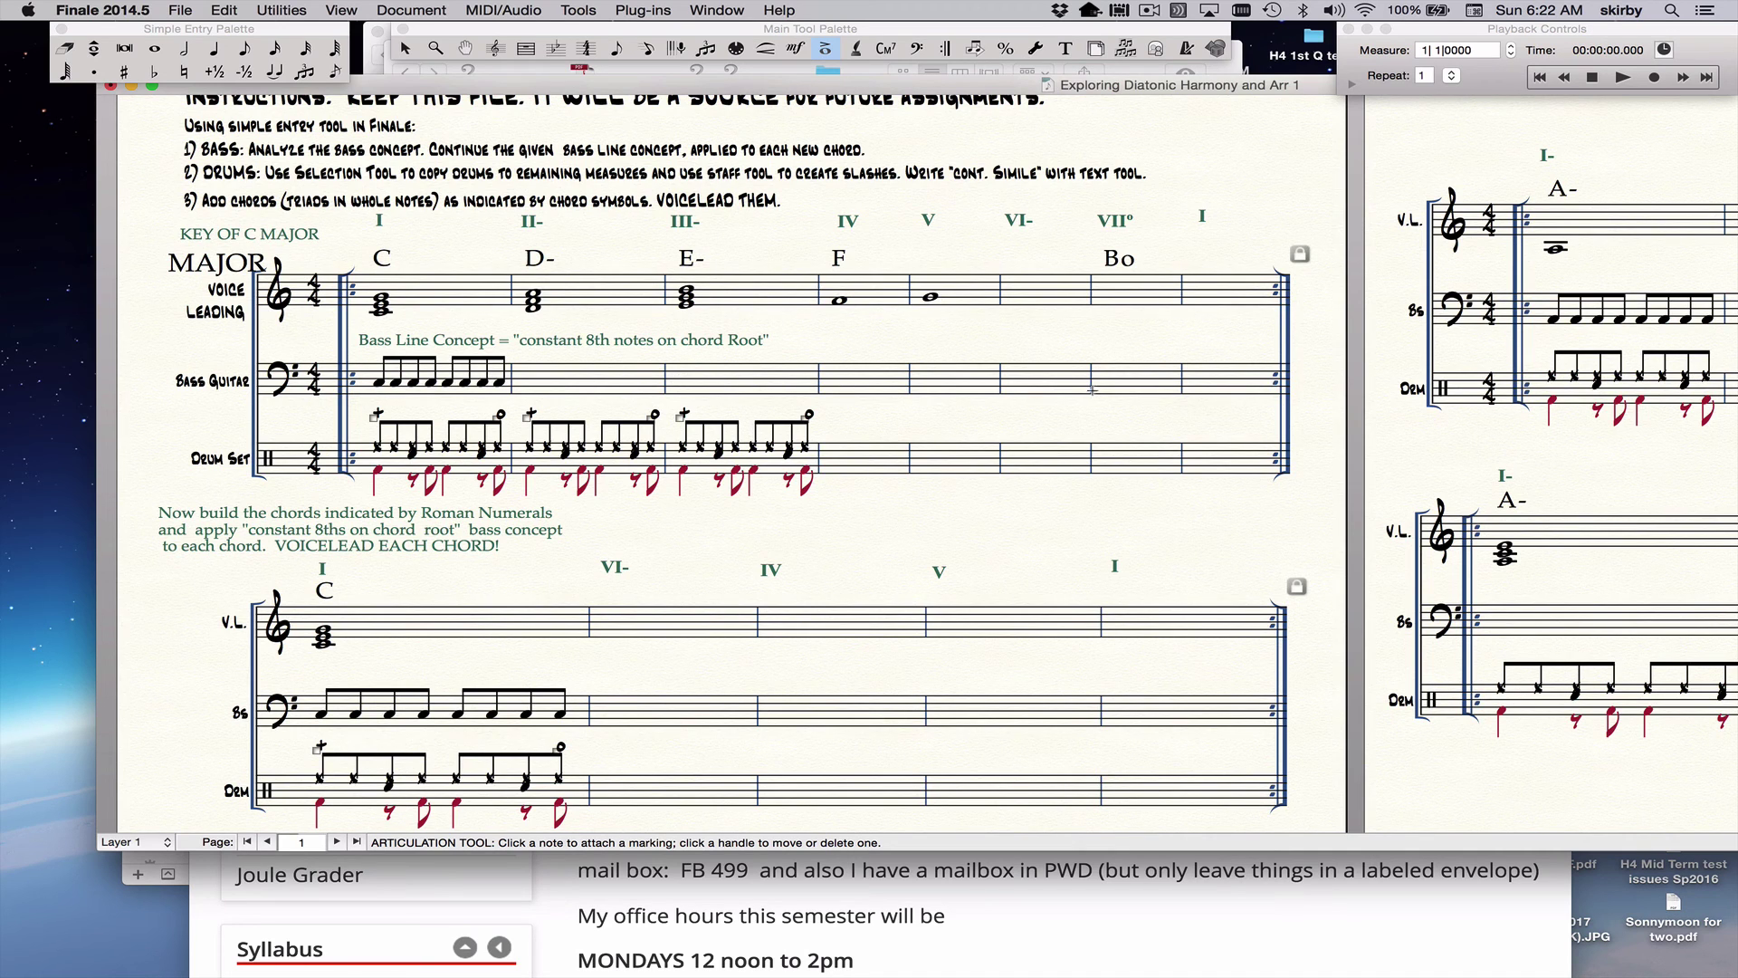
# Scroll the score down and right toward the A minor relative-minor page
pyautogui.scroll(-3, 580, 464)
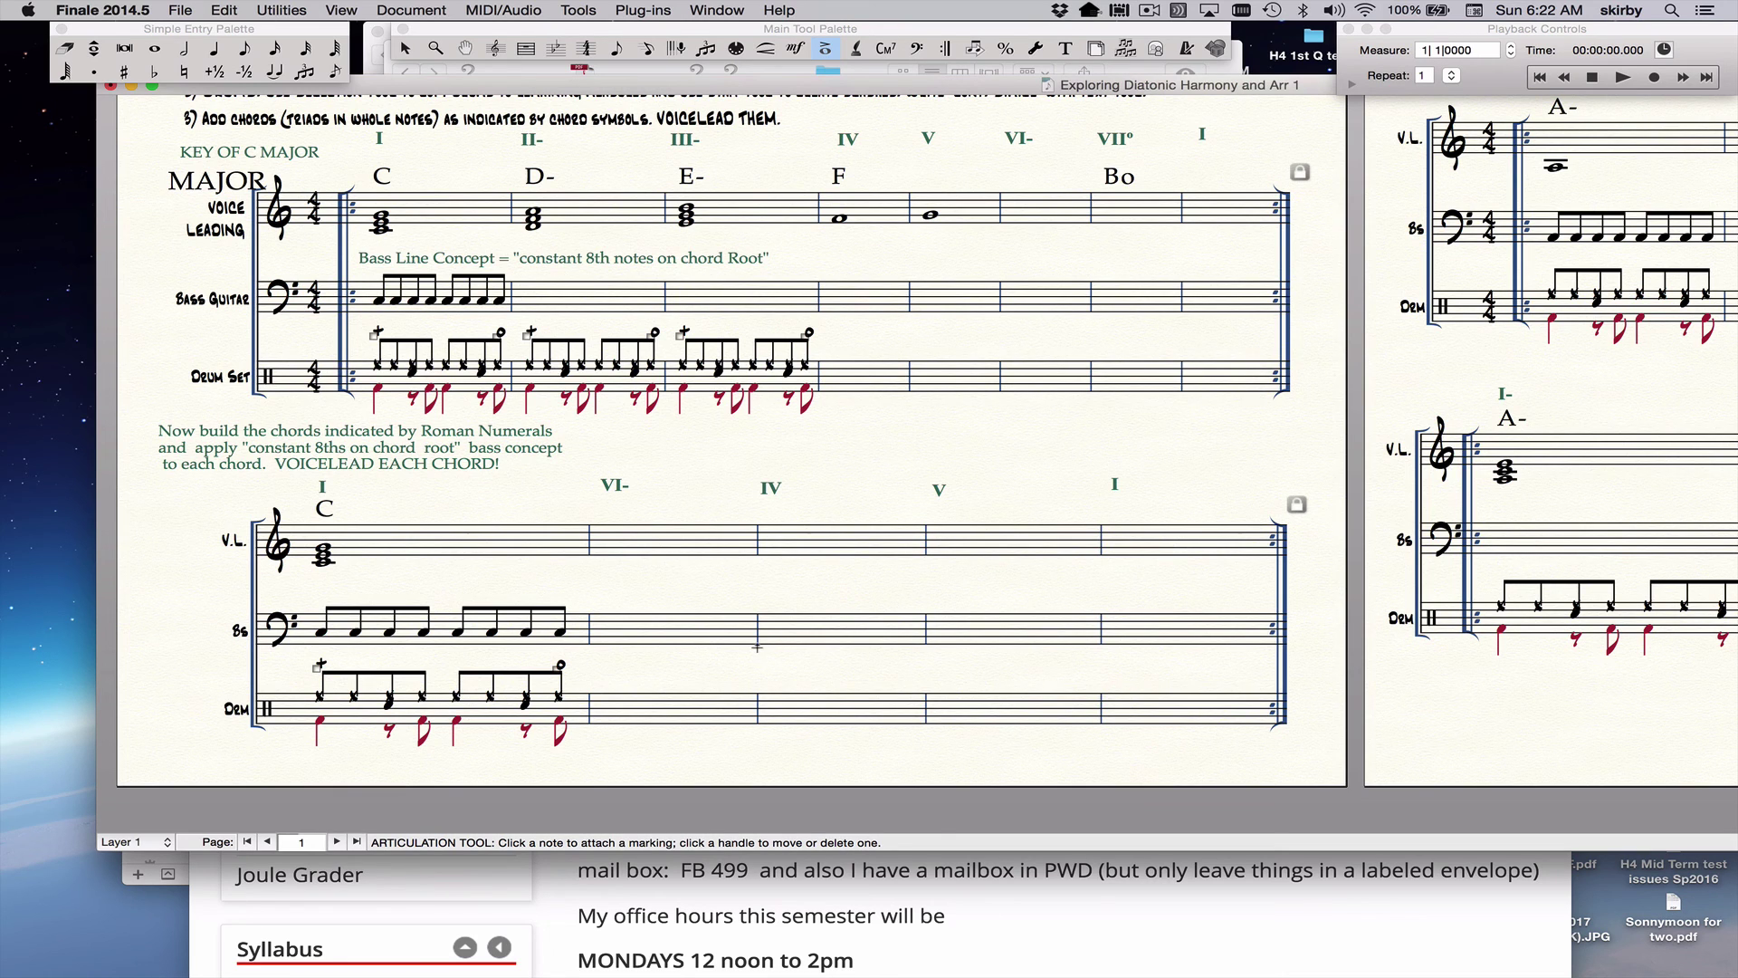
pyautogui.hscroll(10, 757, 646)
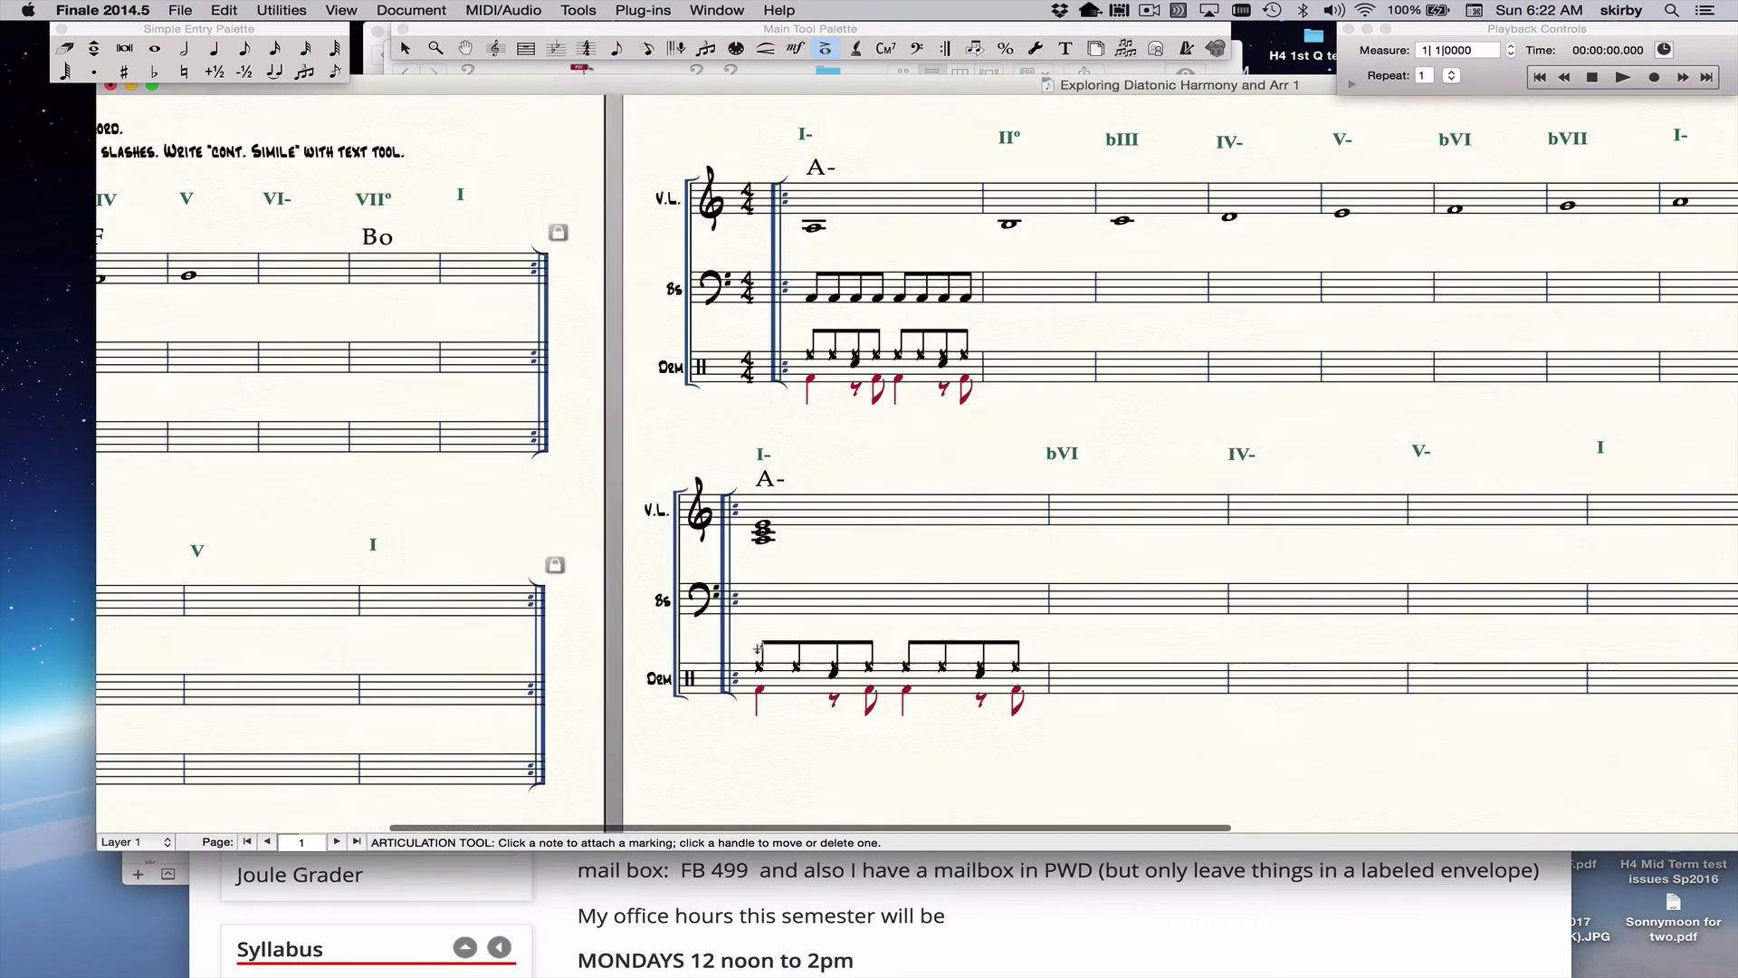
# Choose the Chord tool and scroll past the Roman-numeral systems to page 2's empty staves
pyautogui.hscroll(5, 758, 648)
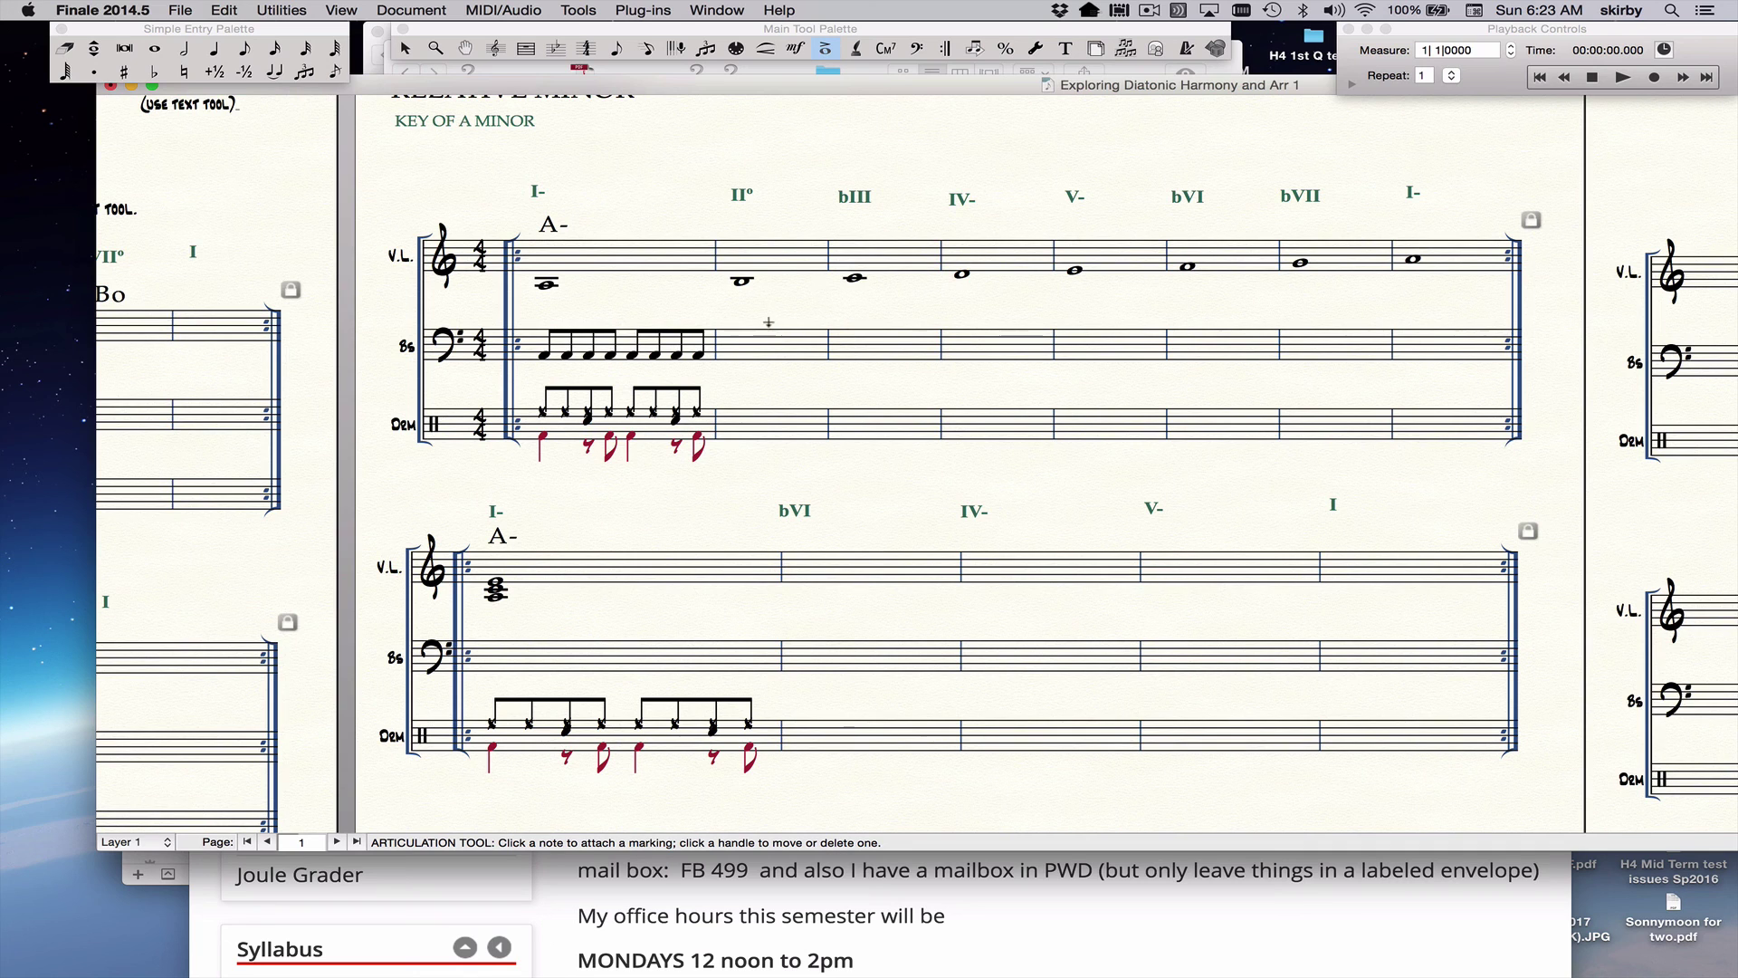
pyautogui.click(884, 49)
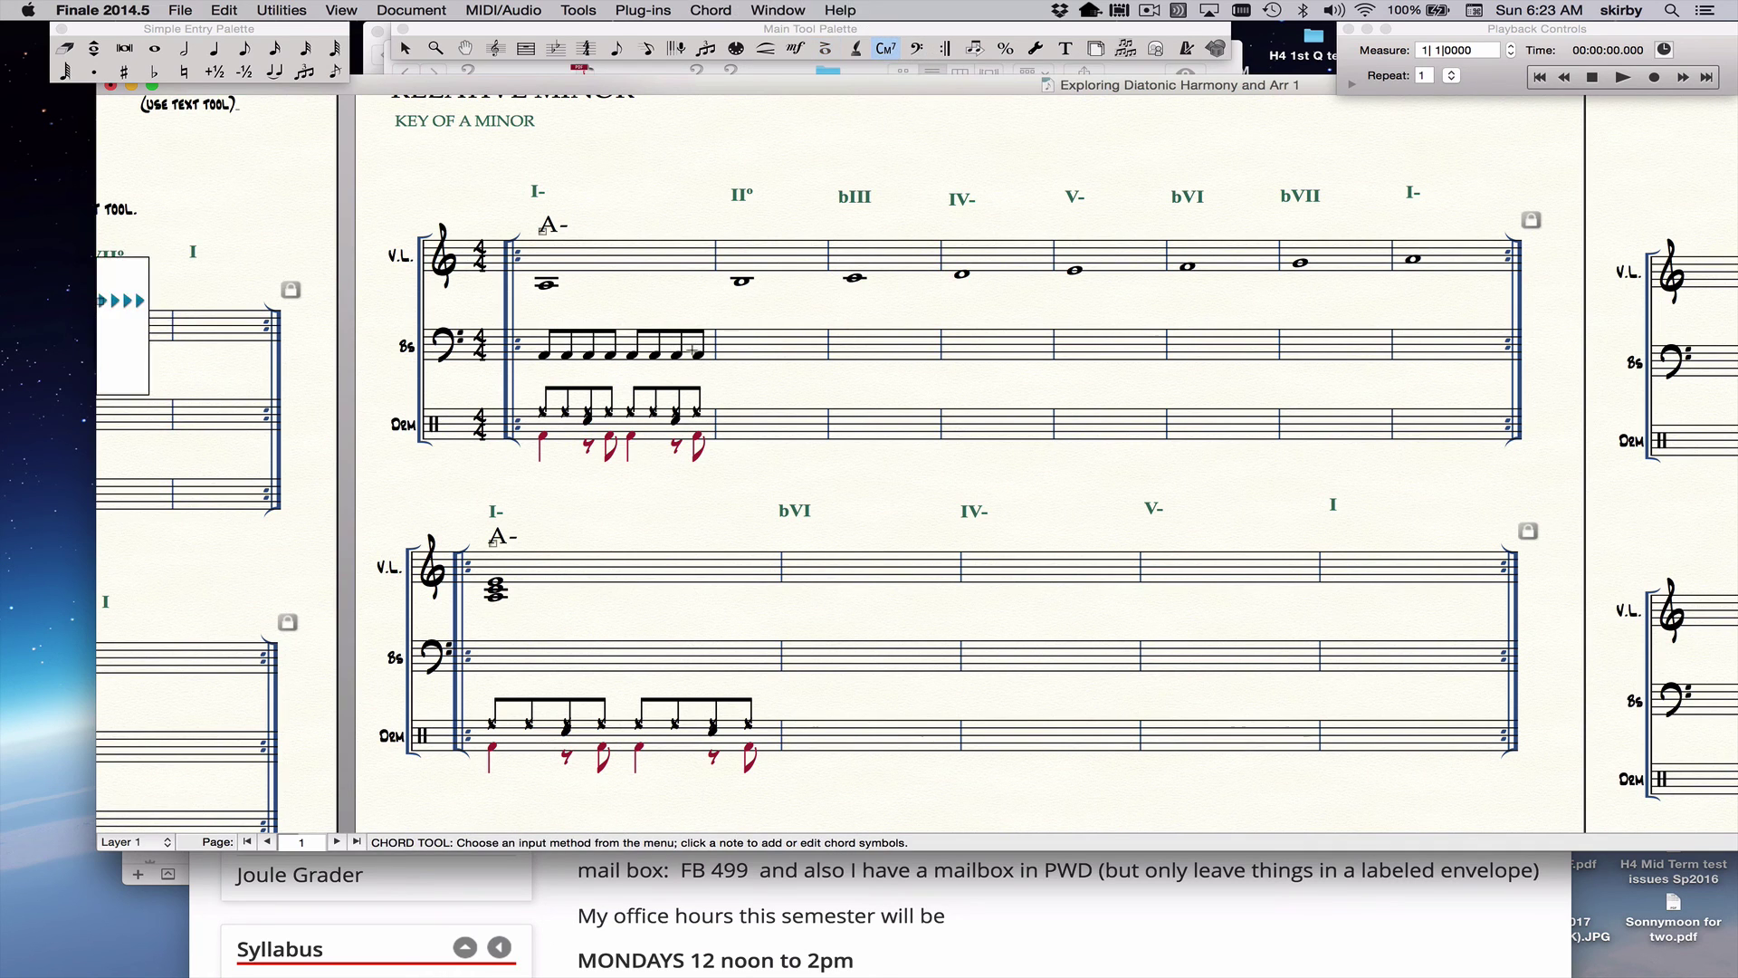
pyautogui.scroll(-1, 951, 353)
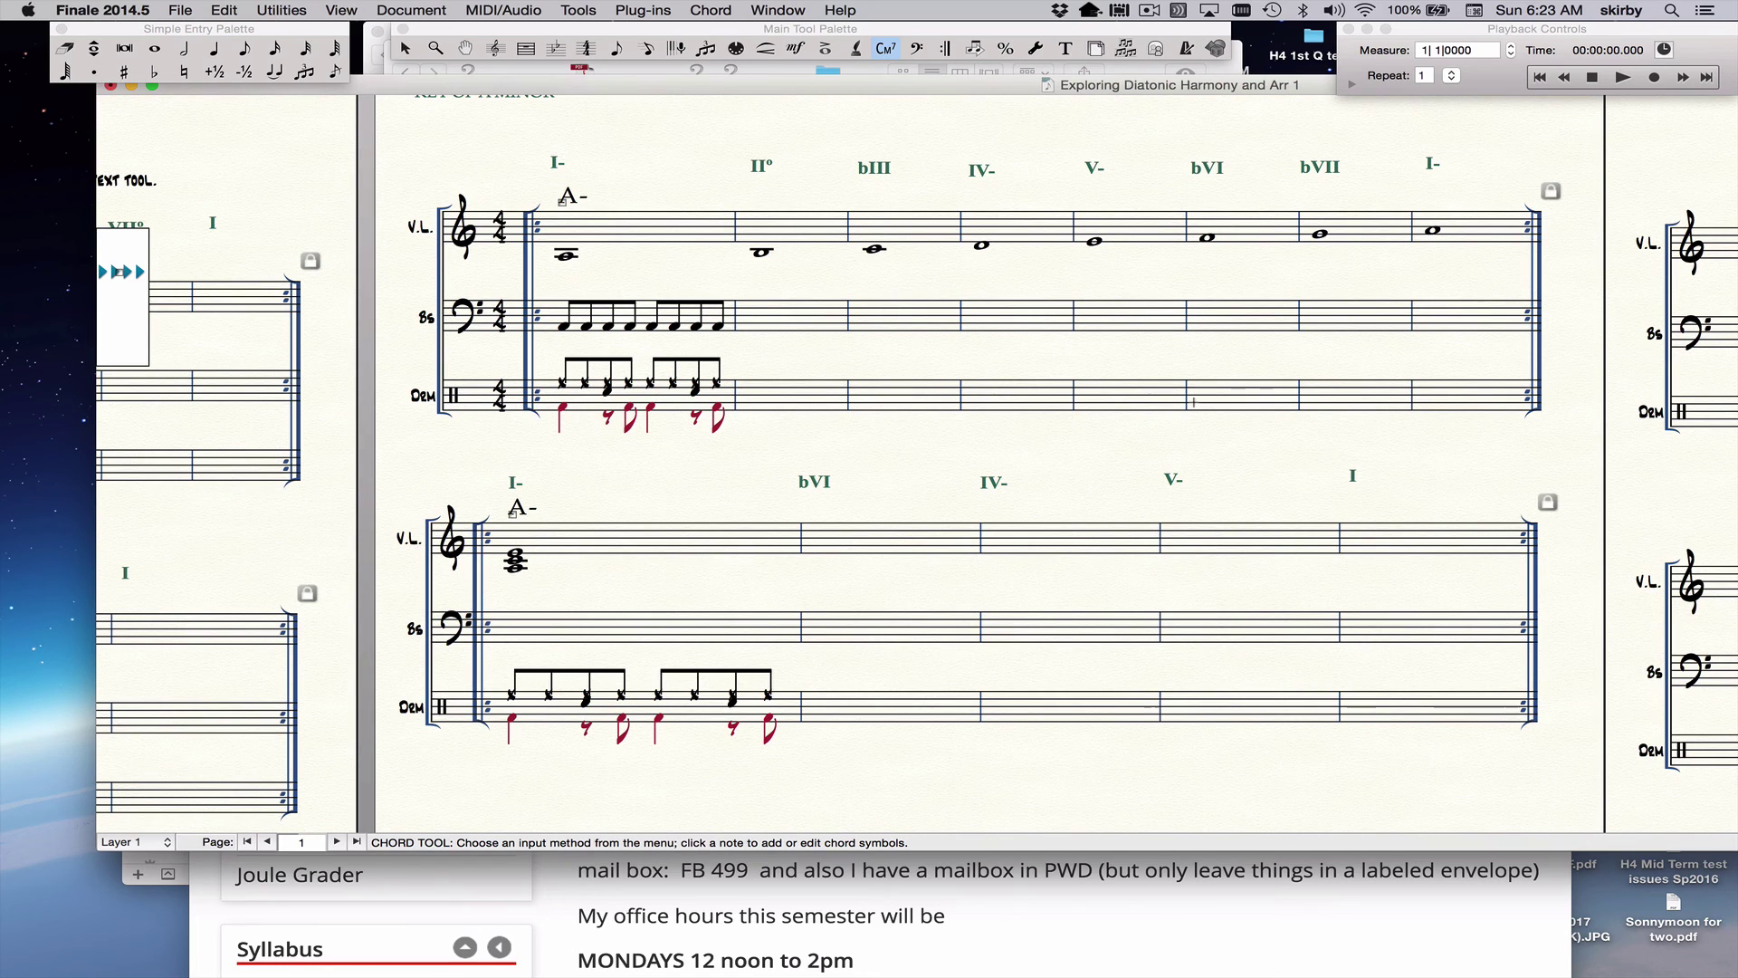
pyautogui.scroll(-3, 1193, 402)
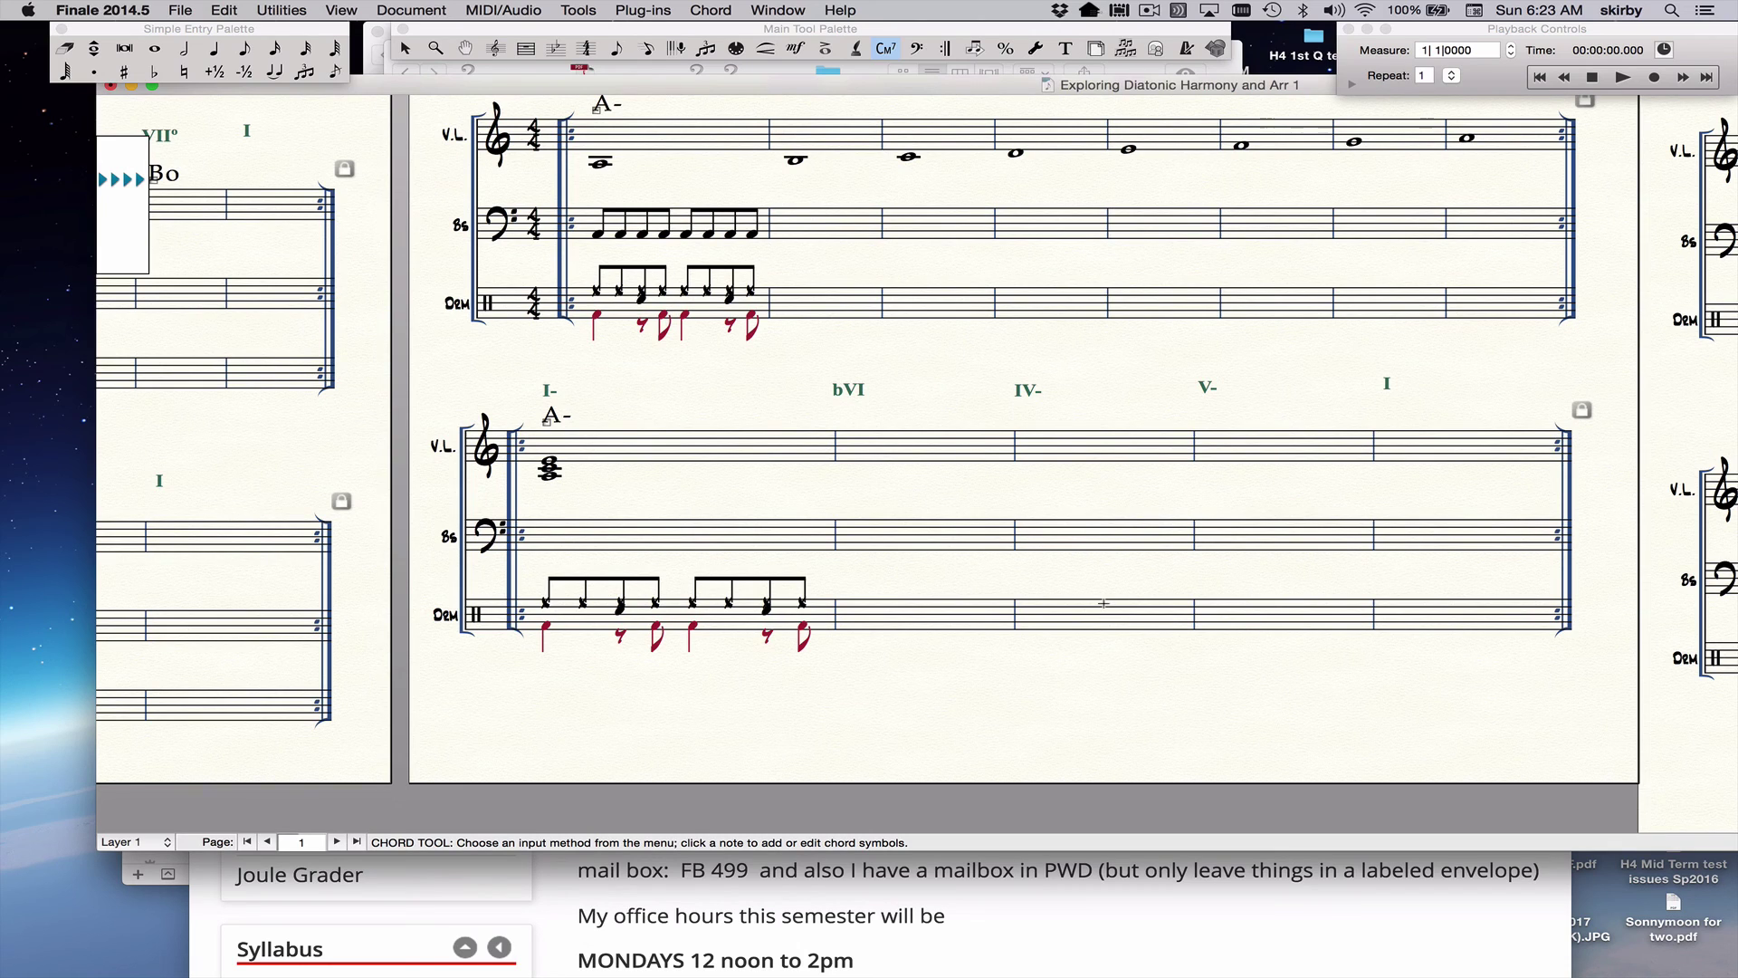
pyautogui.scroll(2, 1104, 603)
pyautogui.hscroll(2, 1103, 603)
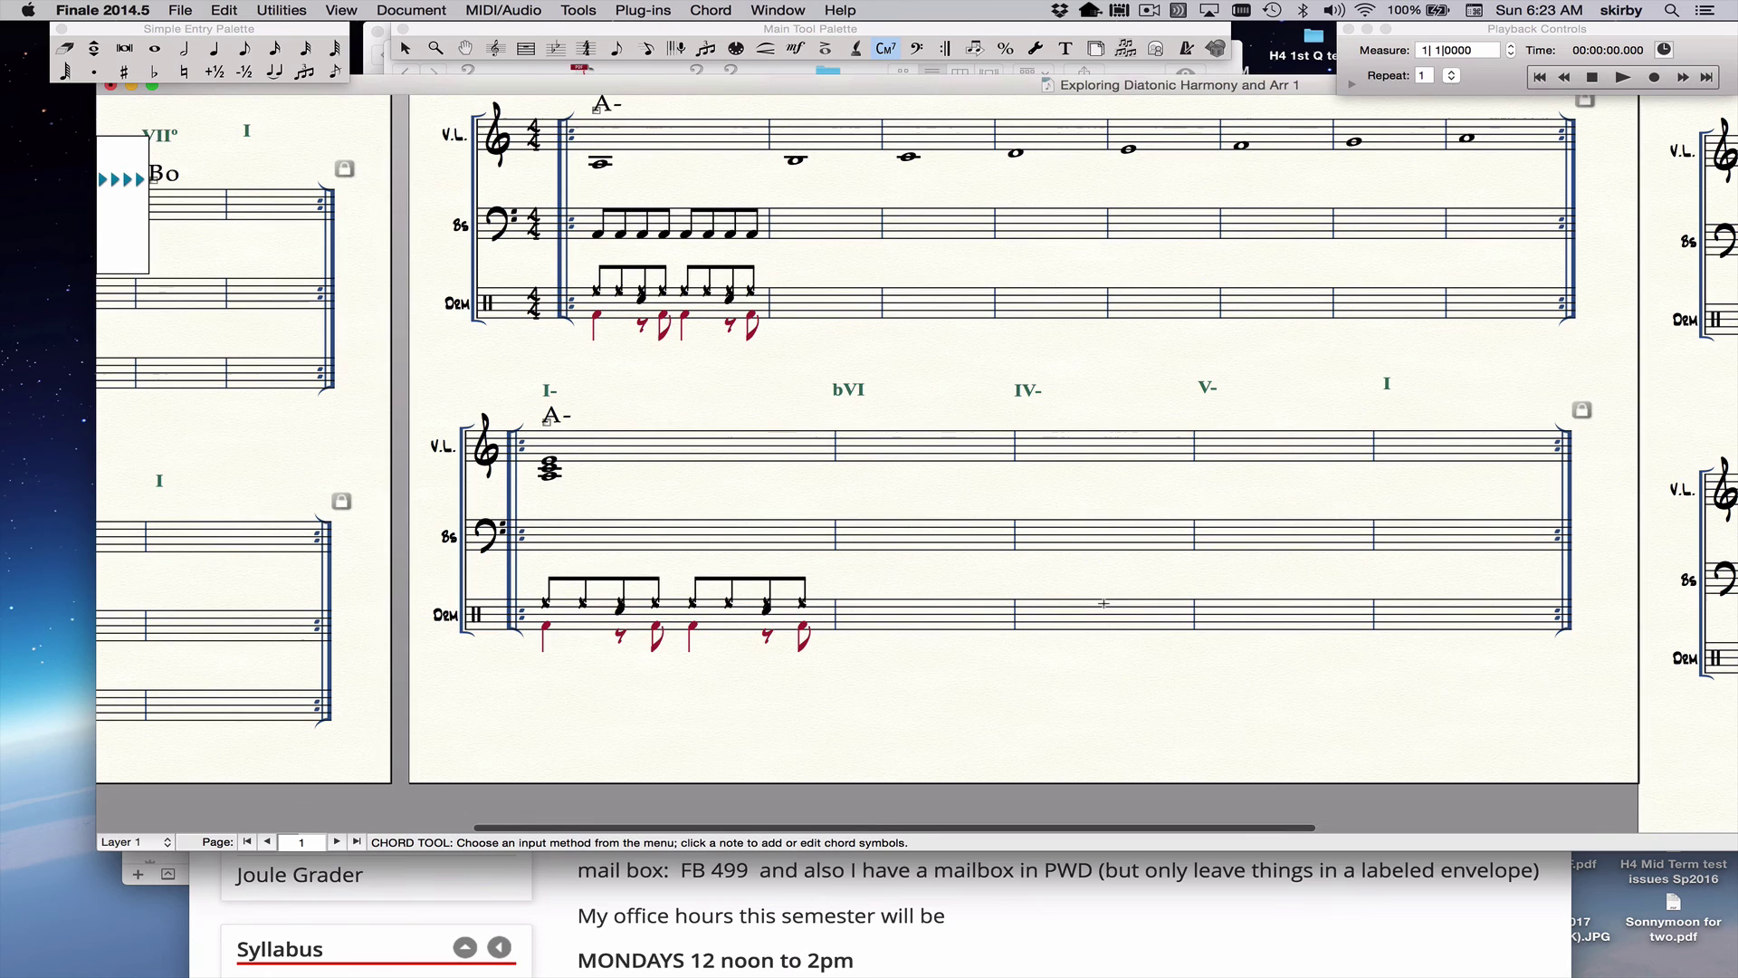
pyautogui.hscroll(-3, 1104, 603)
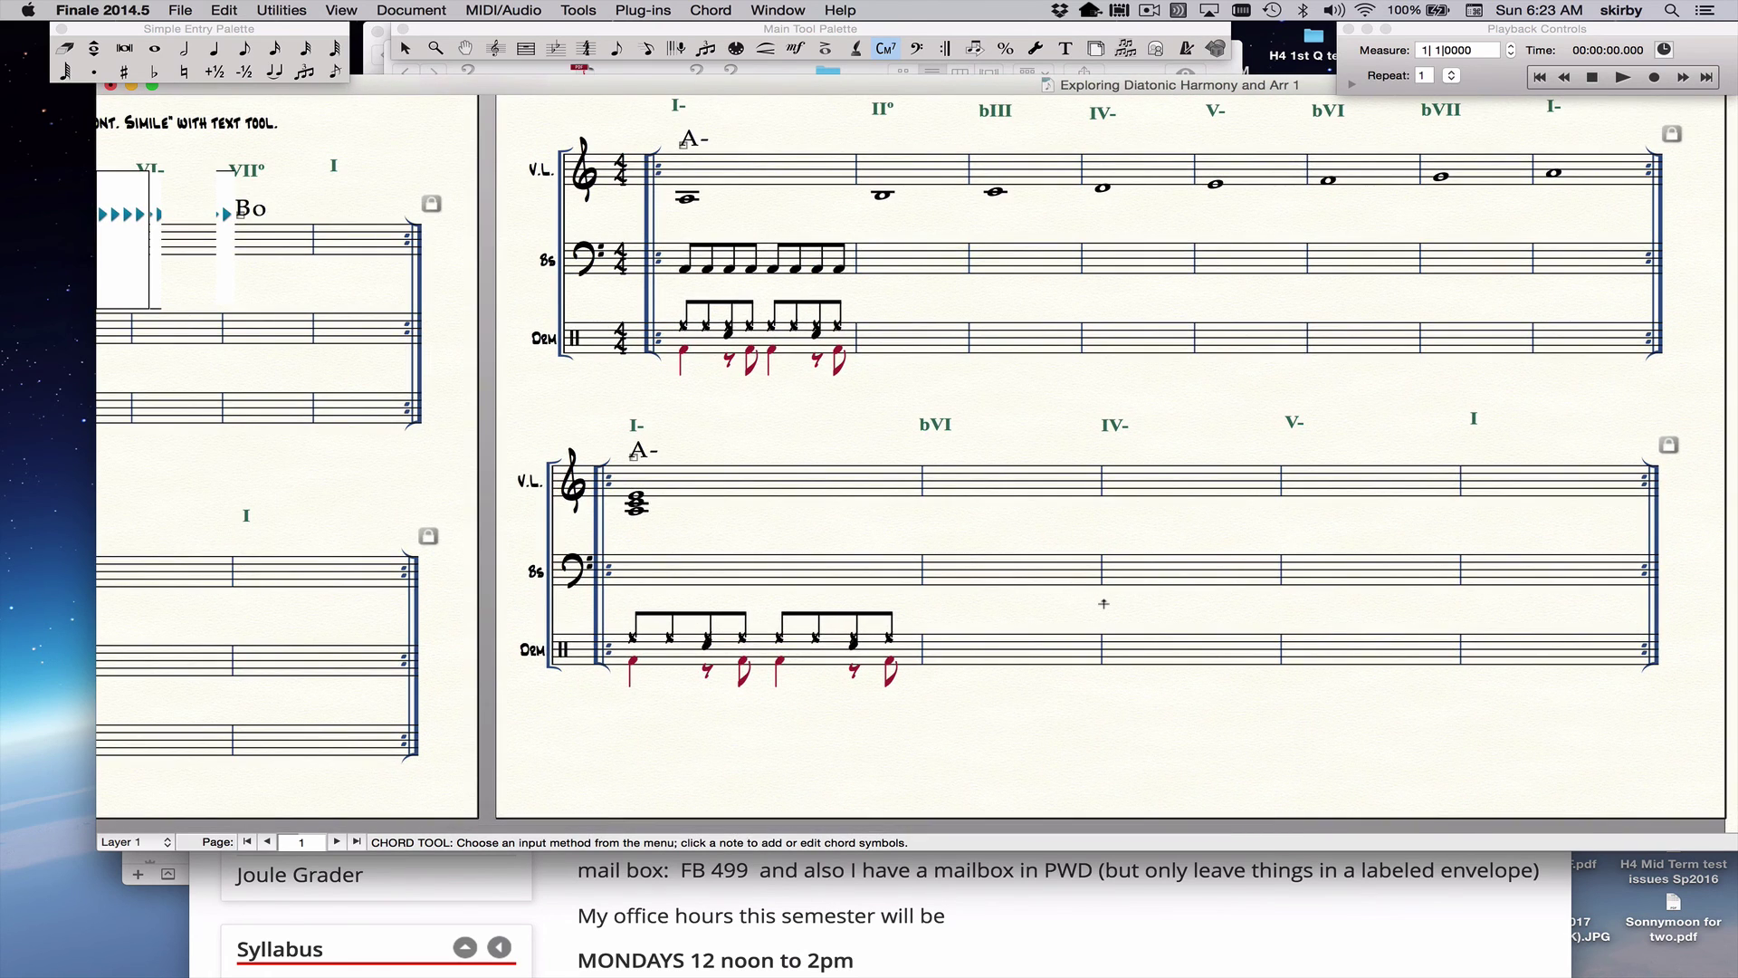
pyautogui.scroll(2, 1104, 603)
pyautogui.hscroll(3, 1104, 603)
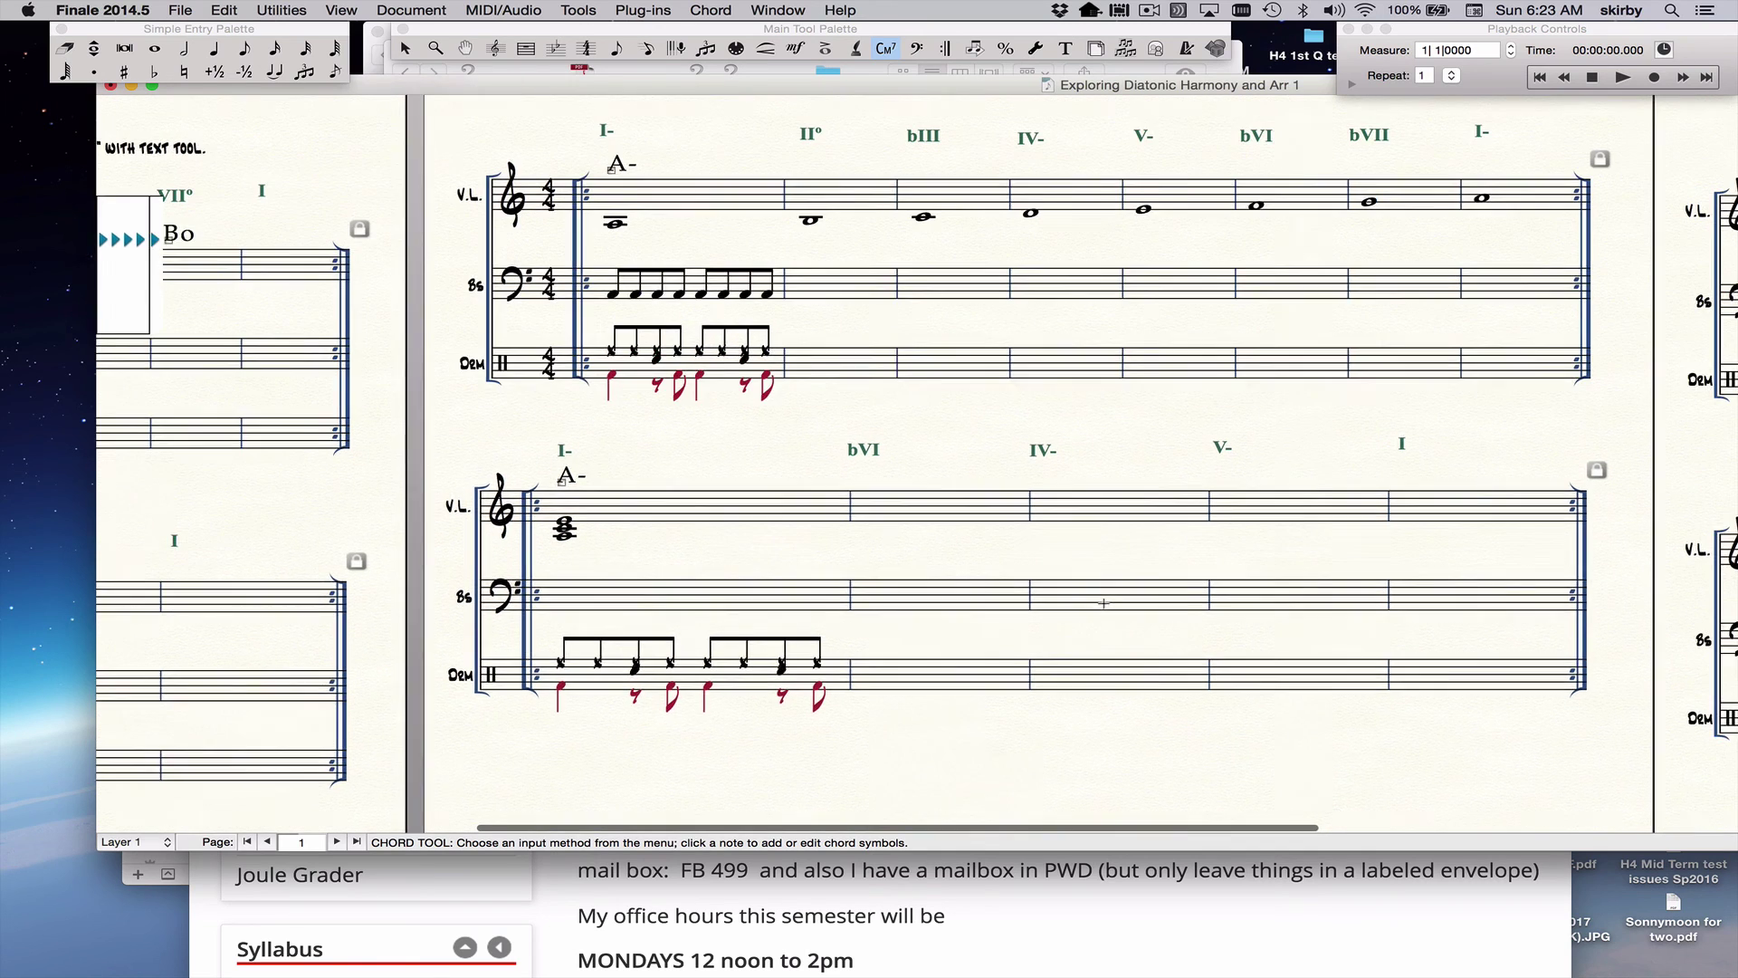
# Select all measures from the empty system and use Fit Measures to lock 4 measures per system
pyautogui.hscroll(10, 1104, 603)
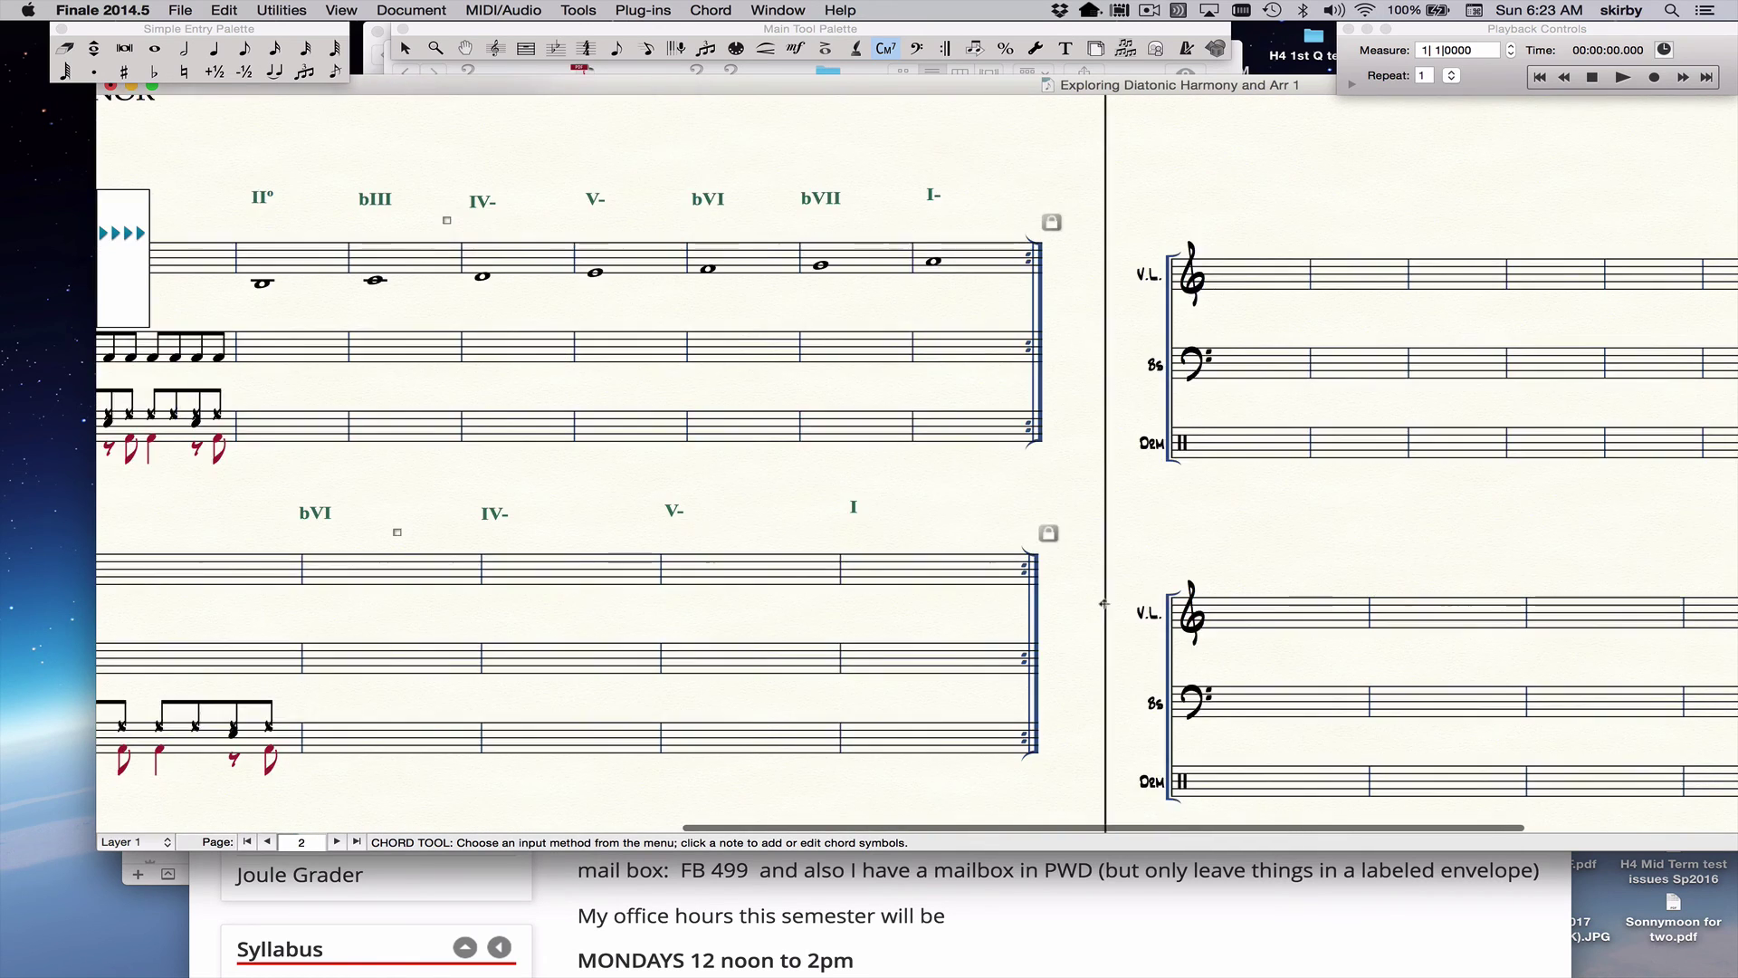
pyautogui.scroll(-2, 1104, 603)
pyautogui.hscroll(3, 1104, 603)
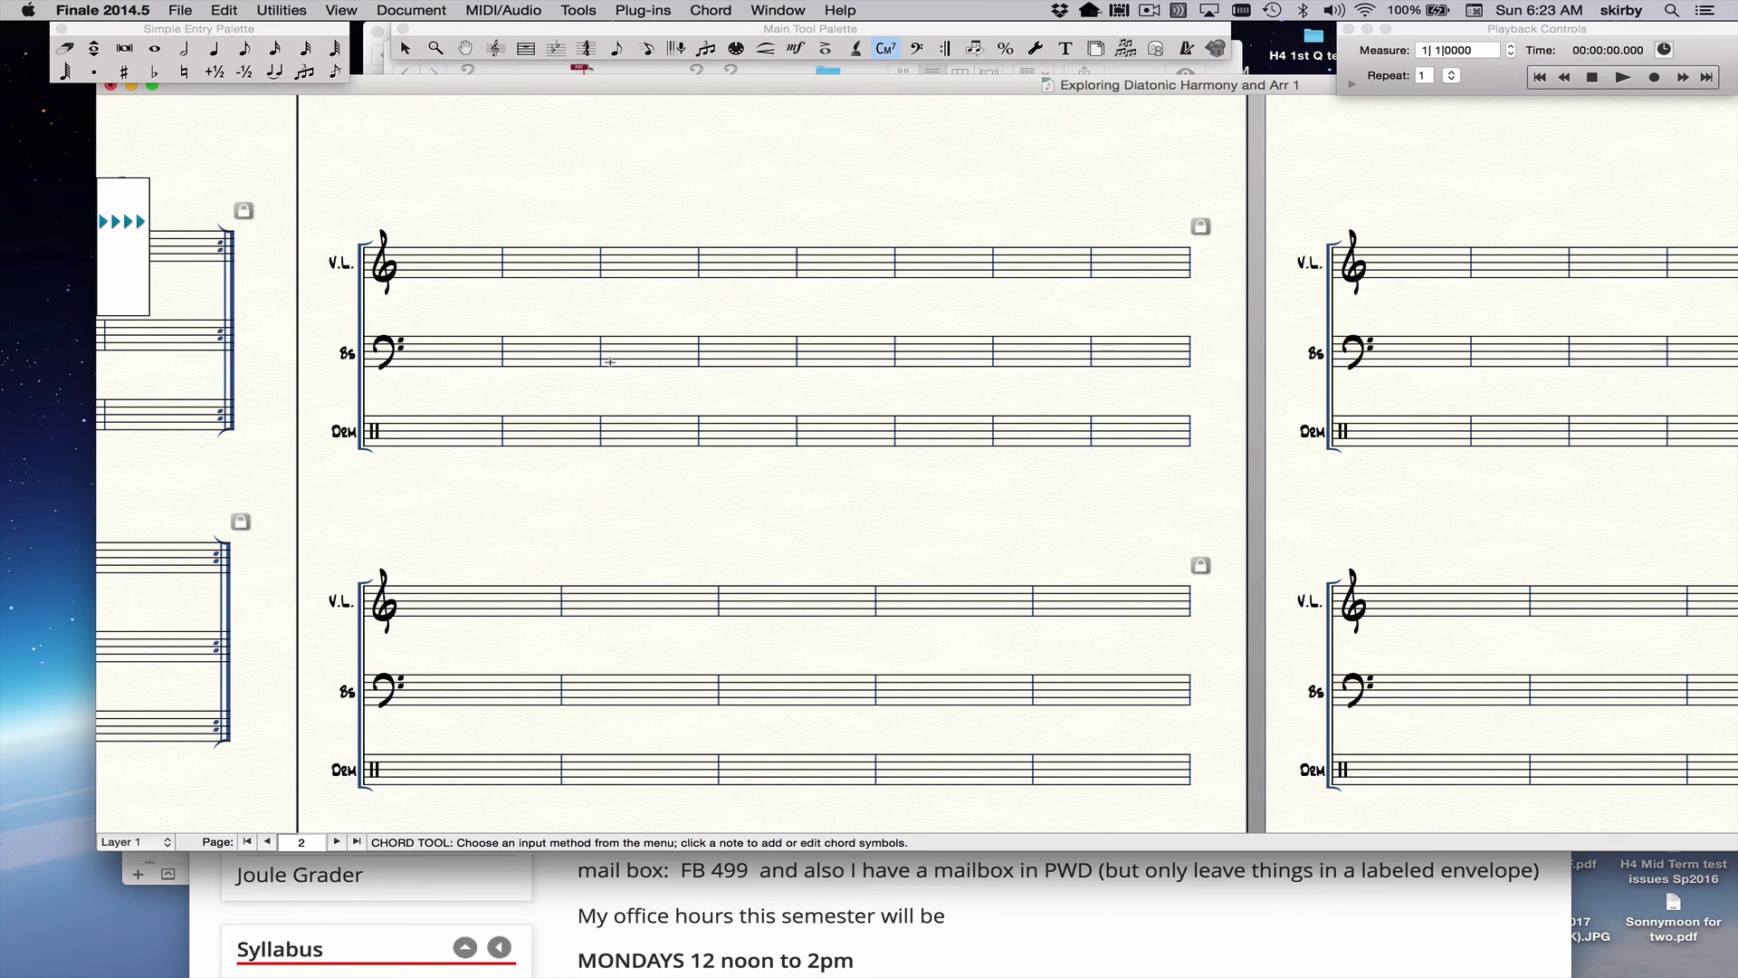
pyautogui.hscroll(-10, 613, 365)
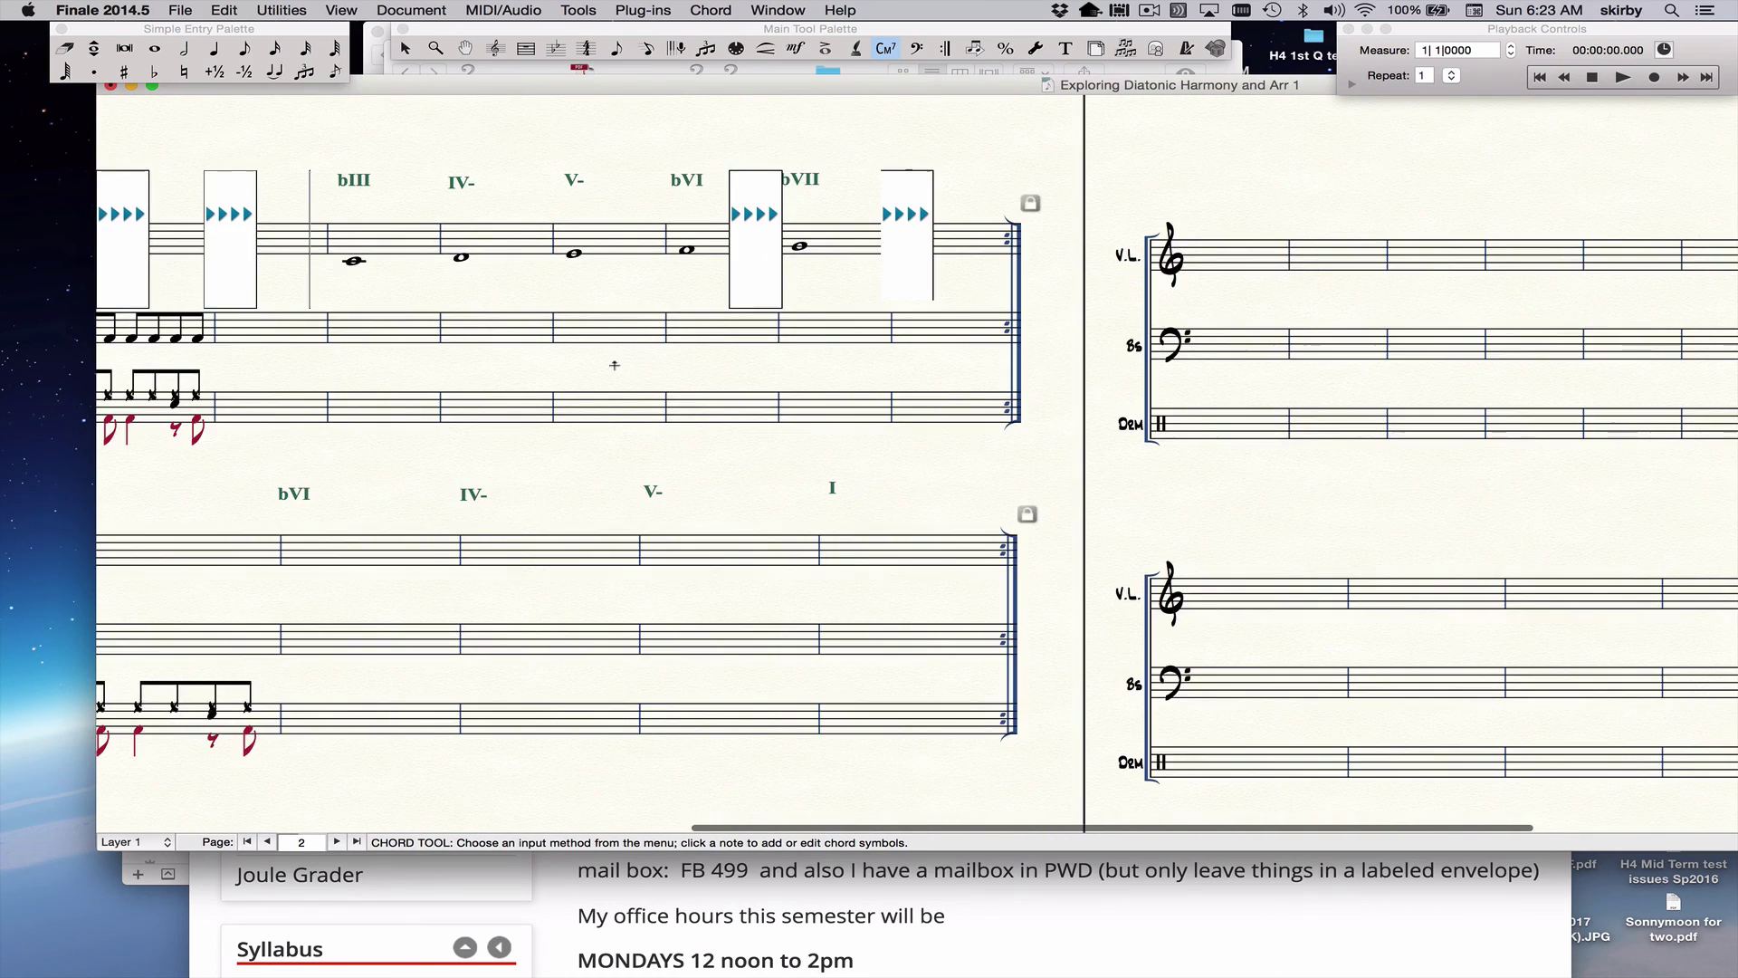
pyautogui.hscroll(10, 615, 365)
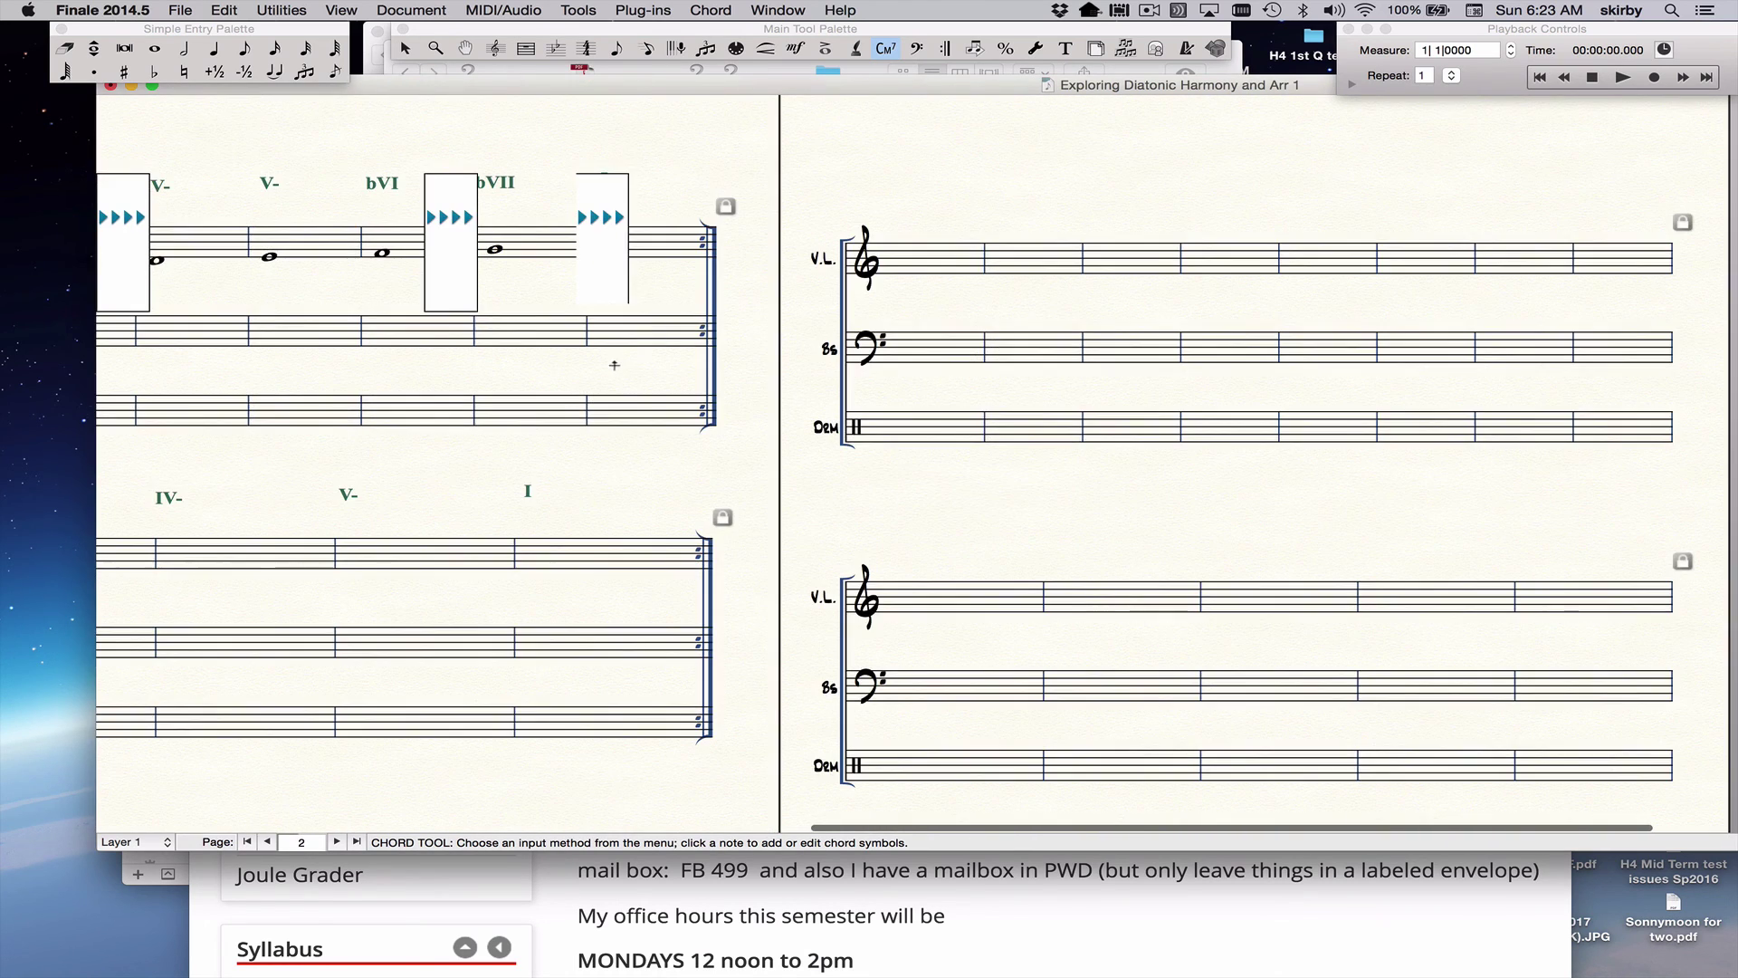
pyautogui.press('Escape')
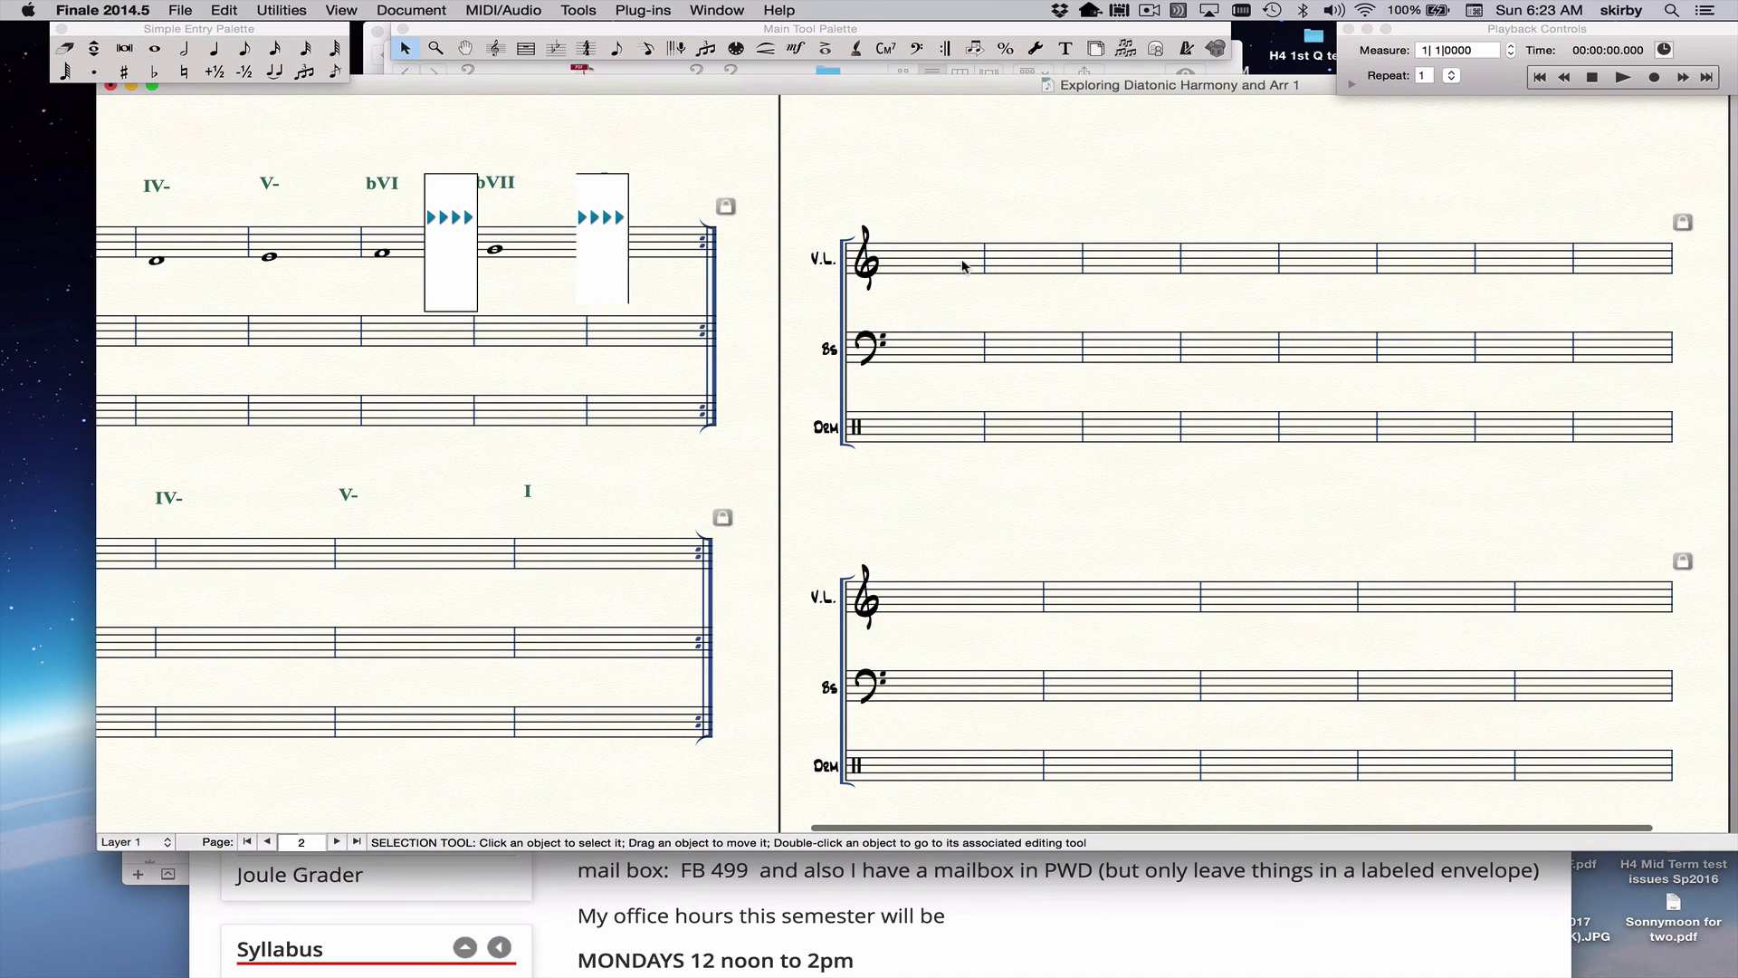
pyautogui.click(964, 266)
pyautogui.hscroll(10, 998, 330)
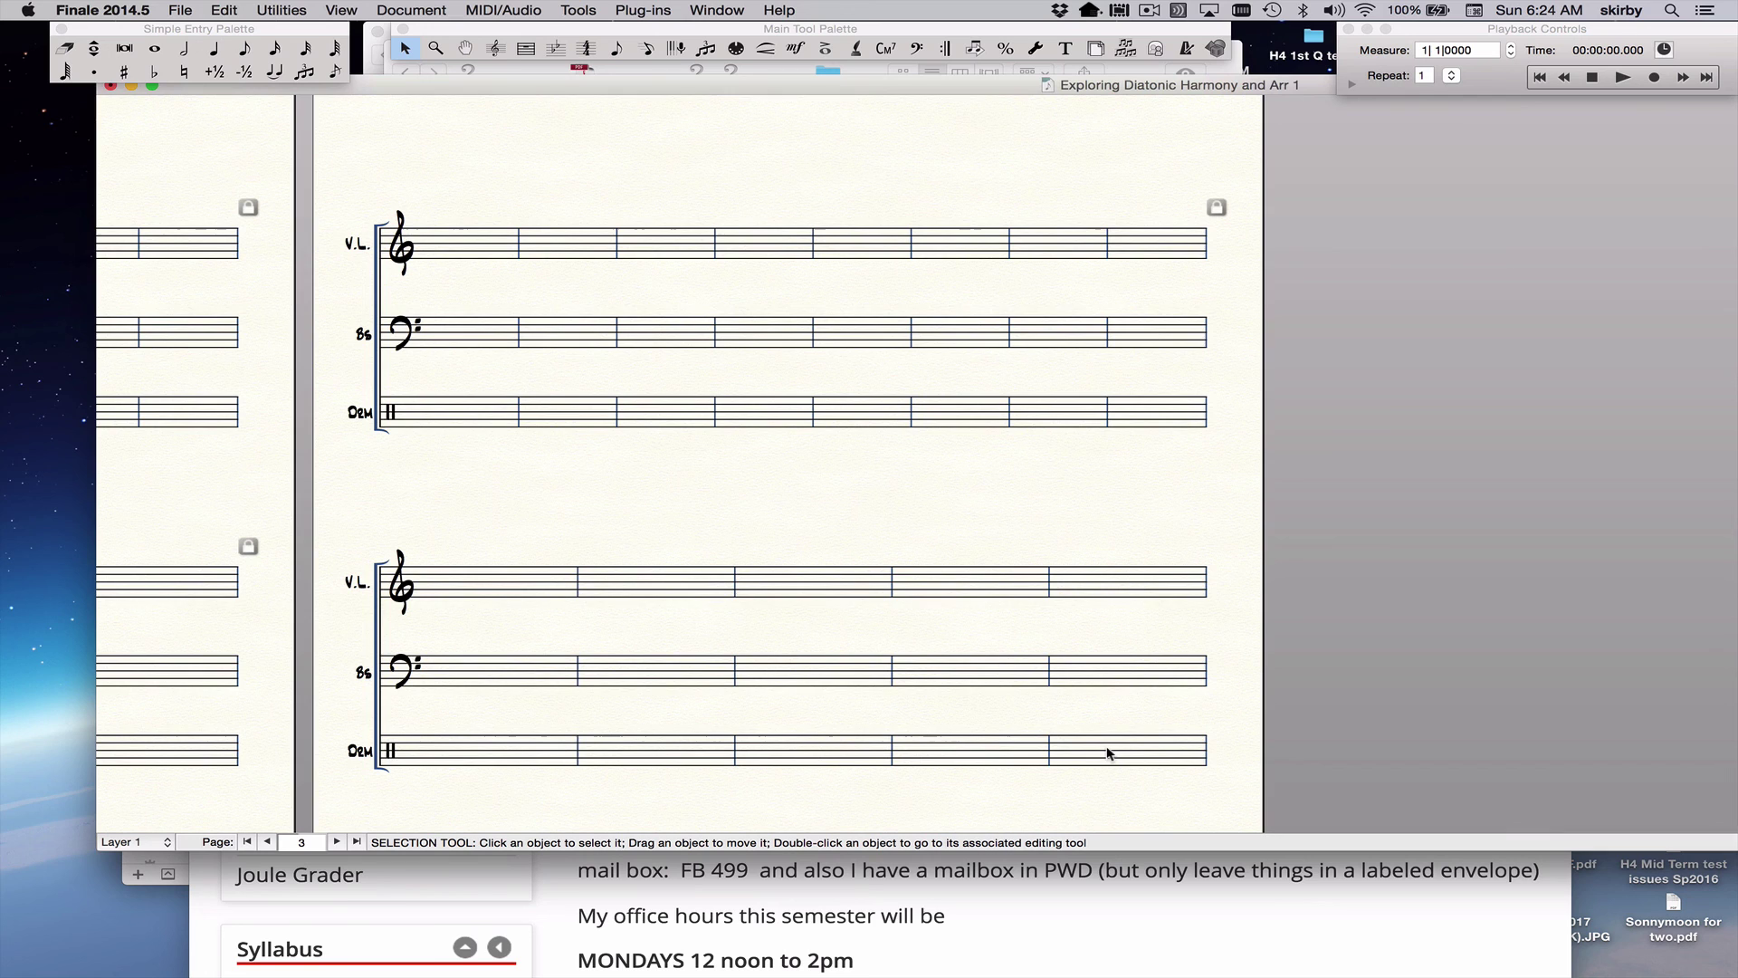
pyautogui.press('super+a')
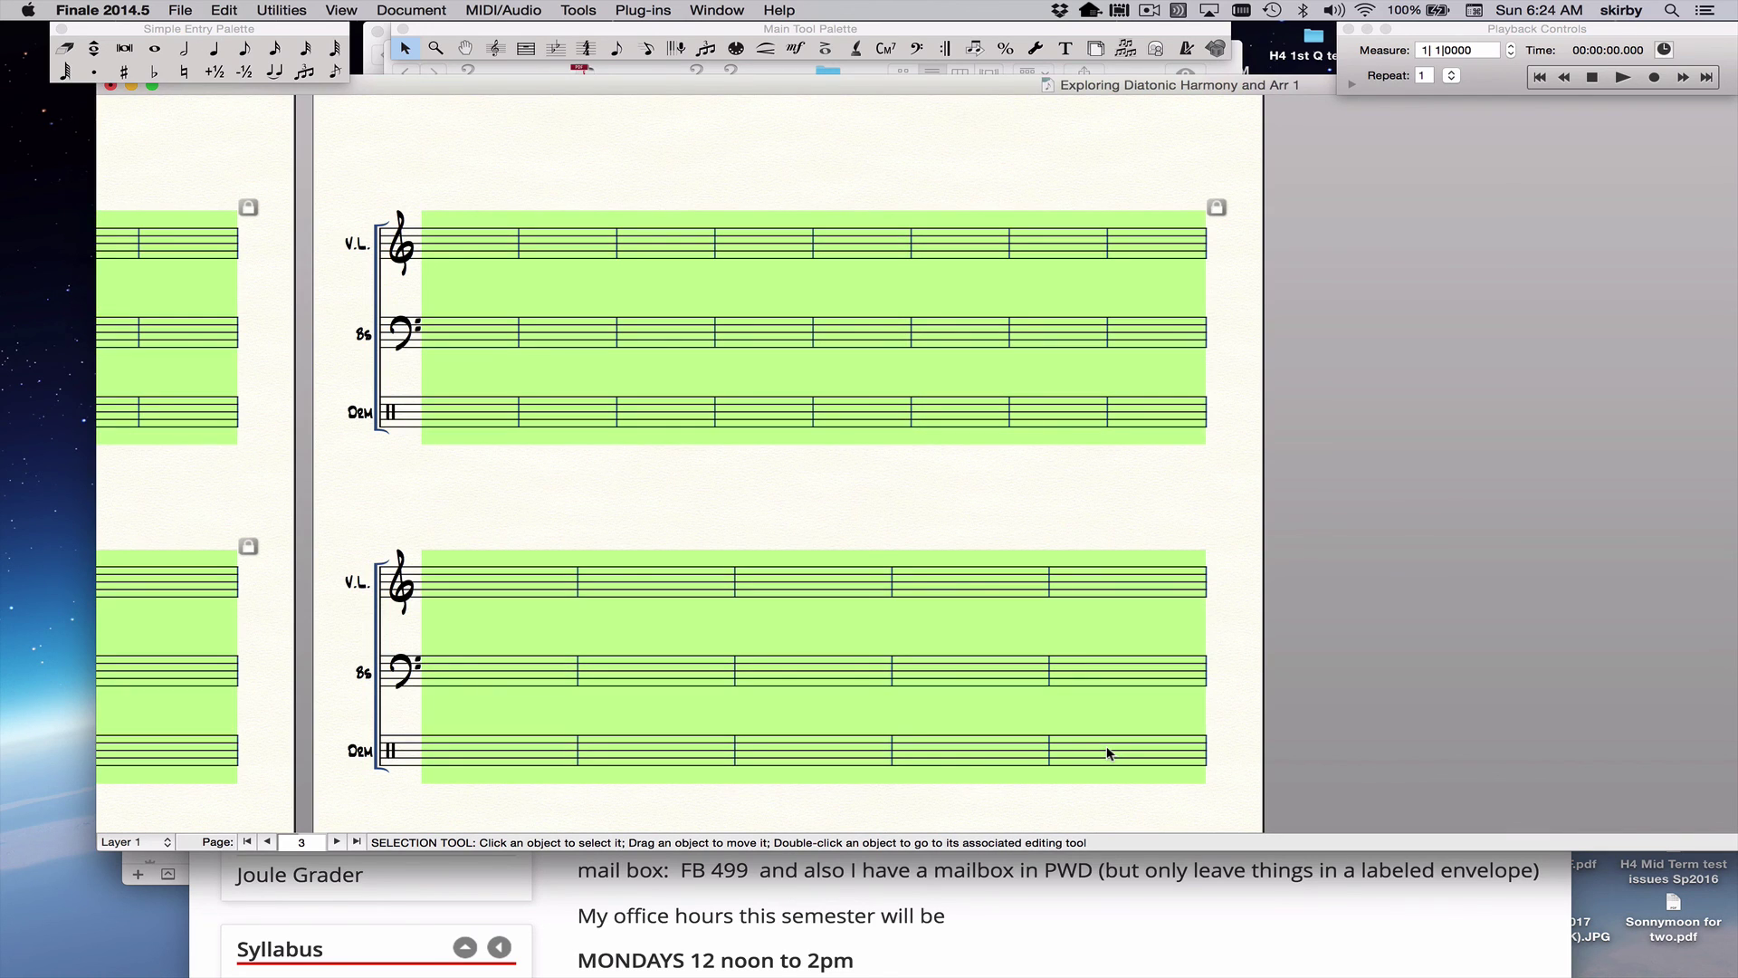
pyautogui.press('super+m')
pyautogui.press('Return')
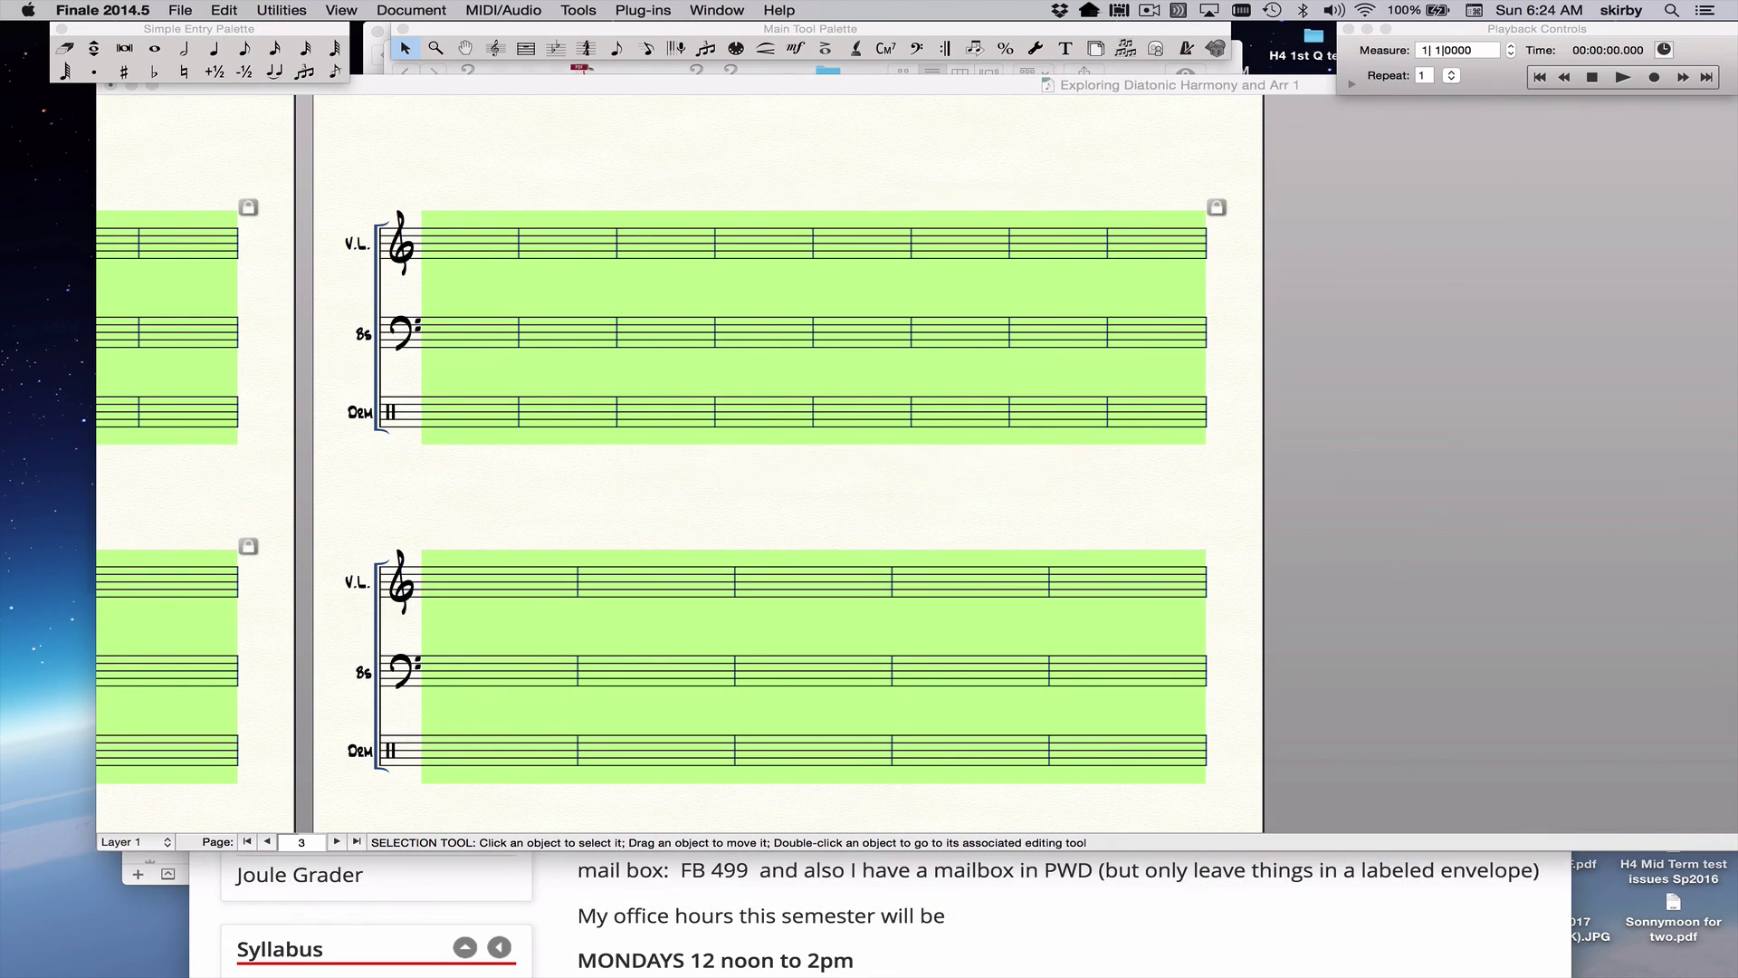
# Scroll across the score to review the four-measure layout and page 2's blank V.L., Bass and Drum systems
pyautogui.hscroll(-15, 905, 453)
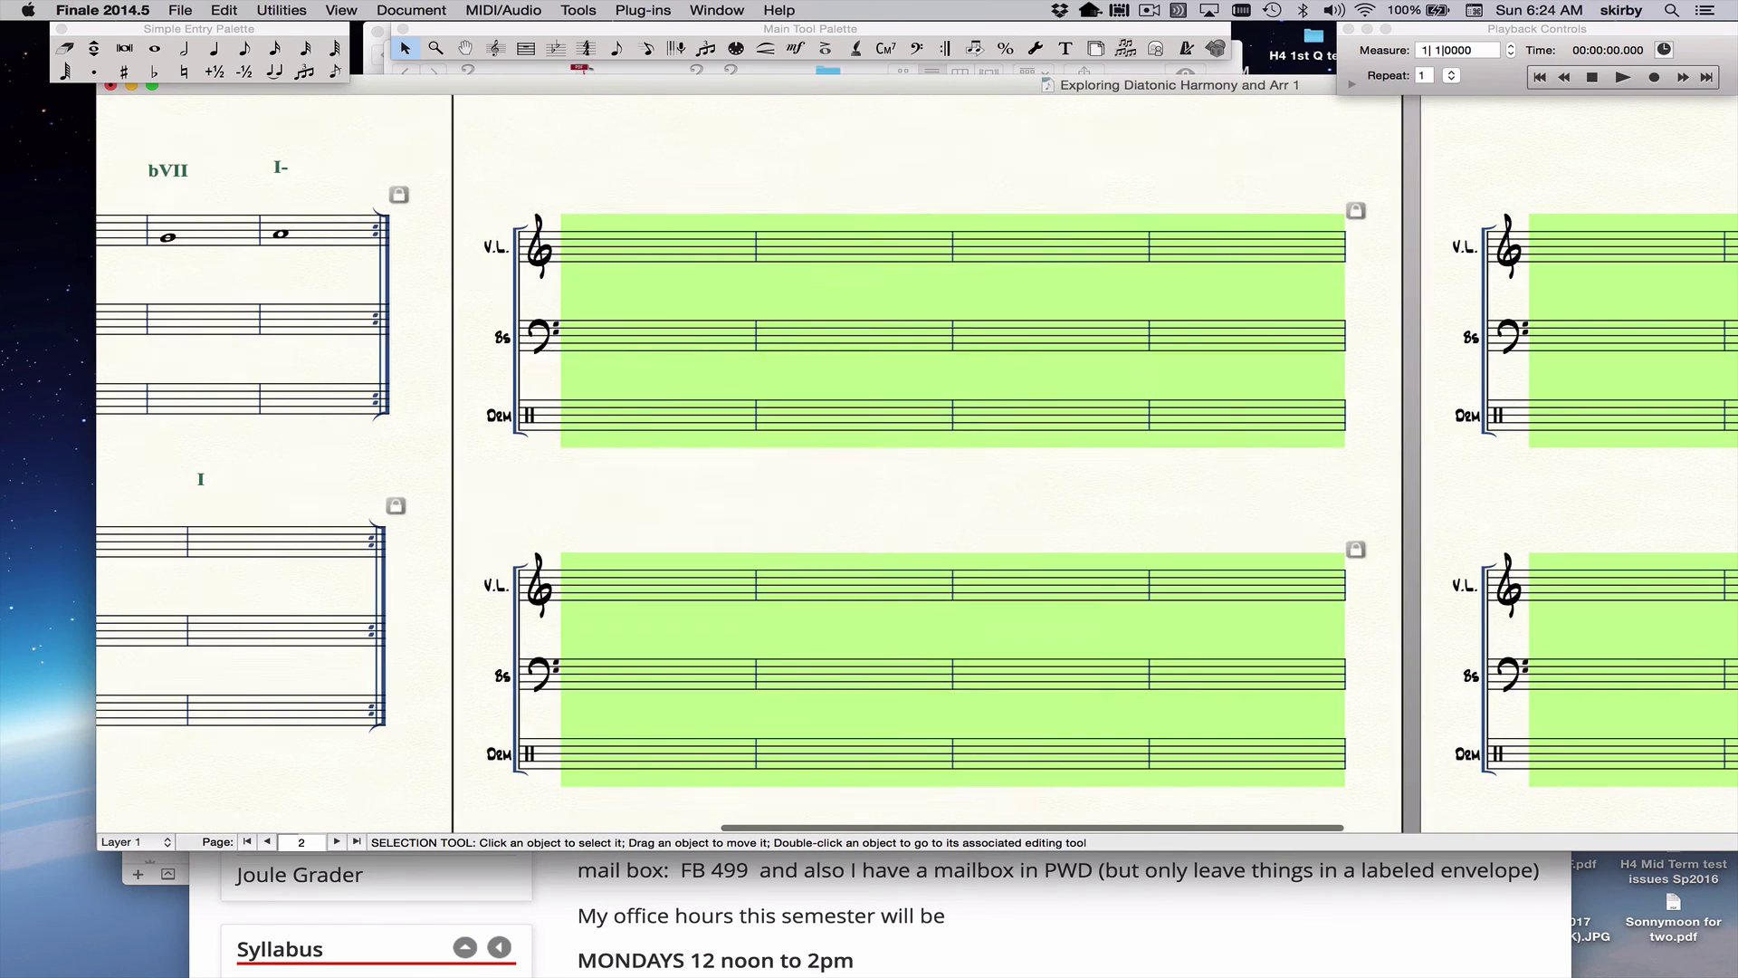
pyautogui.hscroll(-5, 607, 389)
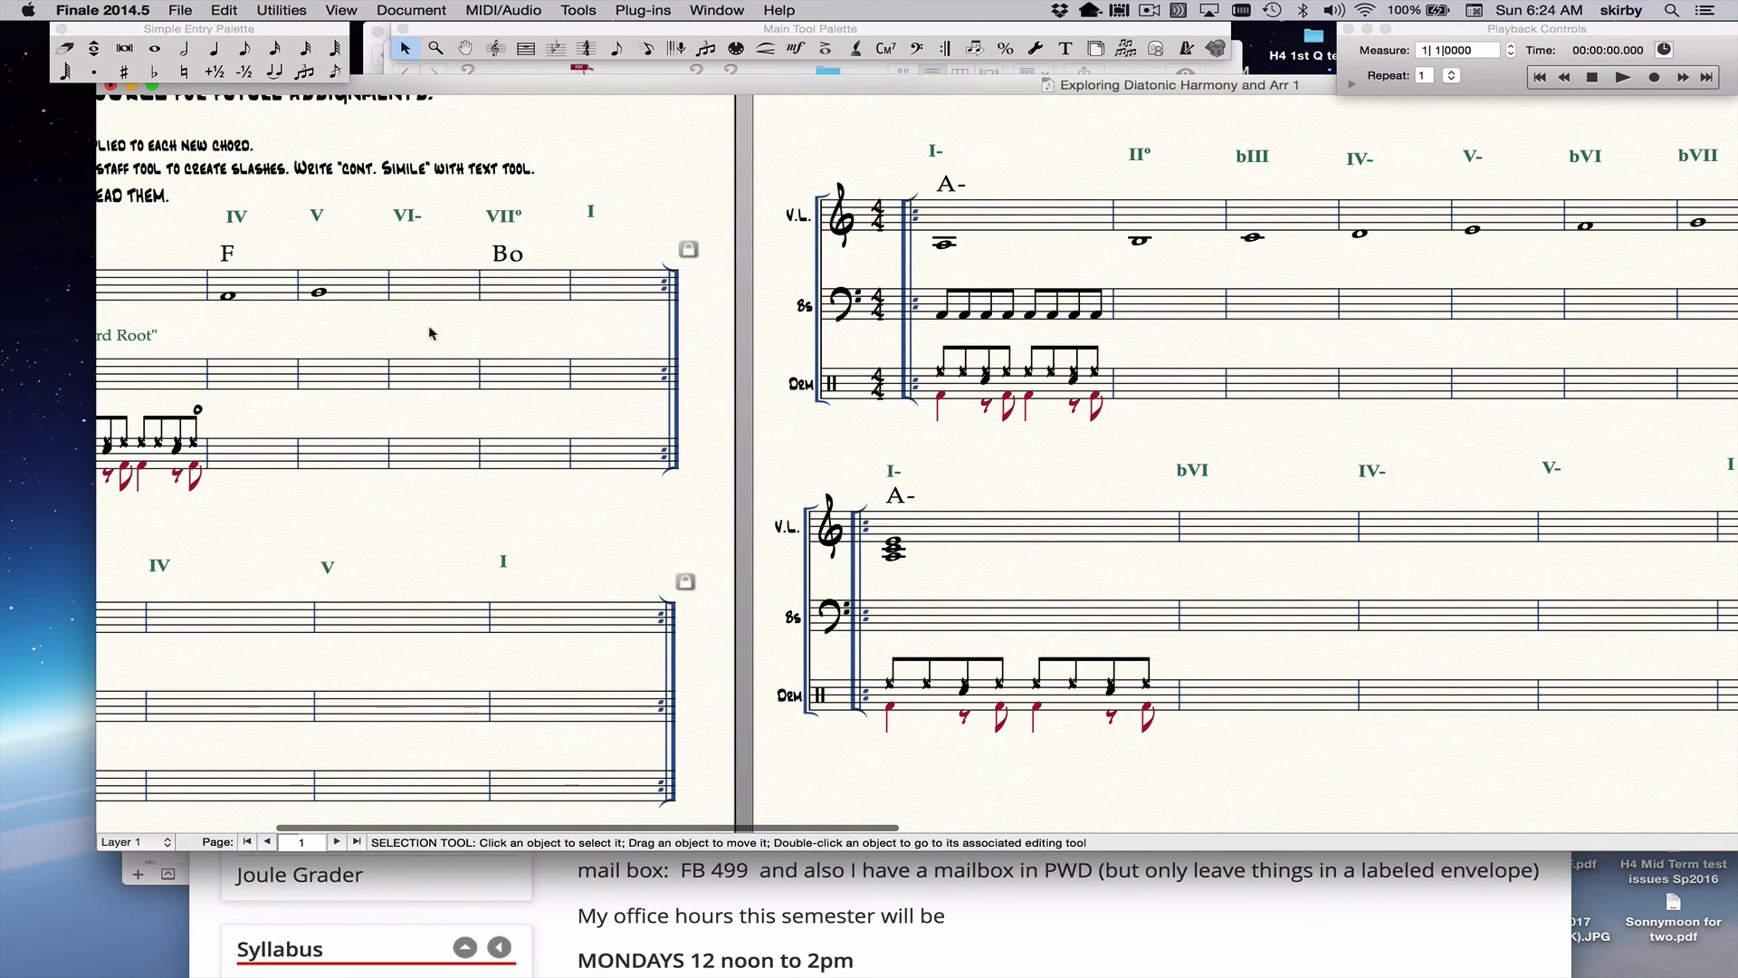
pyautogui.hscroll(-1, 313, 324)
pyautogui.hscroll(-4, 314, 324)
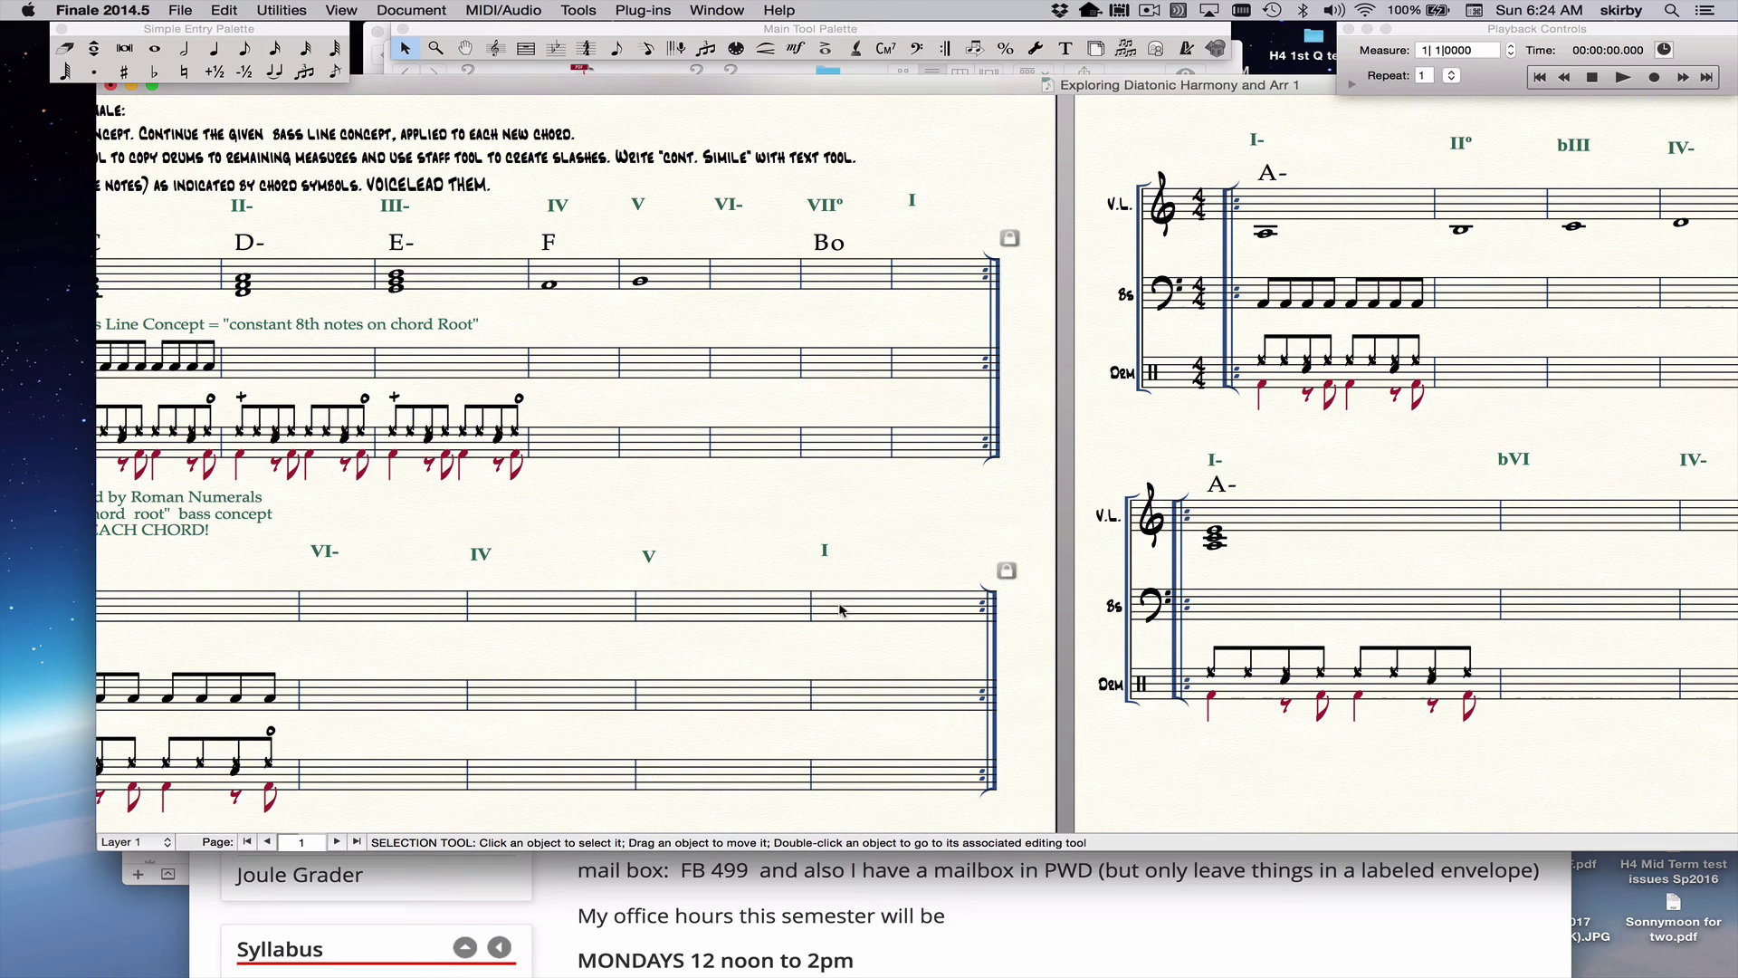
pyautogui.hscroll(15, 854, 614)
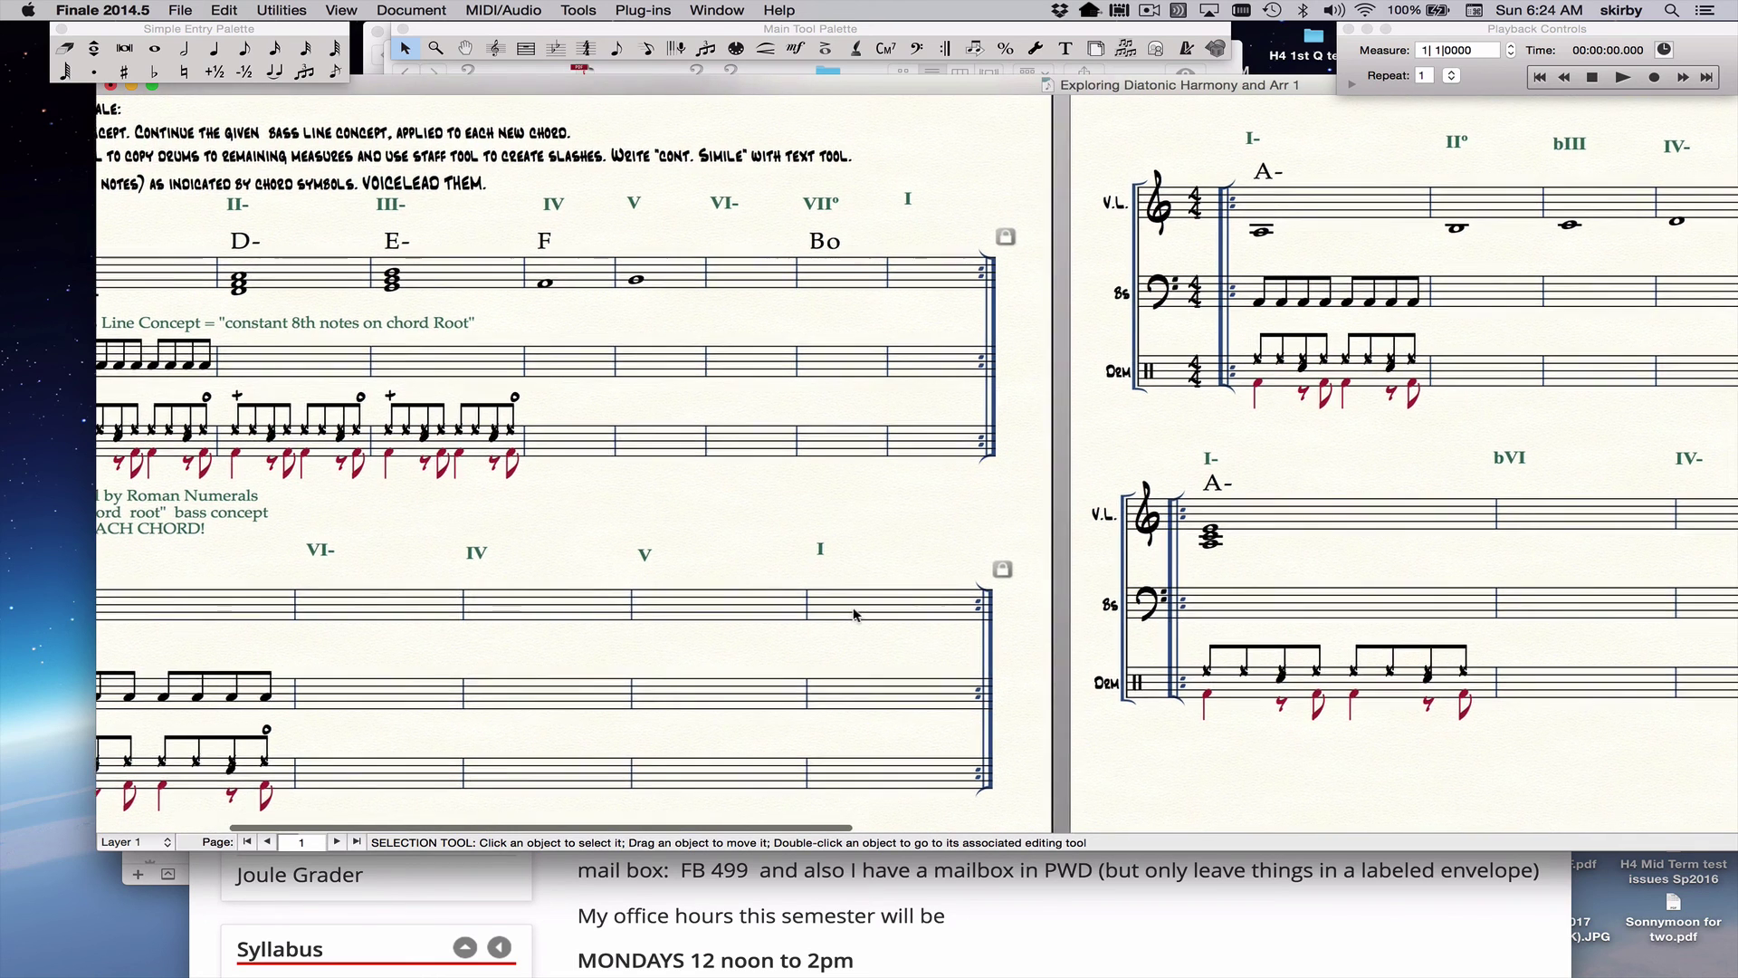
pyautogui.hscroll(6, 853, 615)
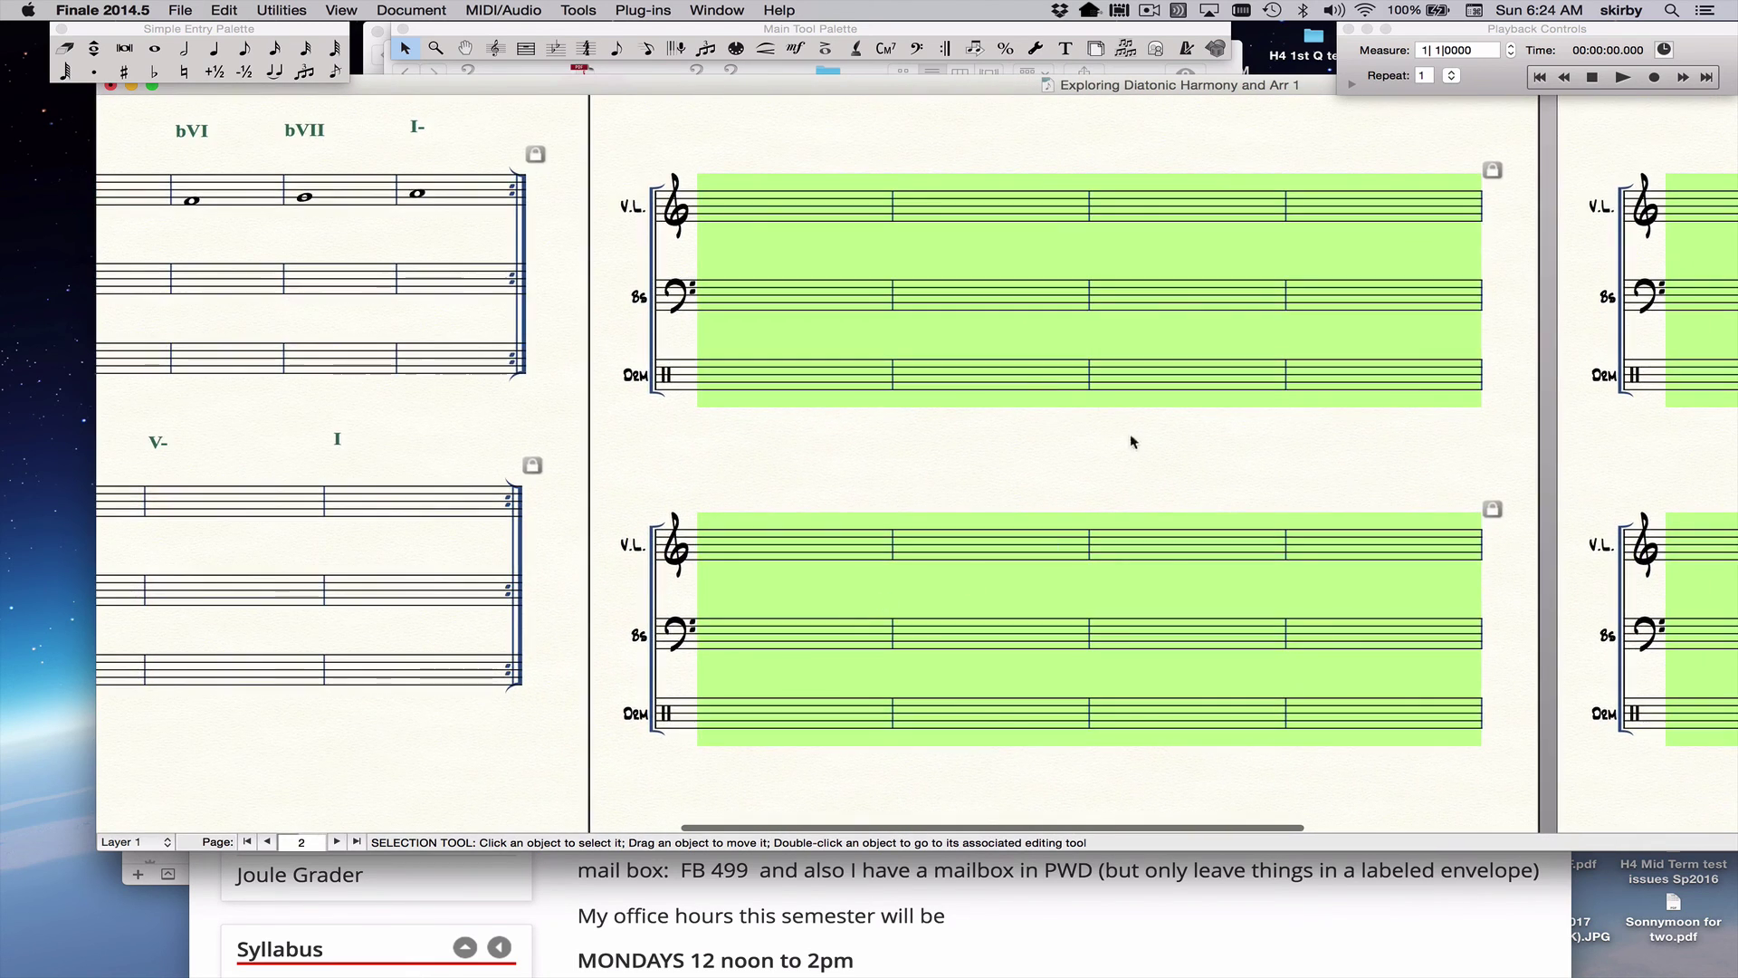
# Fit the first blank V.L., Bass and Drum system on page 2 to 8 measures
pyautogui.click(803, 147)
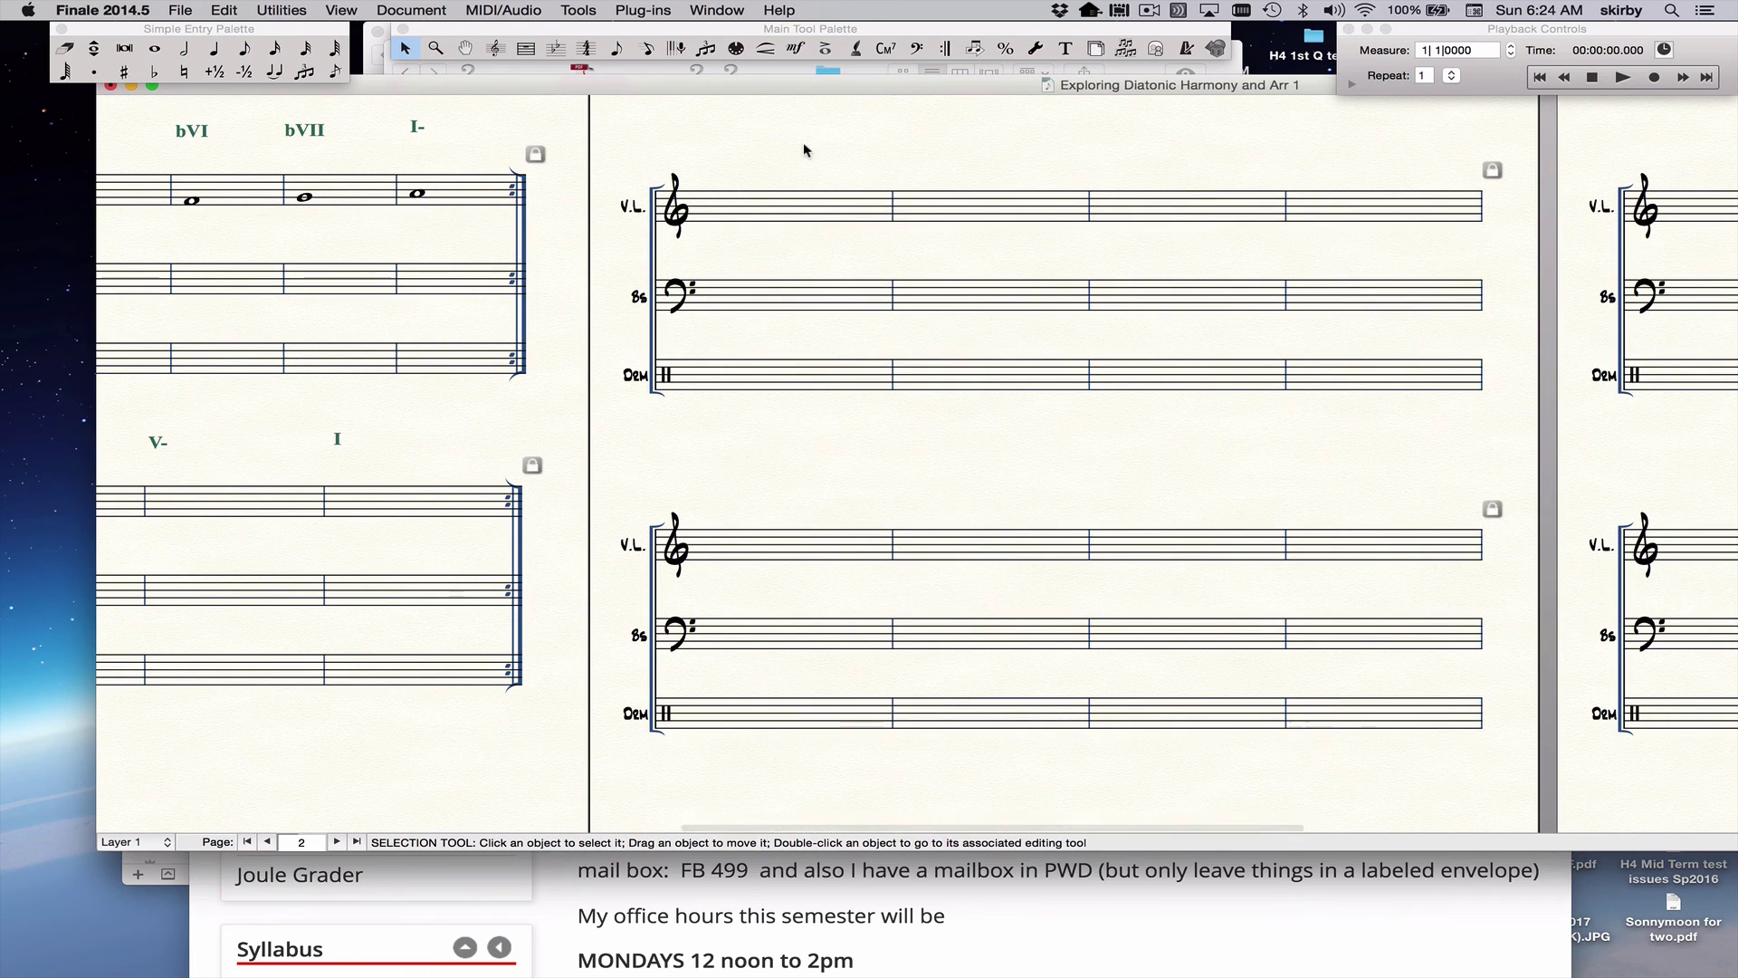
pyautogui.click(791, 208)
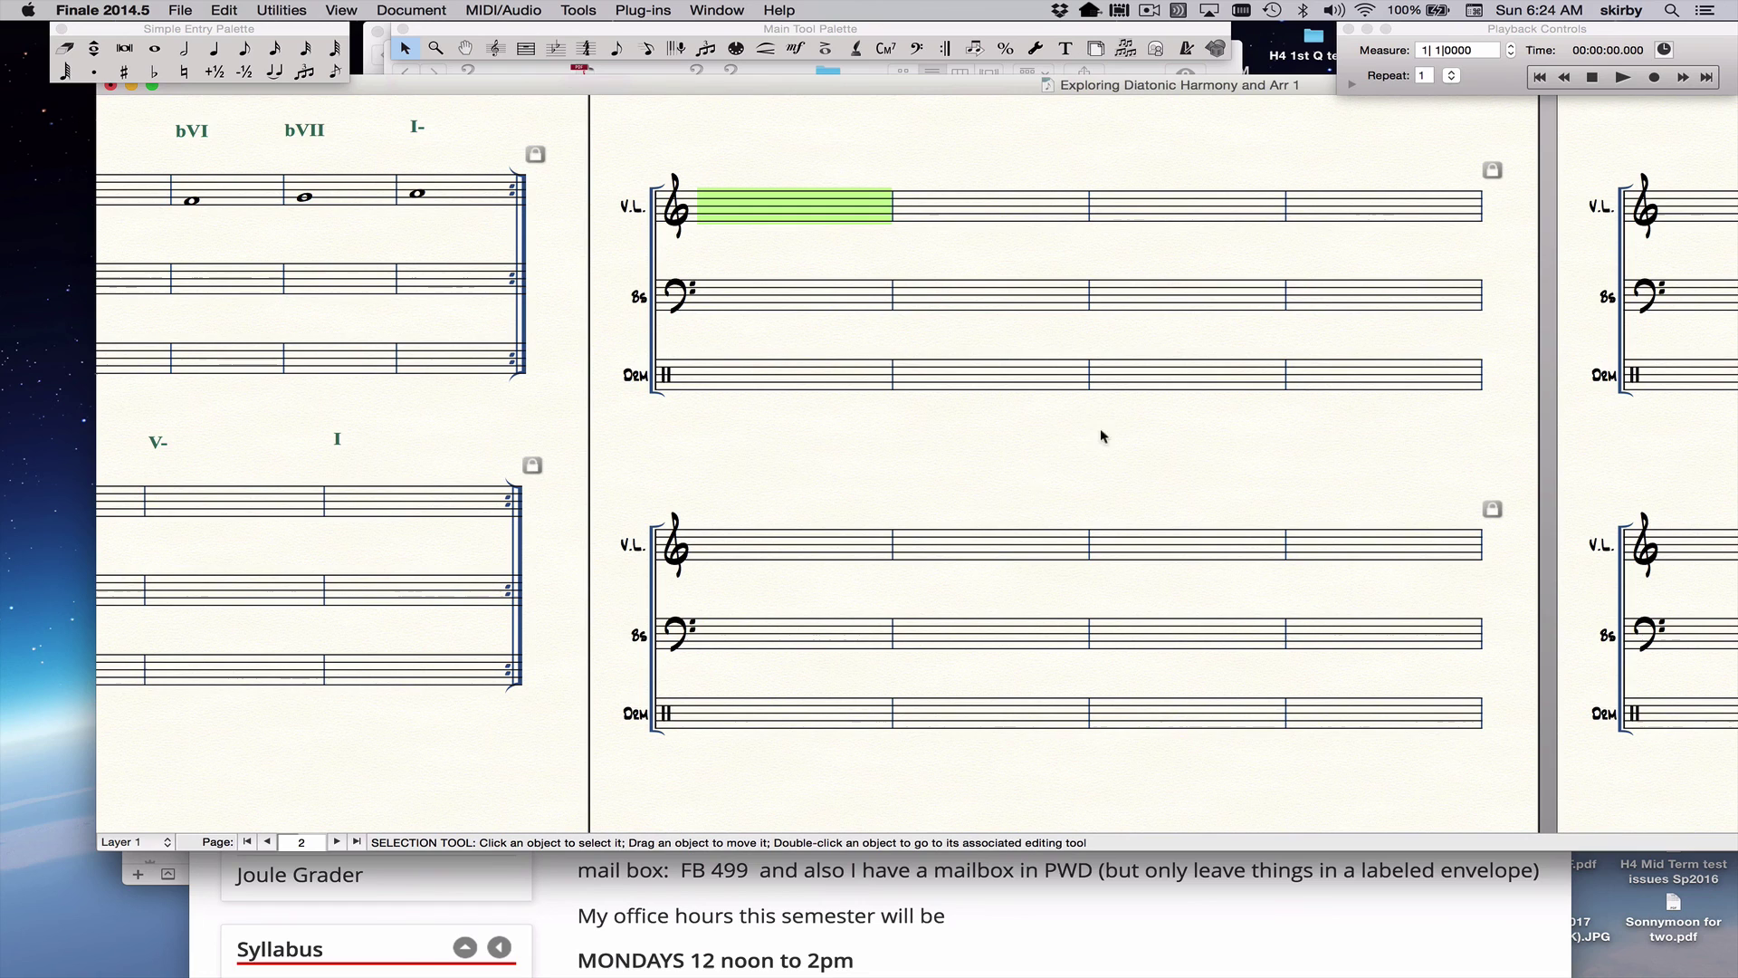
pyautogui.keyDown('shift'); pyautogui.click(1373, 724); pyautogui.keyUp('shift')
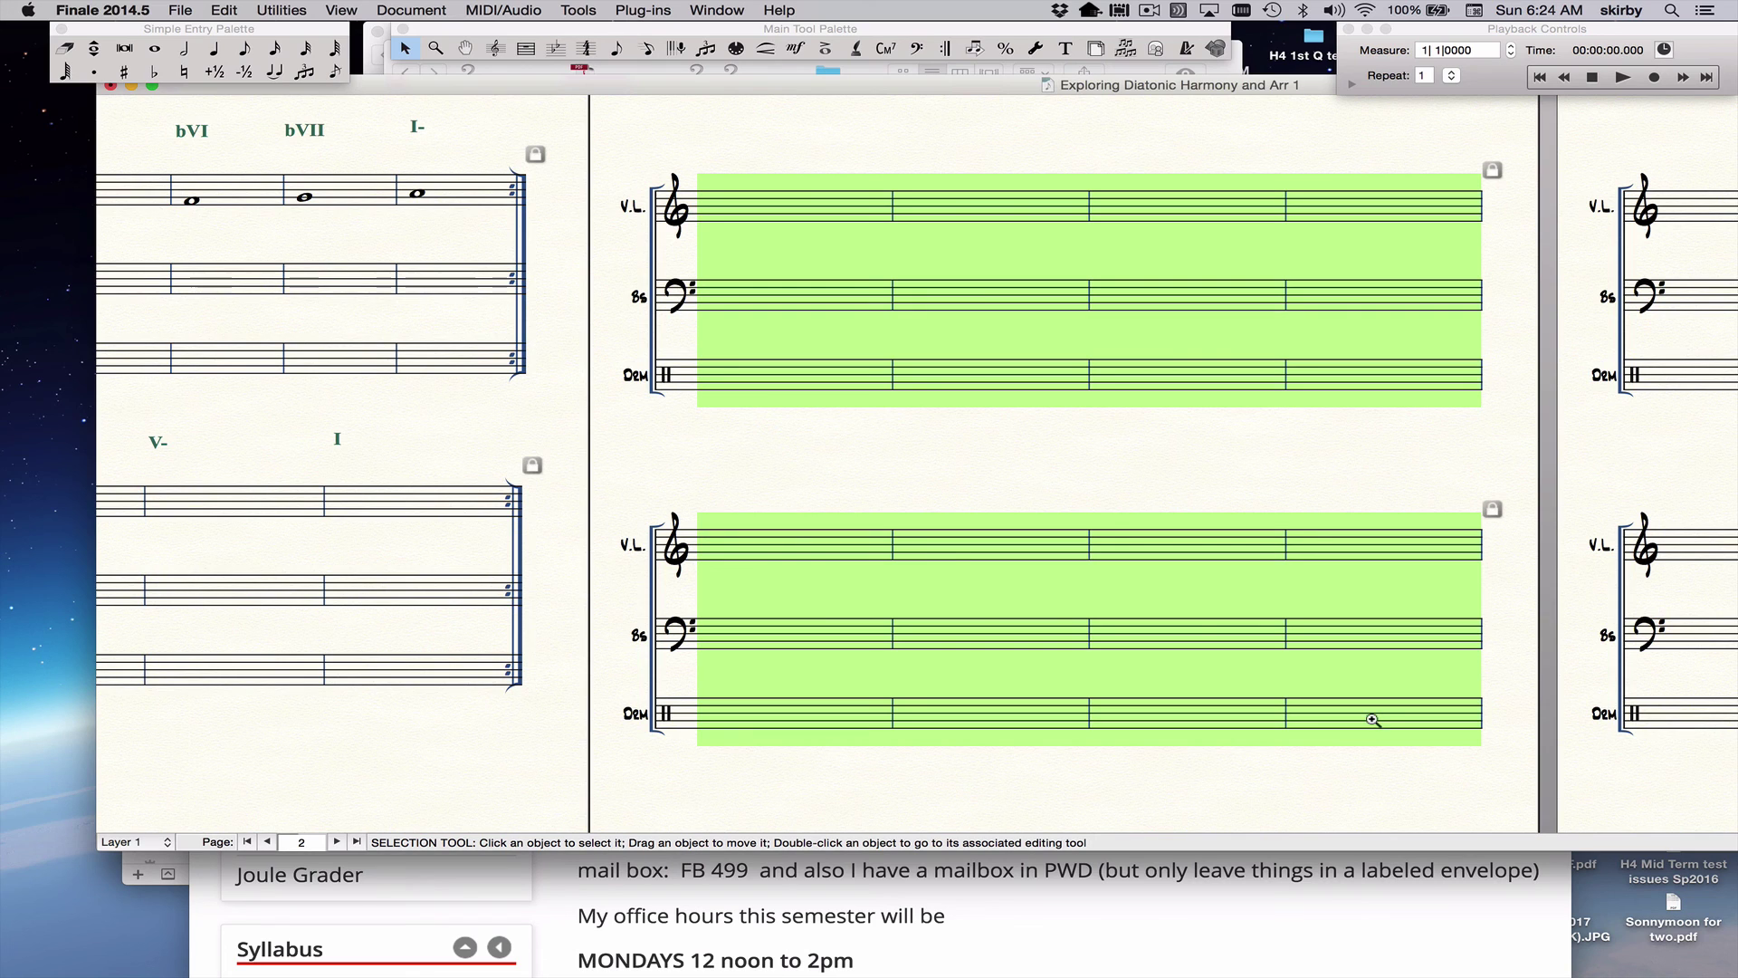
pyautogui.press('super+m')
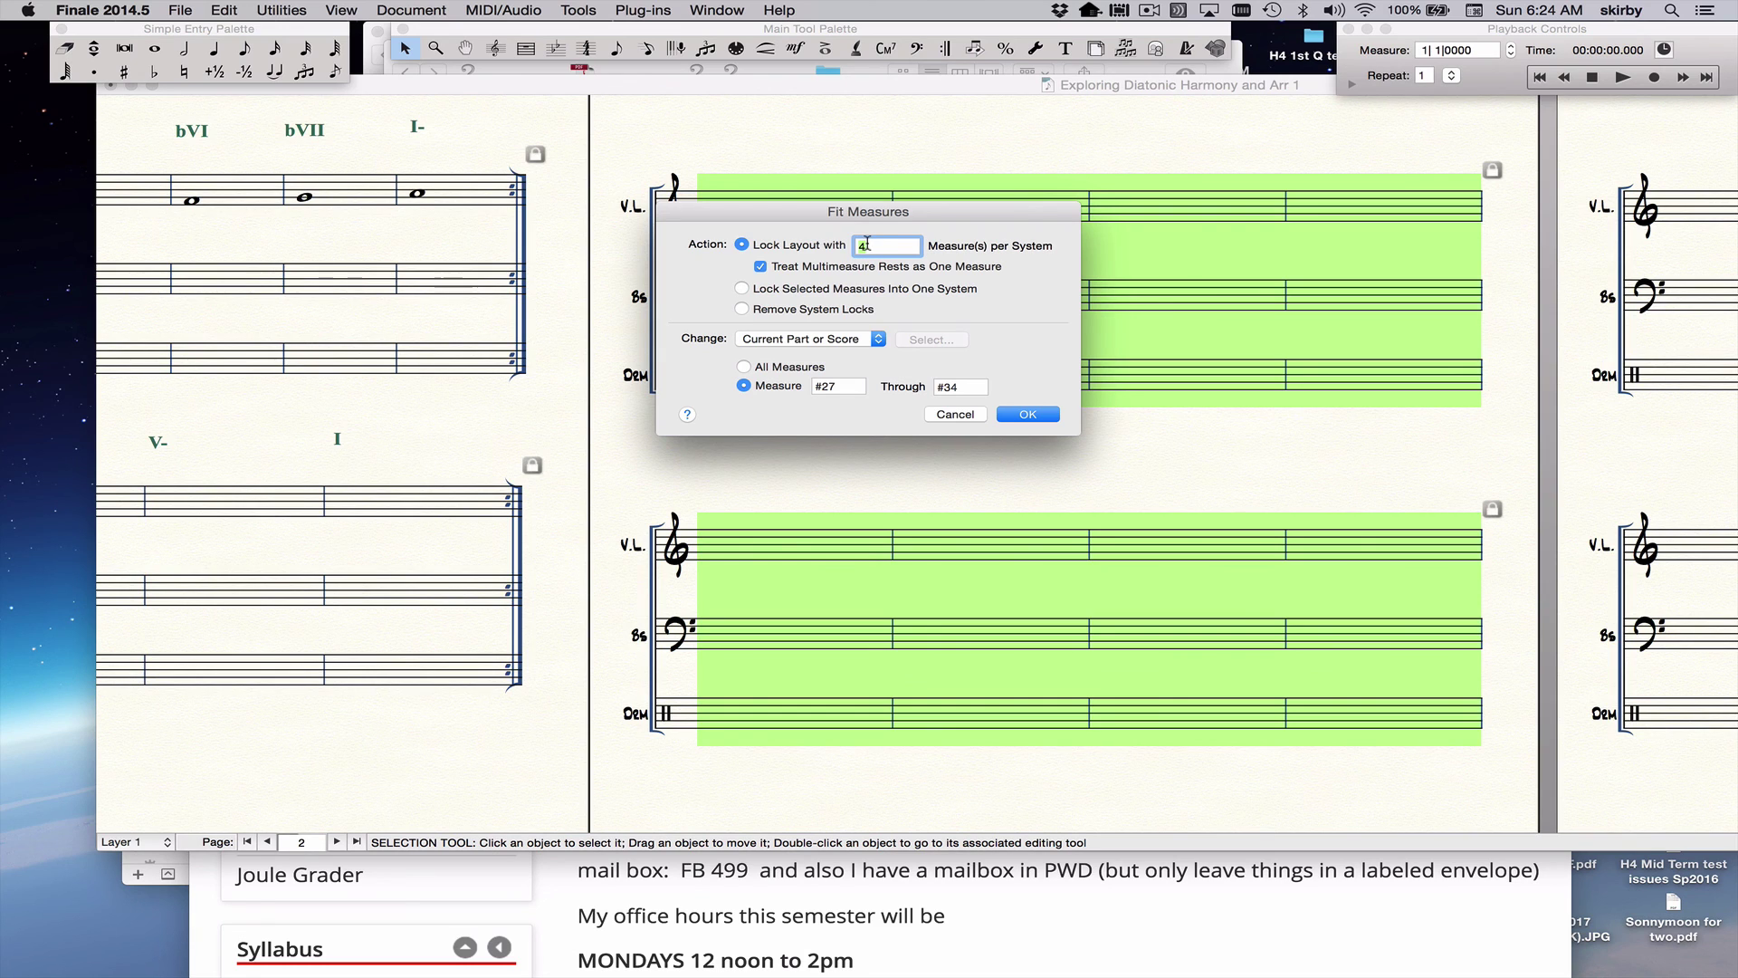
pyautogui.write('8')
pyautogui.click(1026, 415)
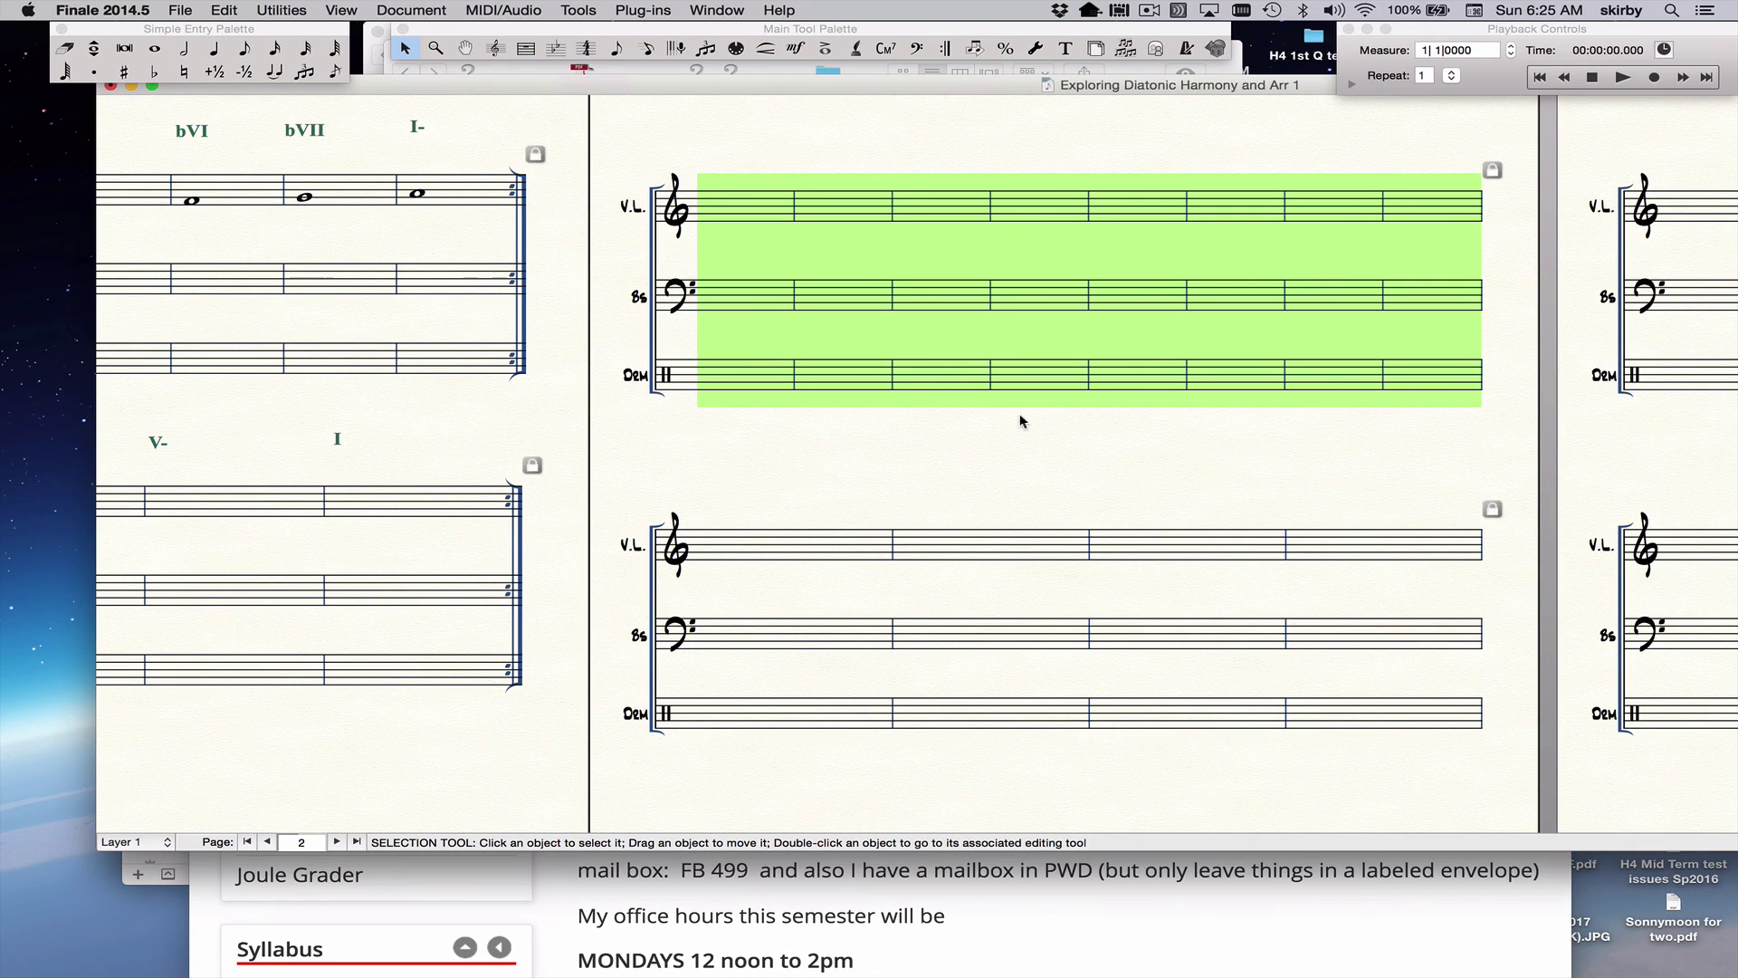
# Select the lower blank system's measures and fit them to 5 measures per system
pyautogui.click(843, 543)
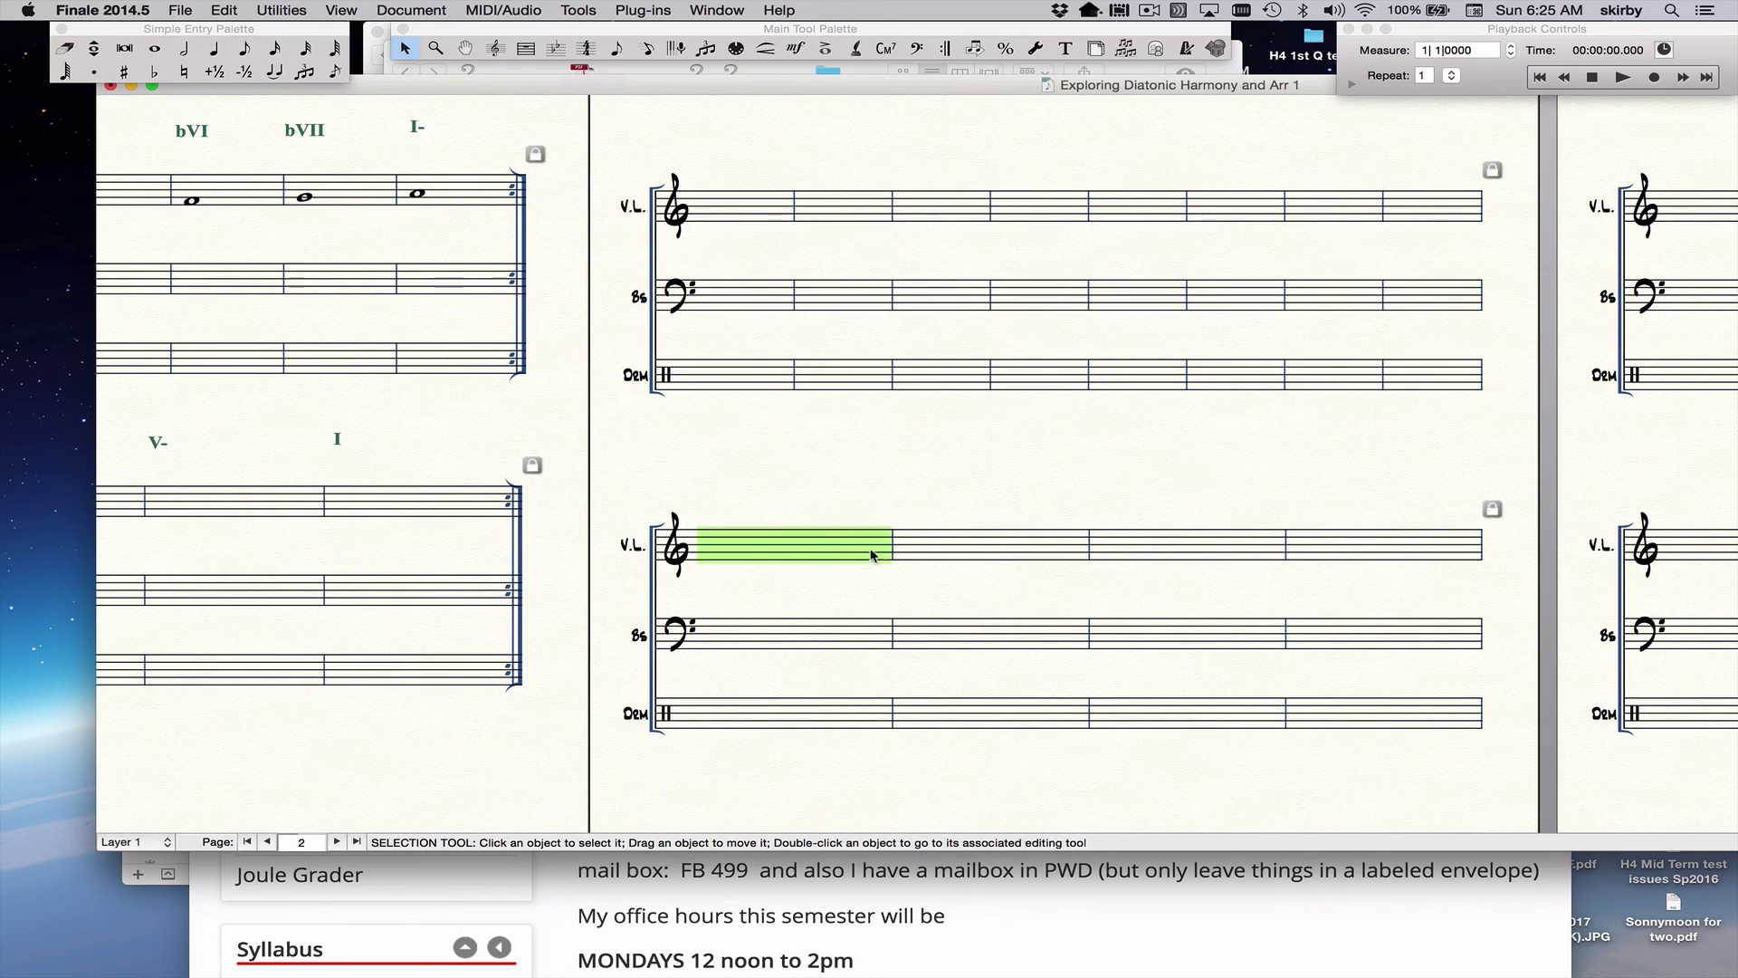
pyautogui.hscroll(5, 1011, 602)
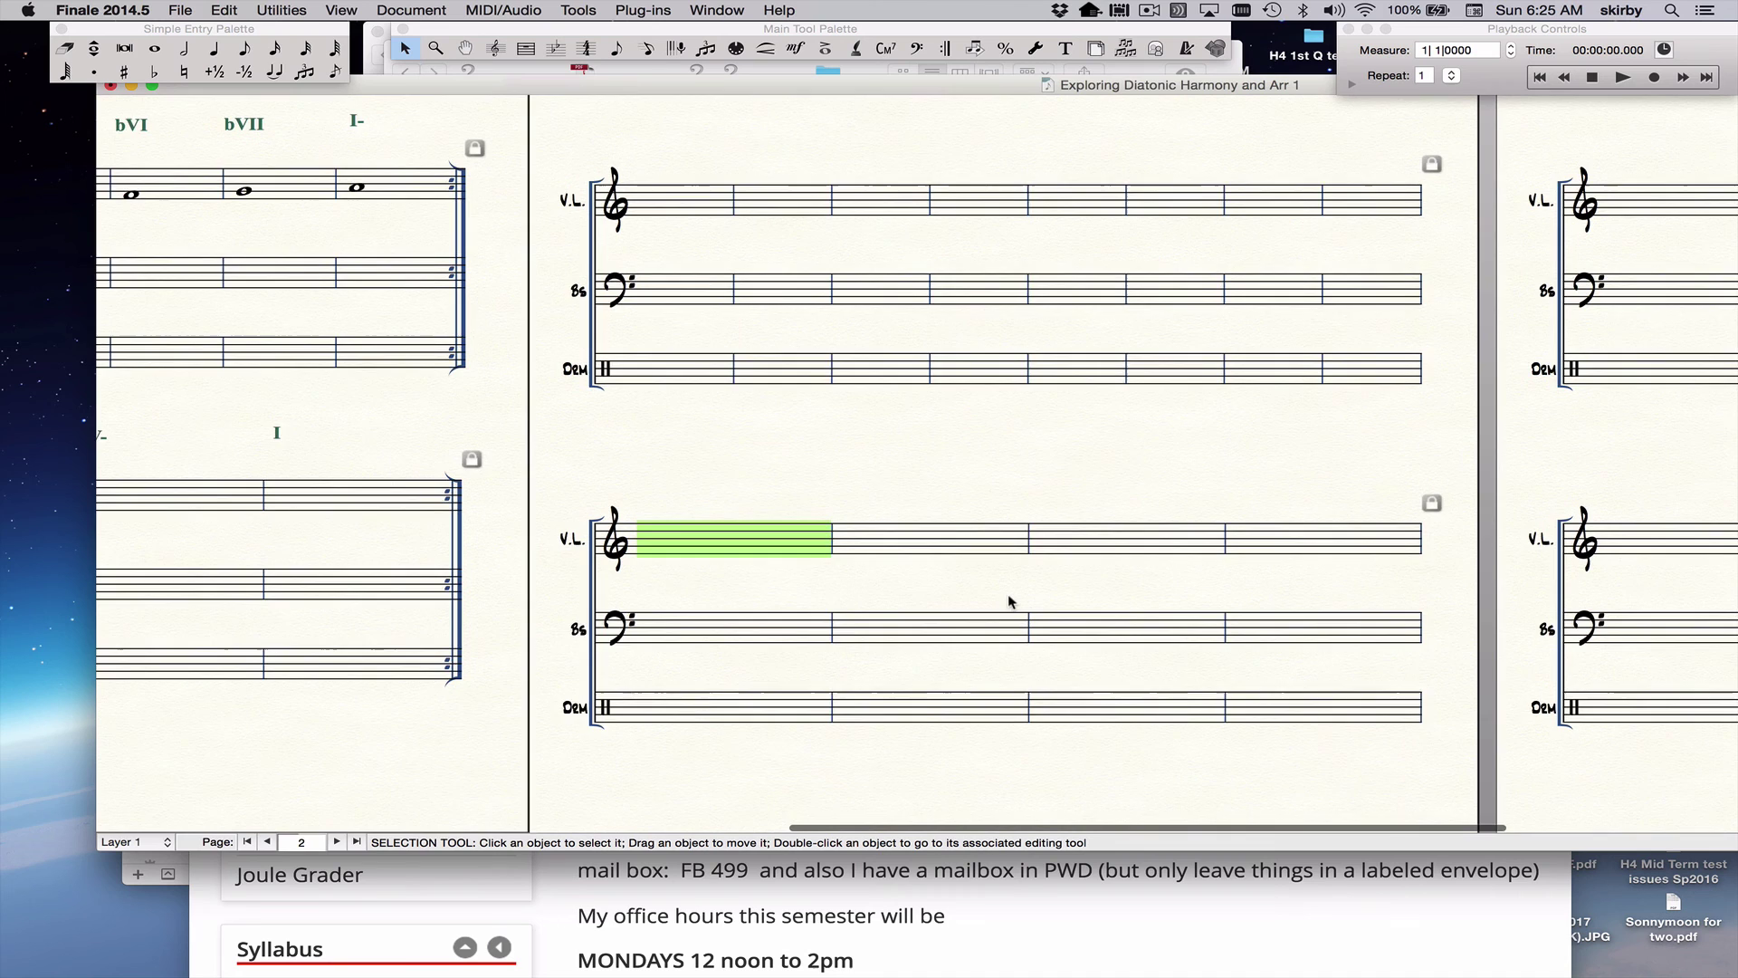
pyautogui.hscroll(3, 1006, 596)
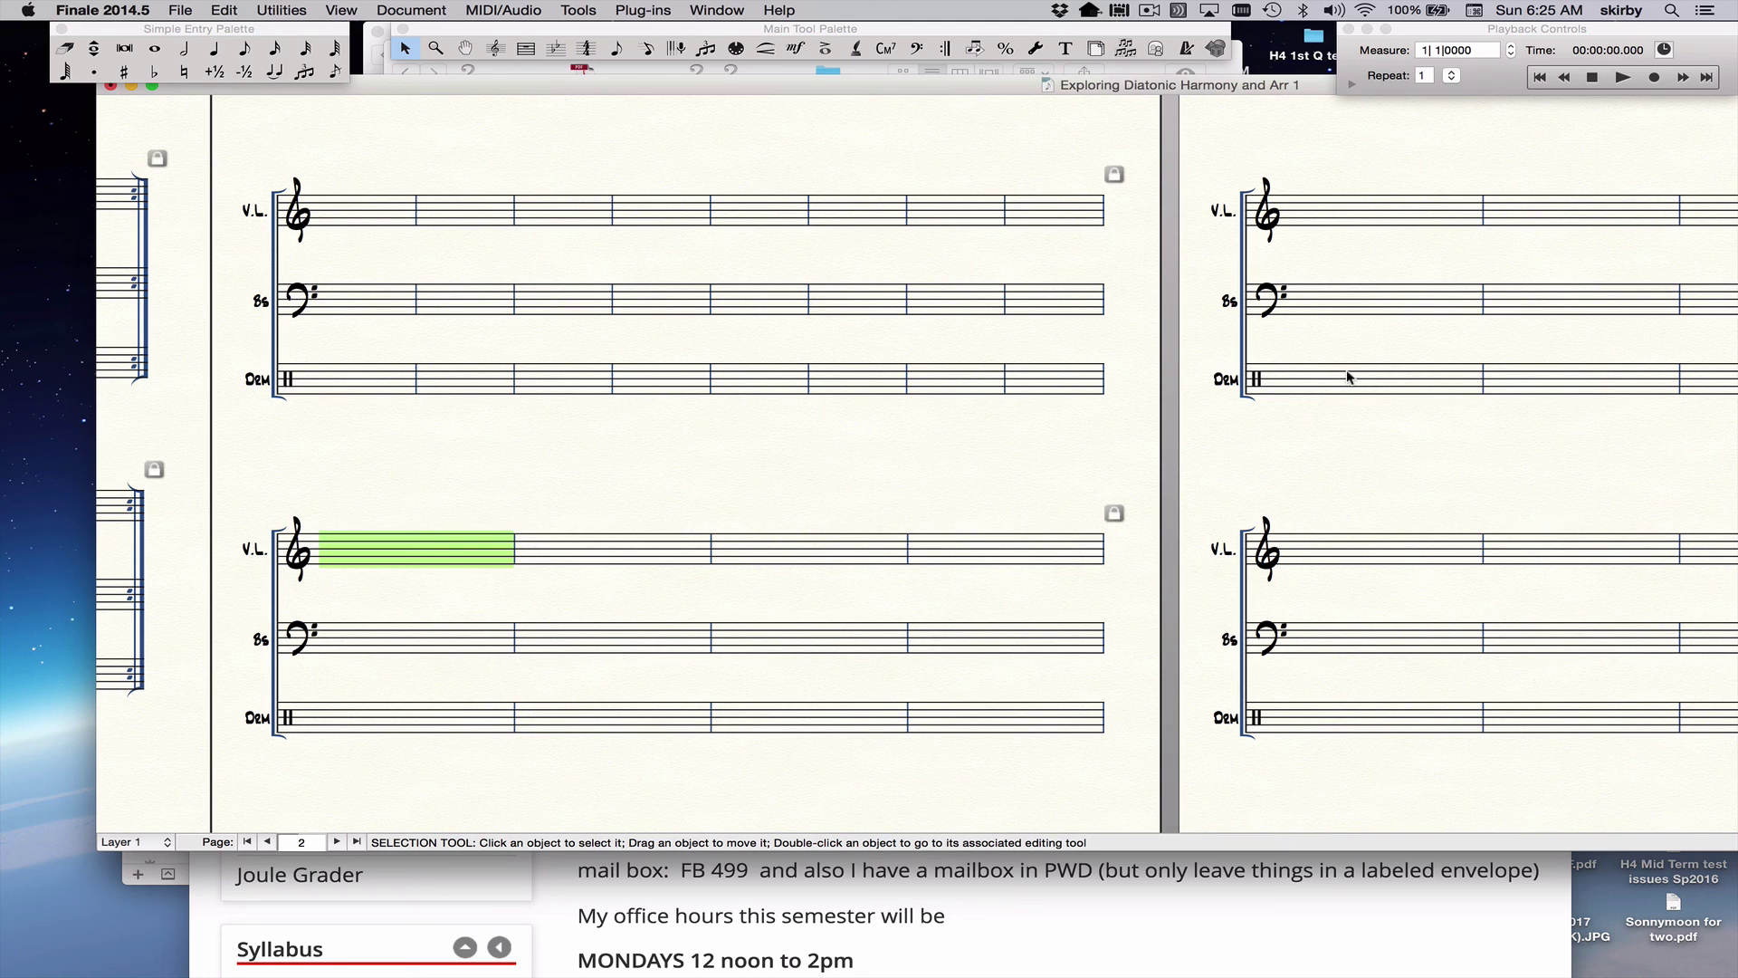
pyautogui.keyDown('shift'); pyautogui.click(1348, 378); pyautogui.keyUp('shift')
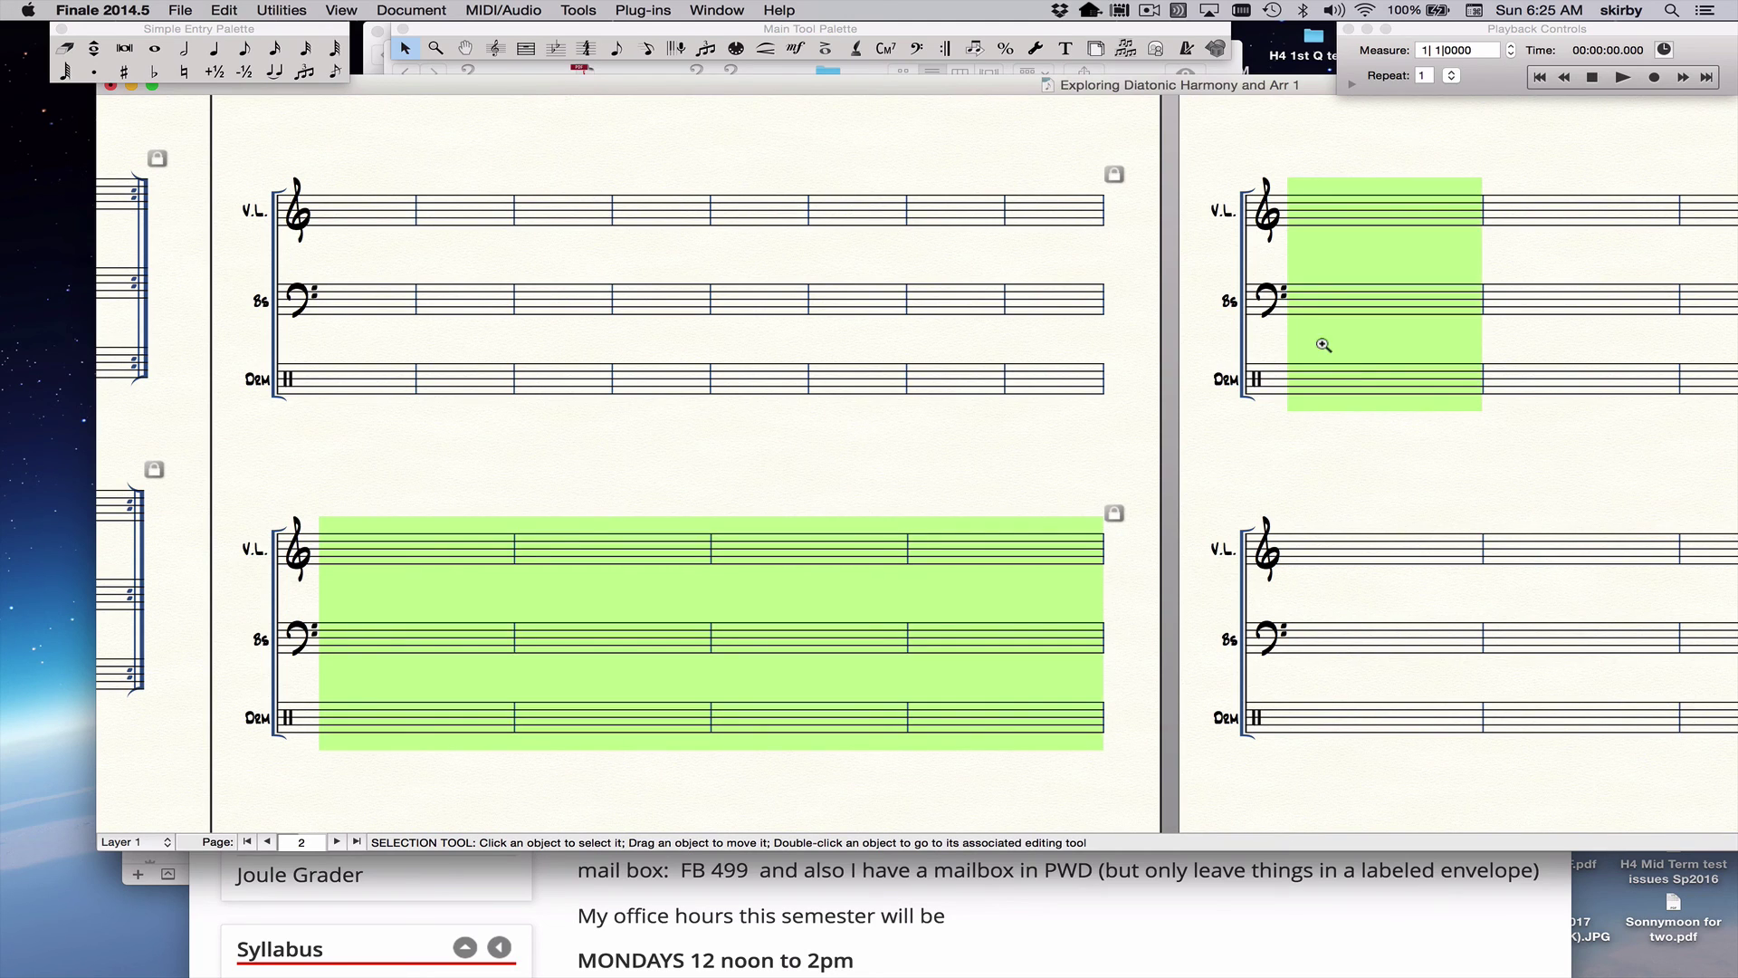
pyautogui.press('super+m')
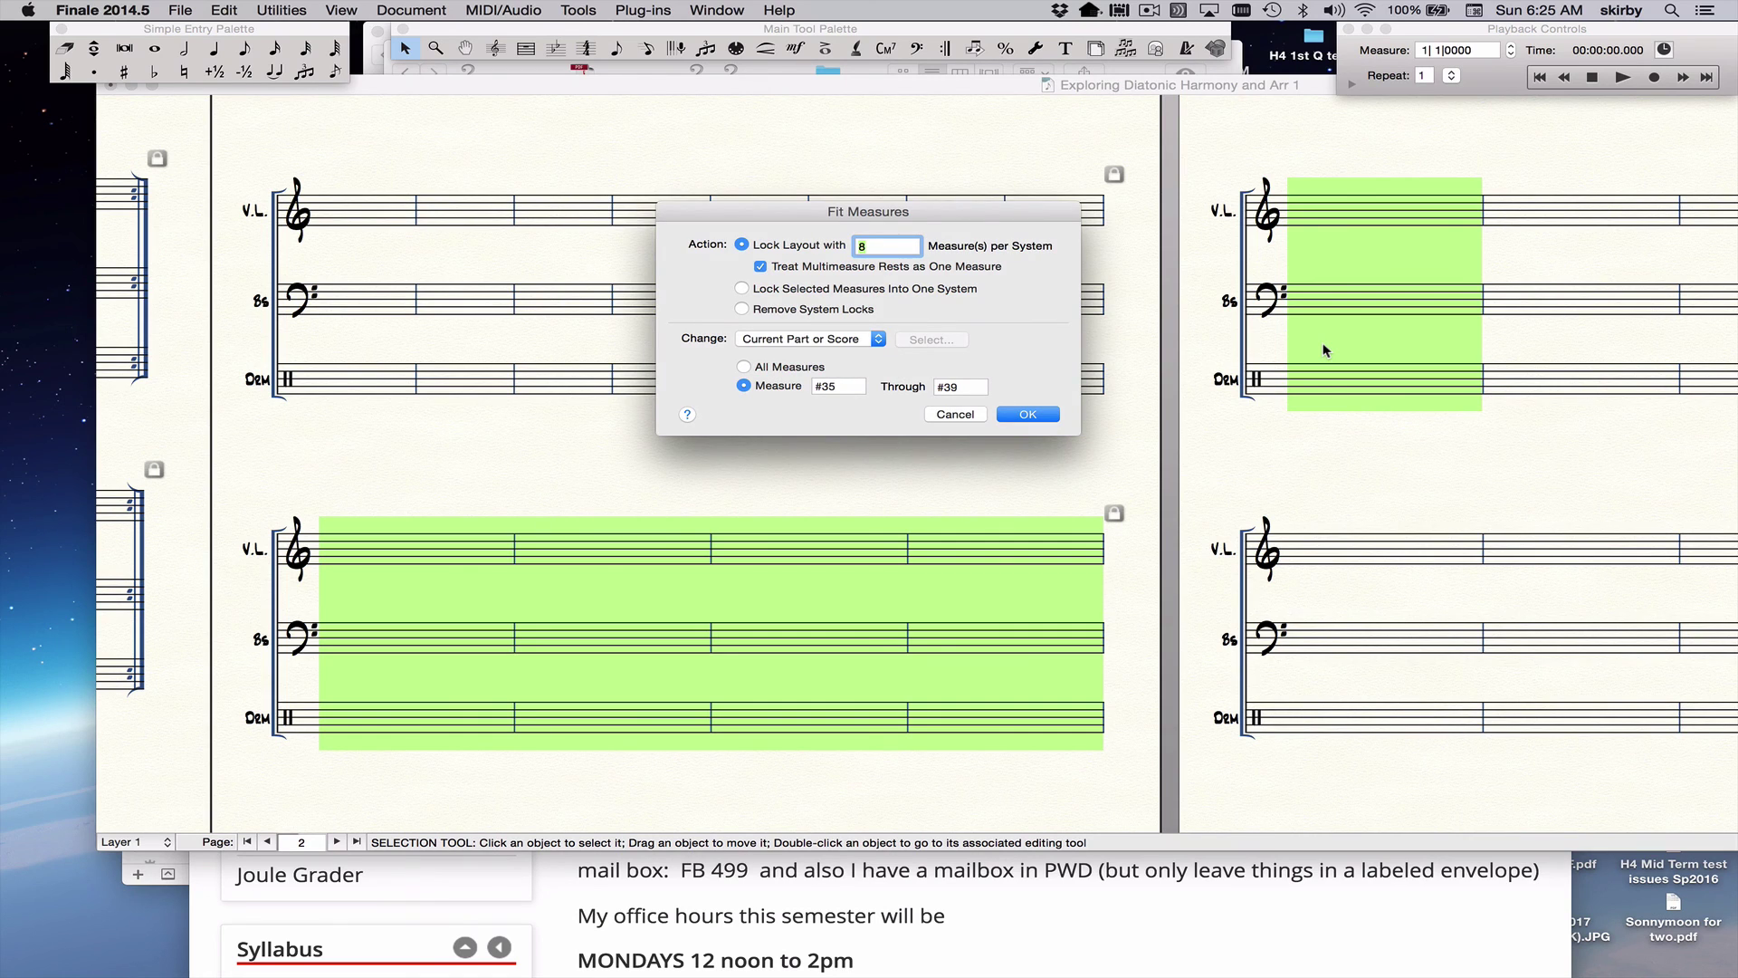
pyautogui.write('5')
pyautogui.press('Return')
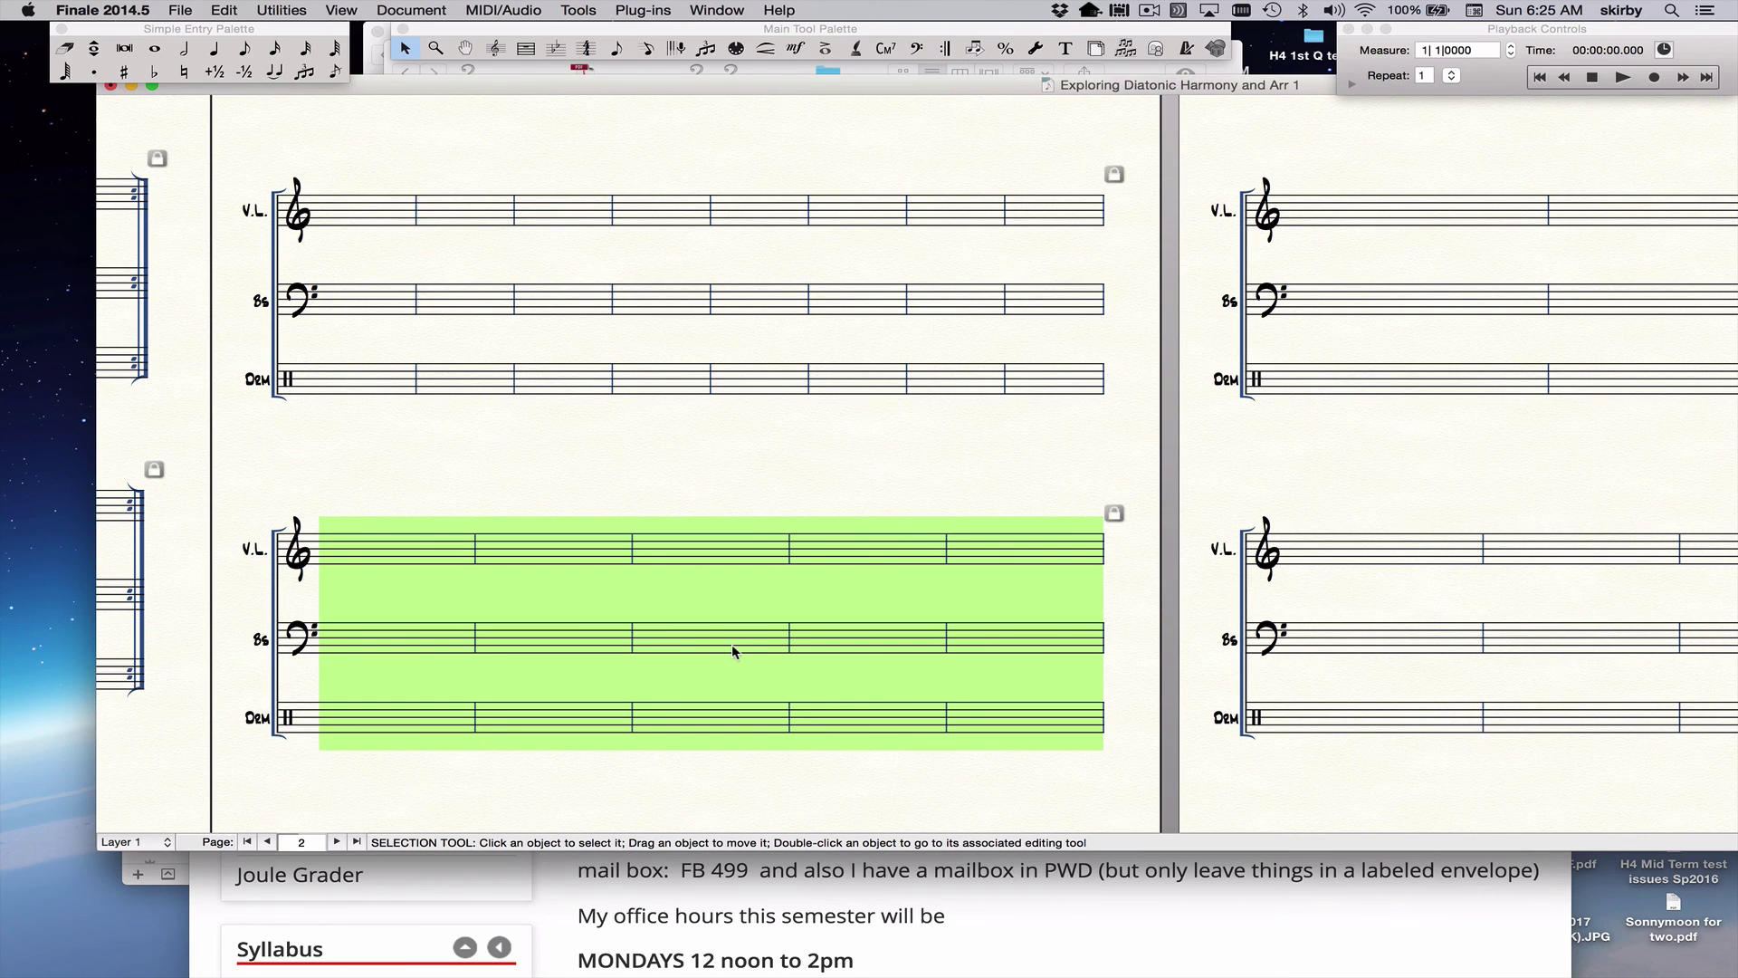
pyautogui.hscroll(10, 732, 644)
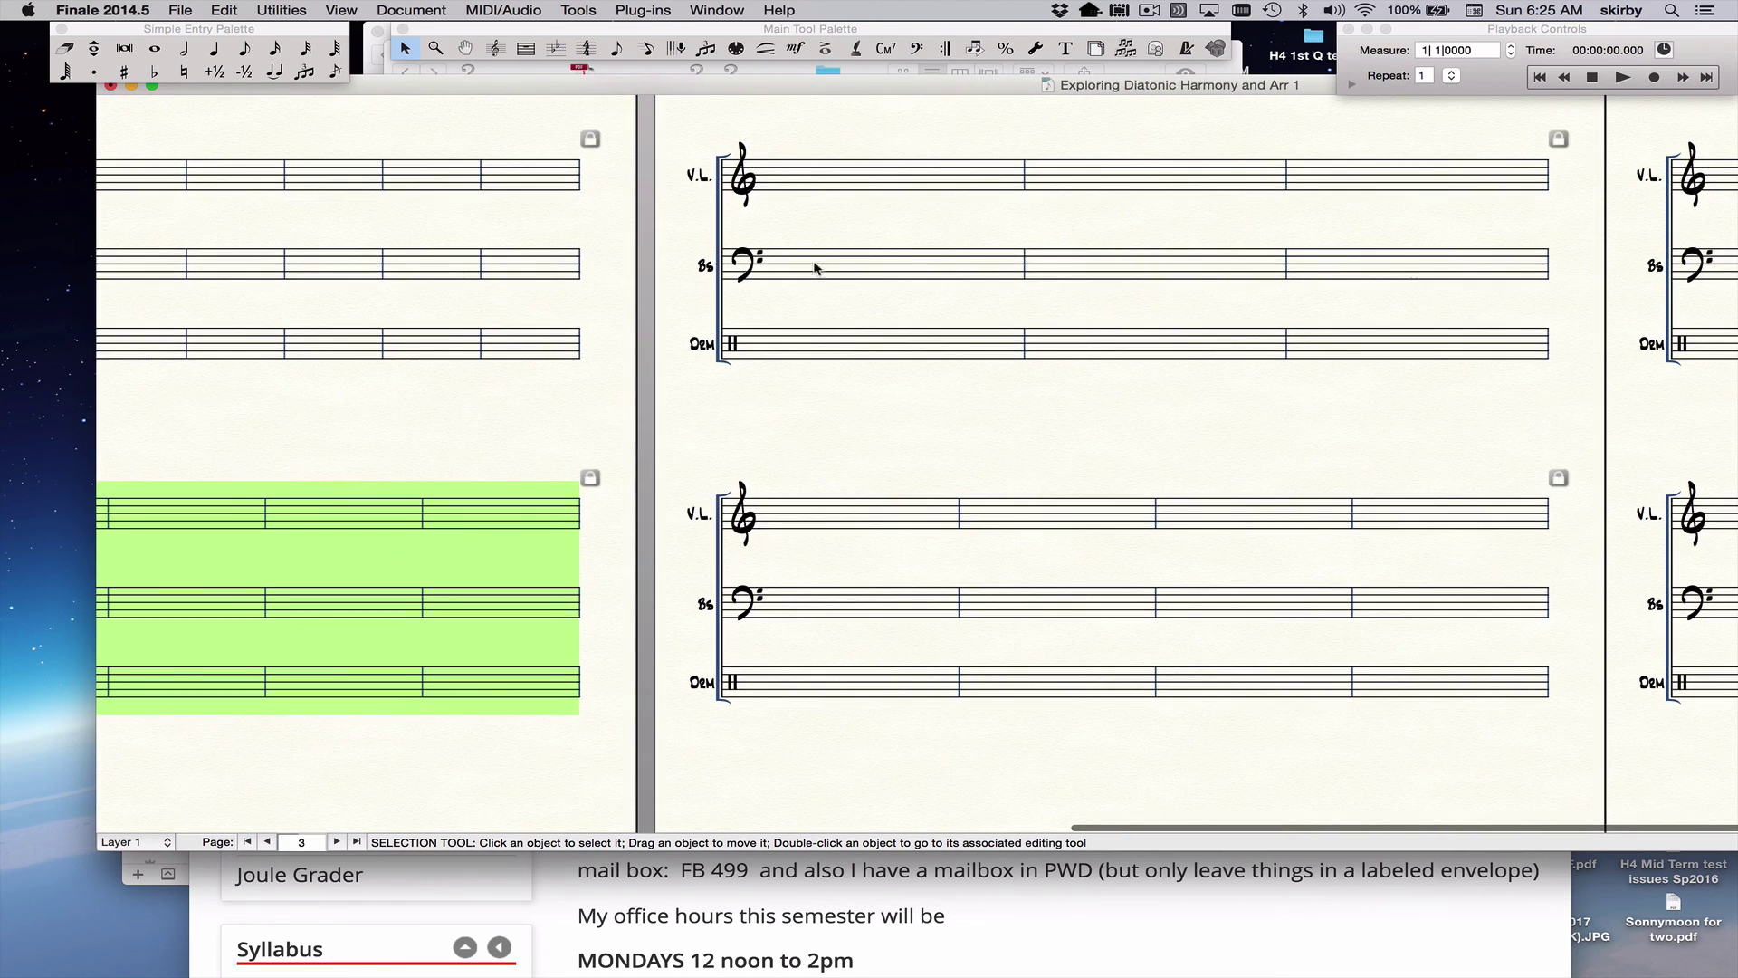
# Fit the selected measures across page 3's systems to 8 measures per system
pyautogui.click(884, 167)
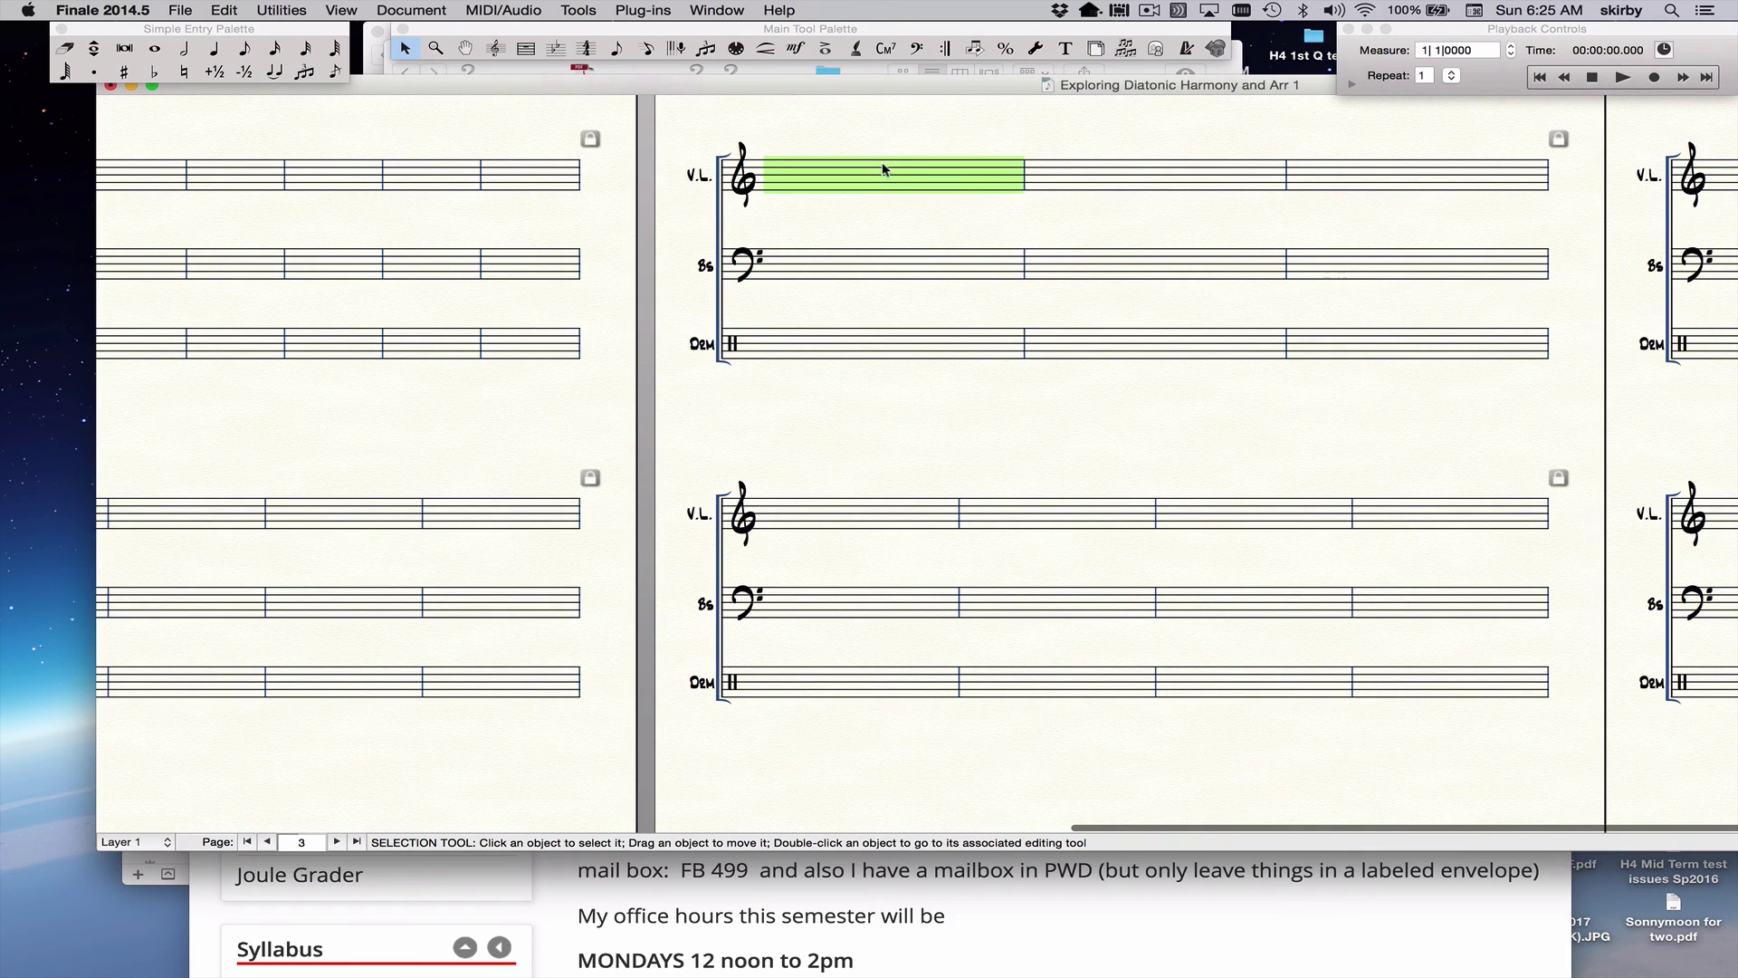
pyautogui.hscroll(-2, 1040, 532)
pyautogui.hscroll(1, 1039, 532)
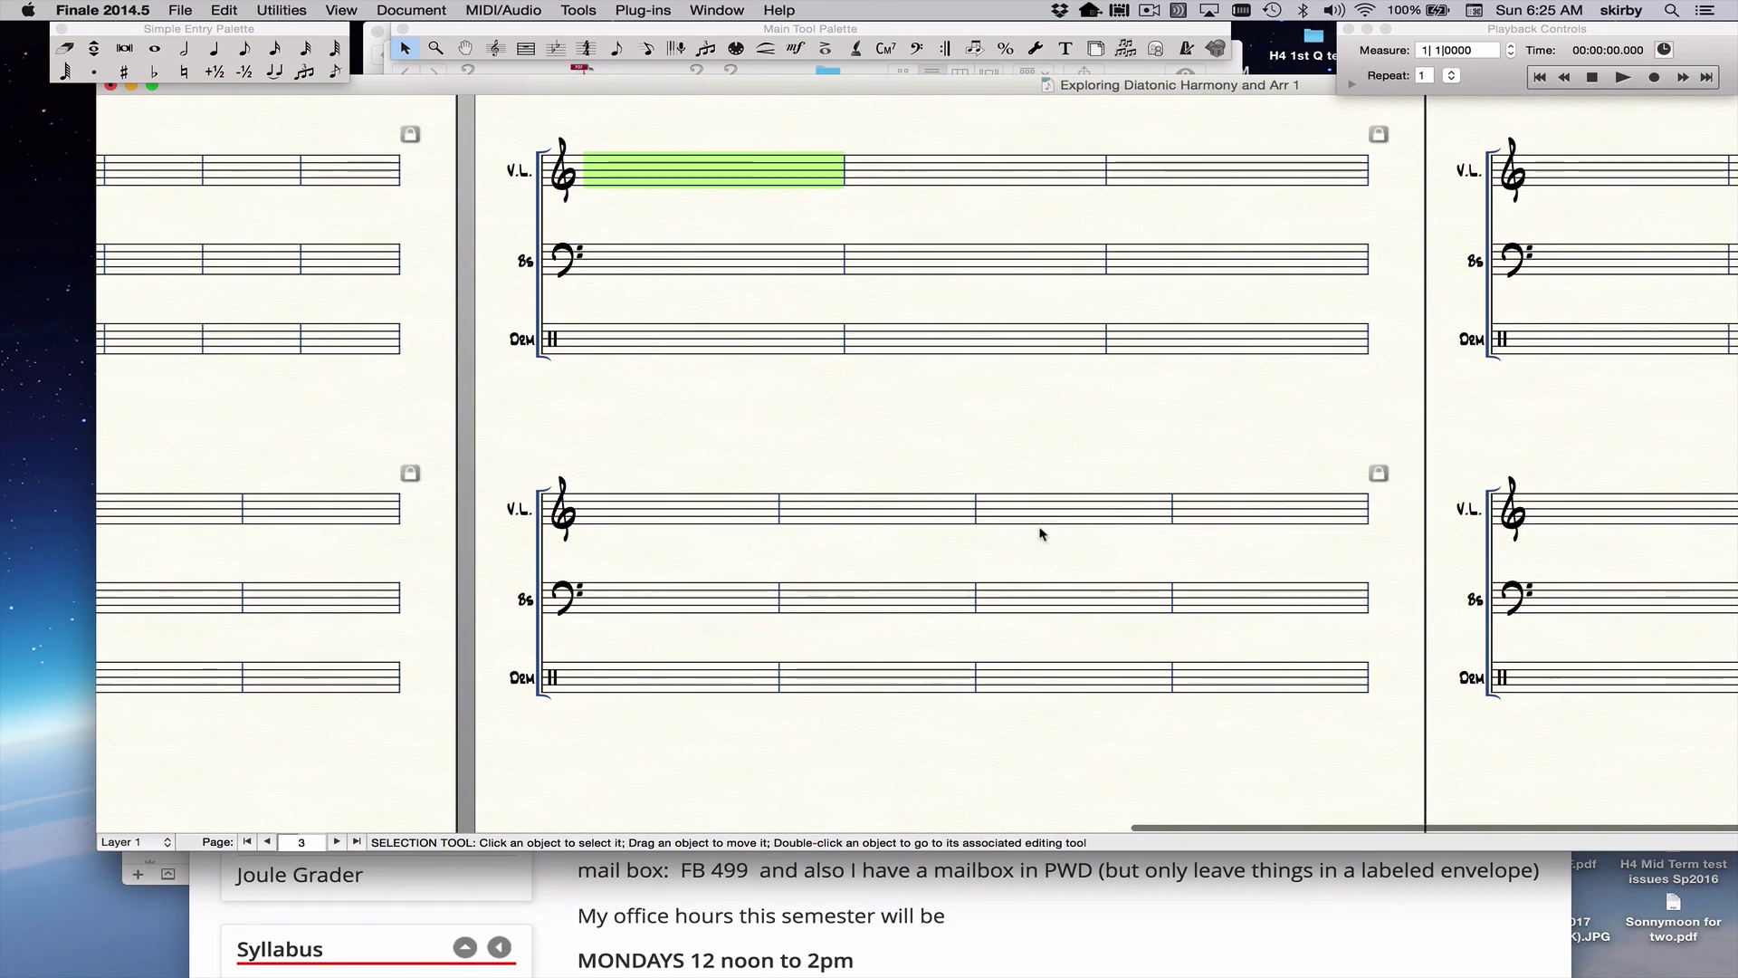
pyautogui.keyDown('shift'); pyautogui.click(1565, 343); pyautogui.keyUp('shift')
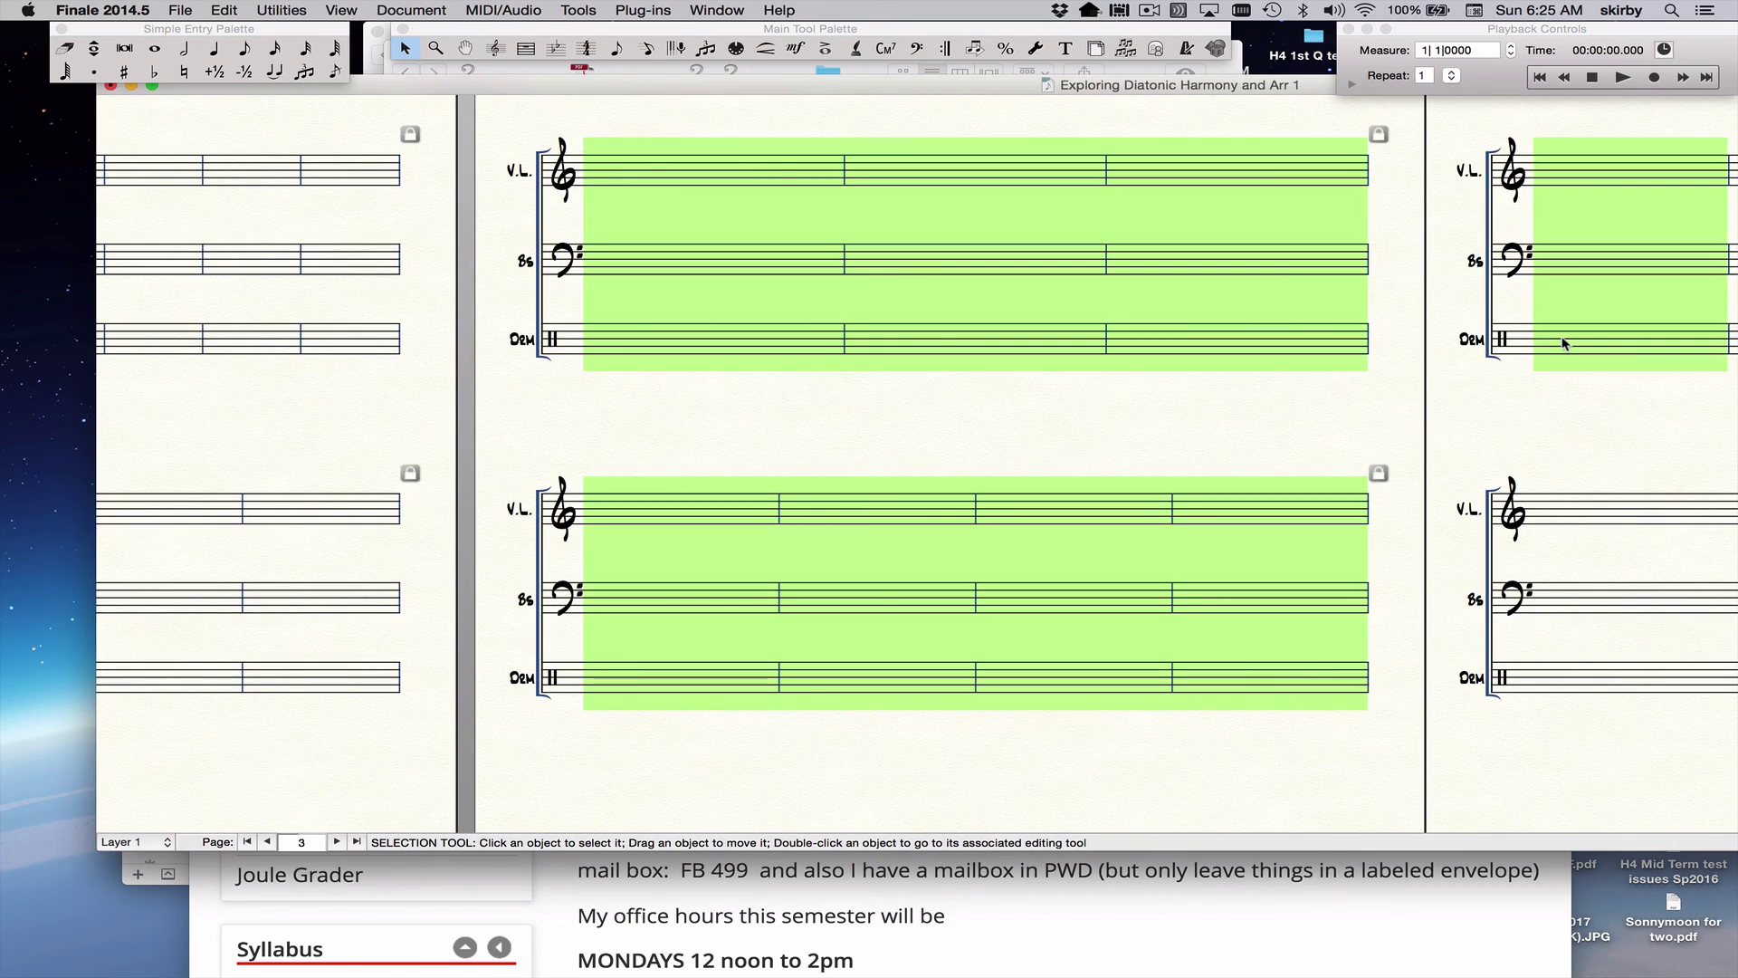
pyautogui.press('super+m')
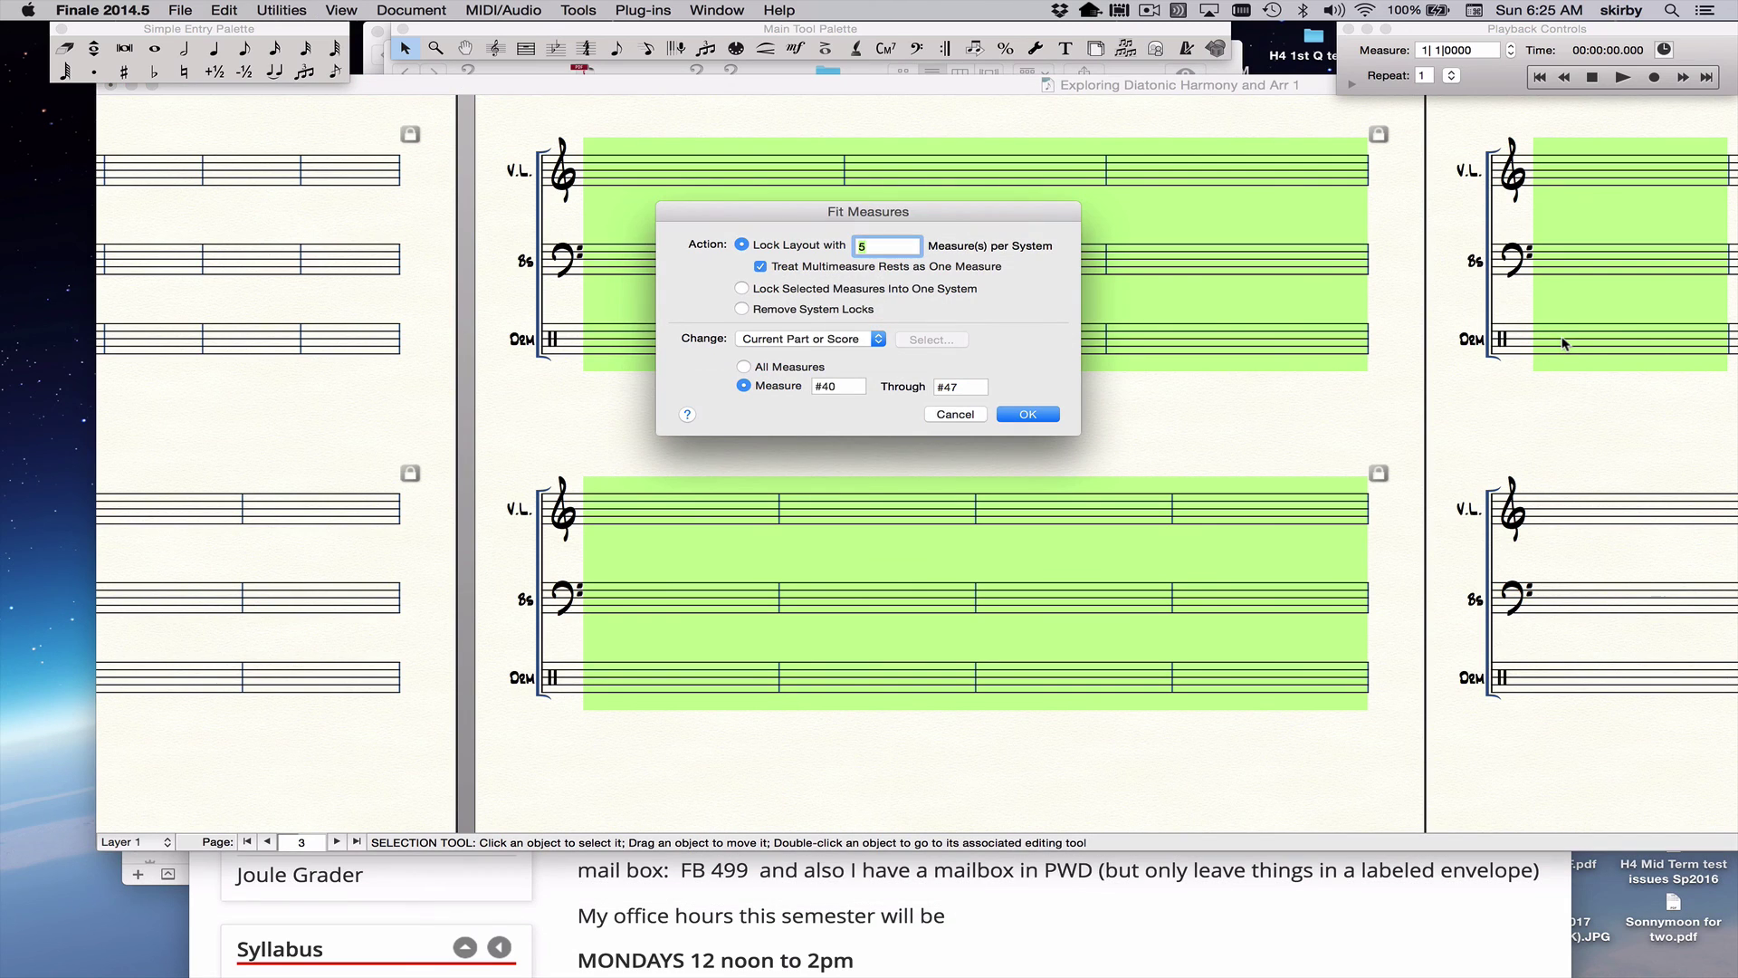
pyautogui.write('8')
pyautogui.press('Return')
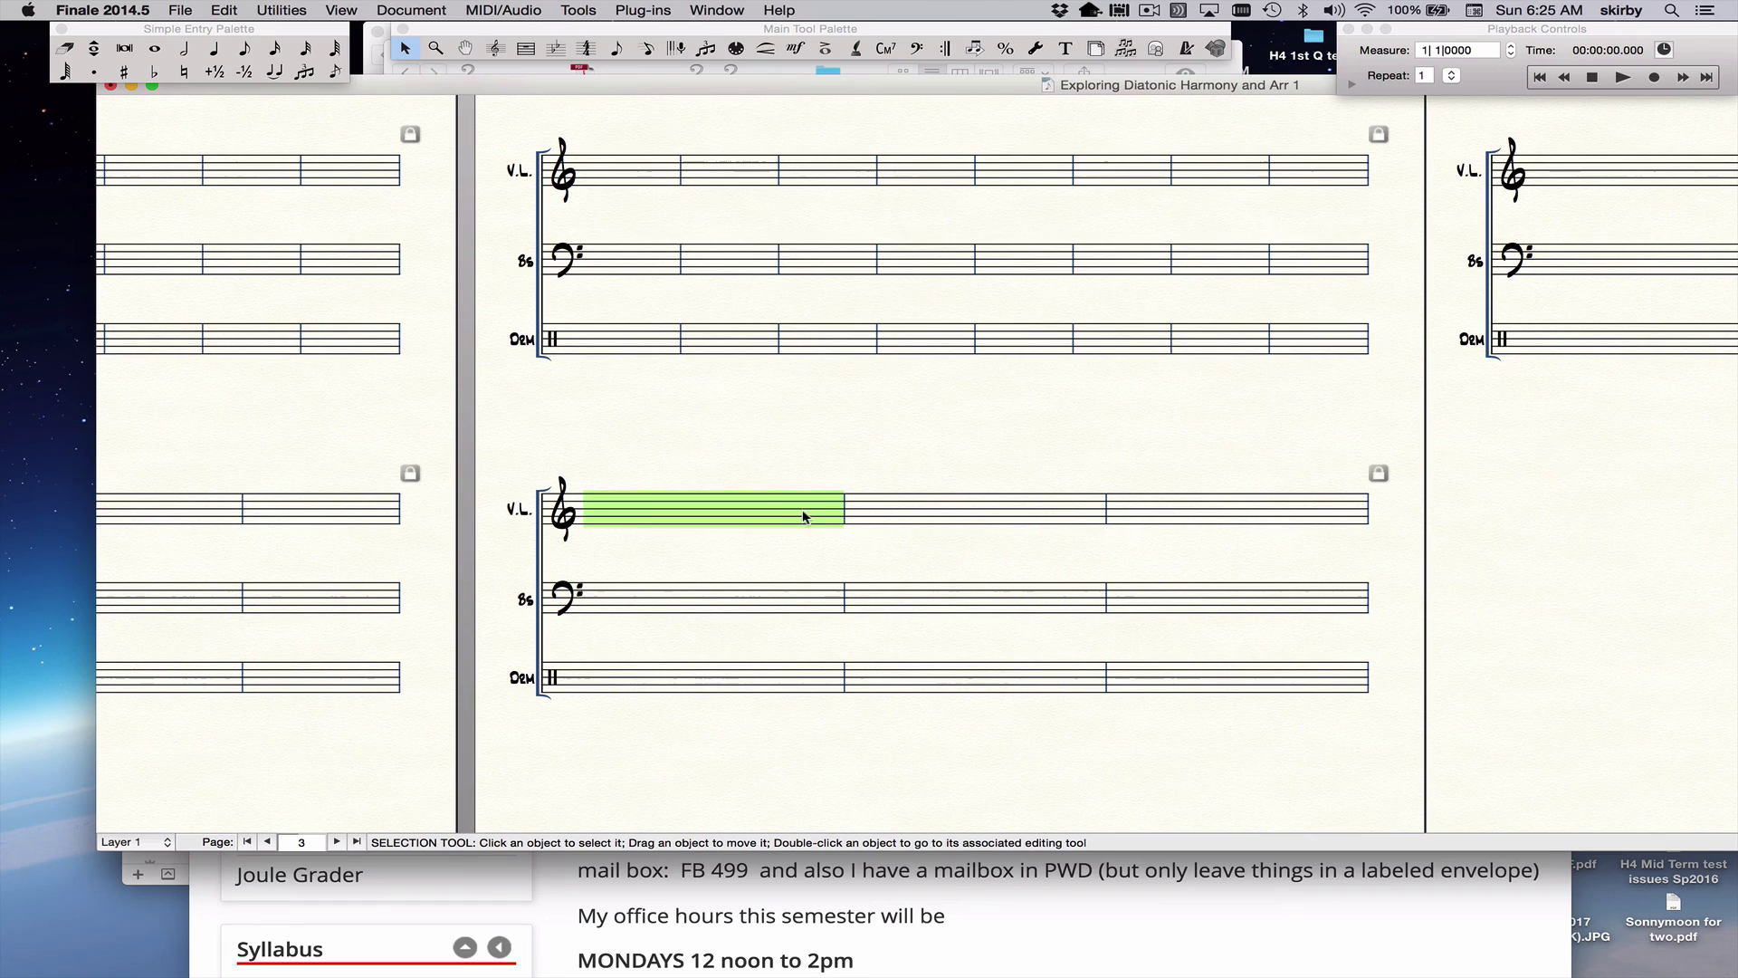
# Lock the following systems to 5 measures per system each, removing the extra page
pyautogui.keyDown('shift'); pyautogui.click(1627, 342); pyautogui.keyUp('shift')
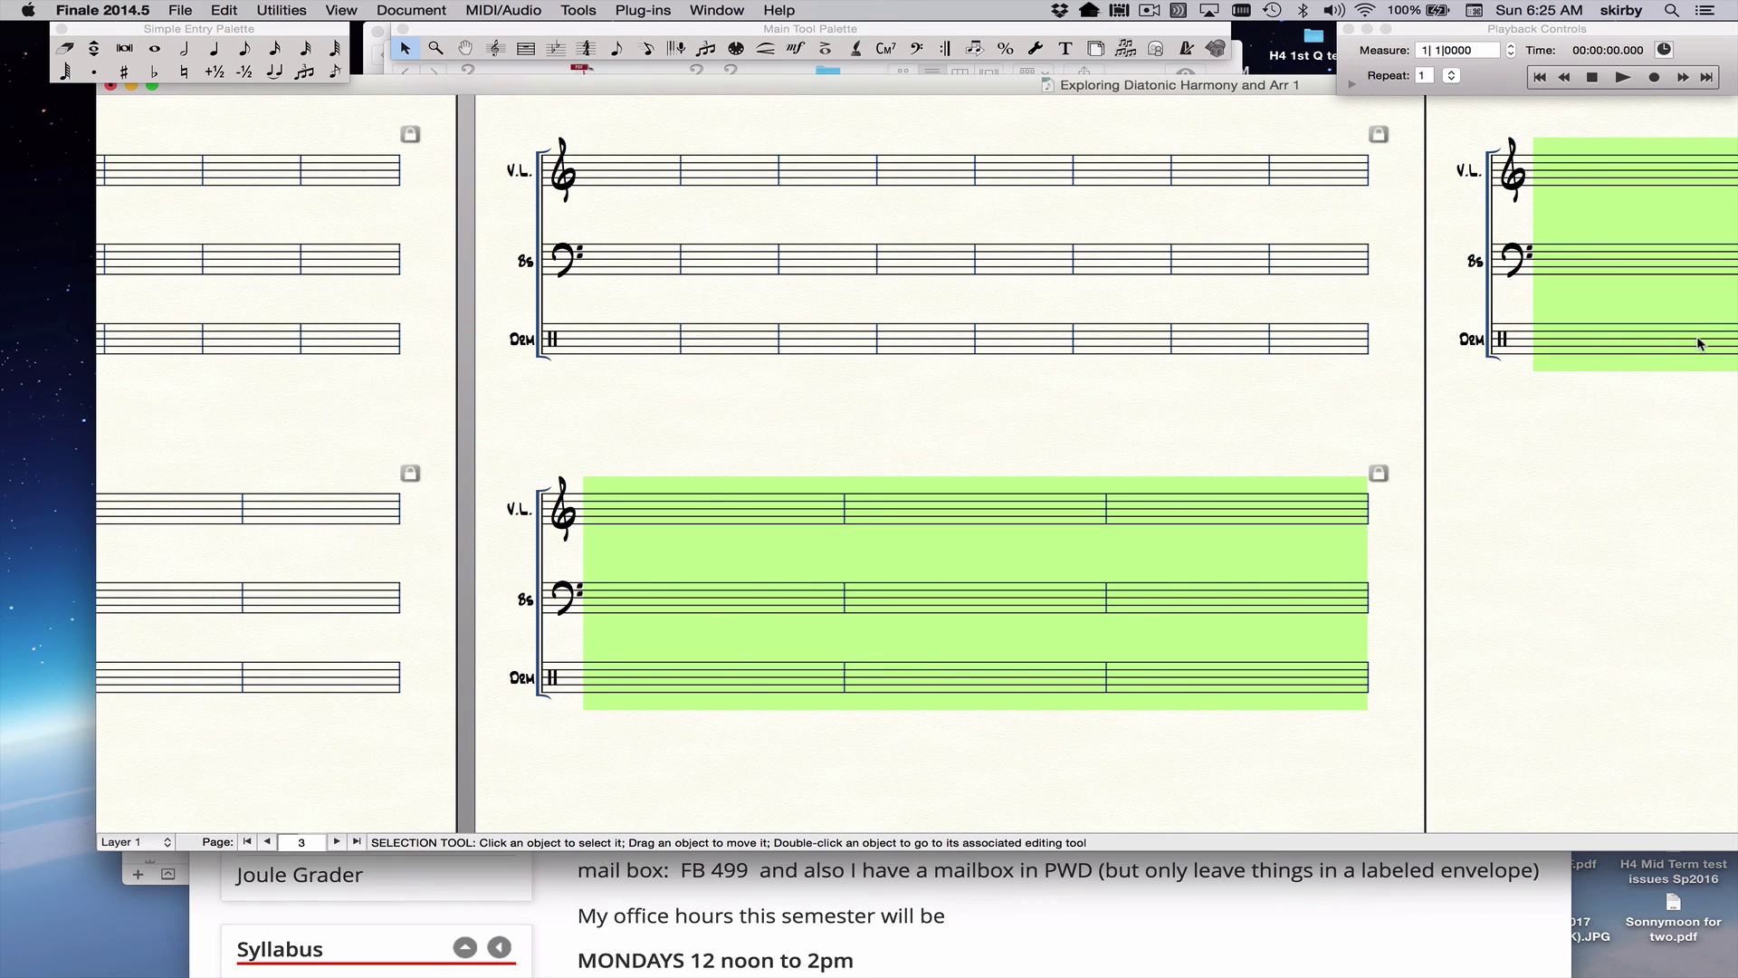
pyautogui.press('super+m')
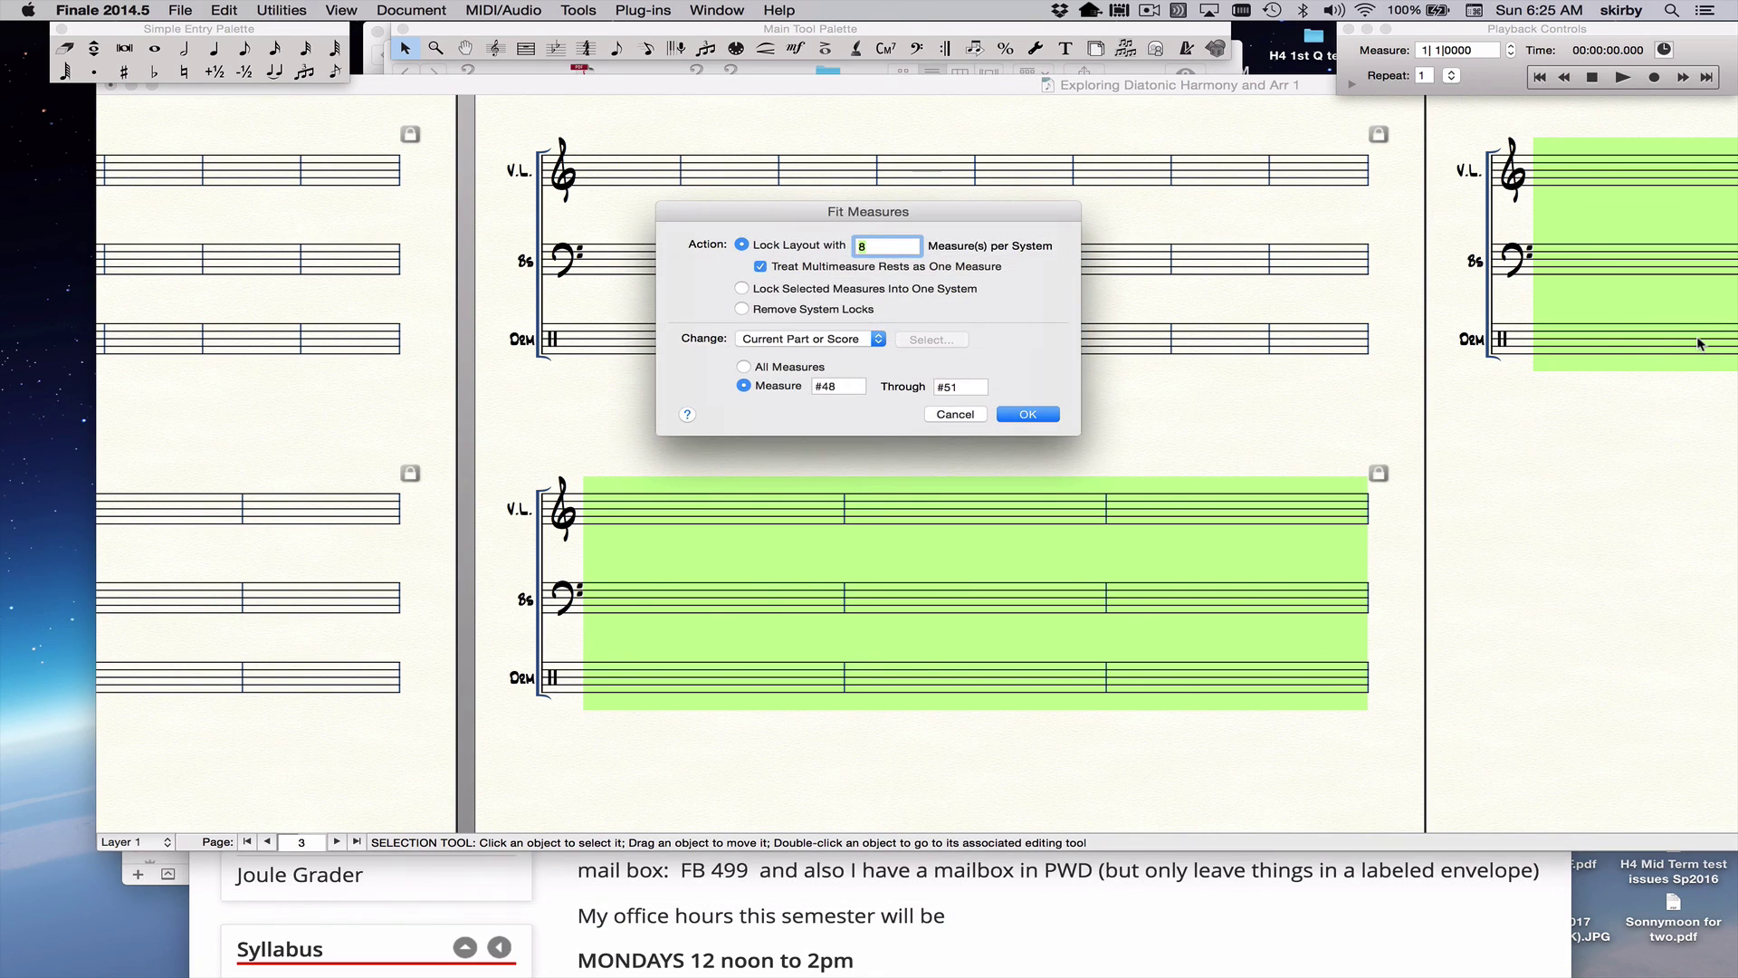
pyautogui.write('5')
pyautogui.press('Return')
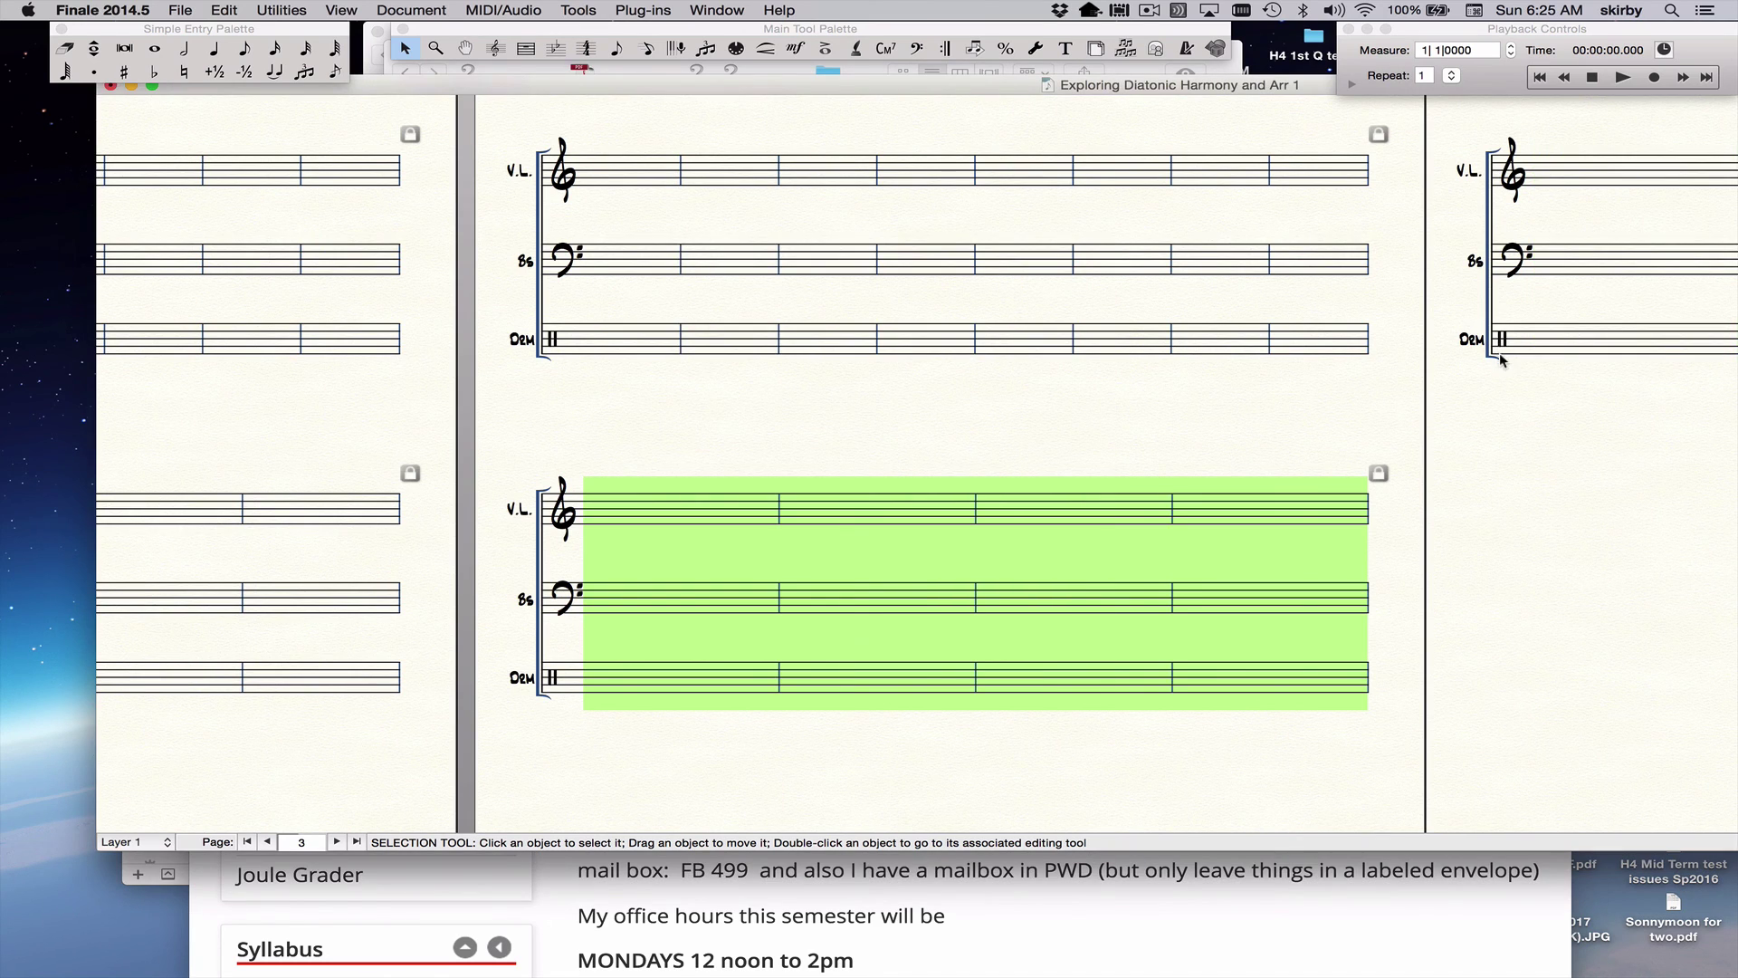
pyautogui.keyDown('shift'); pyautogui.click(1596, 343); pyautogui.keyUp('shift')
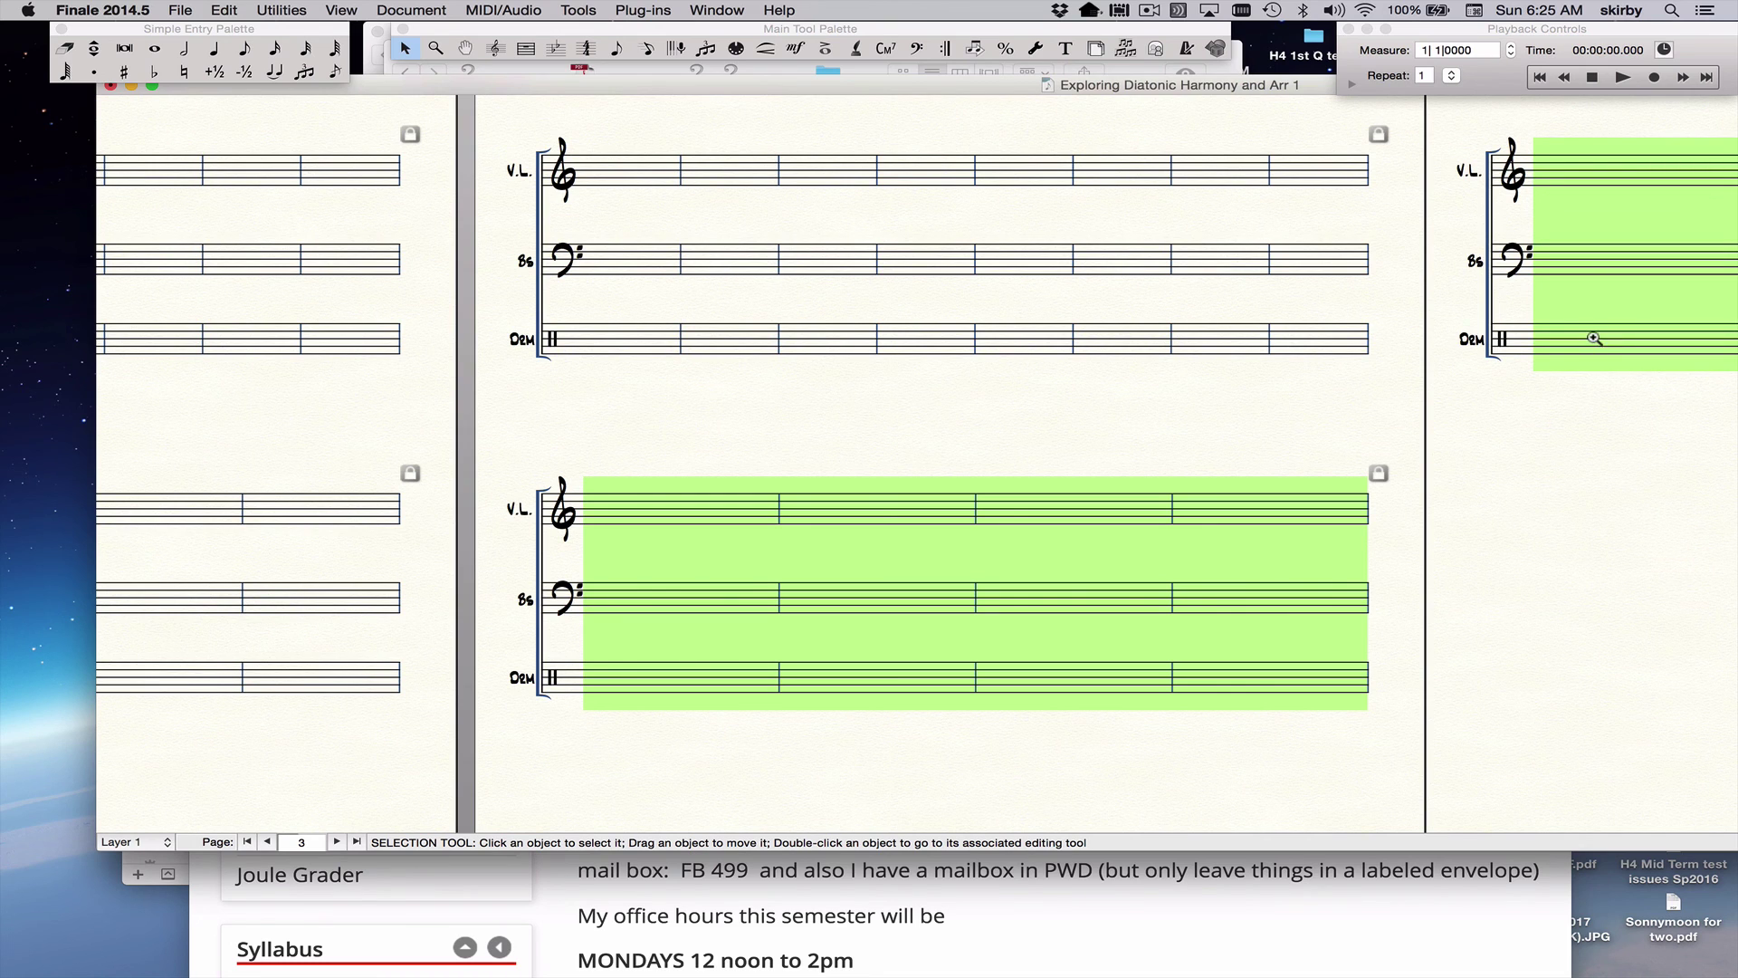
pyautogui.press('super+m')
pyautogui.write('5')
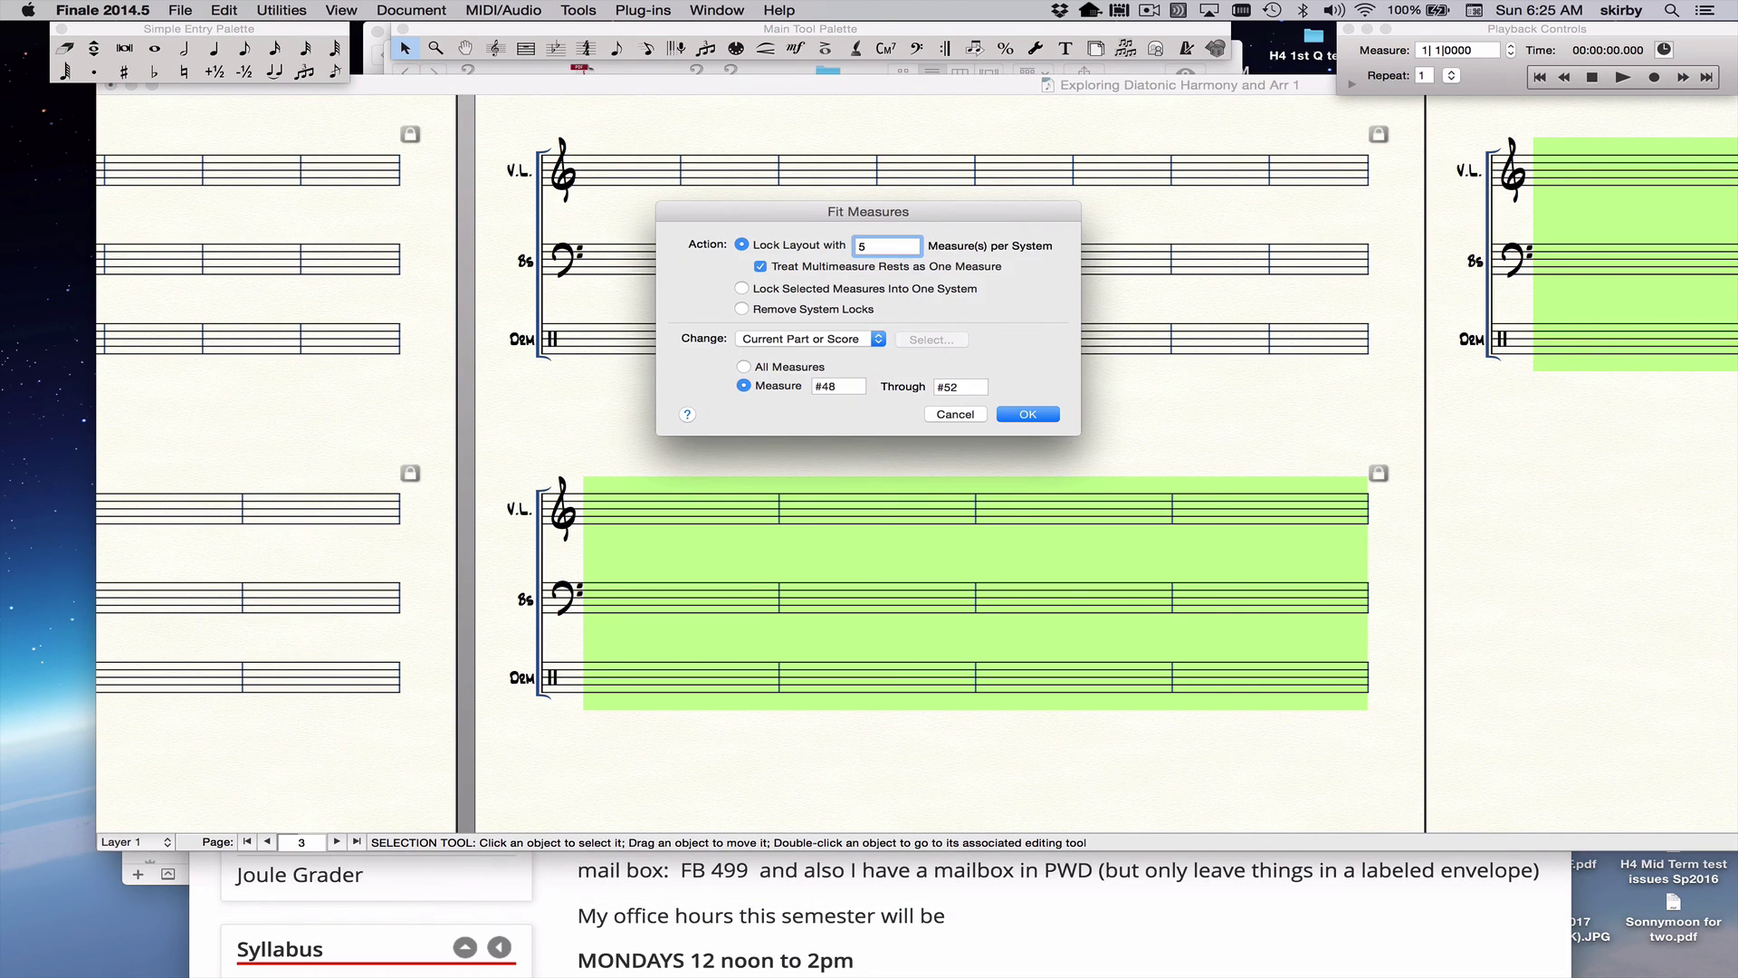
pyautogui.press('Return')
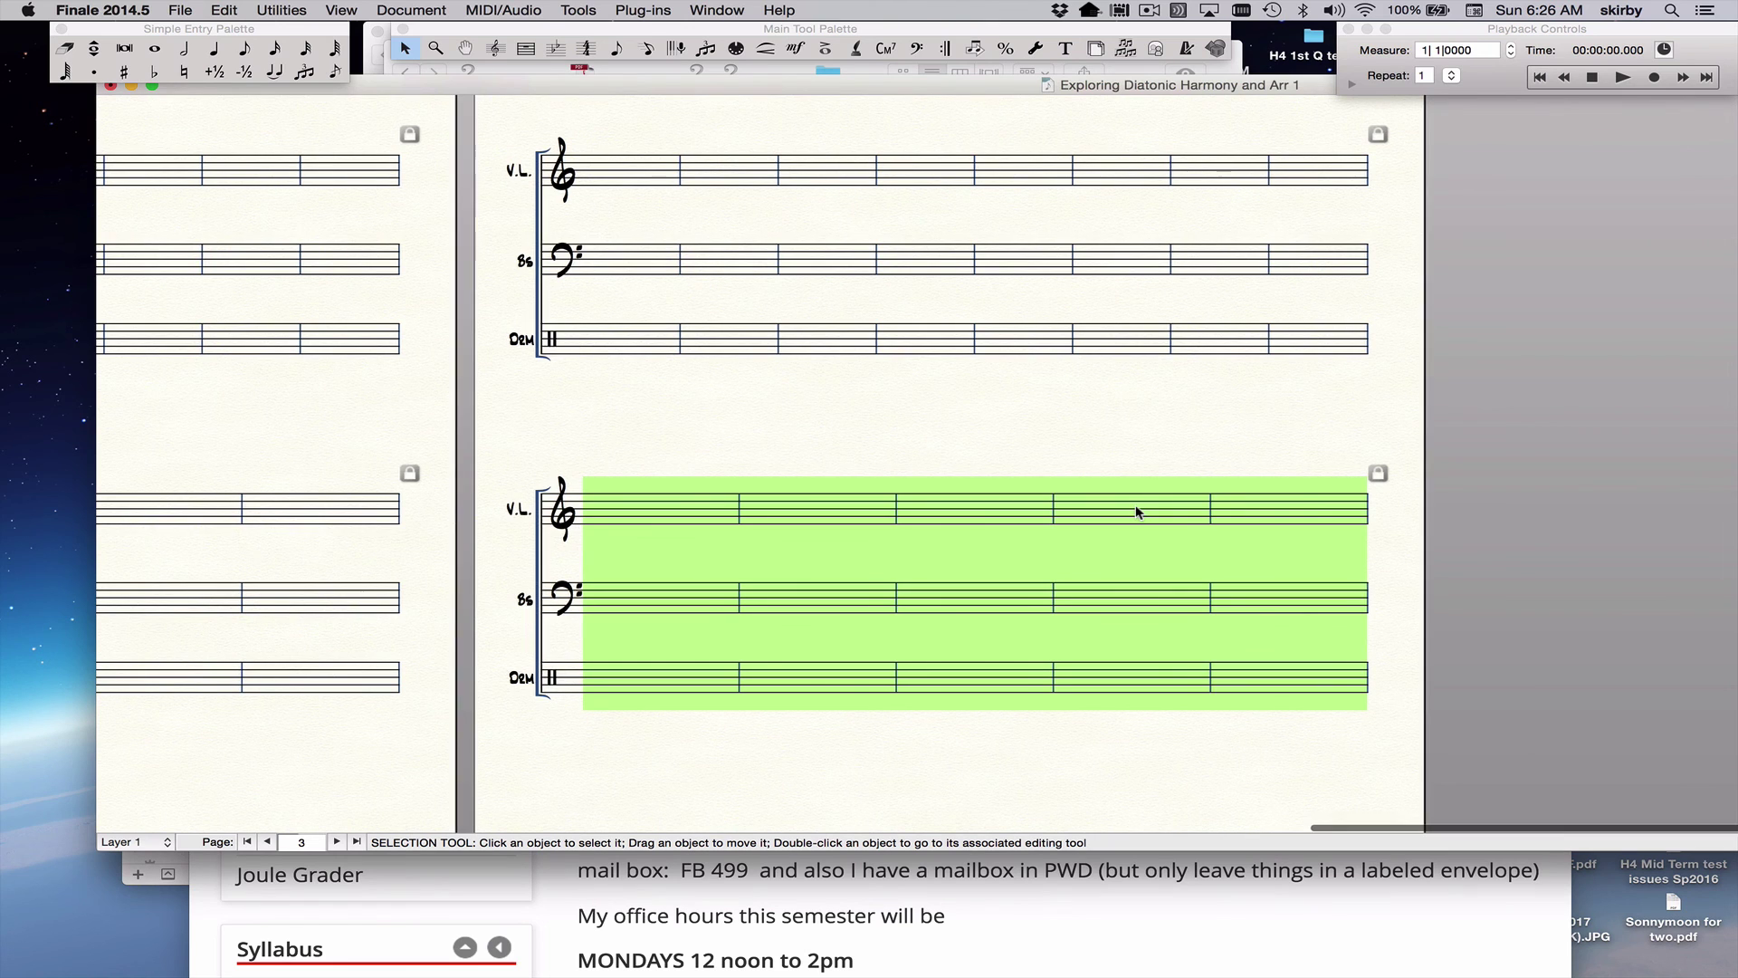
# Scroll from page 3 back up to view the new blank systems on page 2
pyautogui.hscroll(-10, 1139, 512)
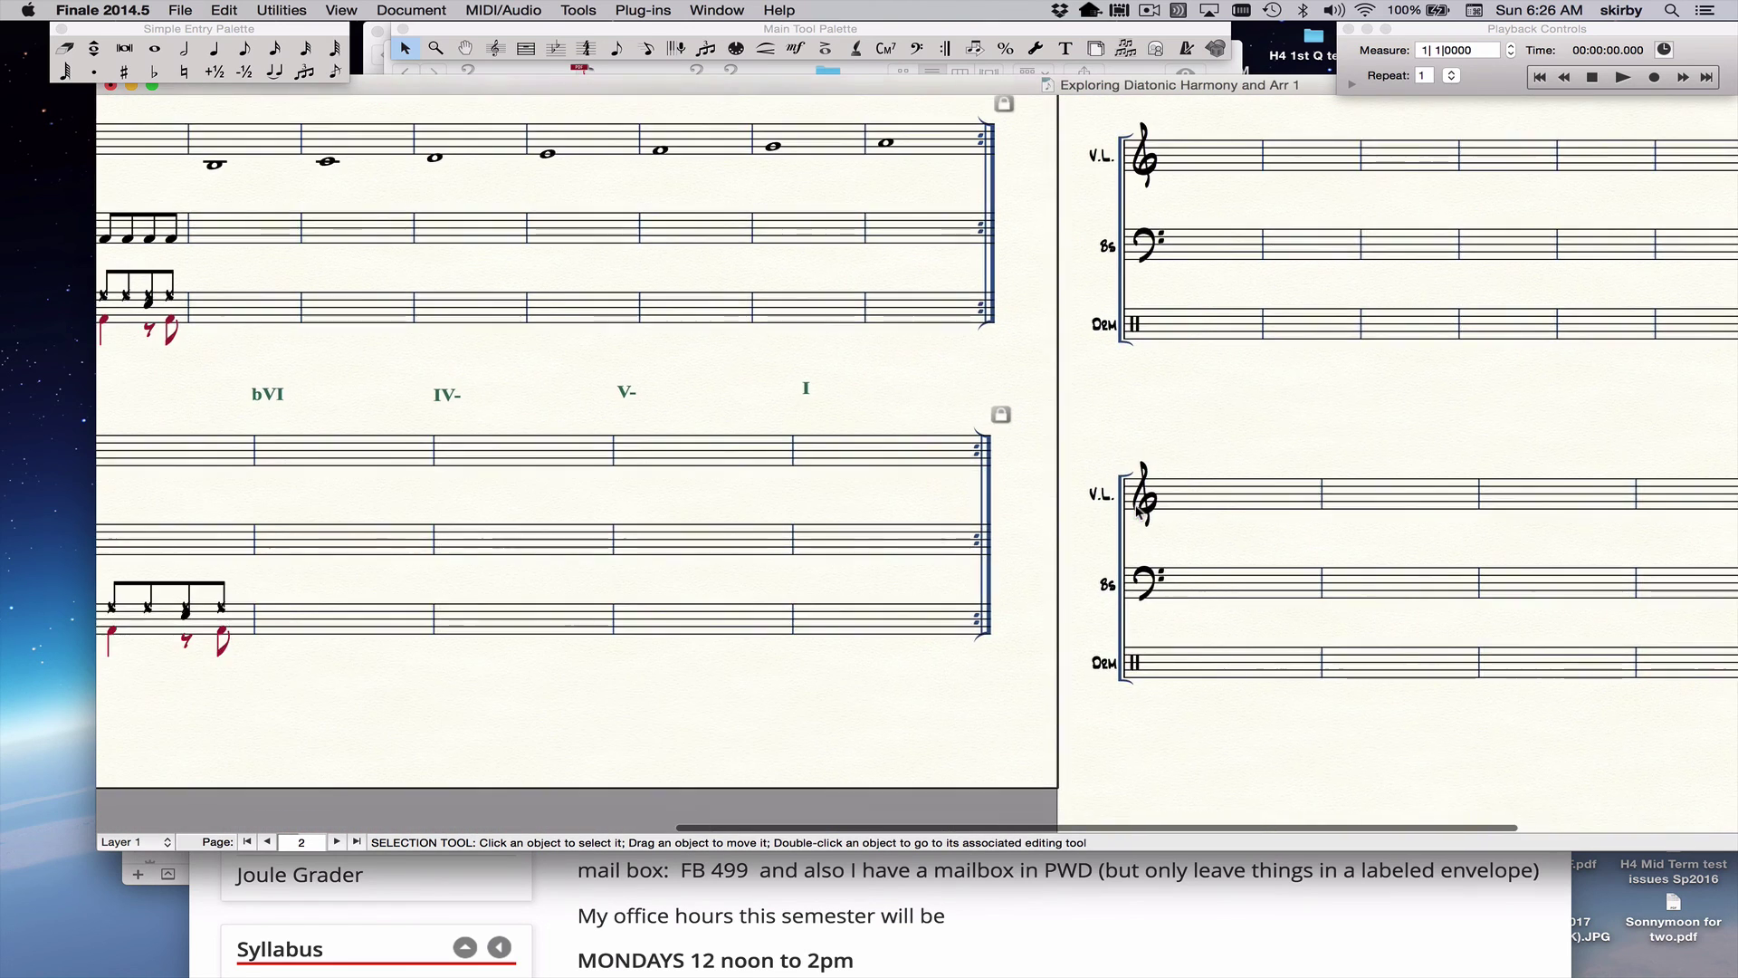
pyautogui.hscroll(-5, 1138, 511)
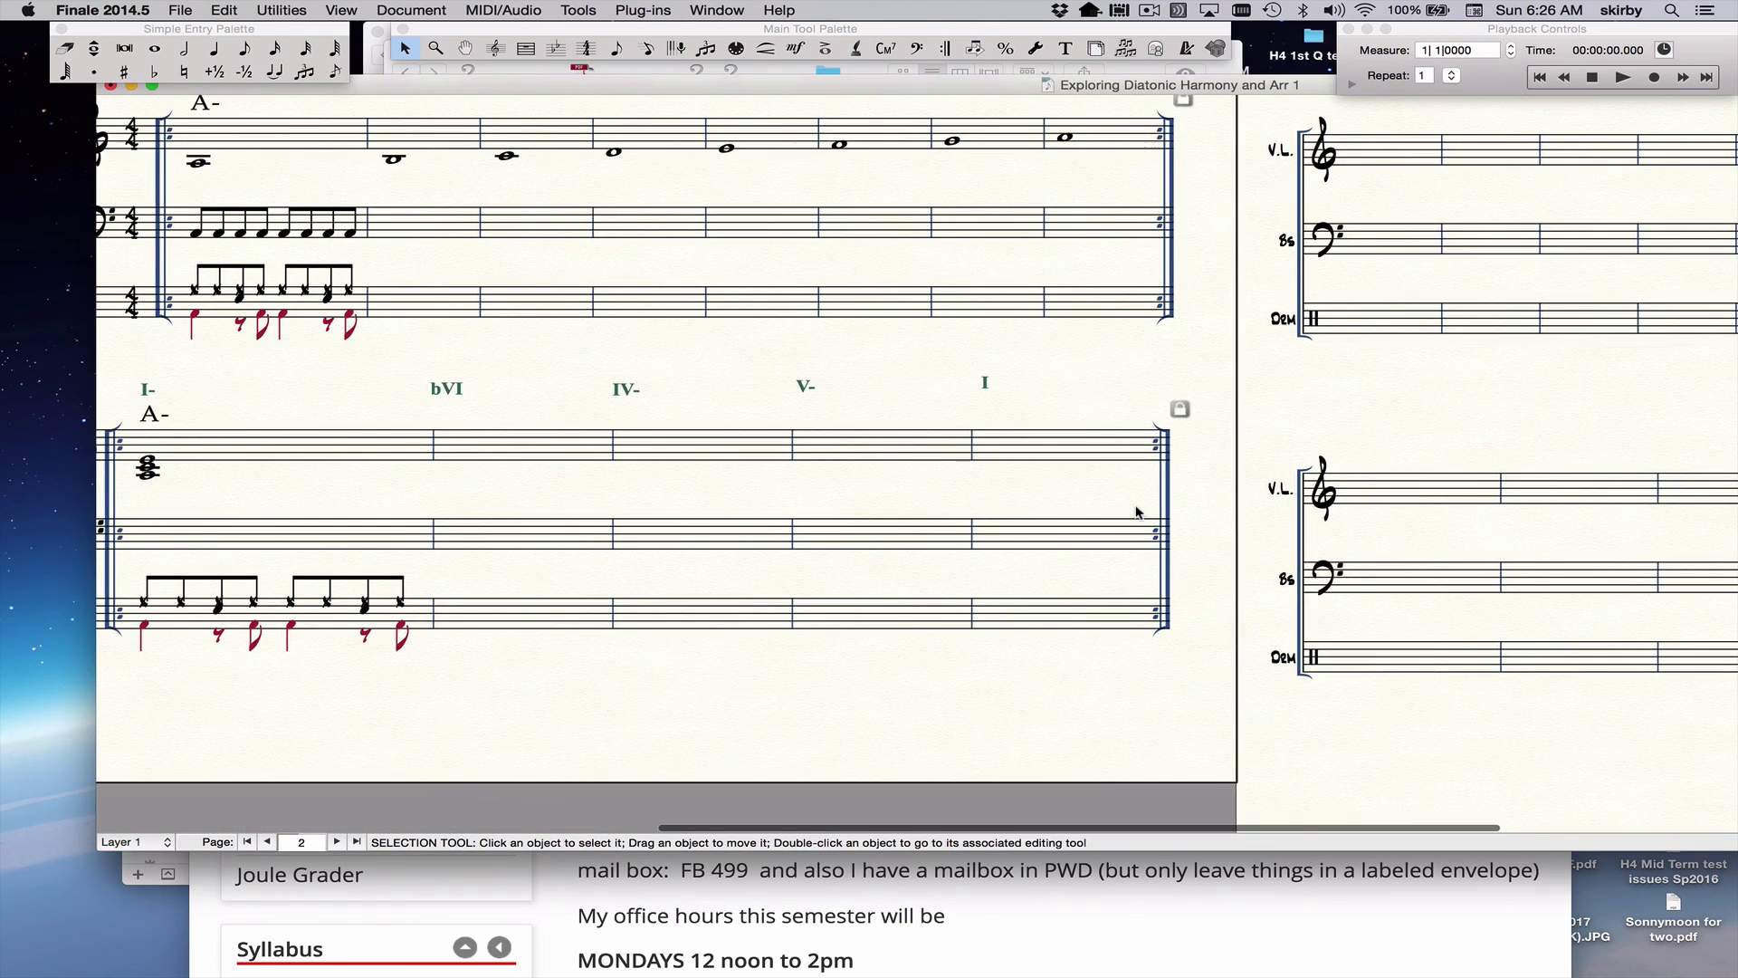
pyautogui.hscroll(10, 1138, 512)
pyautogui.scroll(3, 1138, 512)
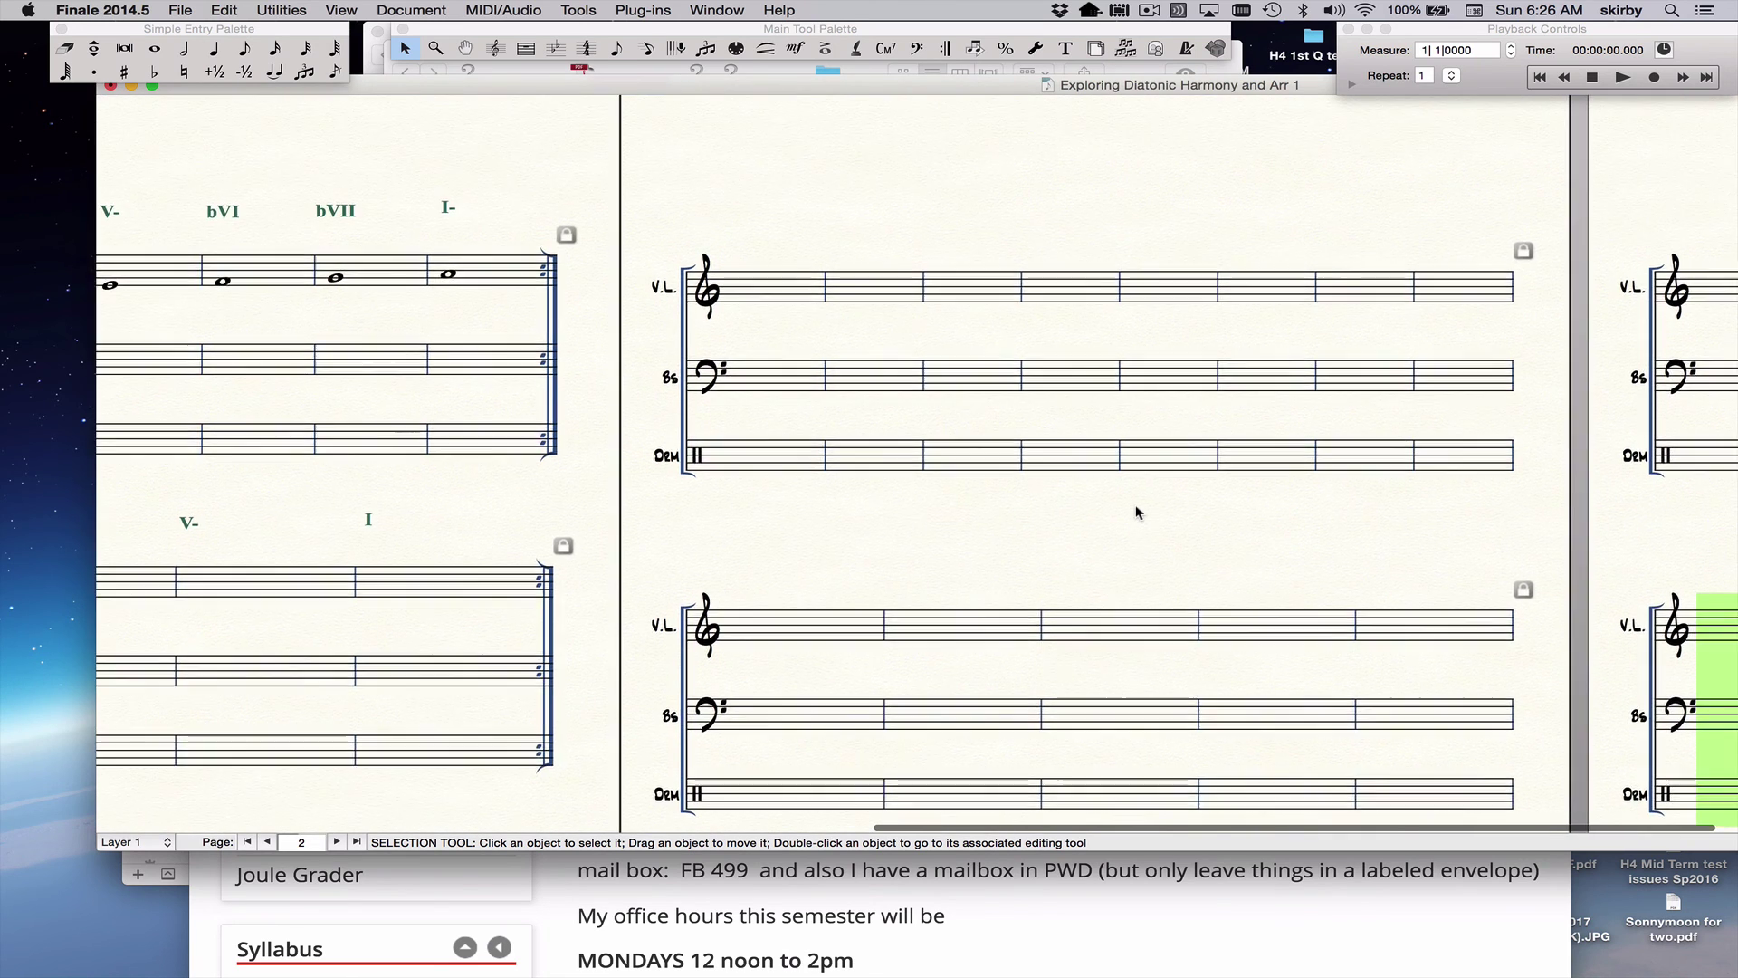
pyautogui.hscroll(3, 1138, 512)
pyautogui.scroll(2, 1138, 511)
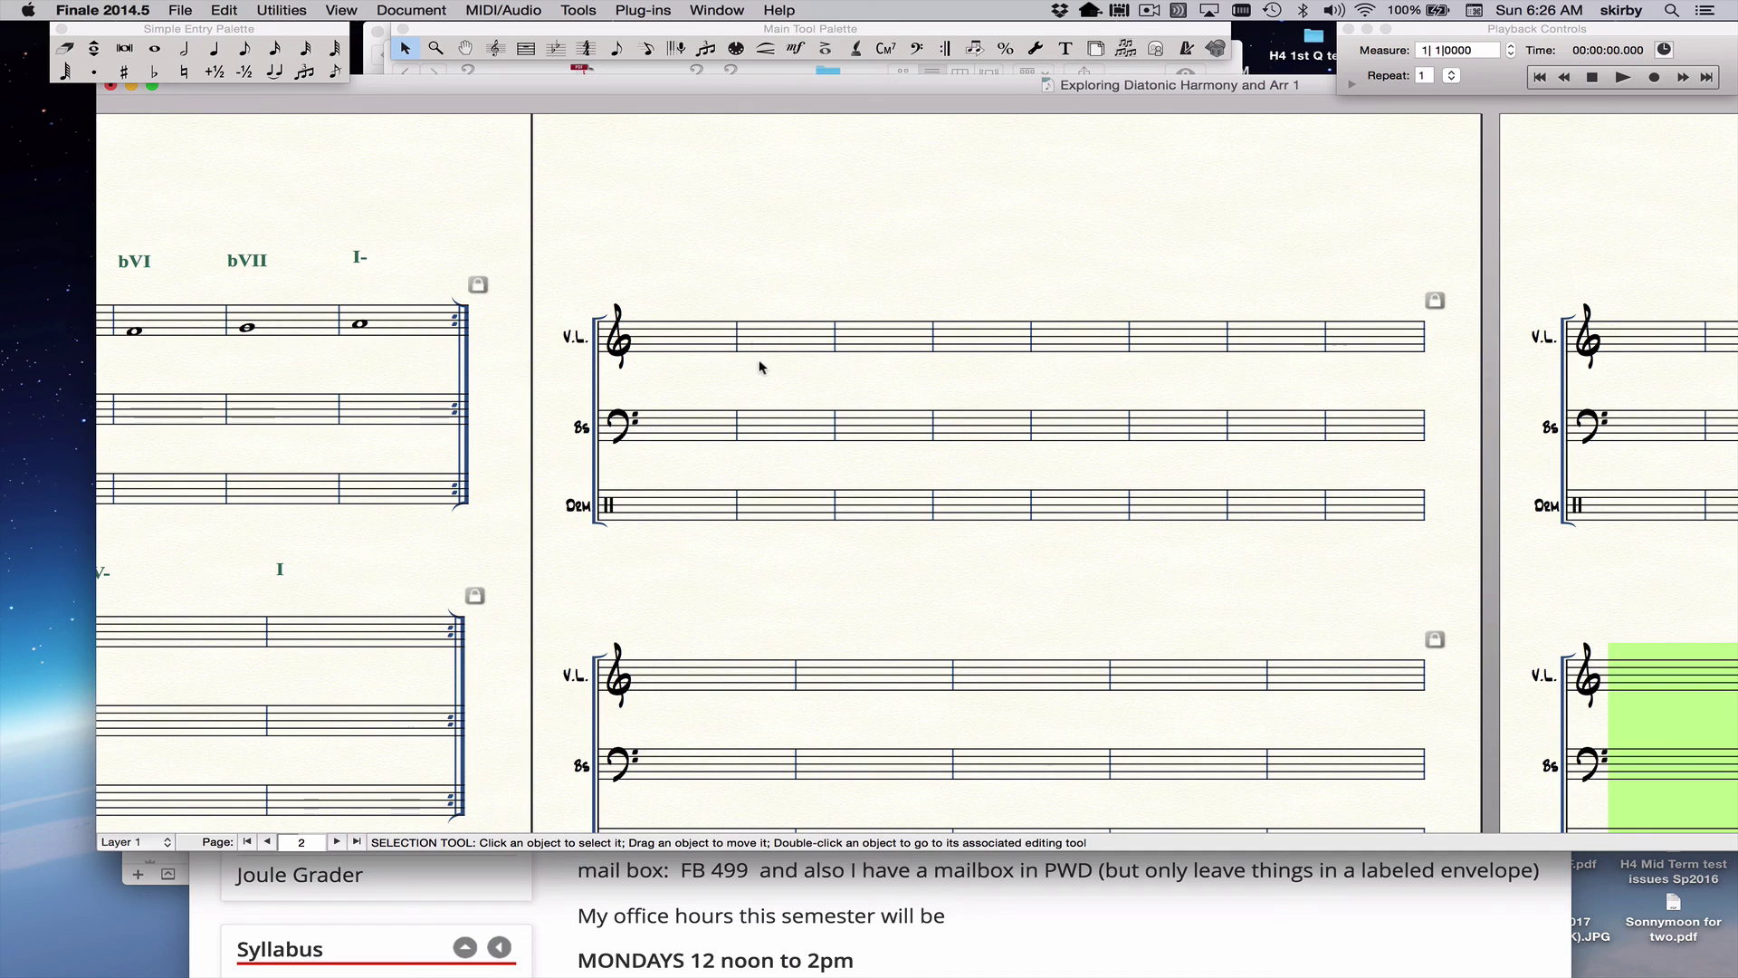
# Select from the first new V.L. measure on page 2 through the last new measure on page 3
pyautogui.click(702, 346)
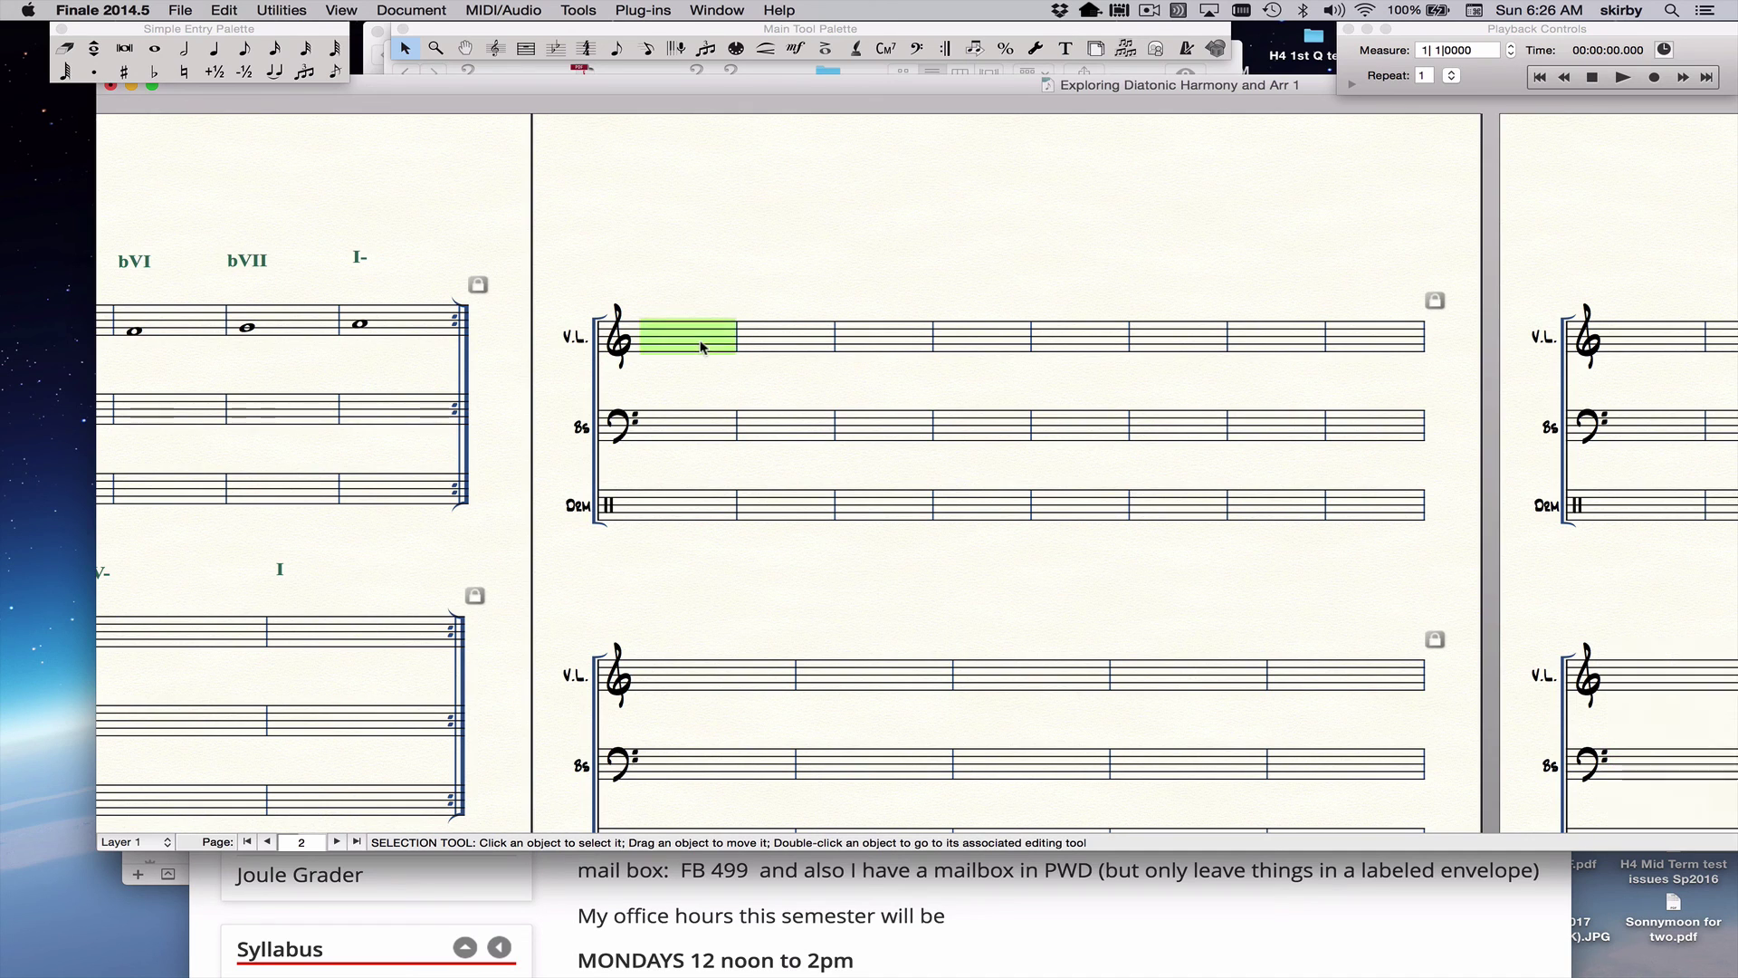
pyautogui.scroll(-3, 702, 347)
pyautogui.scroll(-2, 701, 347)
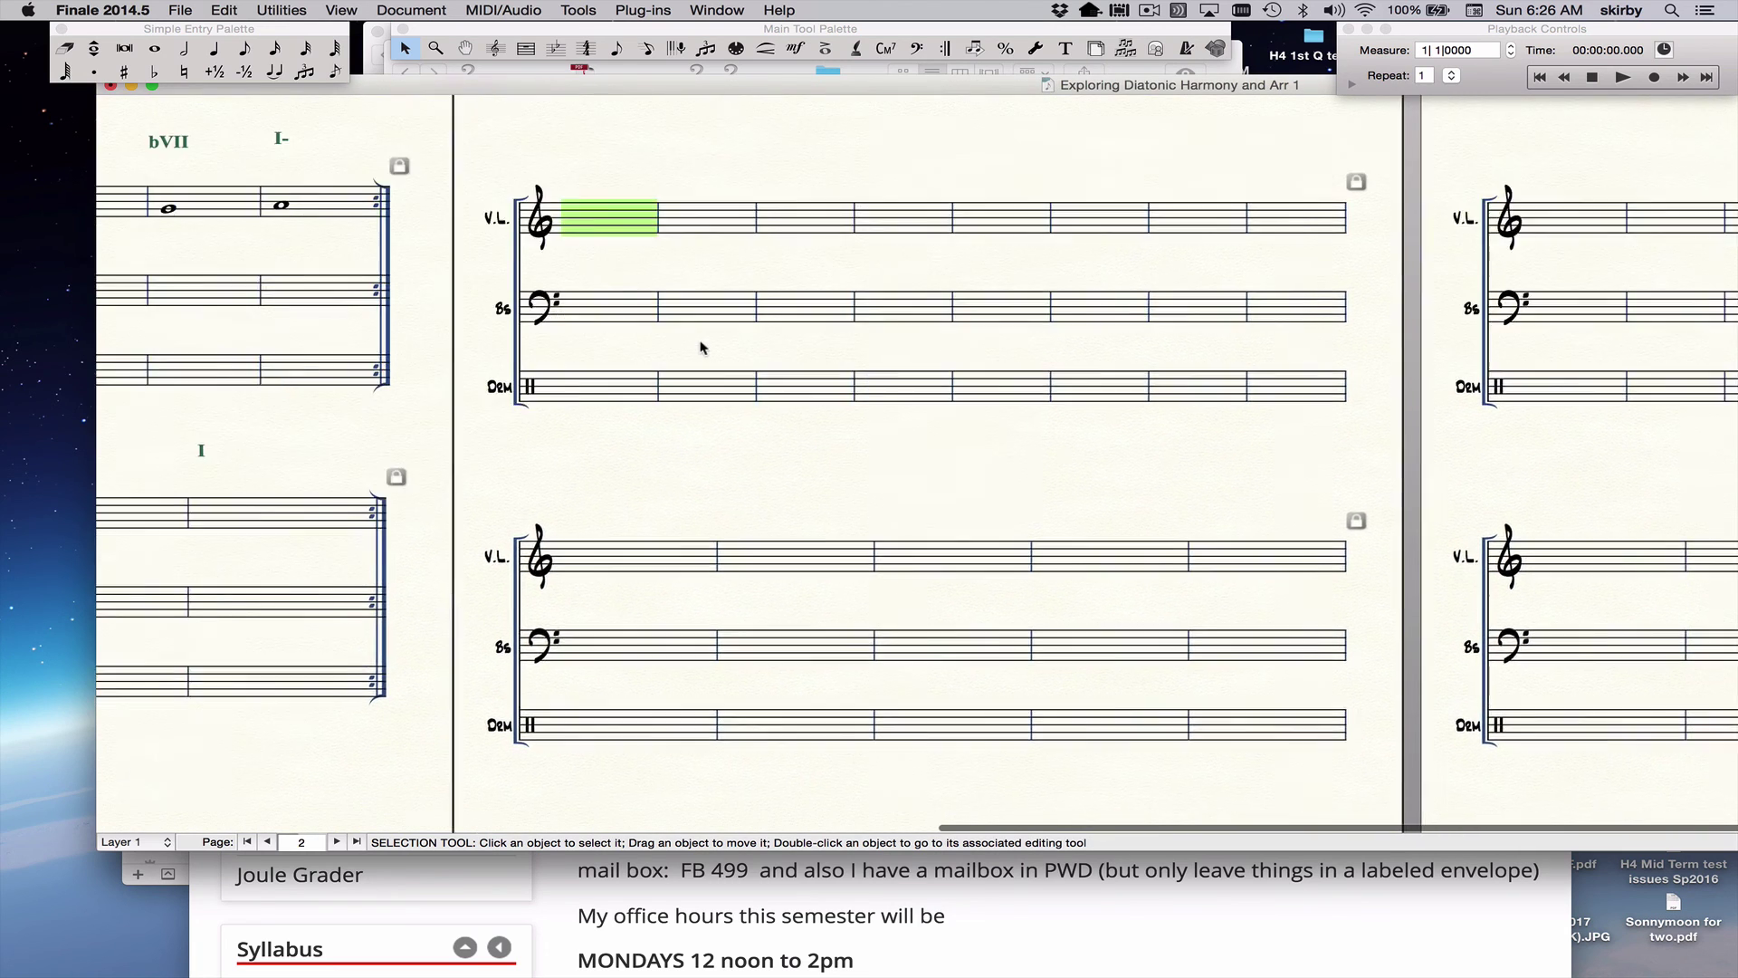
pyautogui.hscroll(10, 701, 347)
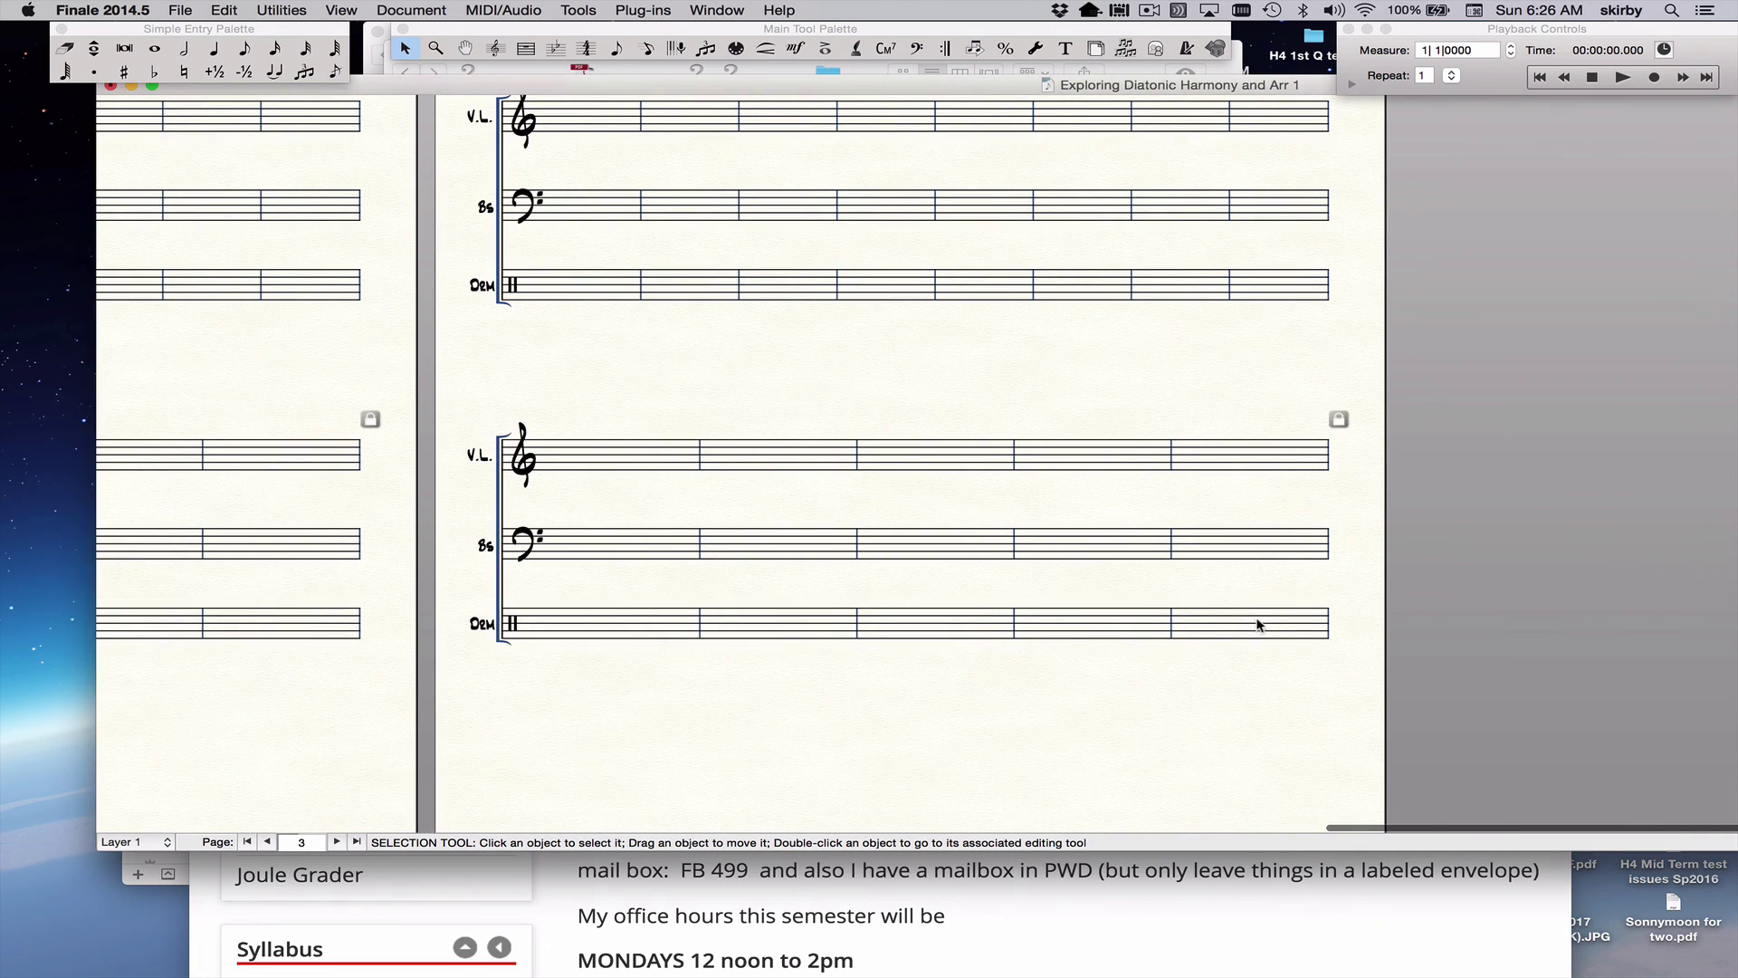
pyautogui.keyDown('shift'); pyautogui.click(1256, 624); pyautogui.keyUp('shift')
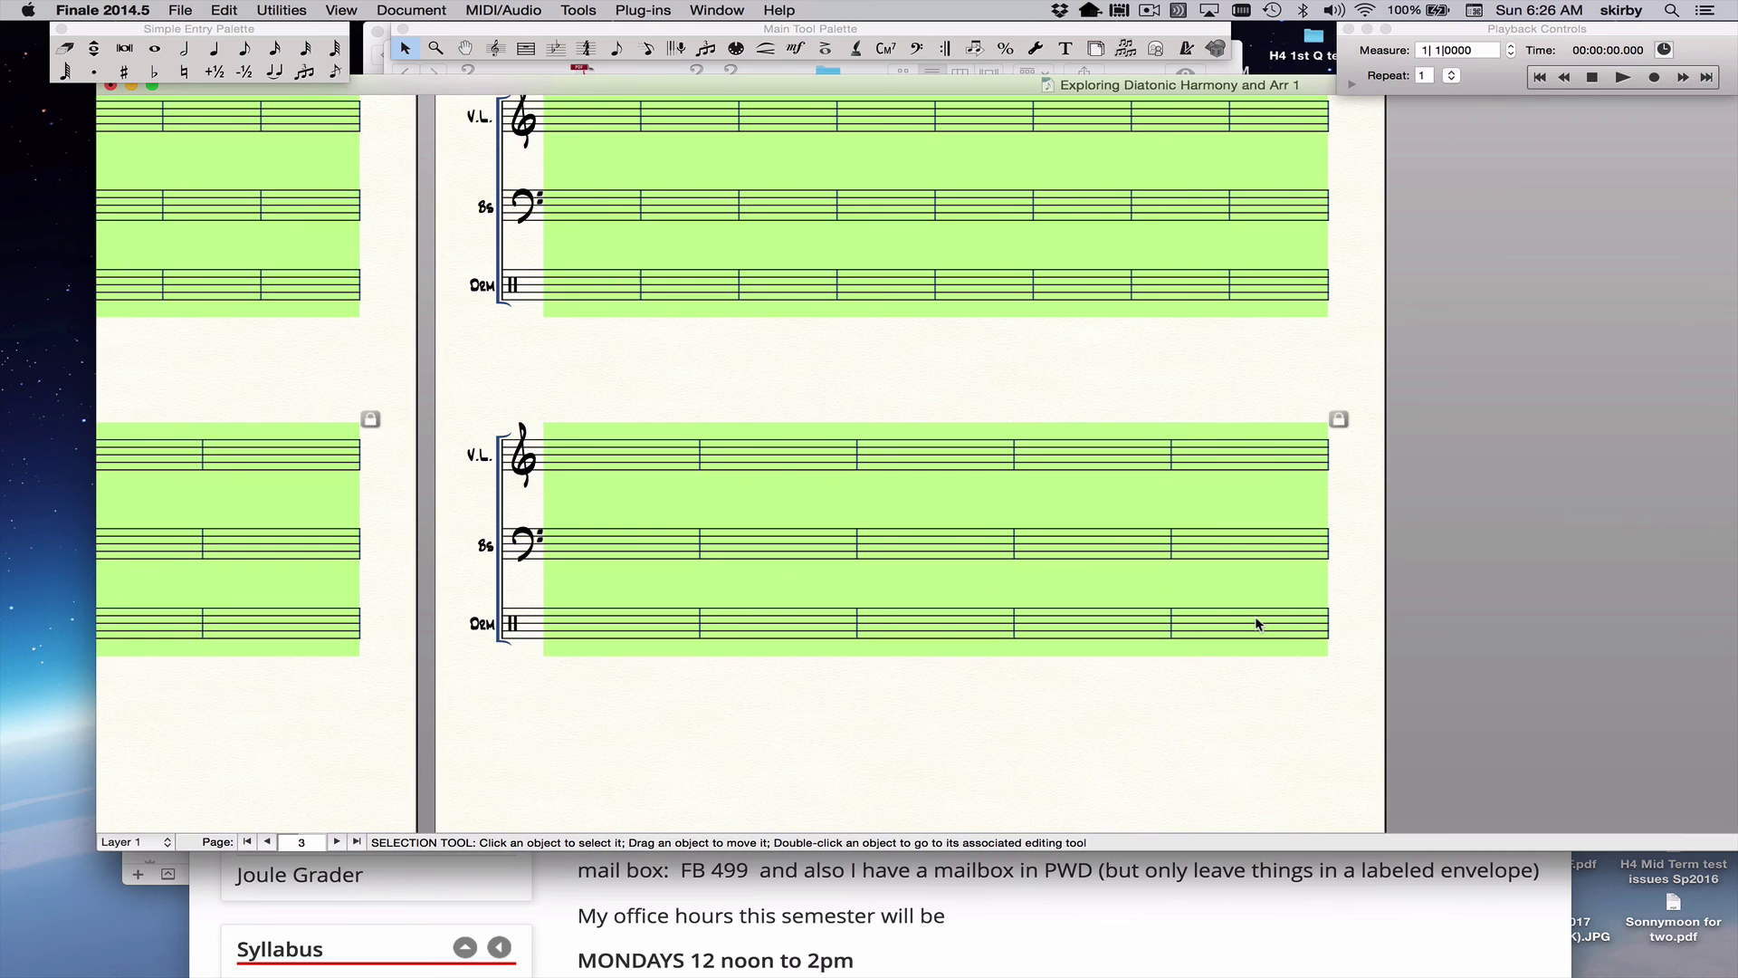
pyautogui.hscroll(-10, 1256, 624)
pyautogui.scroll(2, 1256, 624)
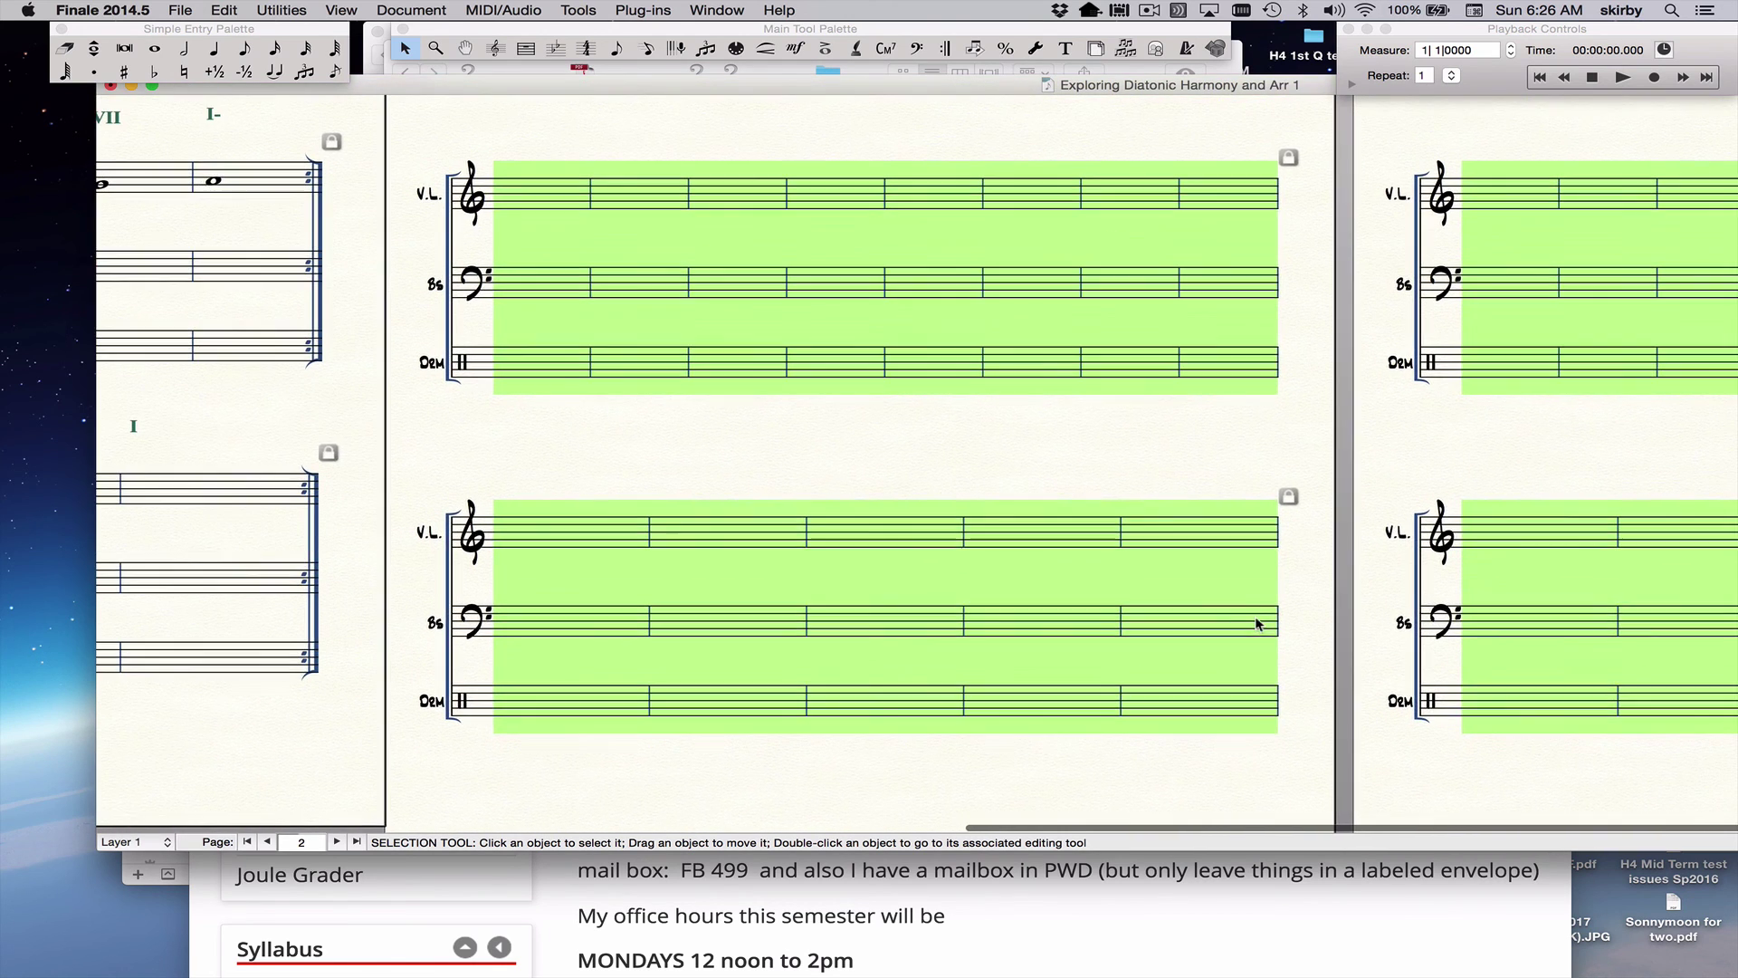
pyautogui.scroll(4, 1256, 624)
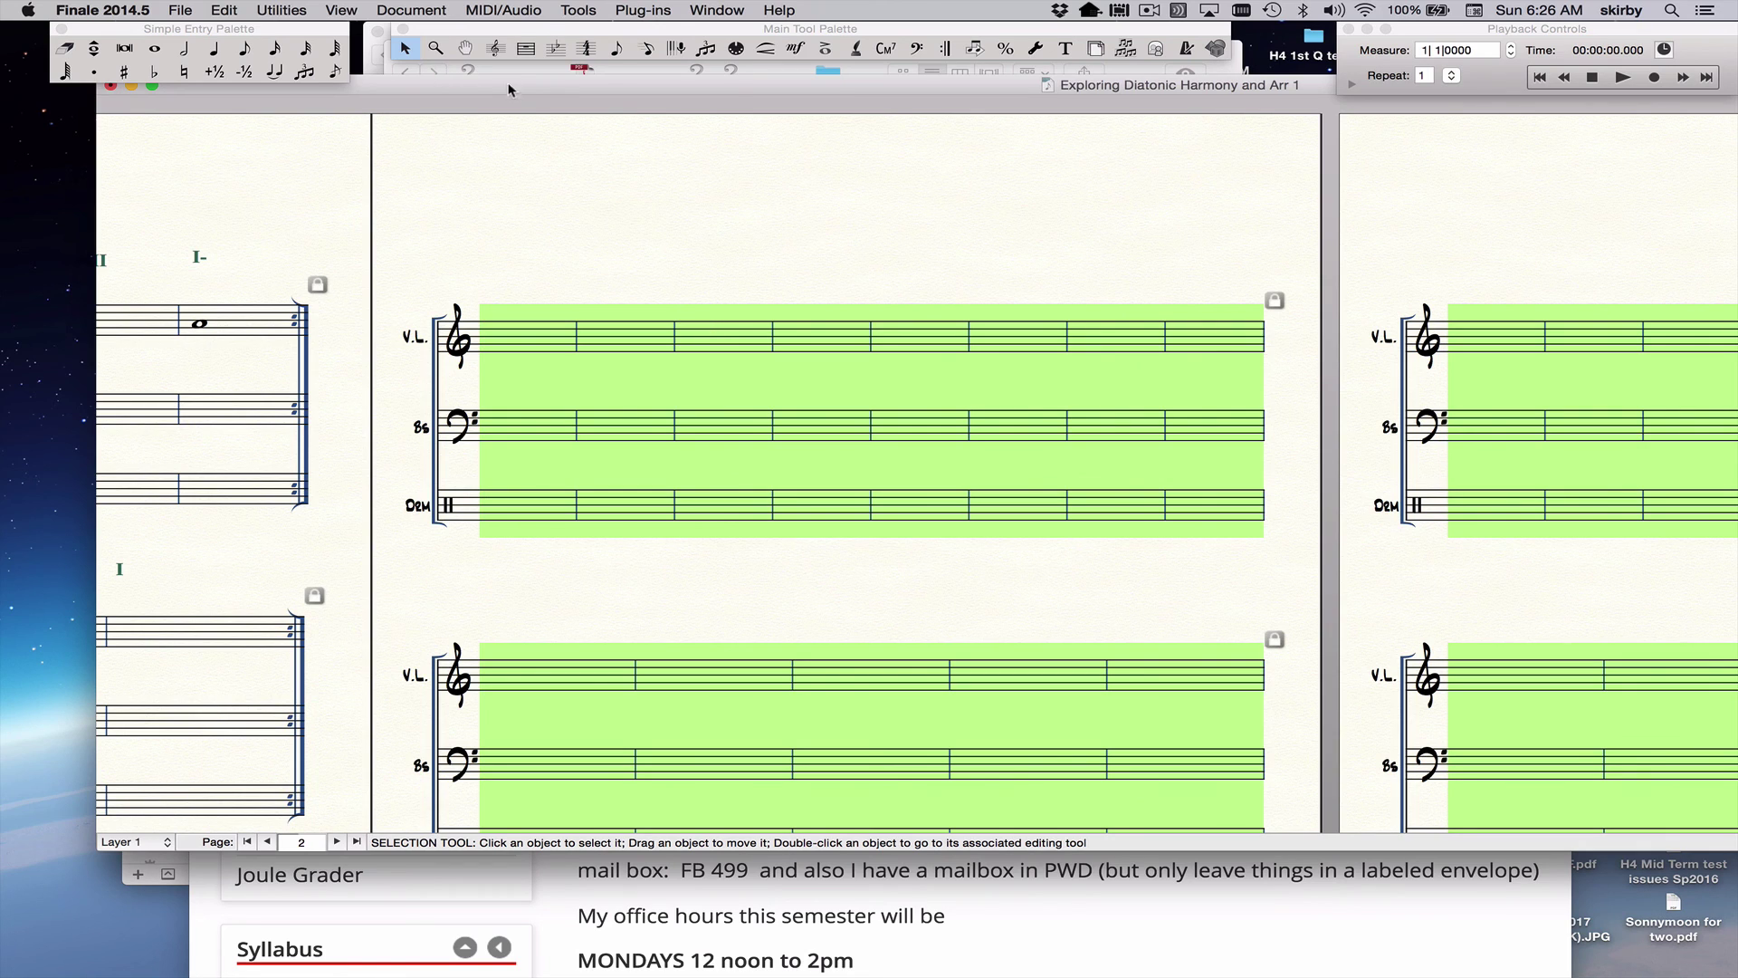
# With the Key Signature tool, set the key change for measures 27–52 to G Major
pyautogui.click(554, 52)
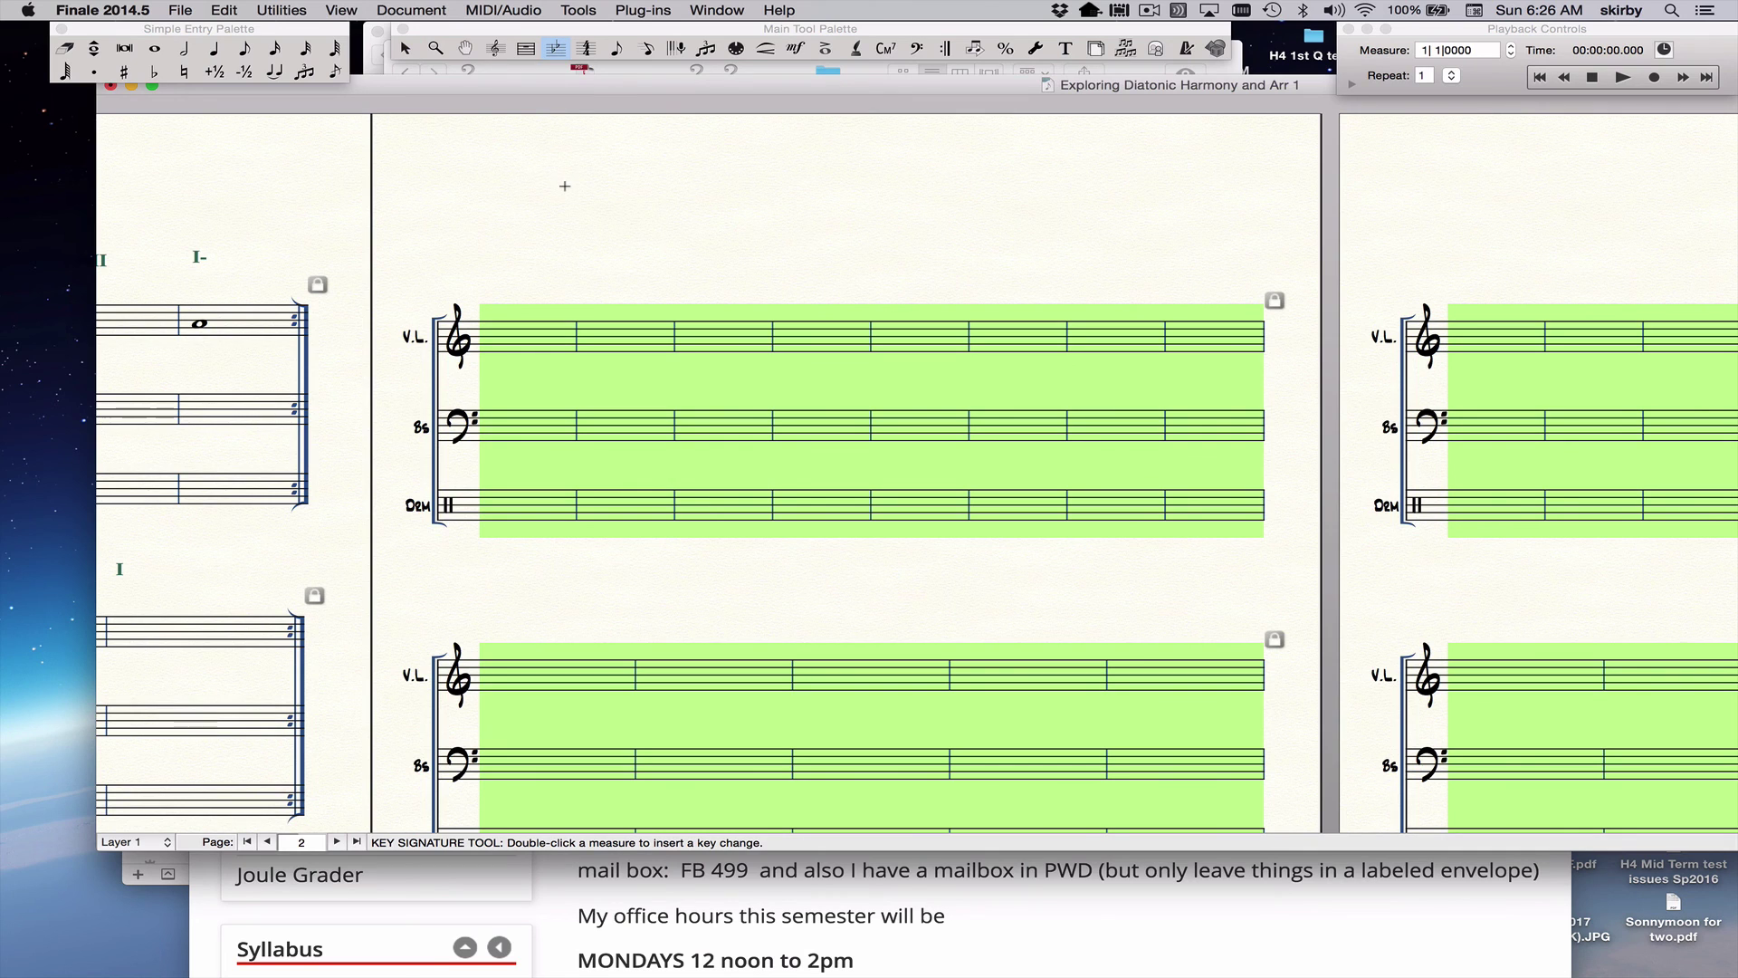
pyautogui.doubleClick(526, 331)
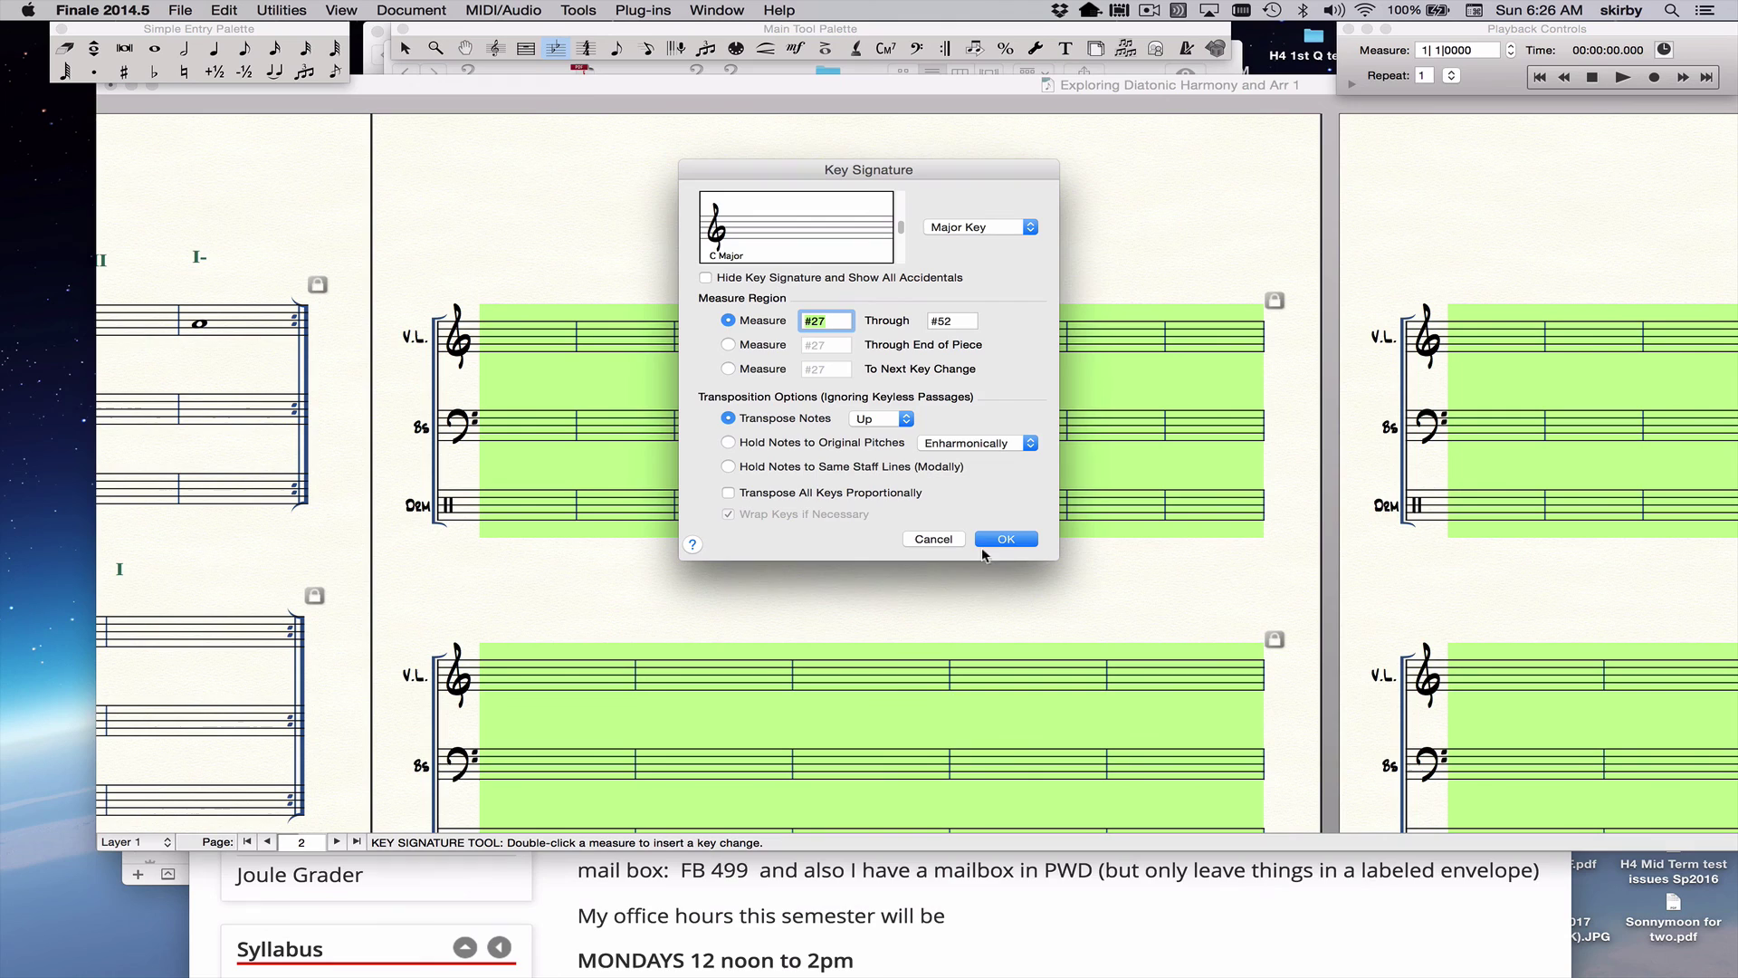
pyautogui.click(934, 540)
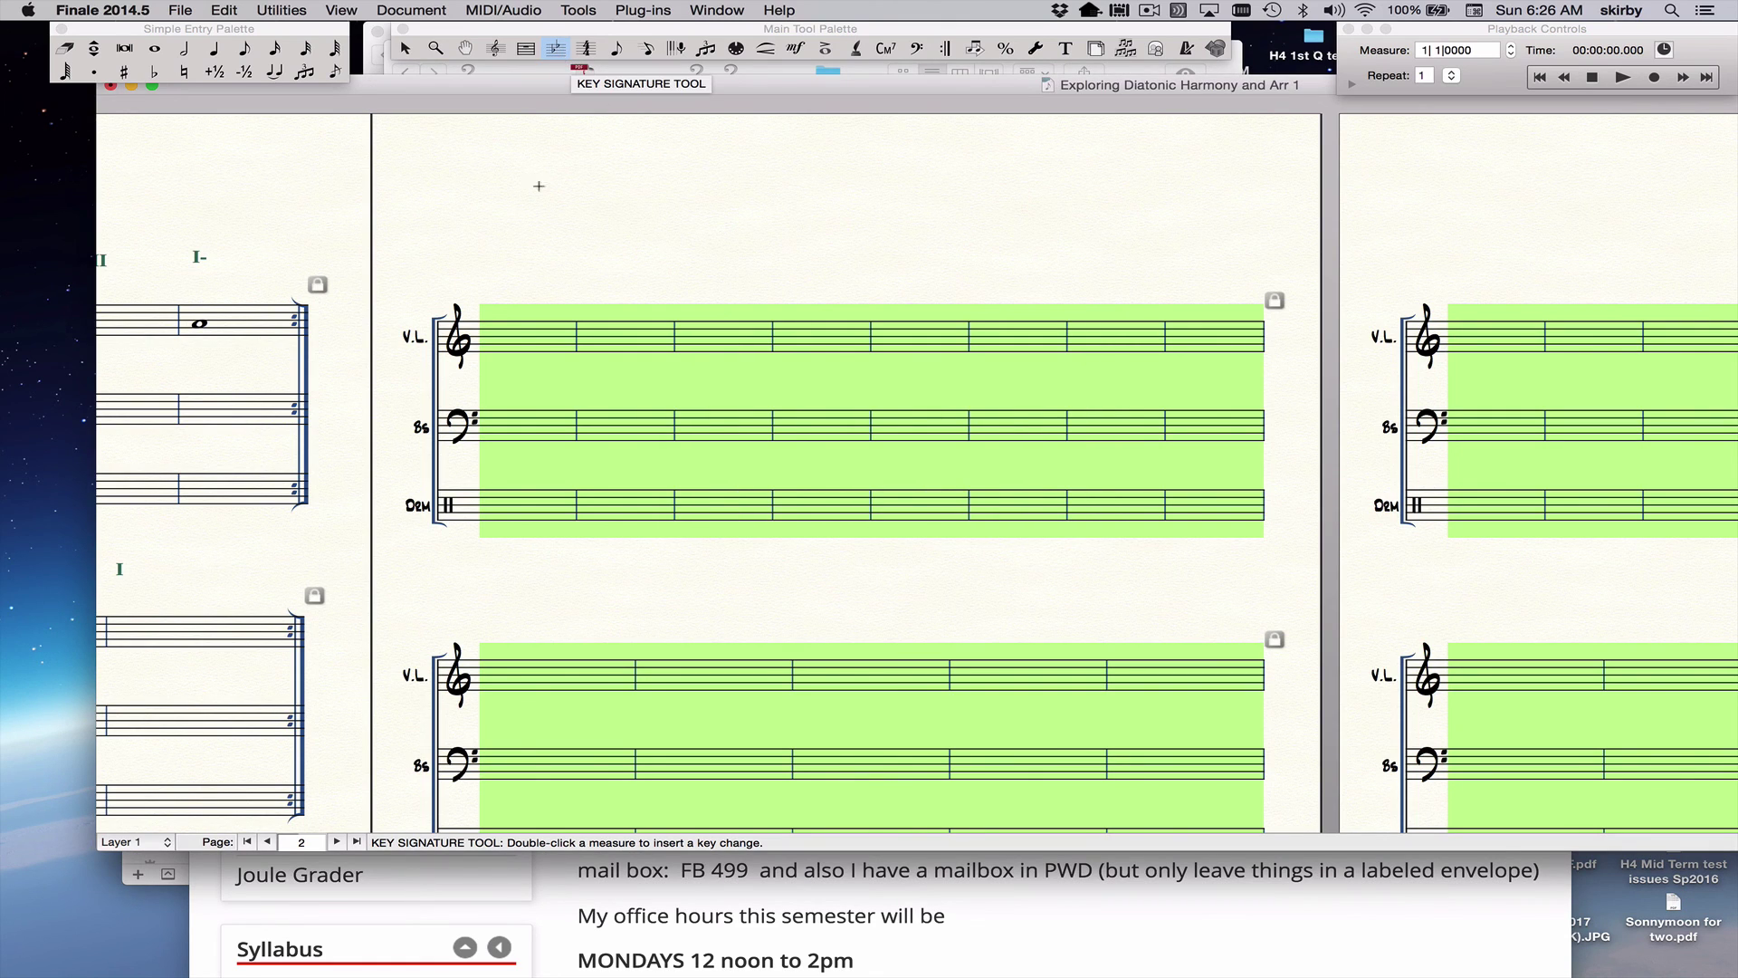
pyautogui.doubleClick(542, 335)
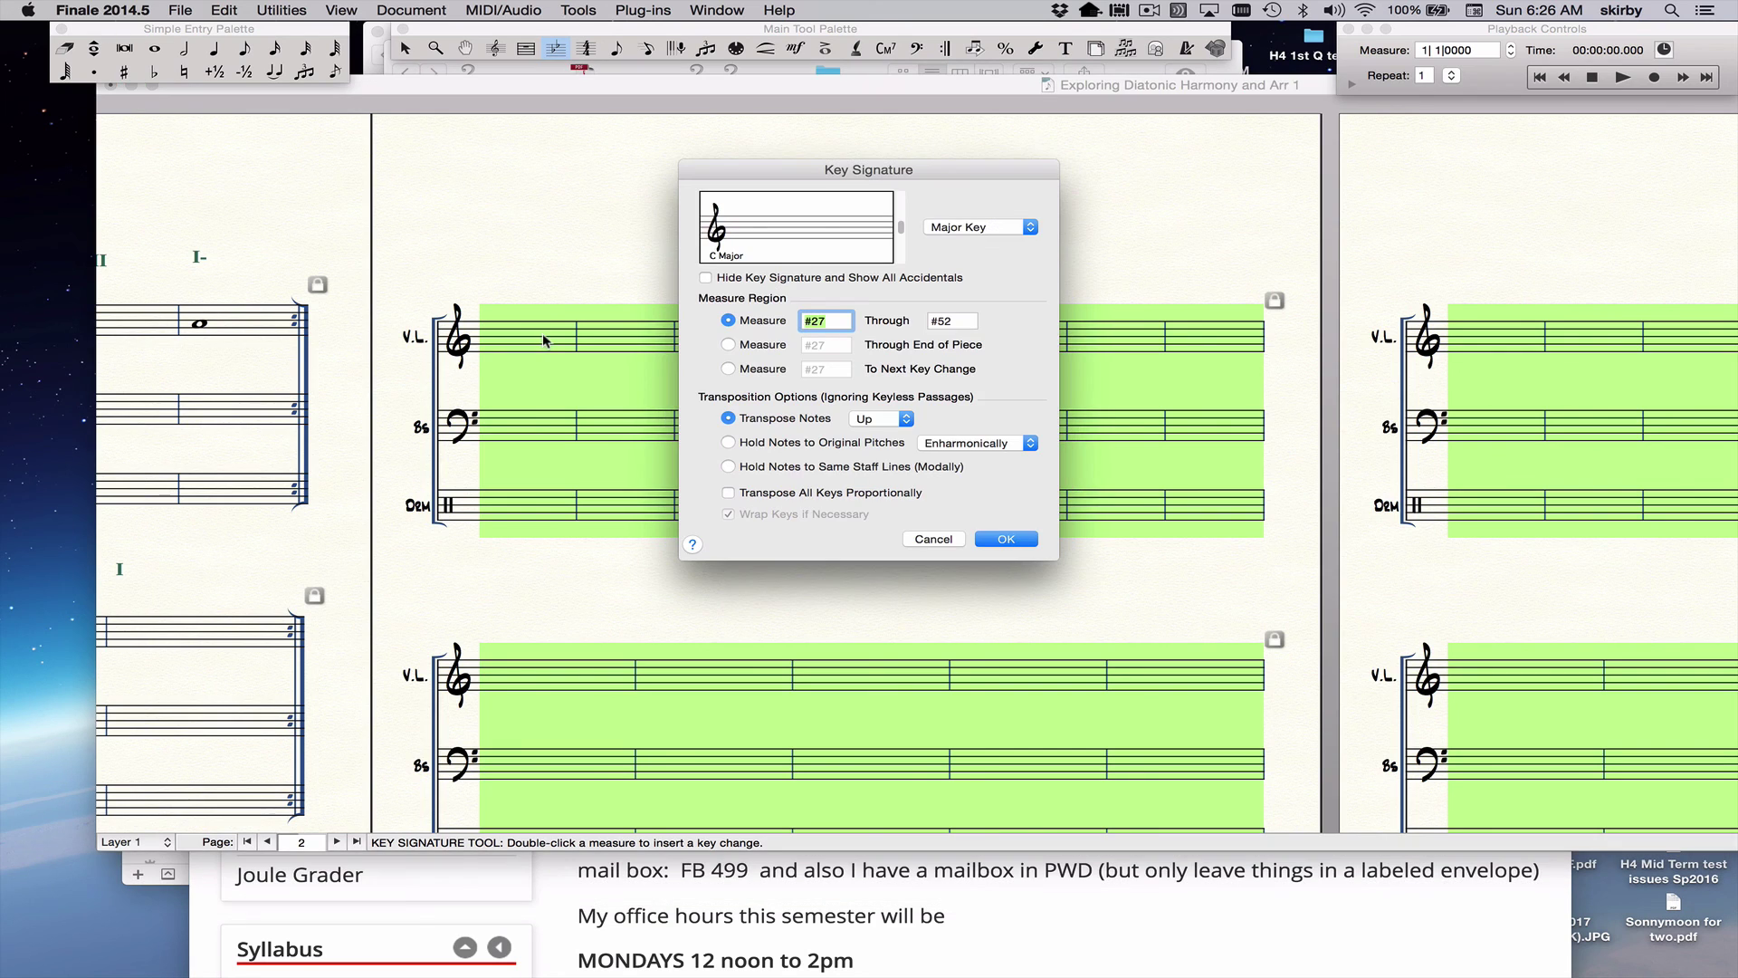
pyautogui.click(901, 219)
# Apply the G Major key change, deselect, and review the one-sharp signature across the systems
pyautogui.click(1001, 540)
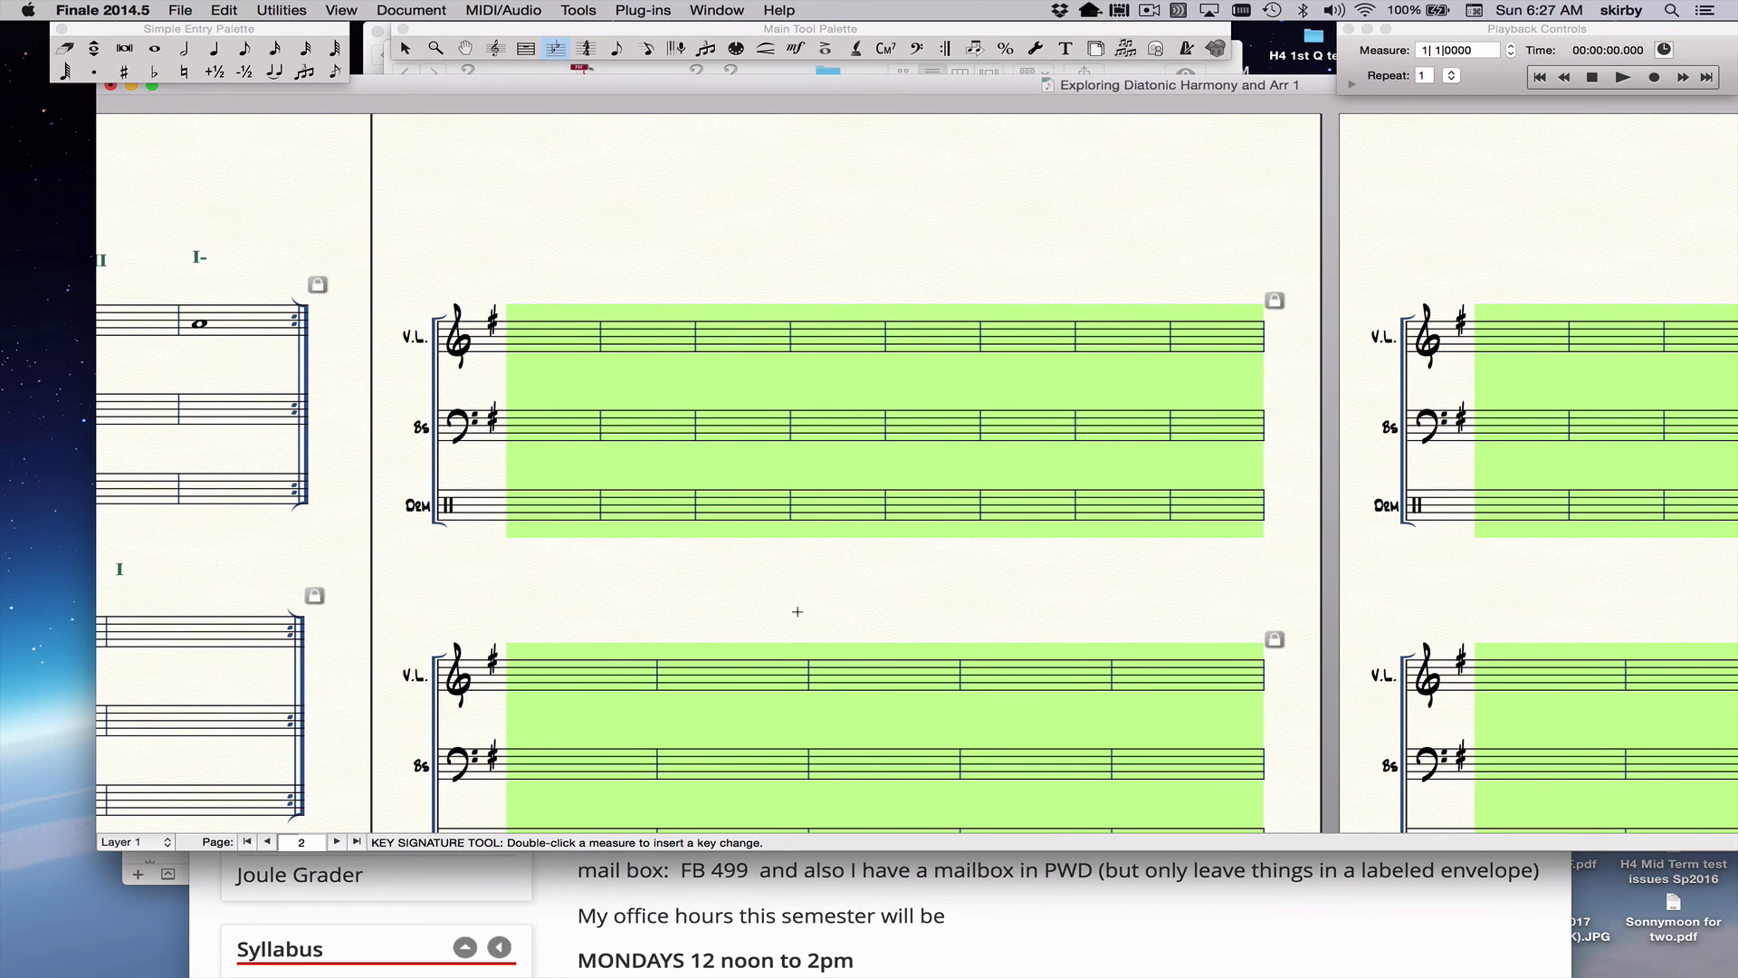
pyautogui.click(458, 466)
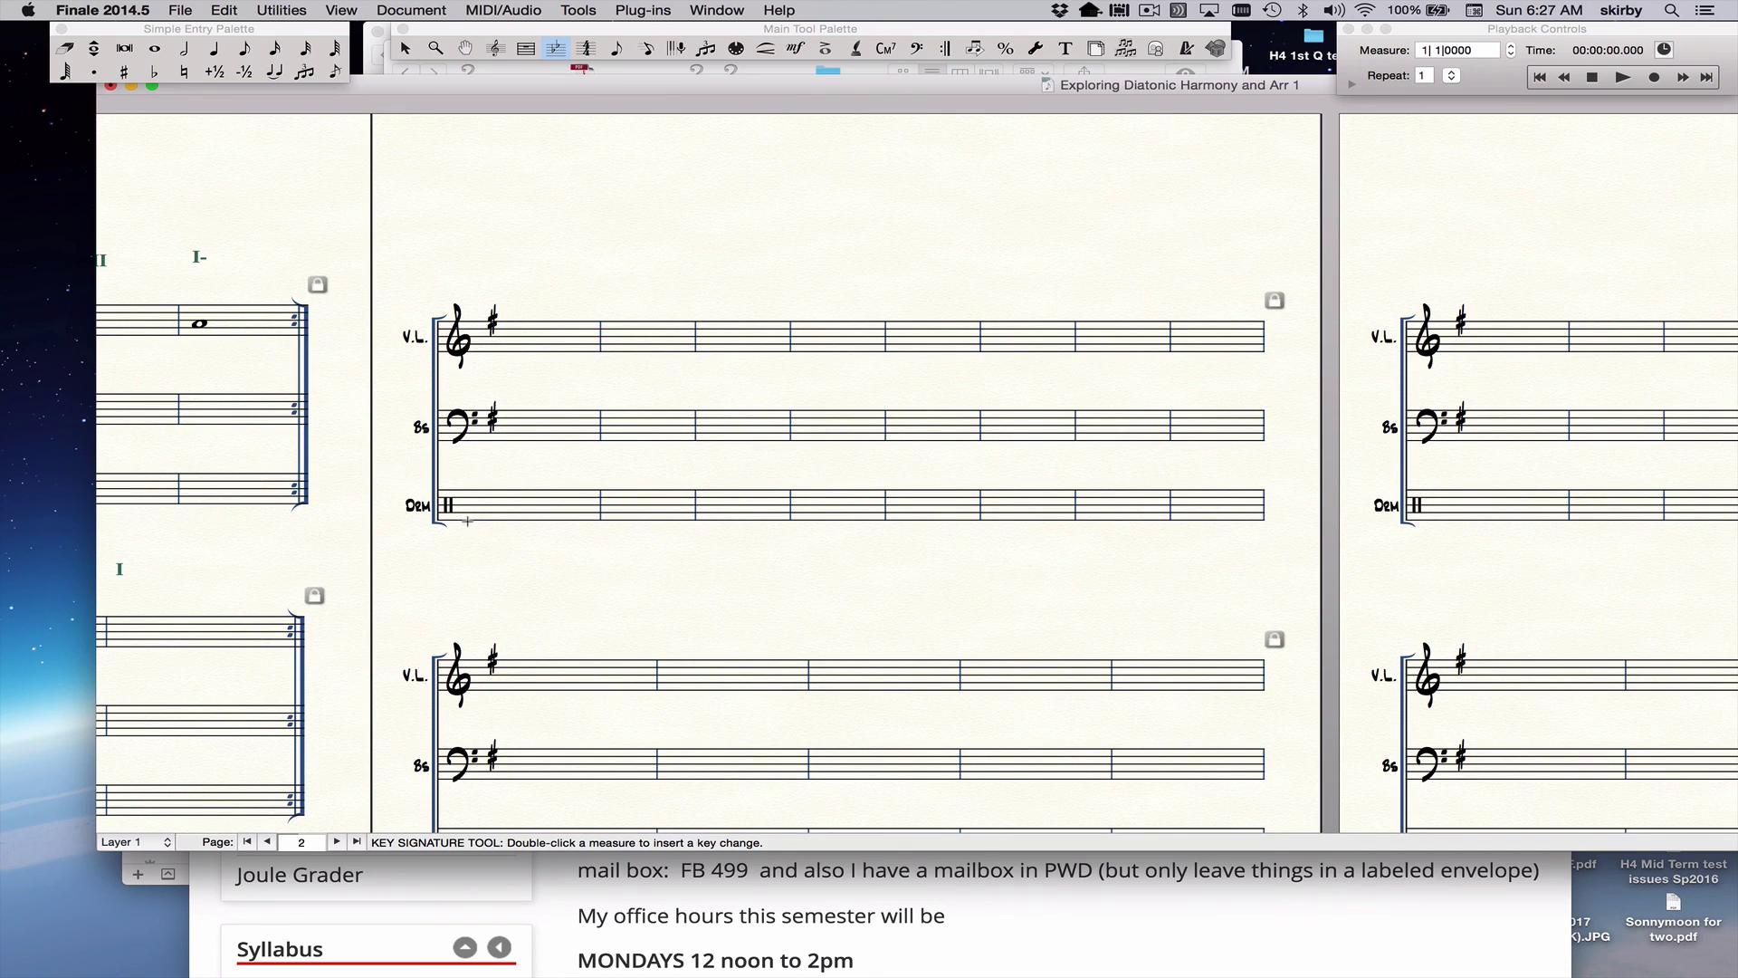
pyautogui.hscroll(-15, 467, 521)
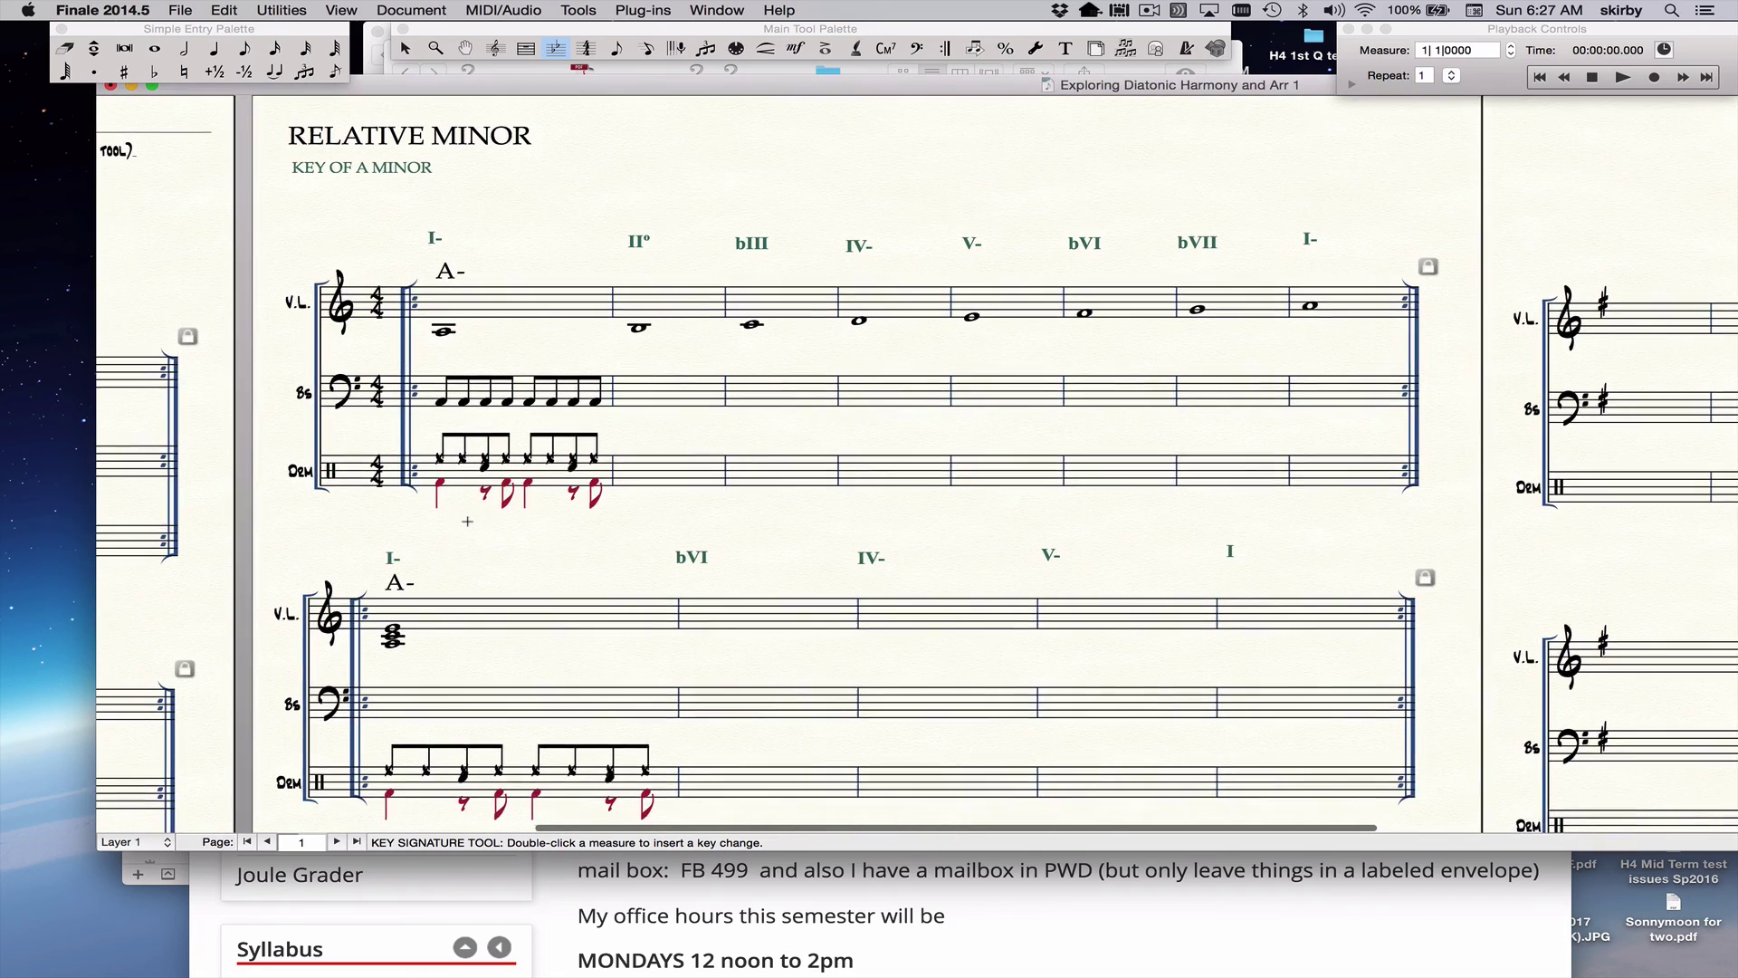
pyautogui.hscroll(-10, 467, 522)
pyautogui.hscroll(20, 430, 426)
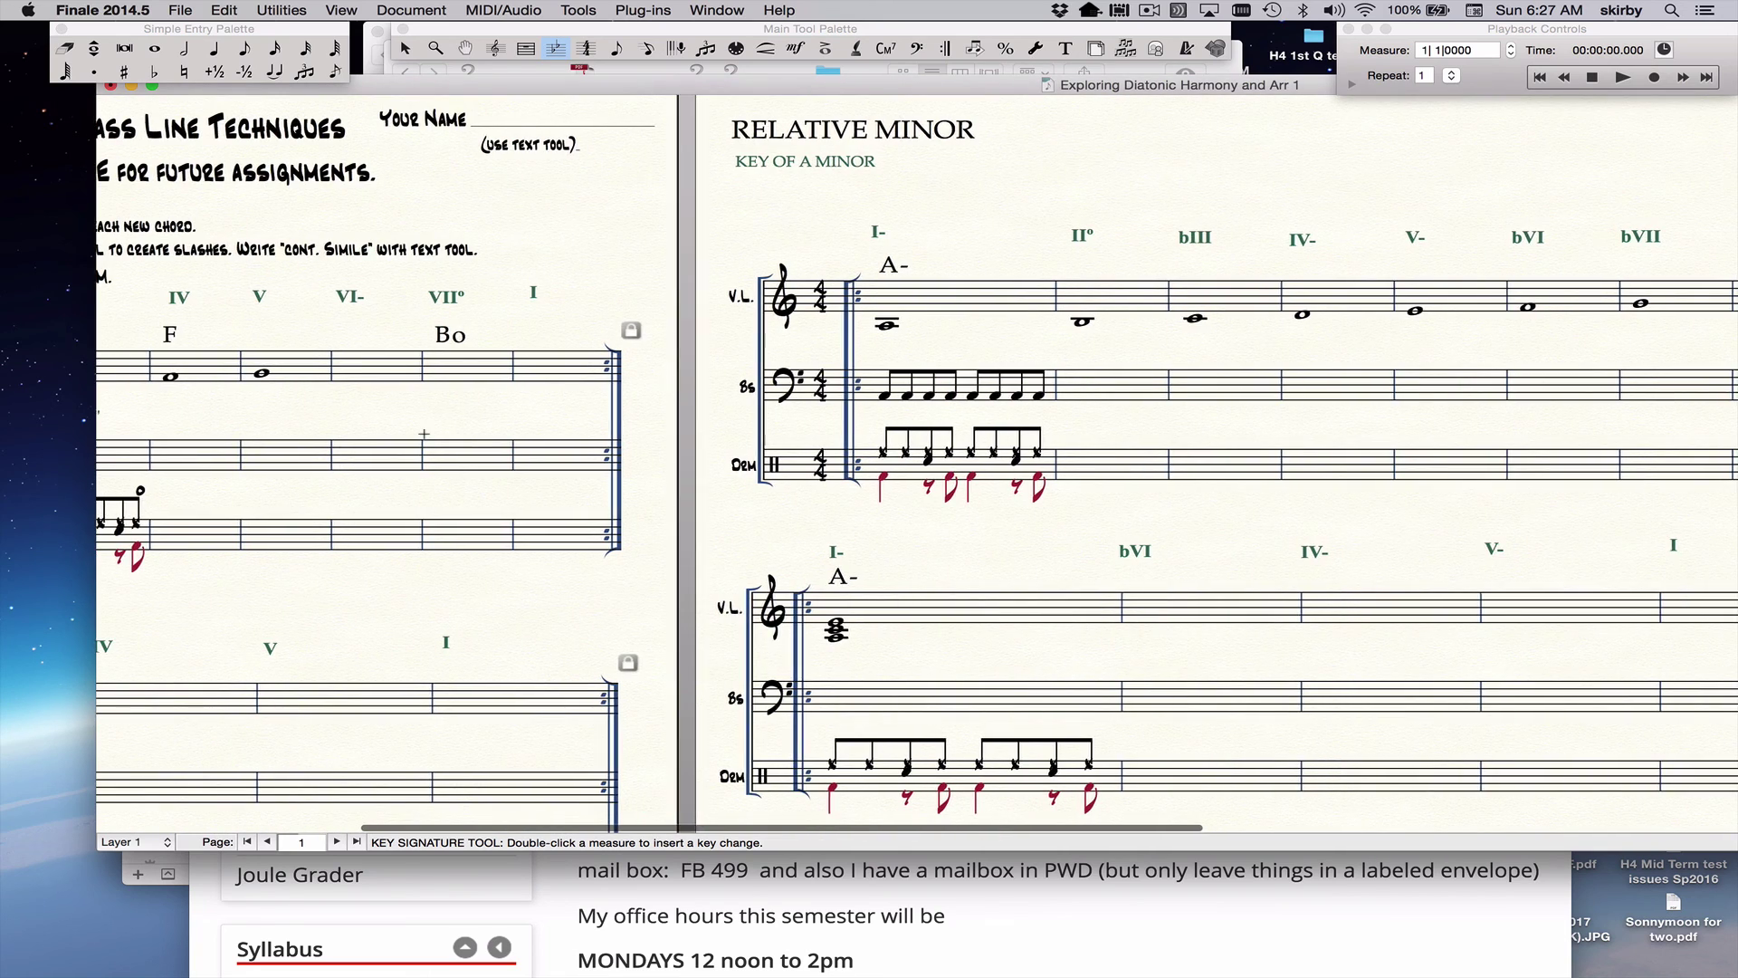
pyautogui.hscroll(5, 424, 433)
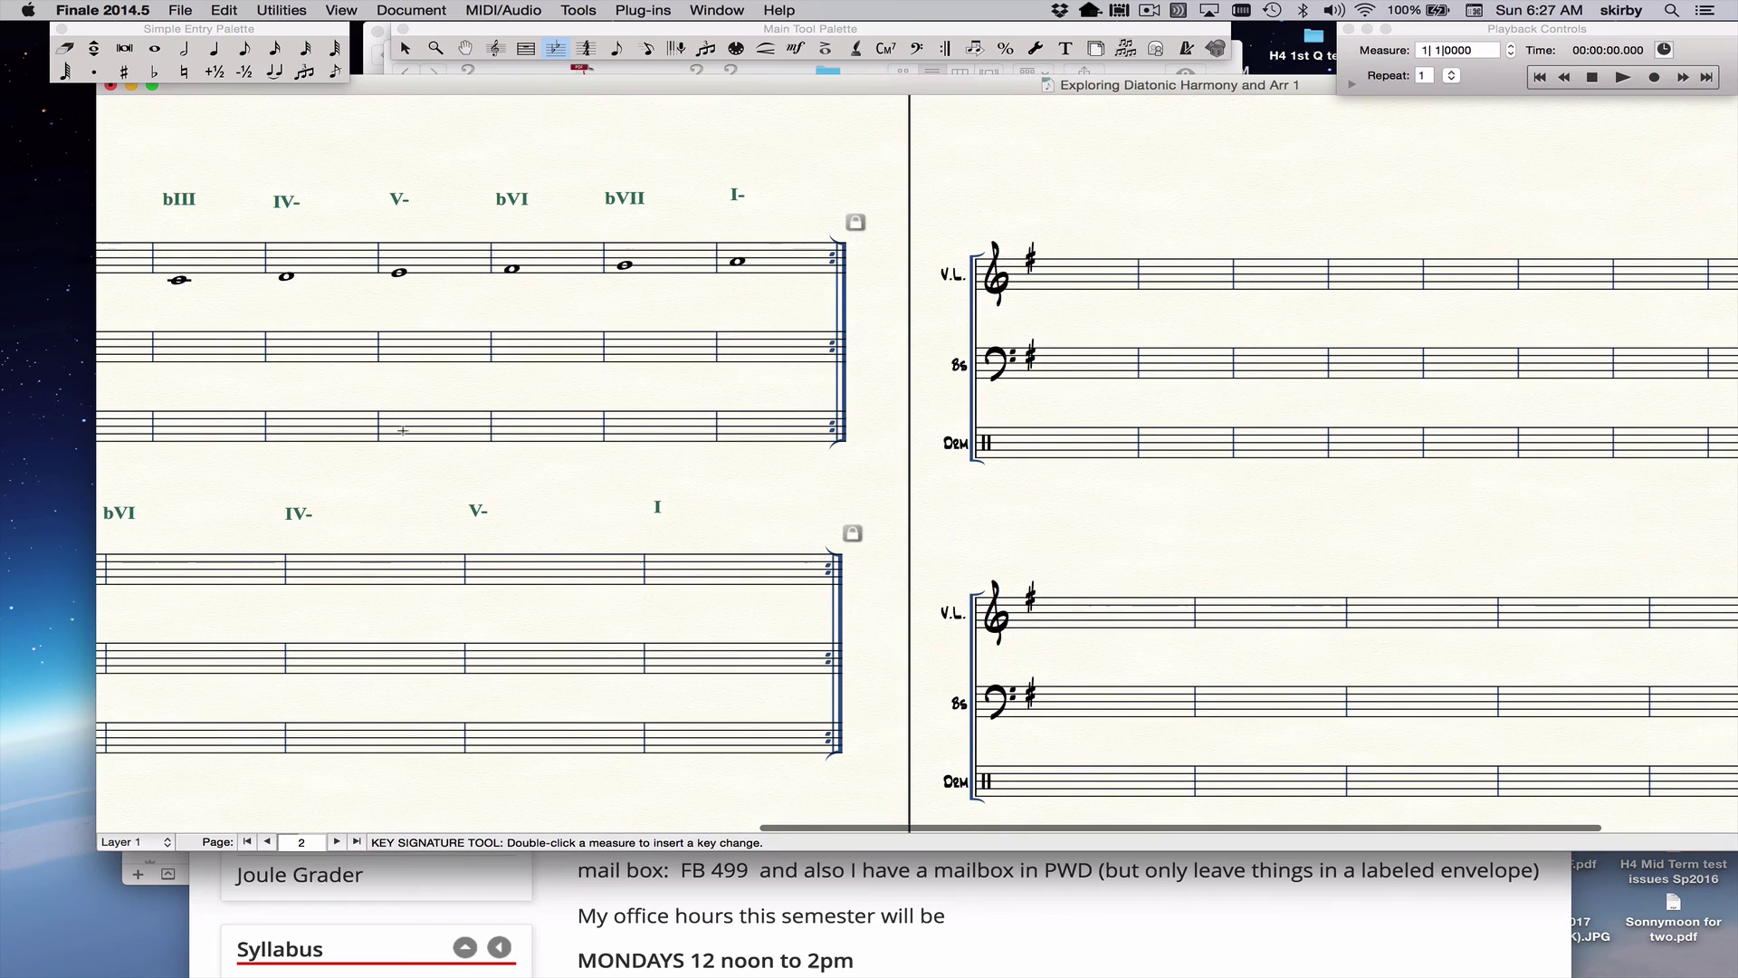
pyautogui.scroll(-1, 129, 405)
pyautogui.hscroll(6, 128, 405)
pyautogui.scroll(-1, 129, 405)
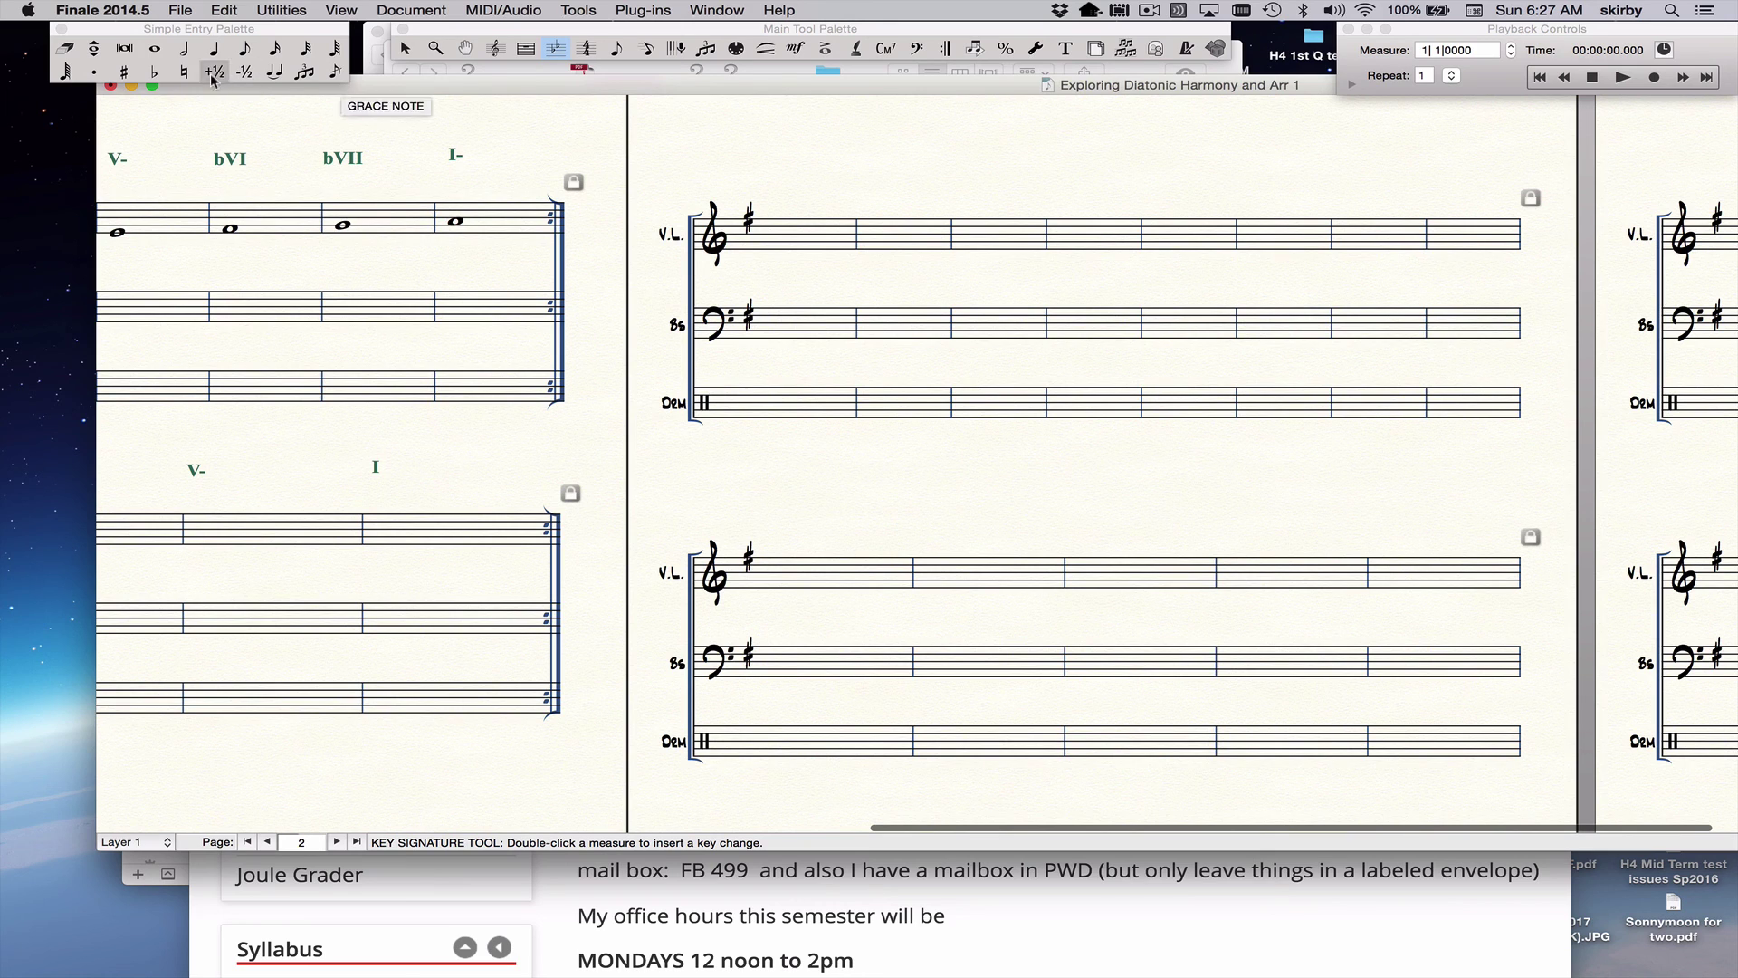
# Enter whole notes in the first three new V.L. measures, stacking two thirds on the first into a triad
pyautogui.click(155, 48)
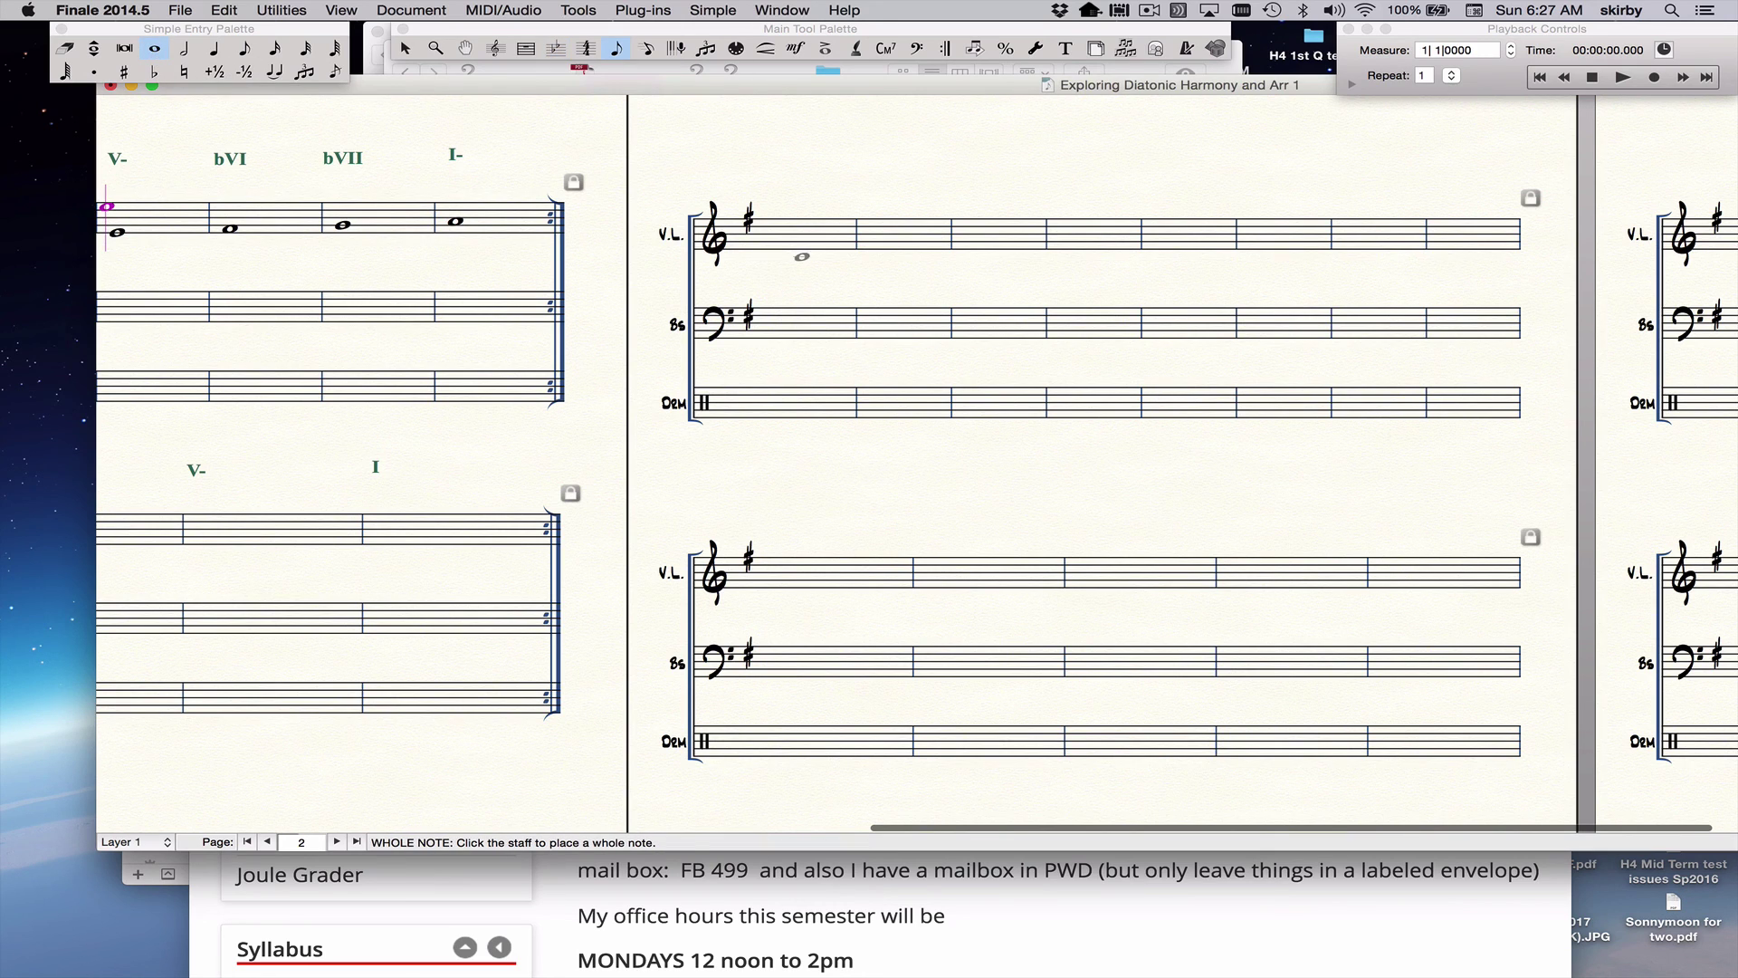
pyautogui.click(784, 267)
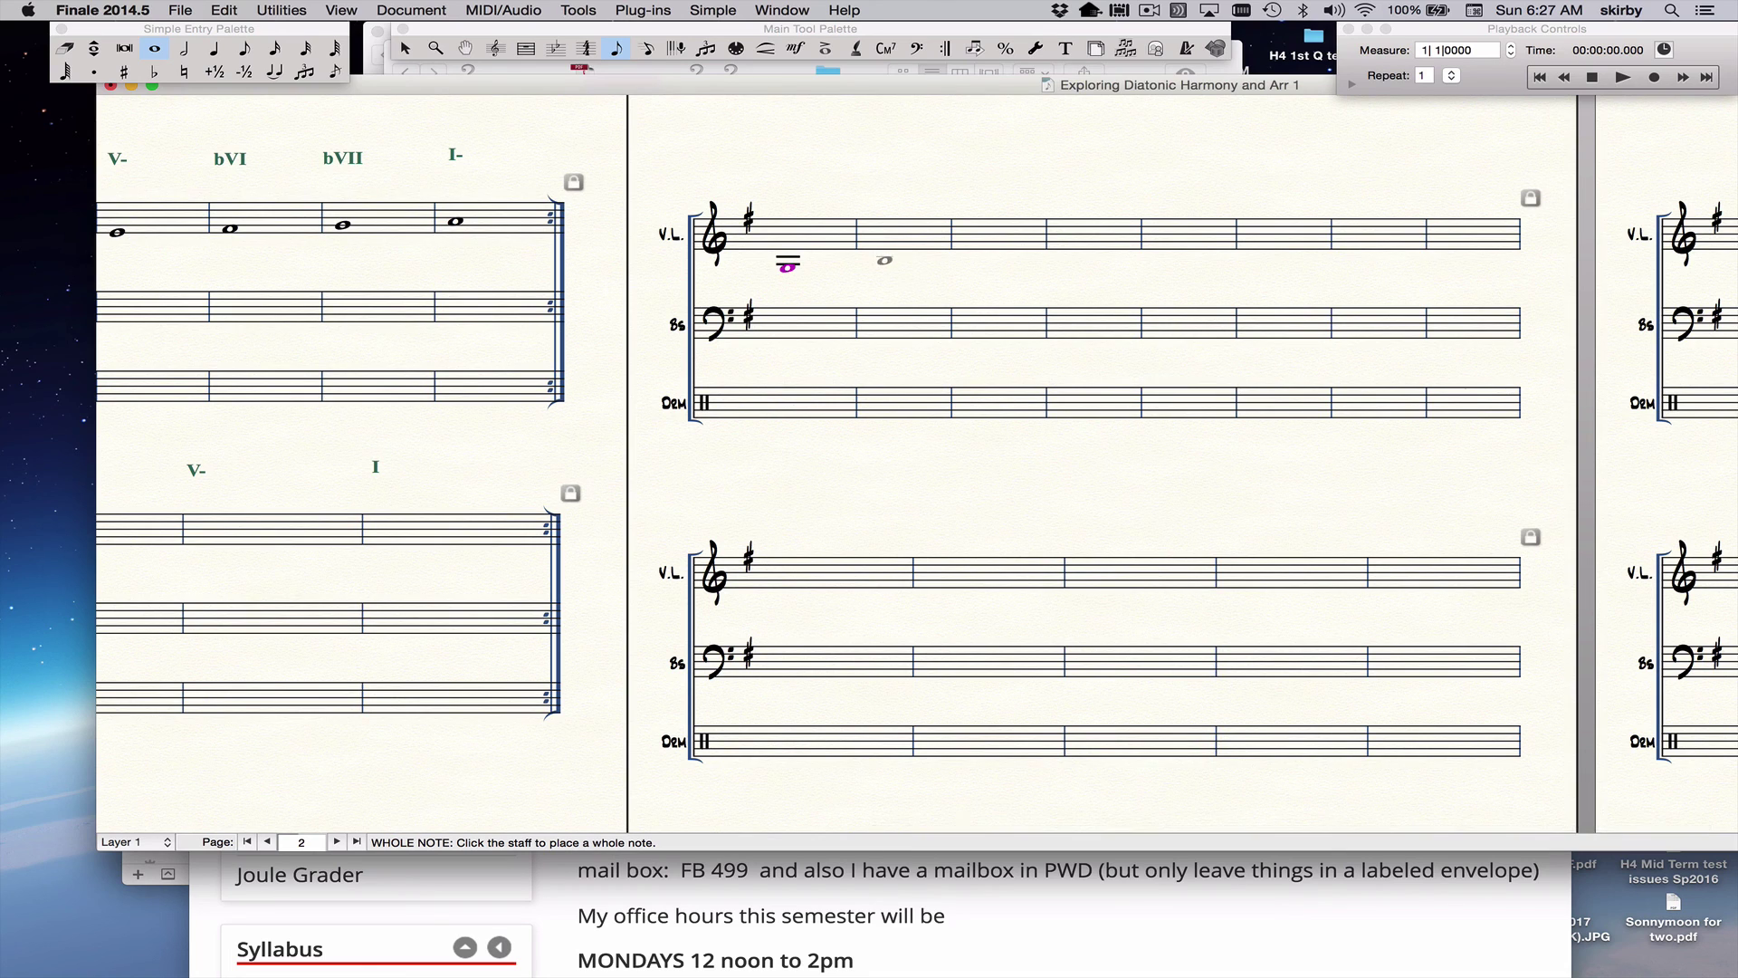
pyautogui.click(884, 265)
pyautogui.click(977, 261)
pyautogui.click(787, 272)
pyautogui.press('2')
pyautogui.press('3')
# Add chord symbols G and A- above the first two new V.L. measures
pyautogui.click(885, 48)
pyautogui.click(788, 221)
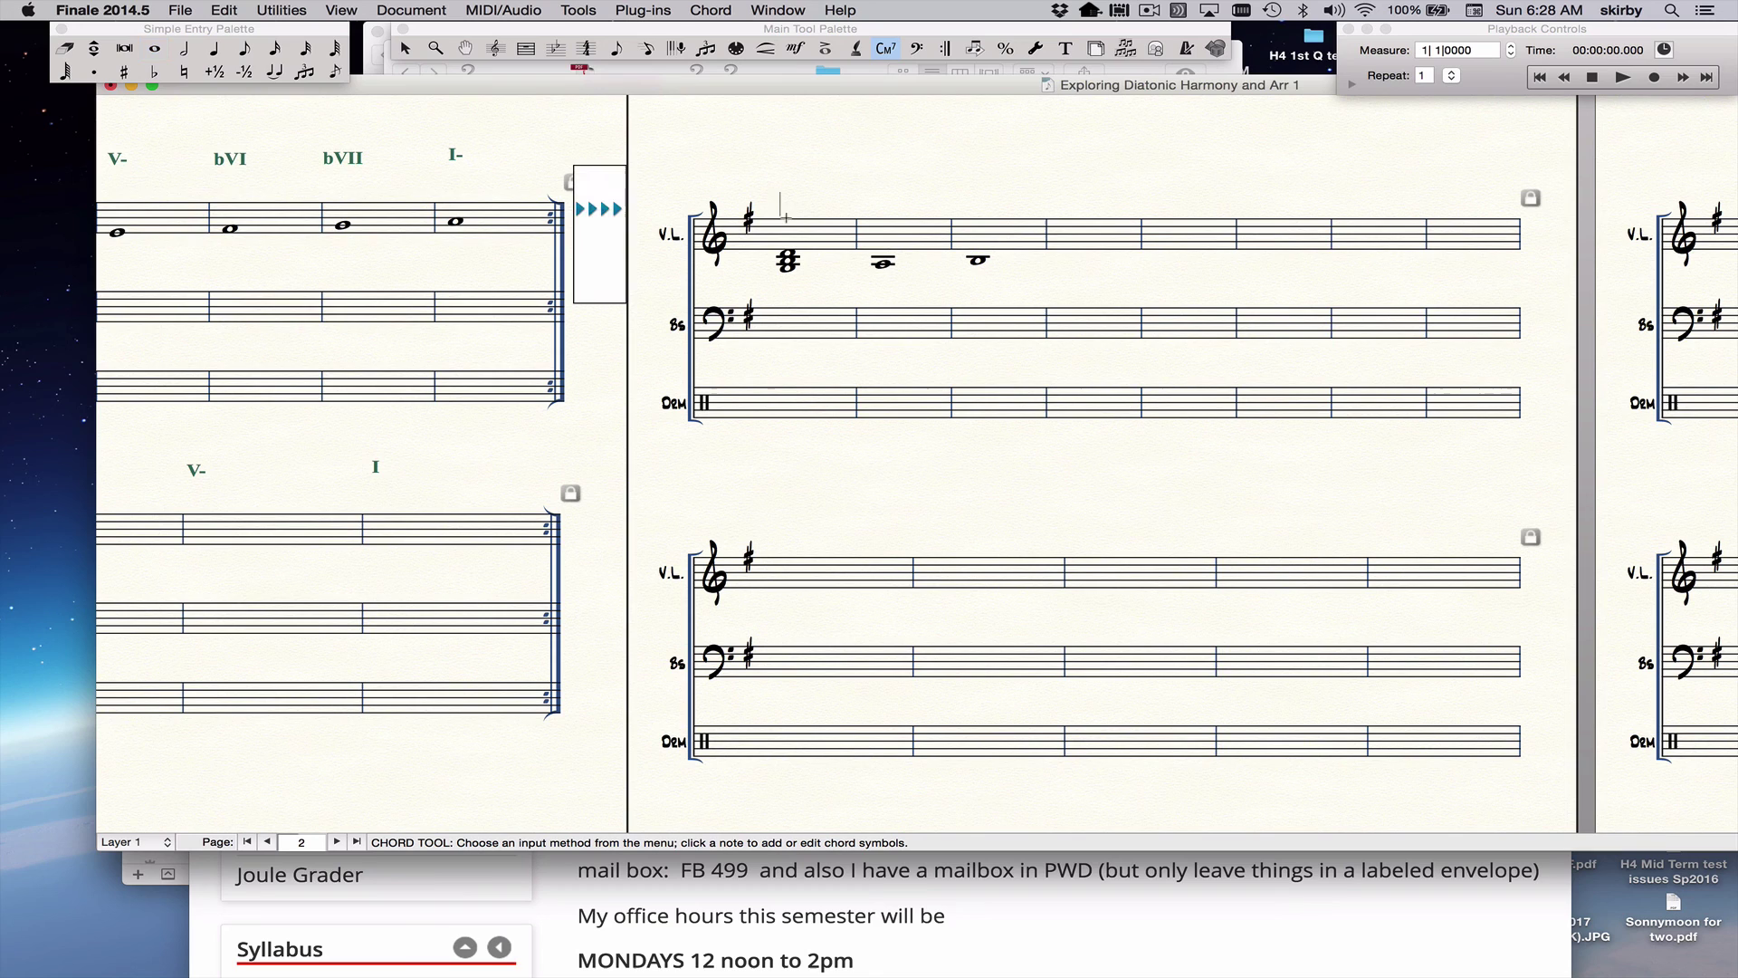
pyautogui.write('G')
pyautogui.click(873, 213)
pyautogui.write('A-')
pyautogui.press('Return')
# Browse the Roman Numerals expressions, then place II- and III- above the second and third measures
pyautogui.click(796, 51)
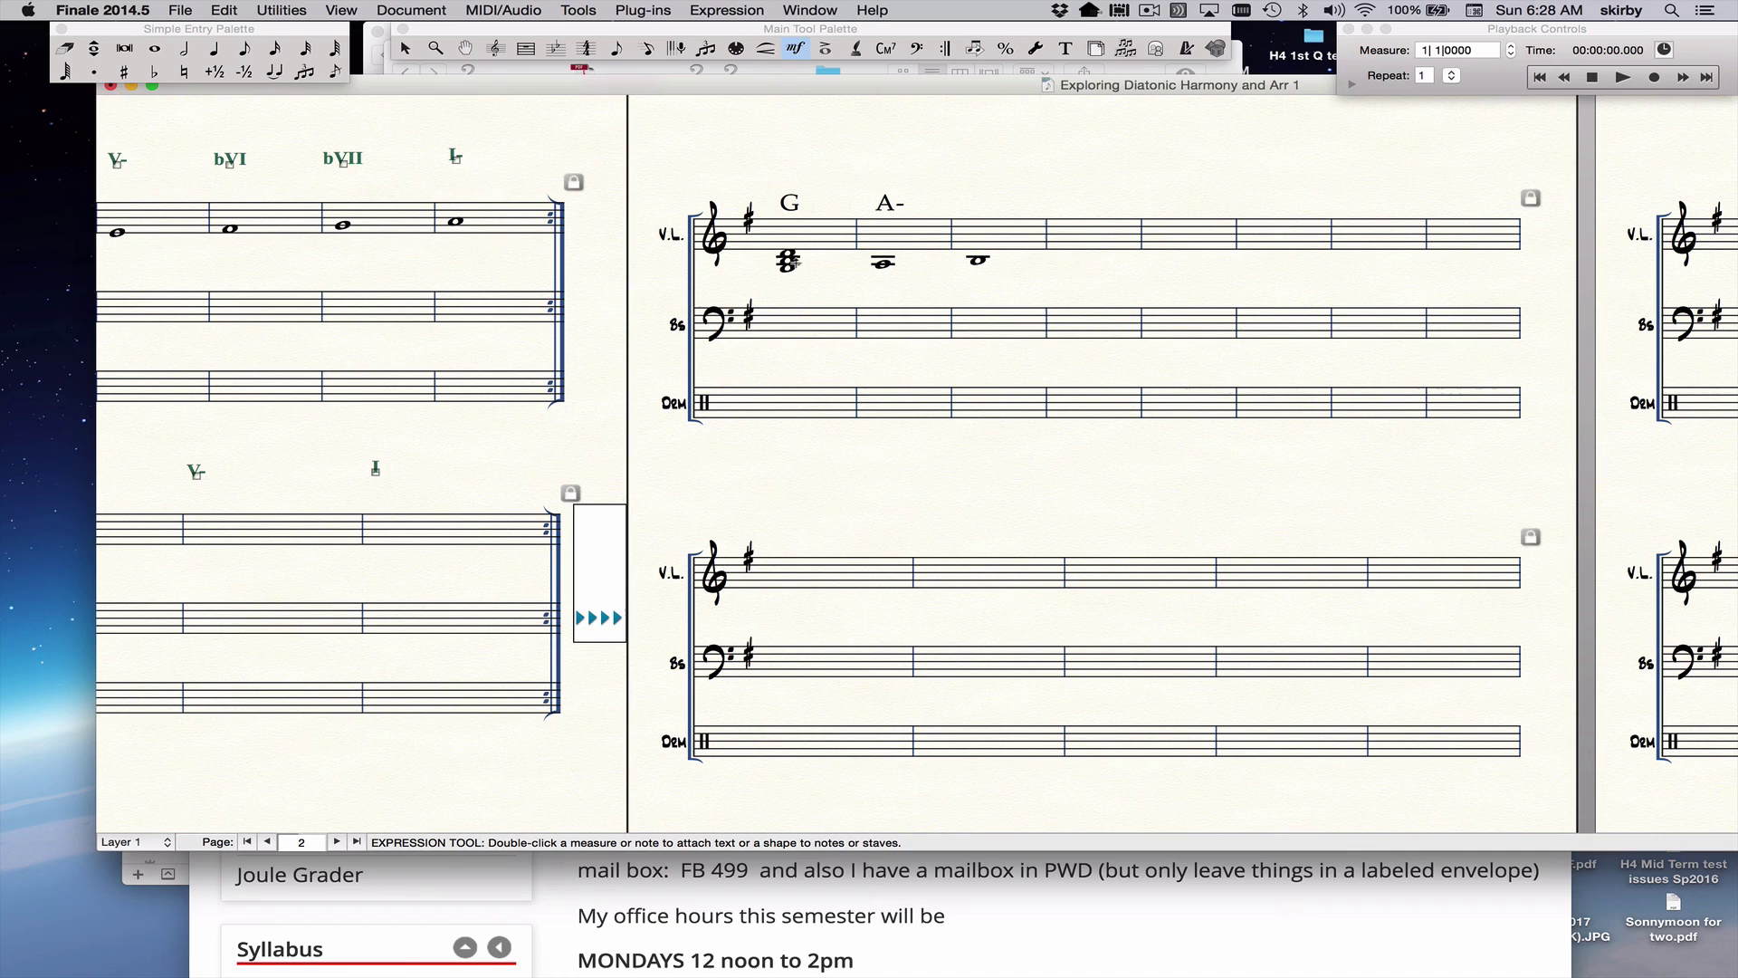
pyautogui.doubleClick(788, 199)
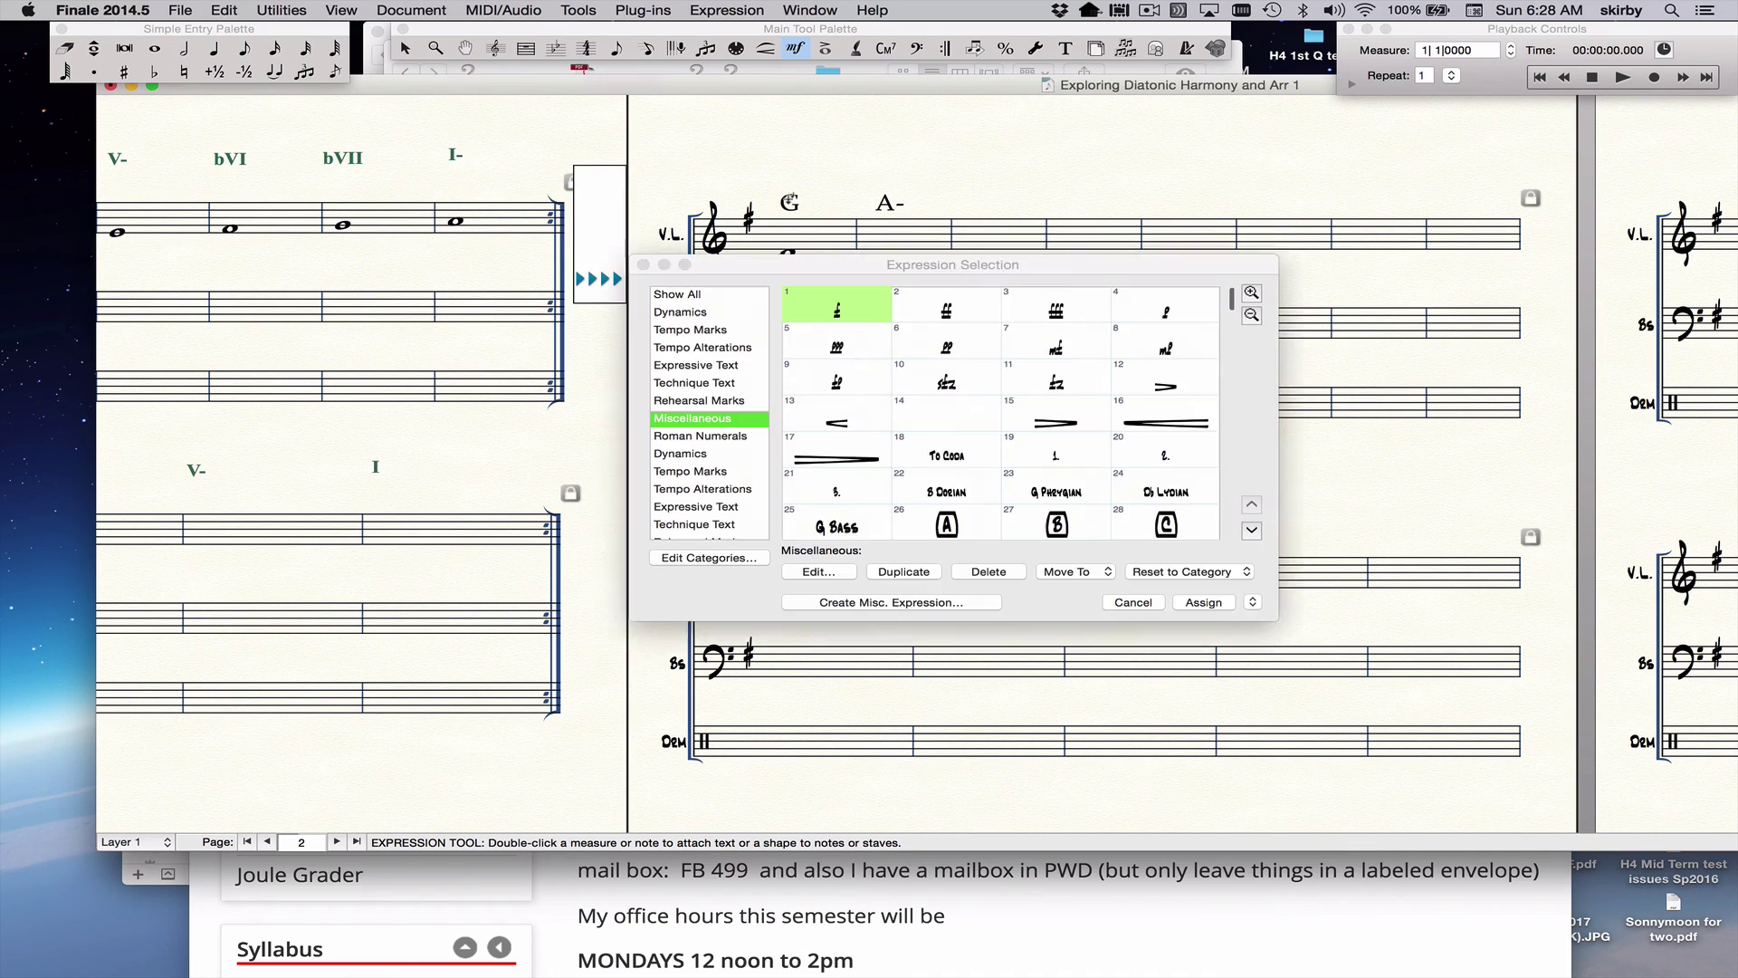
pyautogui.click(699, 439)
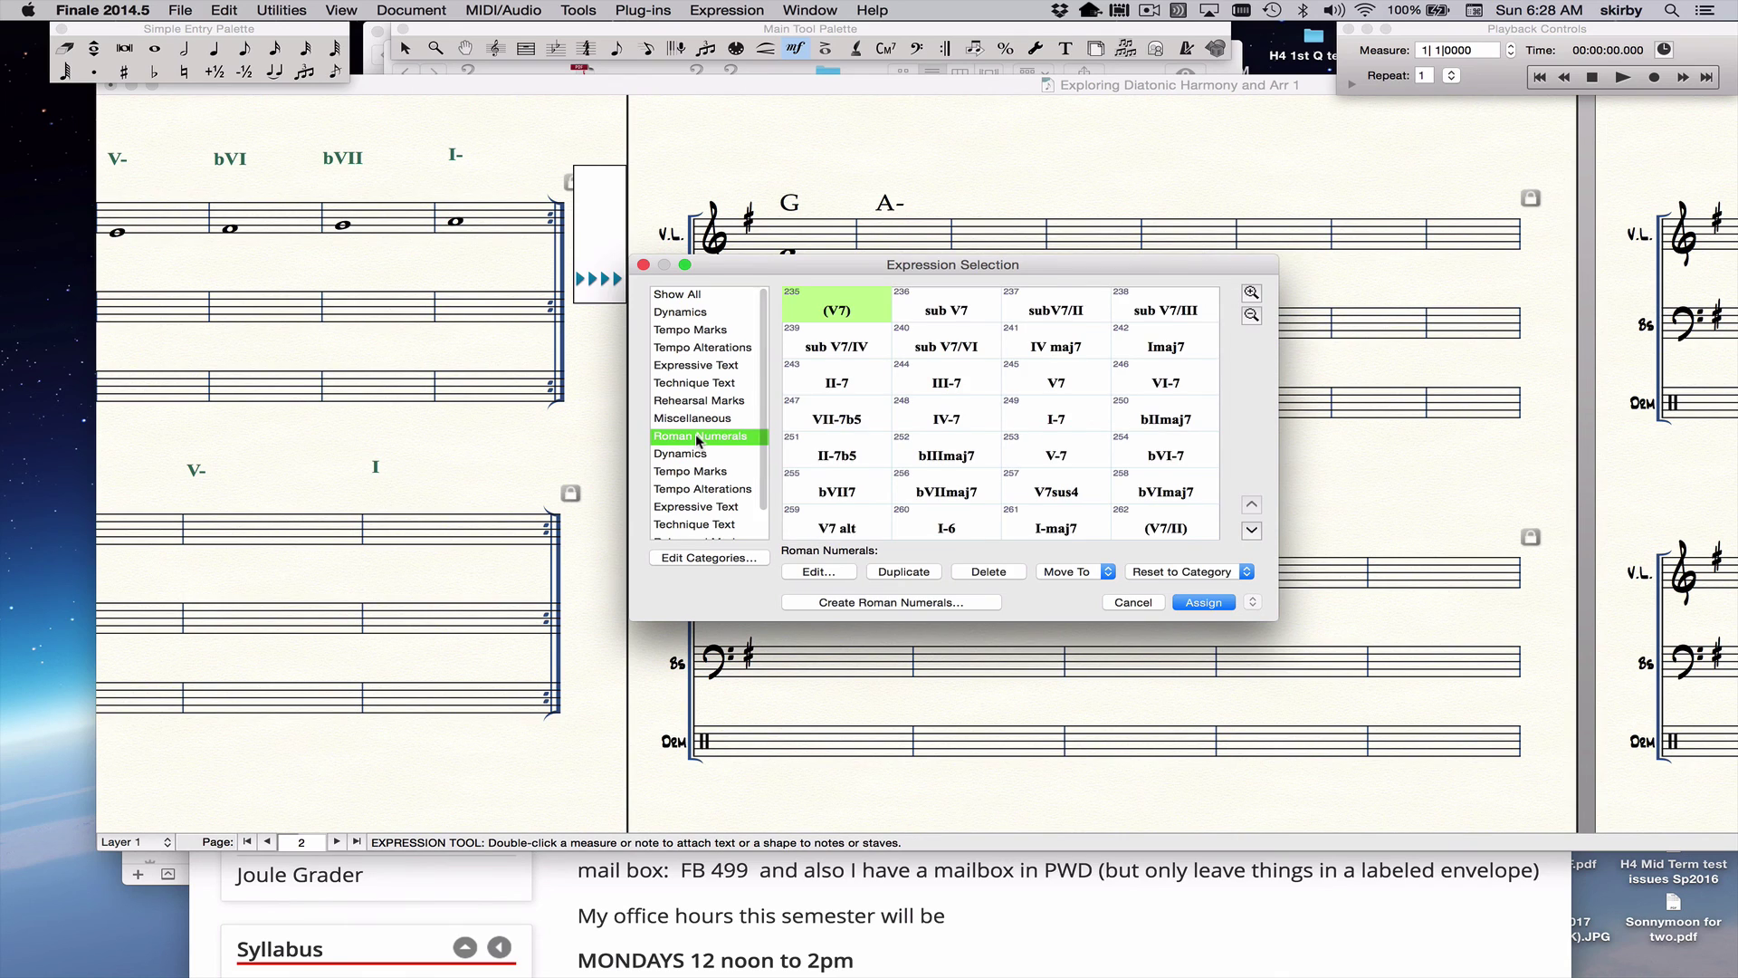
pyautogui.scroll(-2, 925, 486)
pyautogui.scroll(-3, 925, 486)
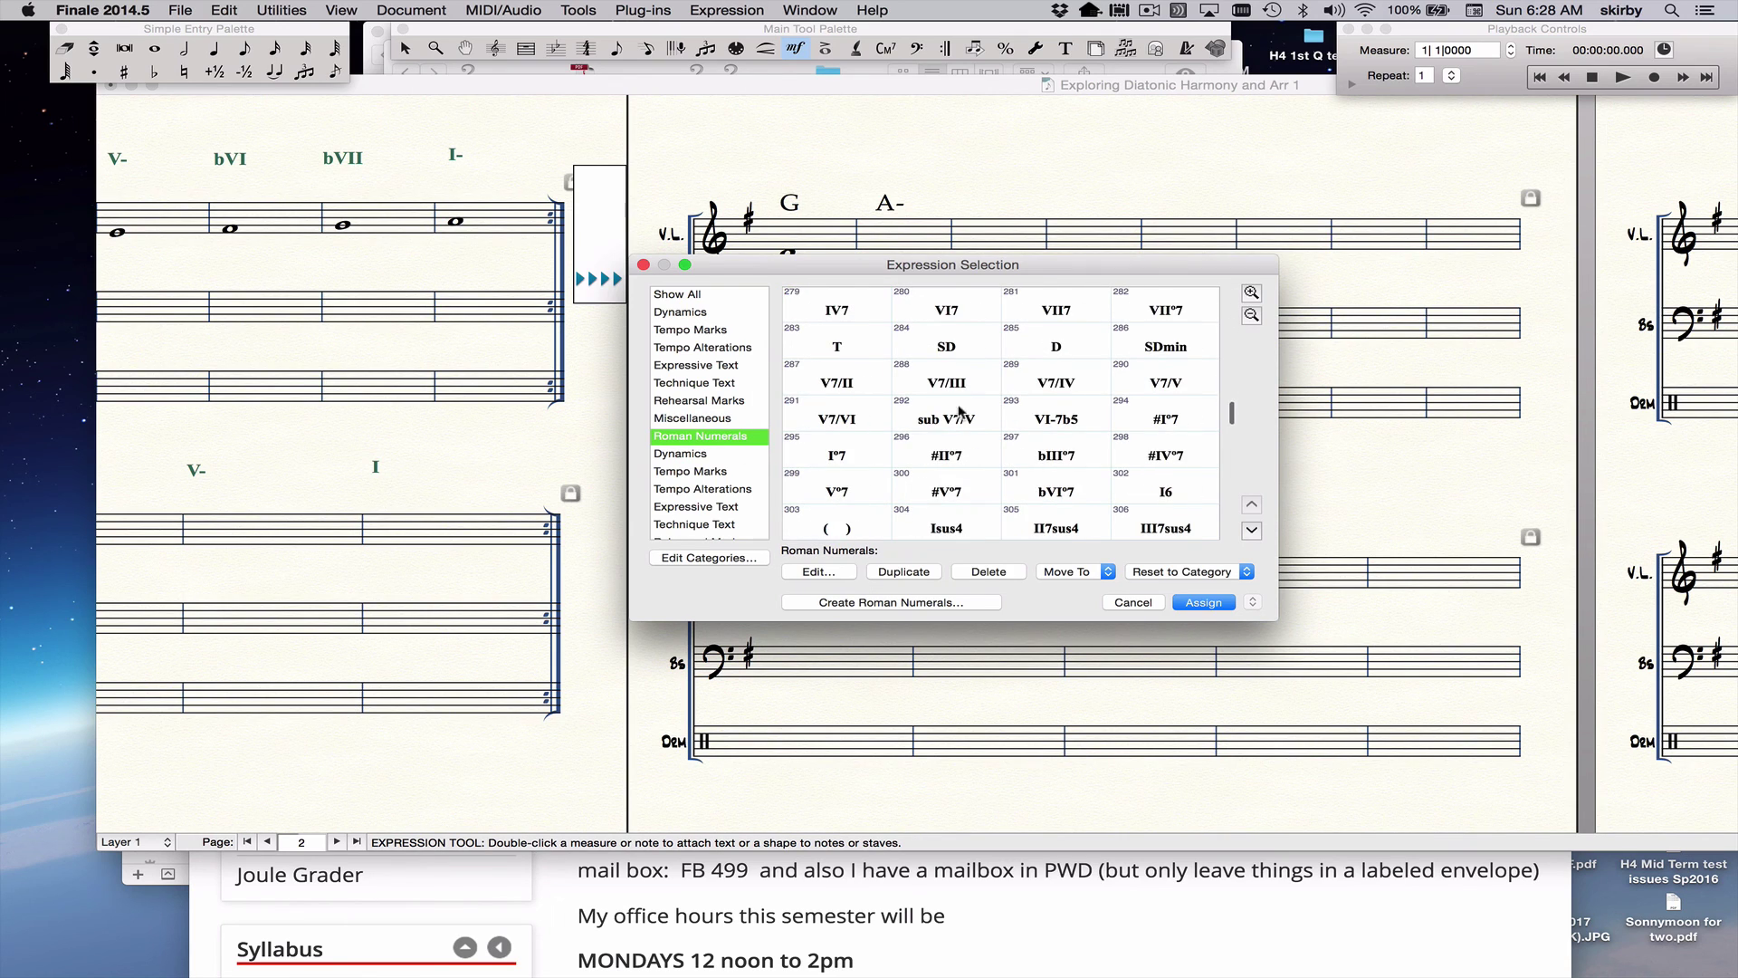
pyautogui.click(1127, 602)
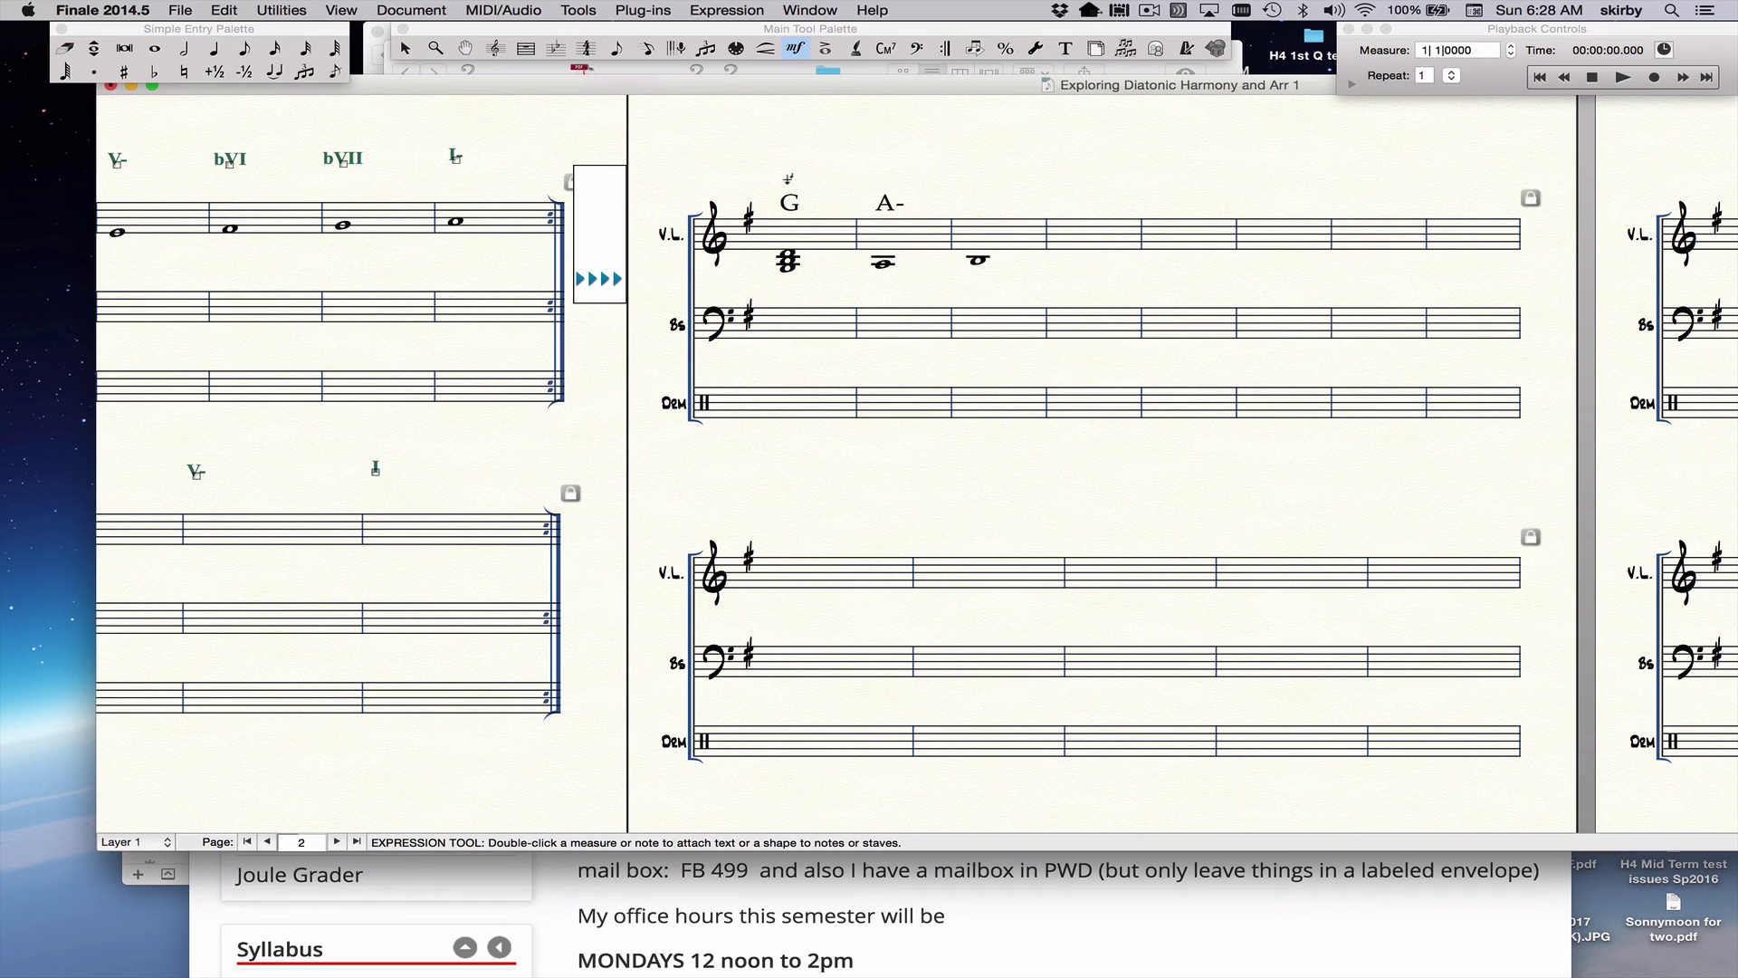
pyautogui.click(880, 181)
pyautogui.click(995, 211)
# Add II° and bIII Roman numeral expressions above measures 2 and 3 of the next system
pyautogui.hscroll(5, 1024, 286)
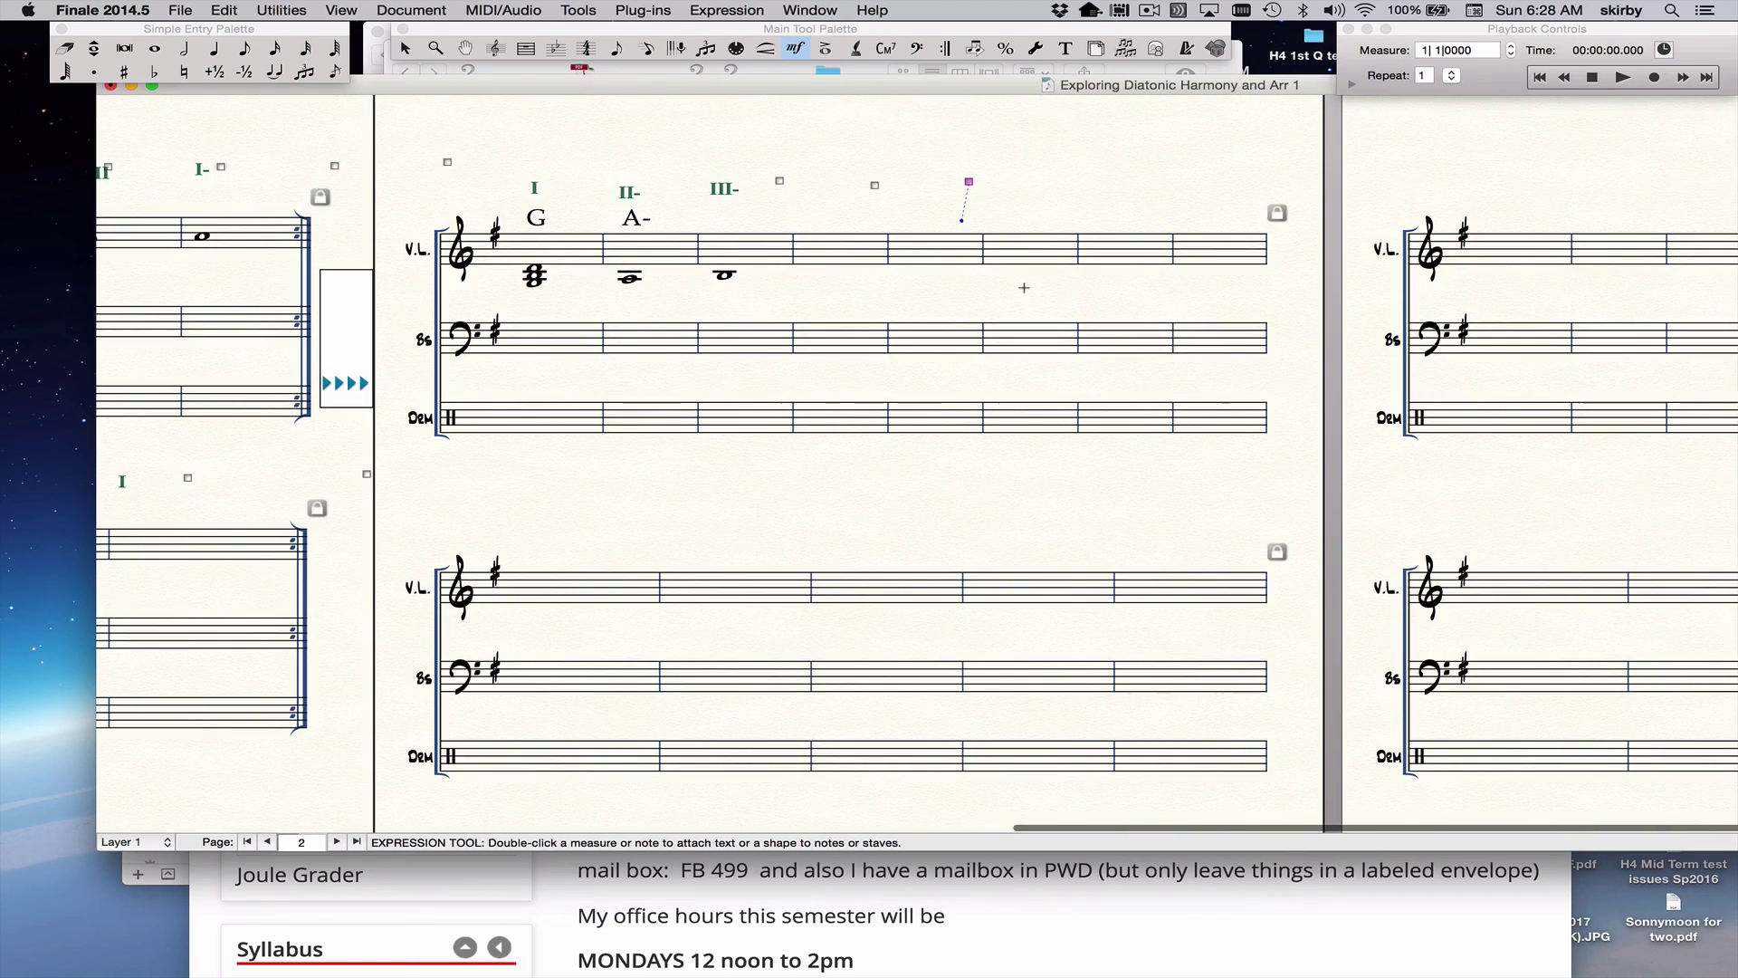
pyautogui.hscroll(1, 1024, 286)
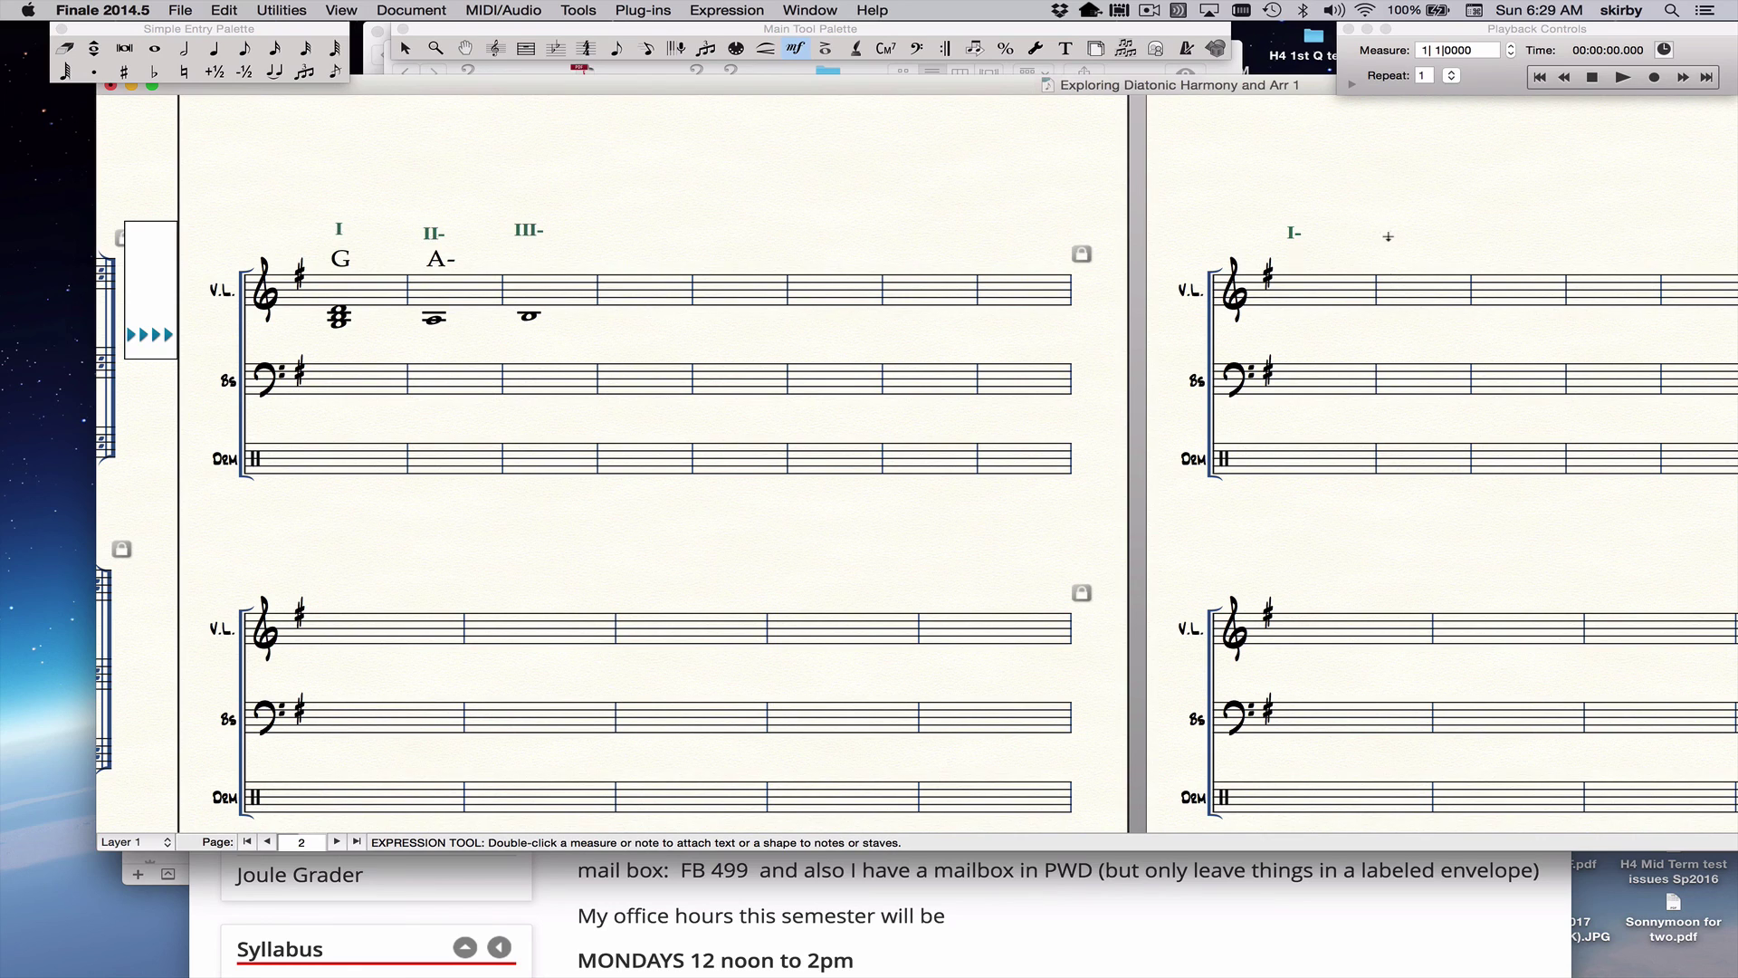
pyautogui.click(1388, 236)
pyautogui.click(1491, 238)
pyautogui.scroll(-2, 950, 303)
pyautogui.hscroll(-2, 950, 302)
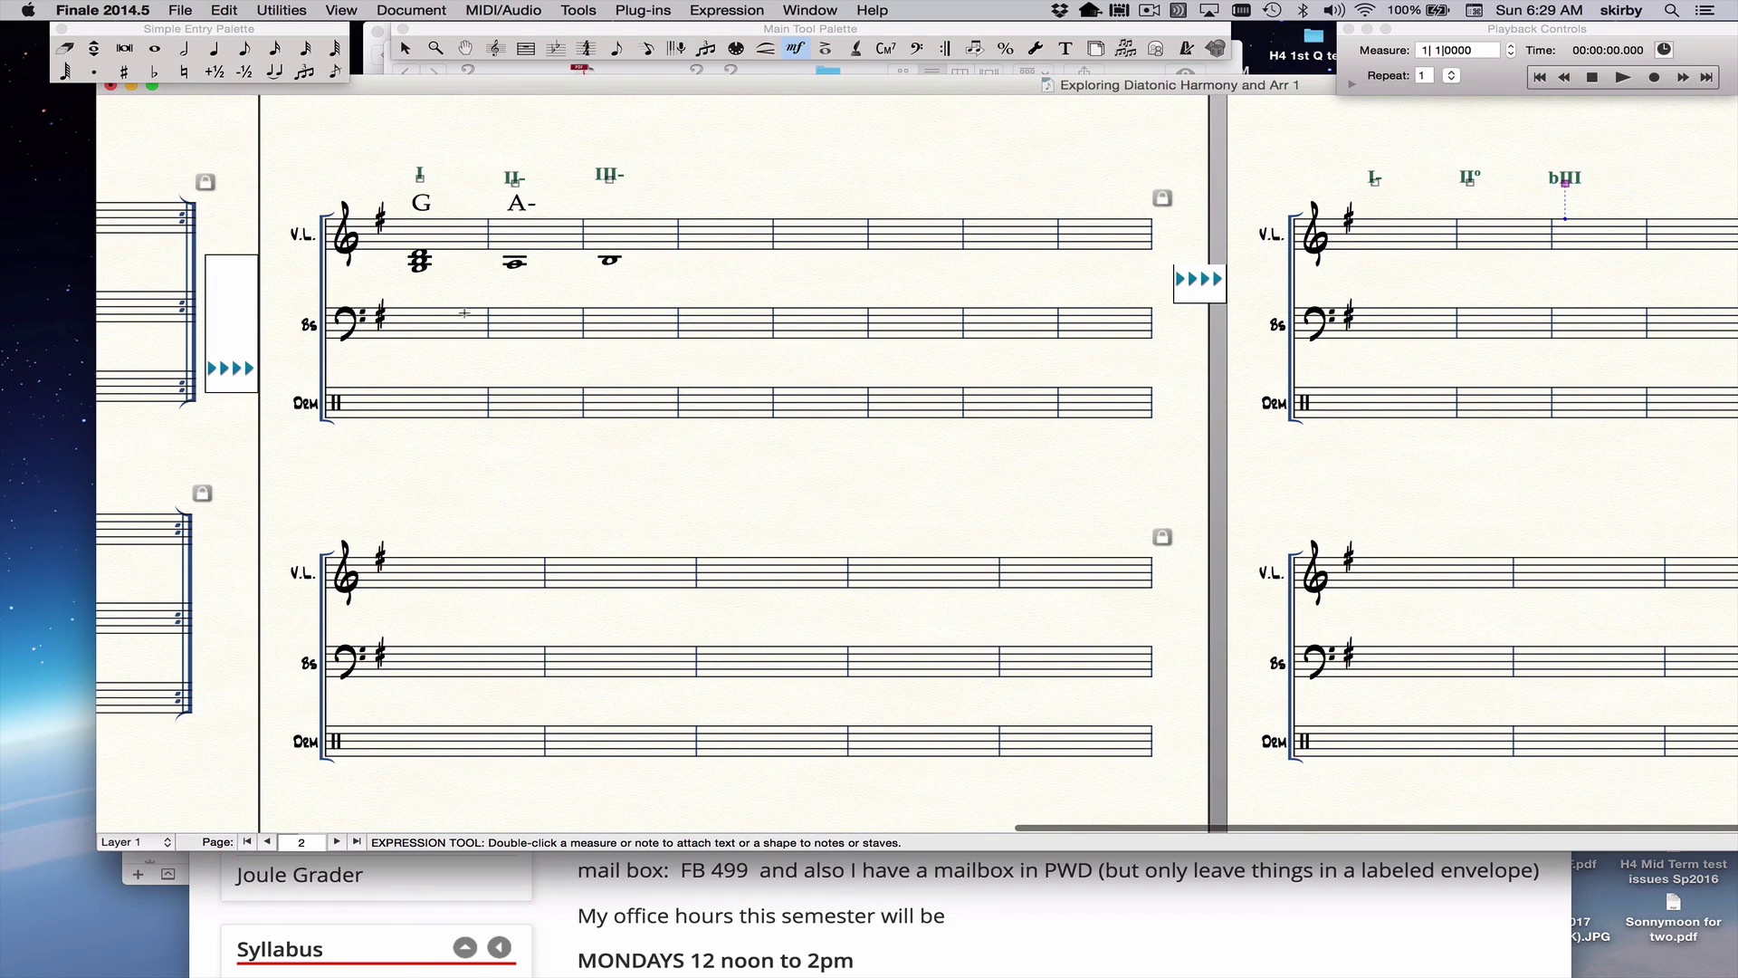
pyautogui.scroll(-2, 924, 343)
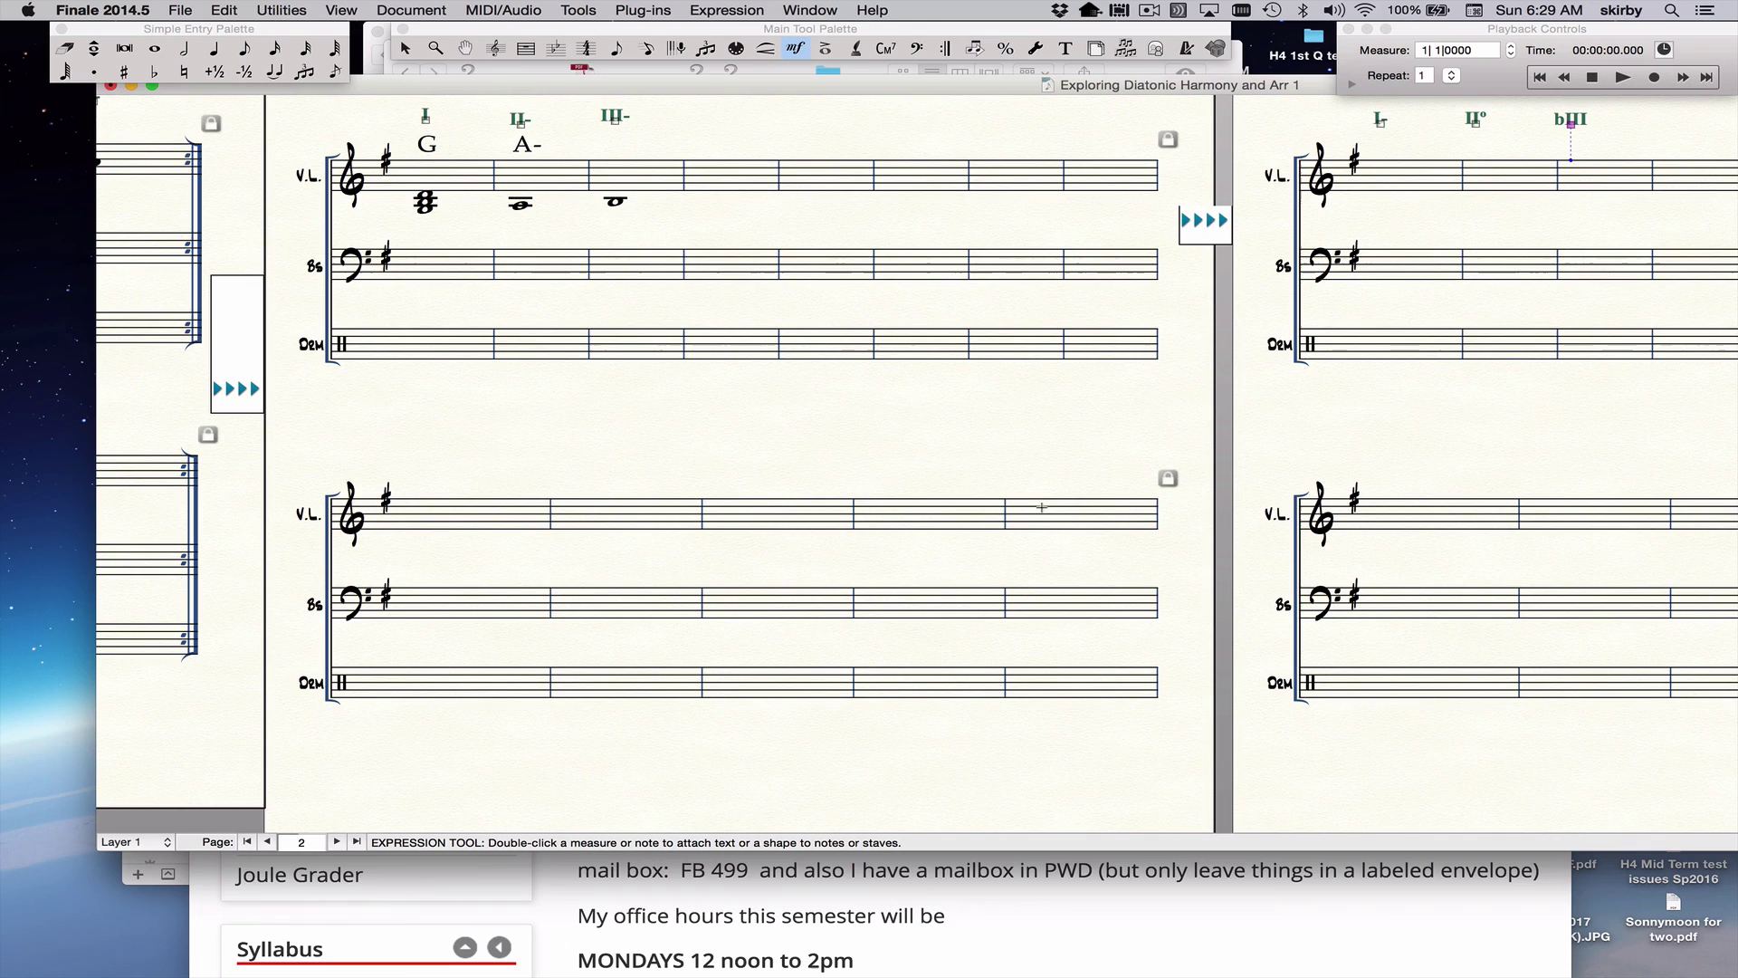
pyautogui.hscroll(5, 1048, 507)
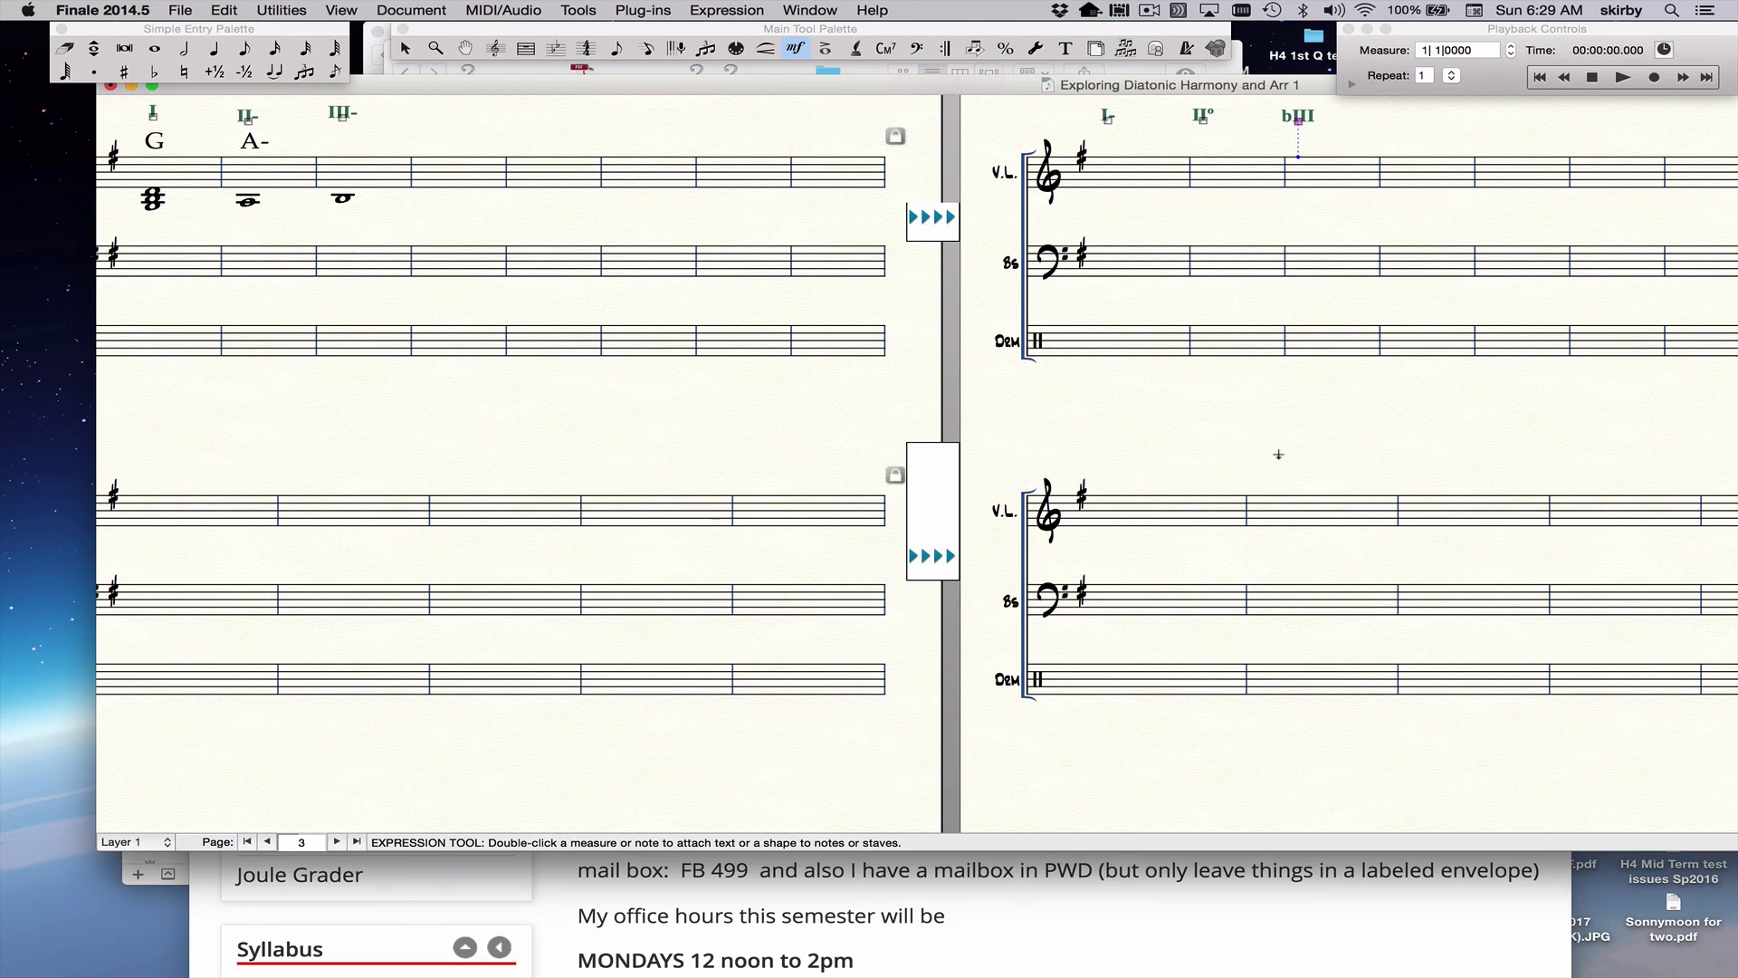
pyautogui.hscroll(-6, 1278, 454)
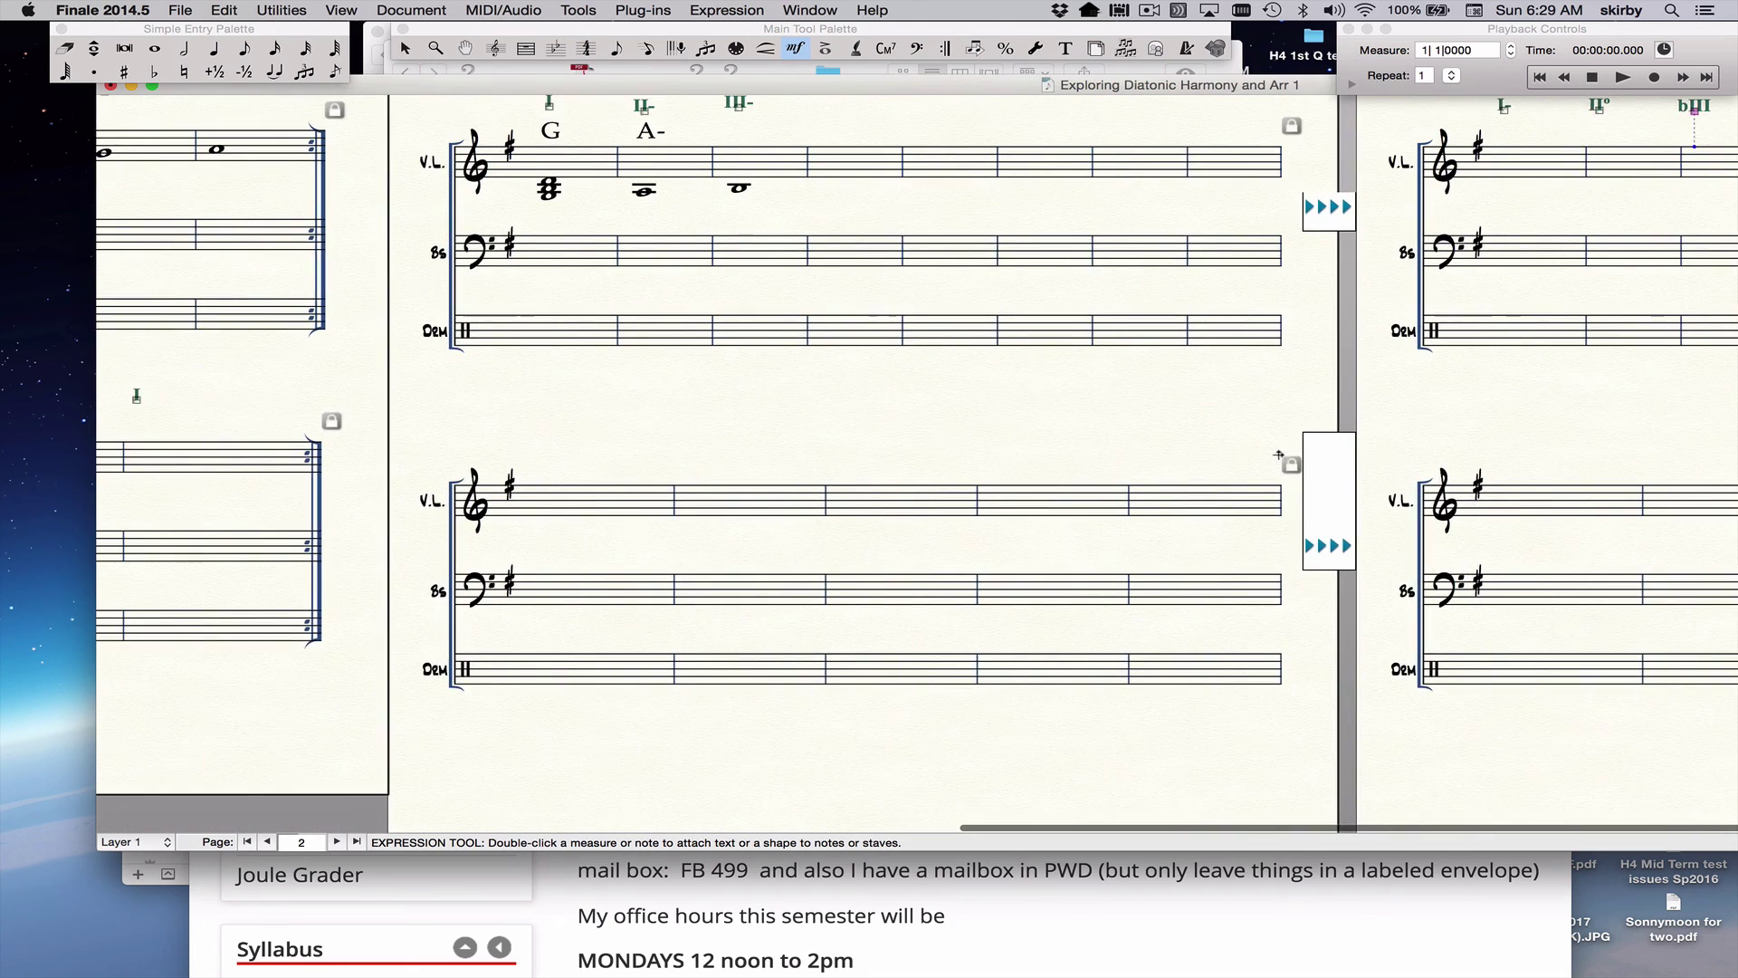
pyautogui.hscroll(-4, 1260, 448)
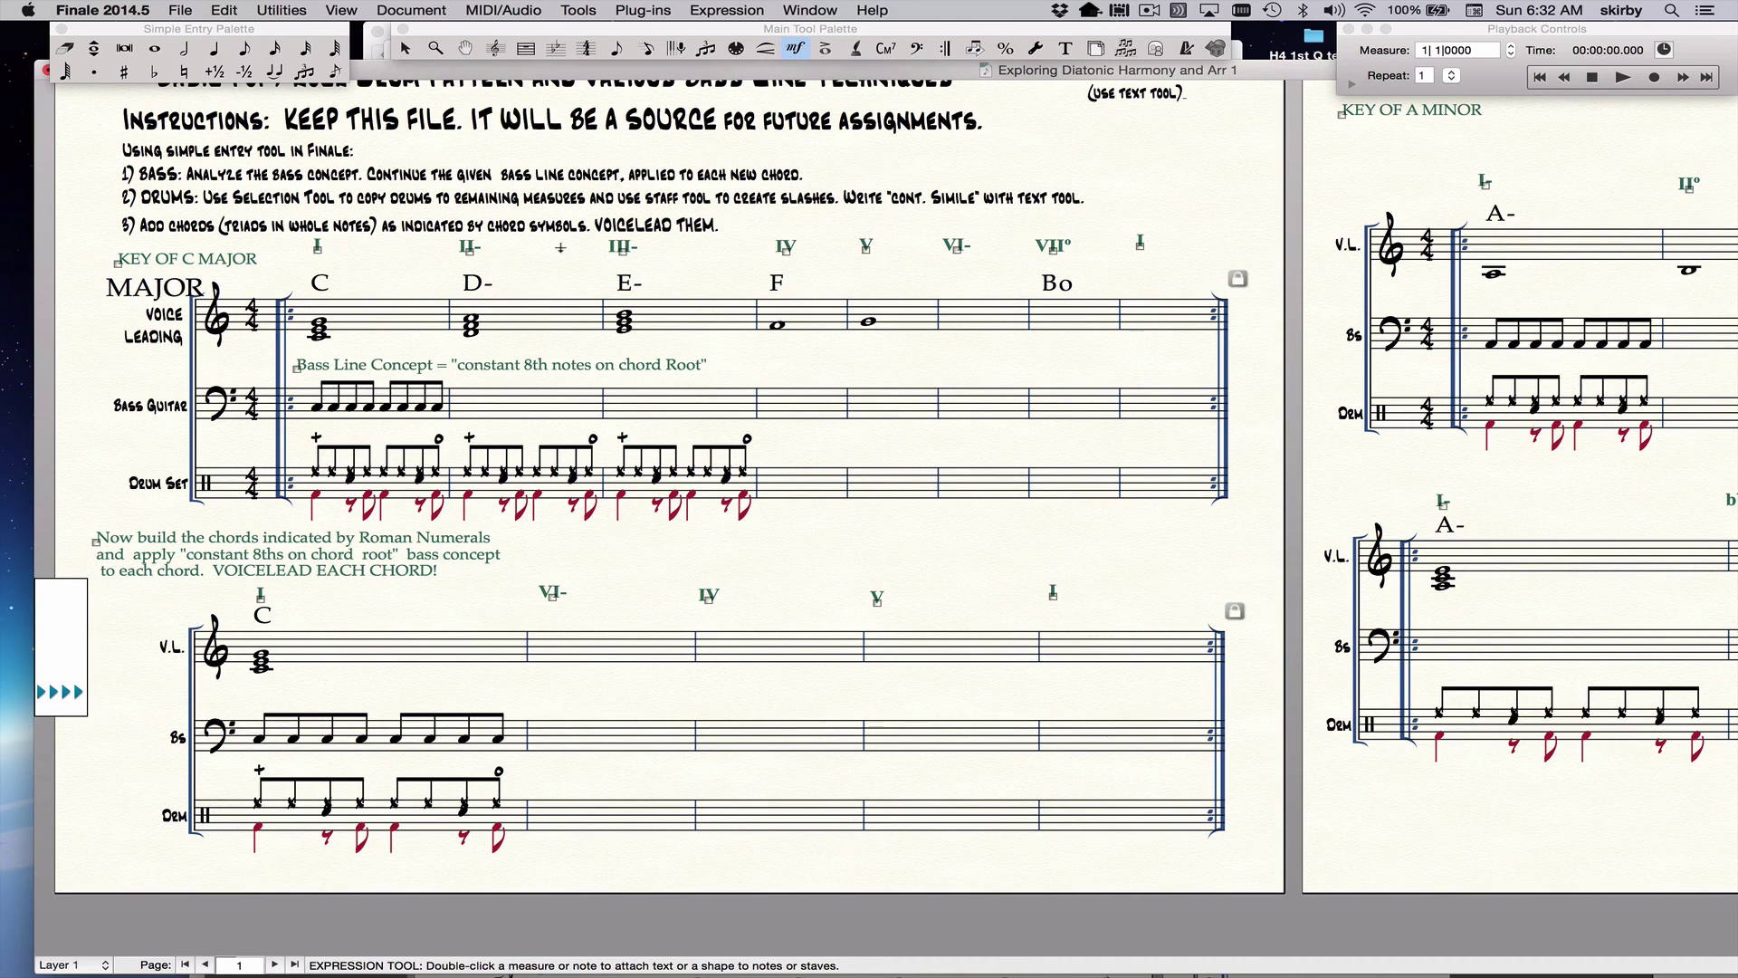
# Move the Playback Controls beside the score, expand them, and set To: End of Piece
pyautogui.press('Escape')
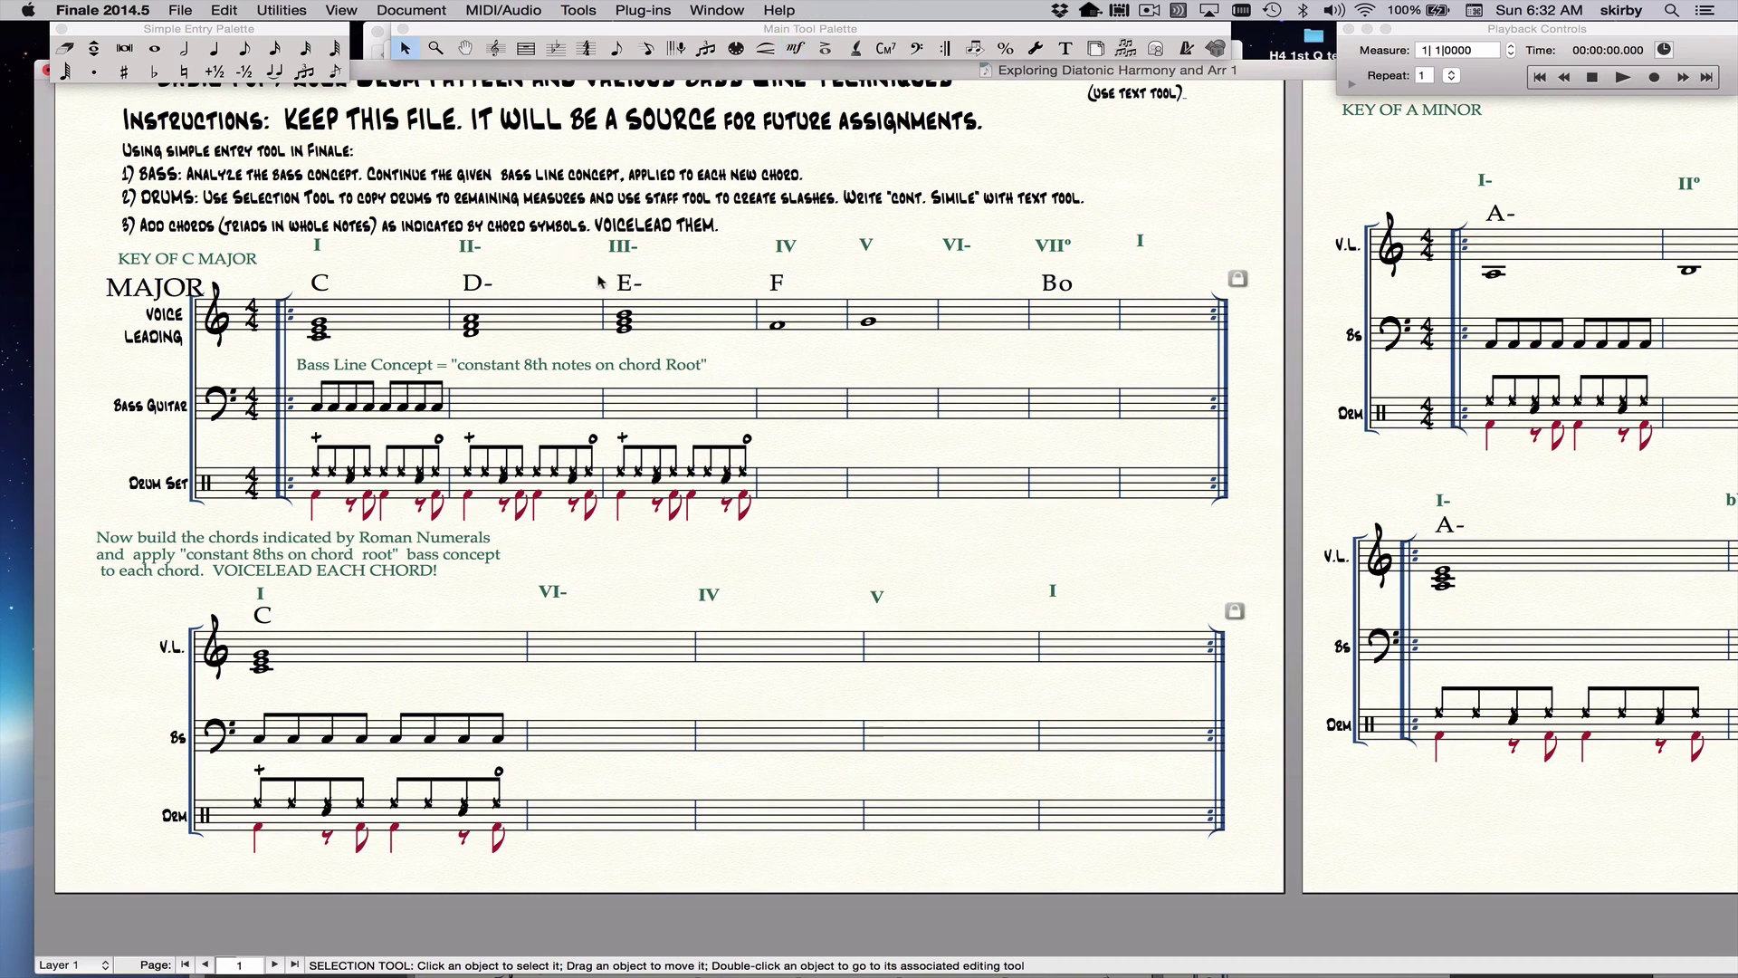
pyautogui.moveTo(1477, 36); pyautogui.dragTo(934, 122)
pyautogui.click(809, 171)
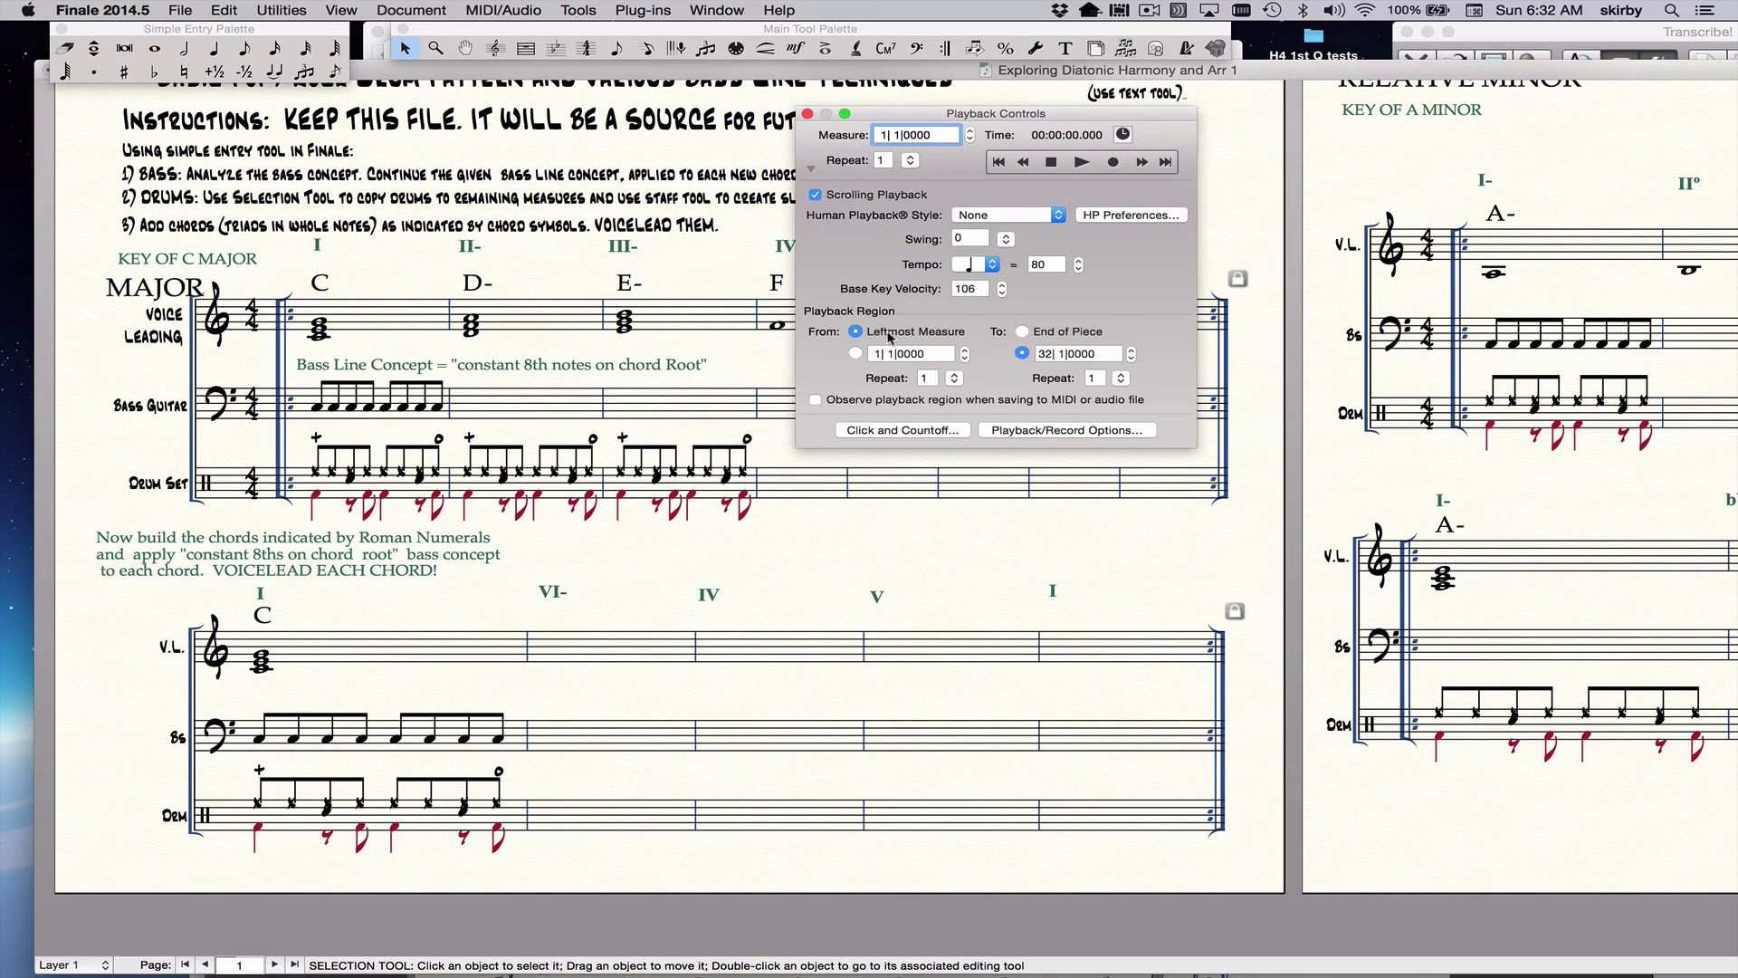
pyautogui.click(1022, 332)
# Test playback with Play and Stop, then collapse the Playback Controls palette
pyautogui.click(1083, 163)
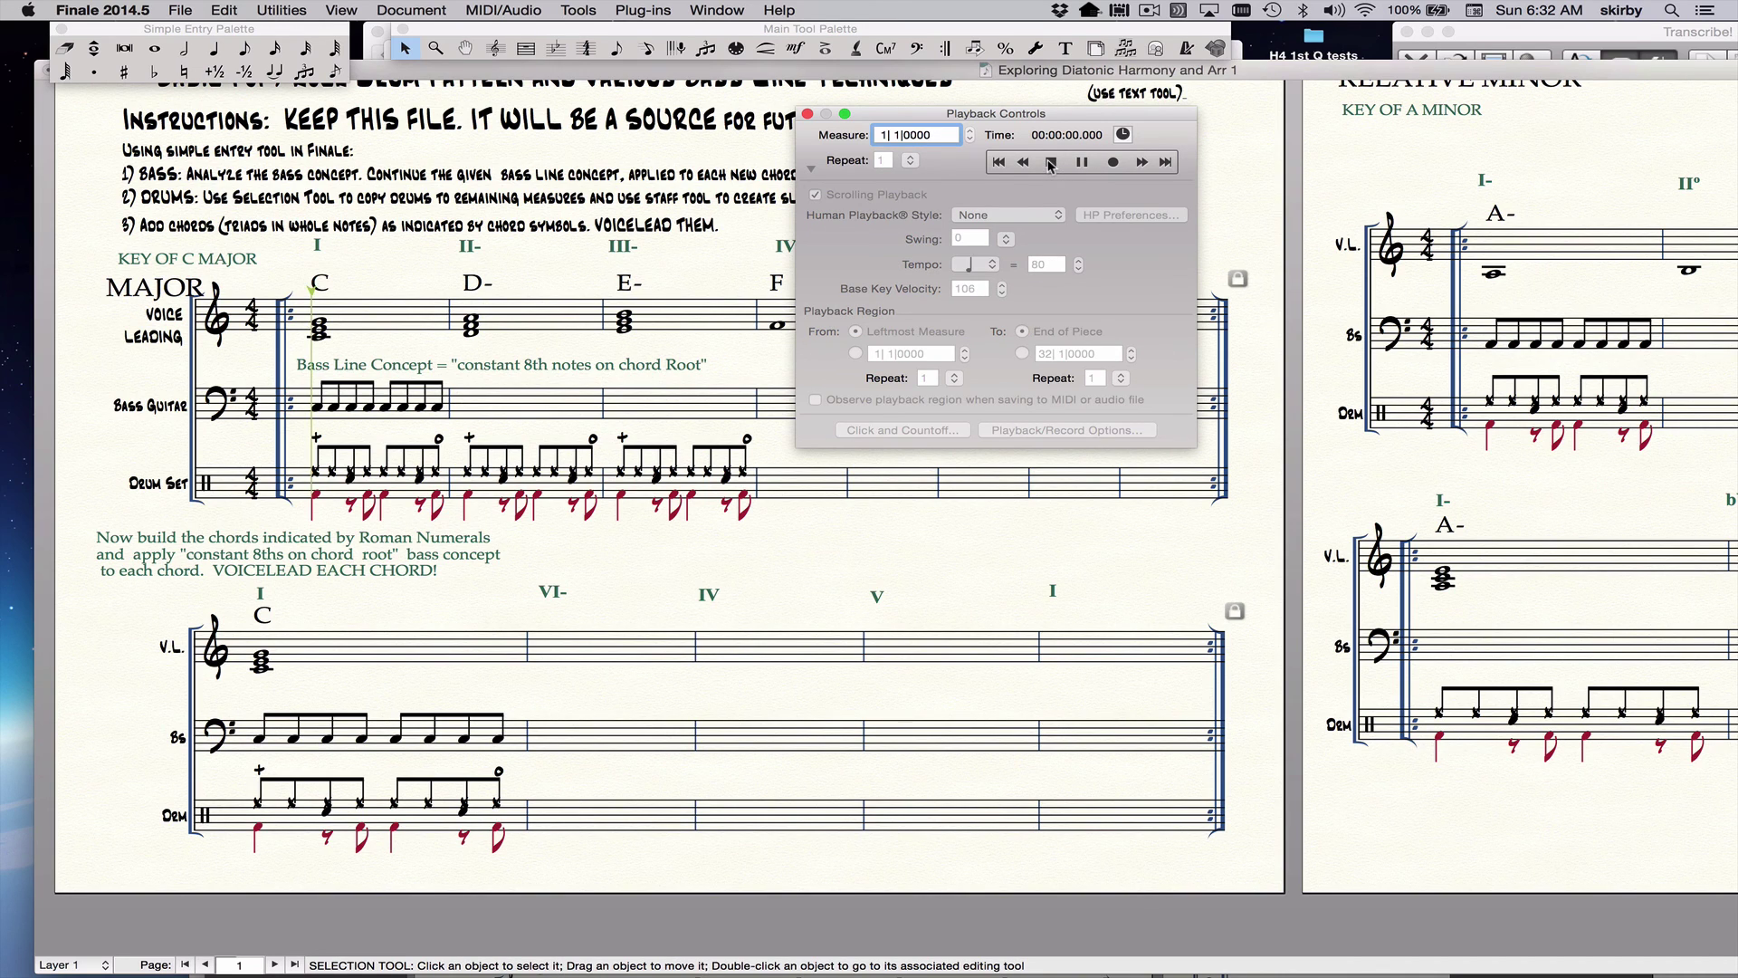
pyautogui.click(1051, 163)
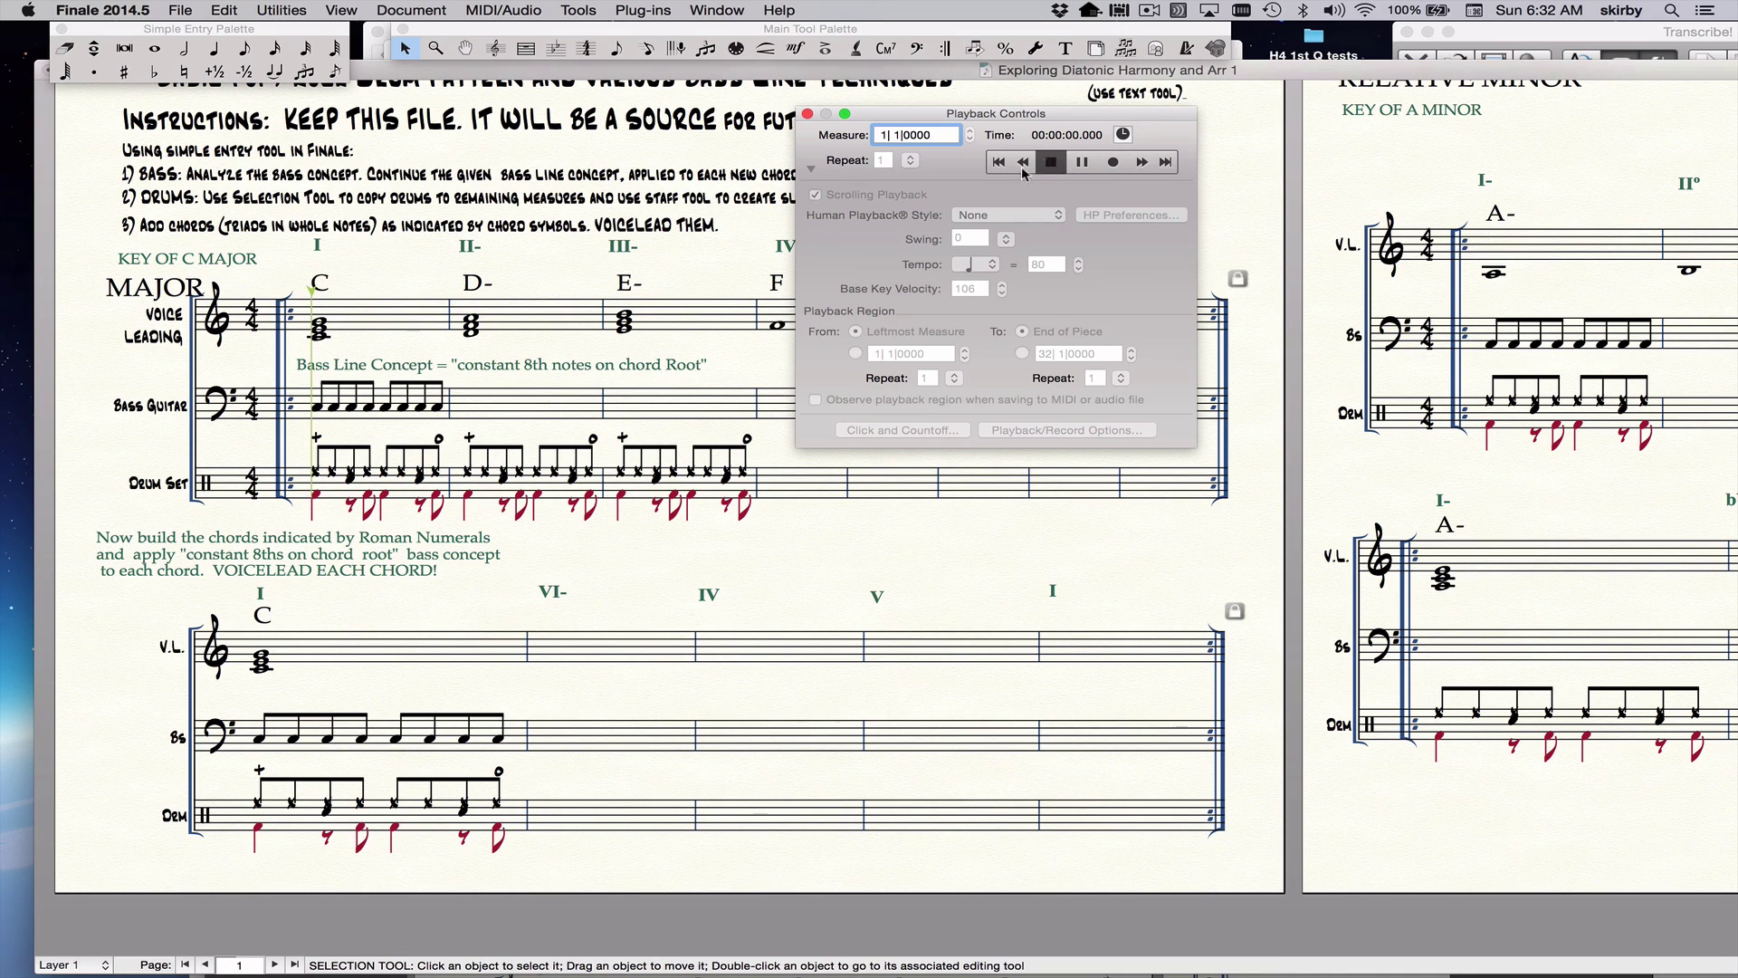
pyautogui.click(812, 171)
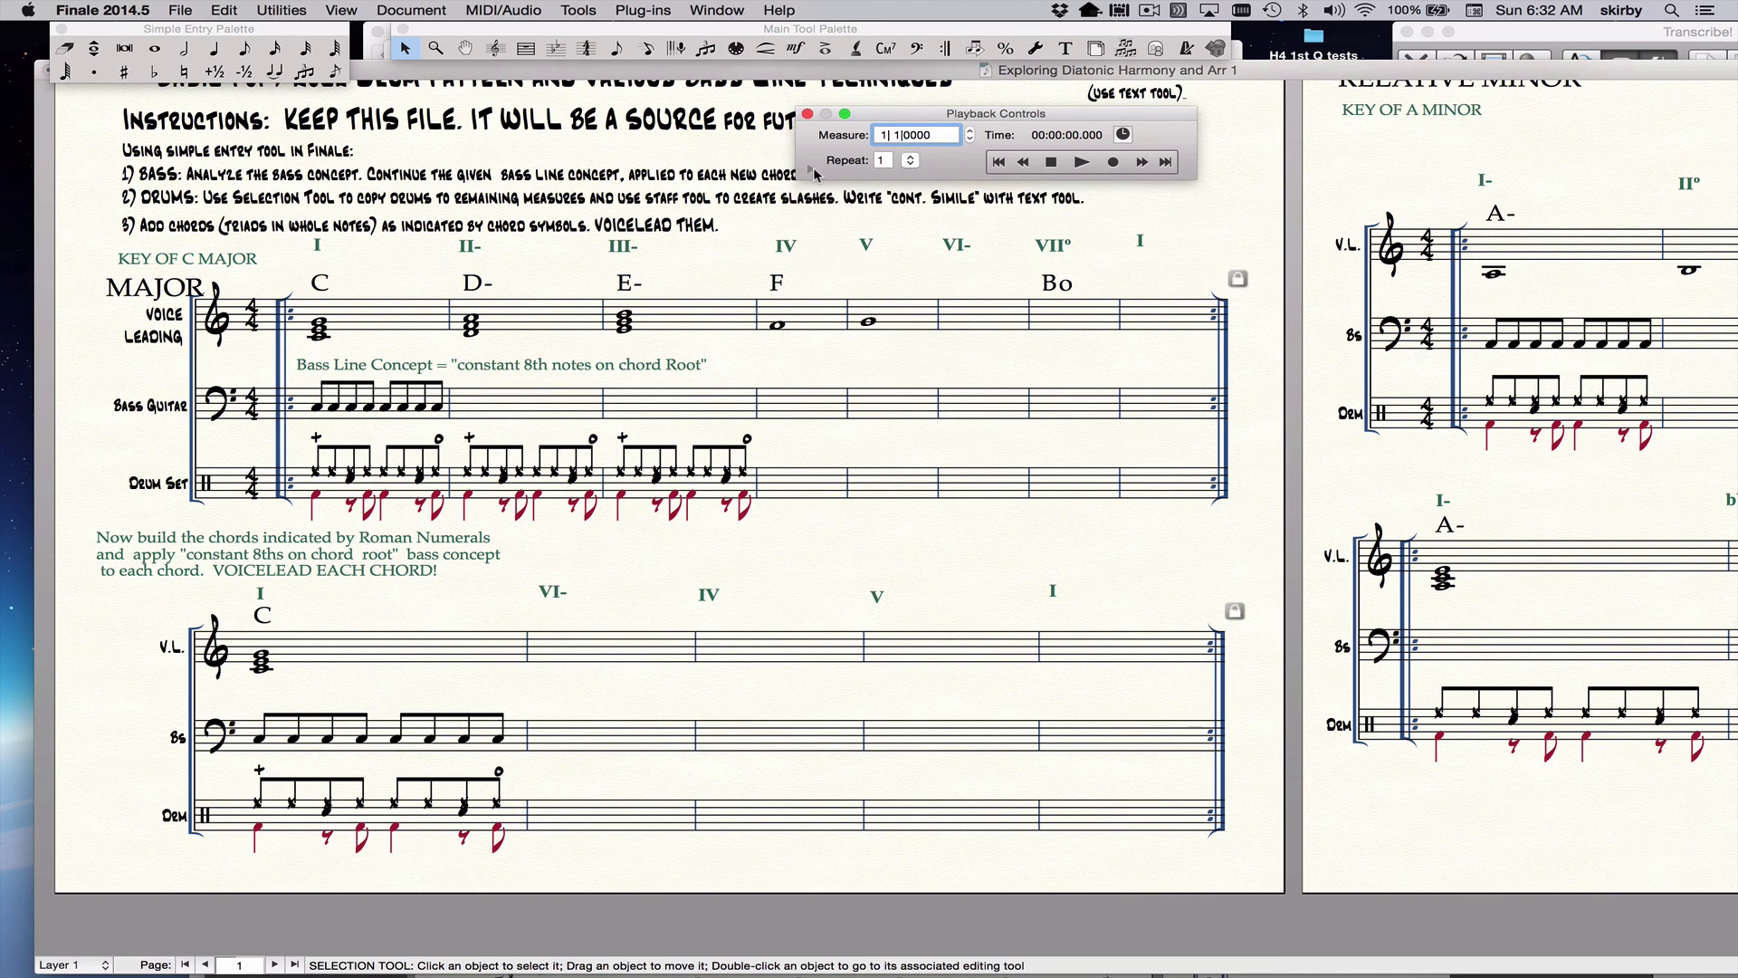
pyautogui.click(813, 168)
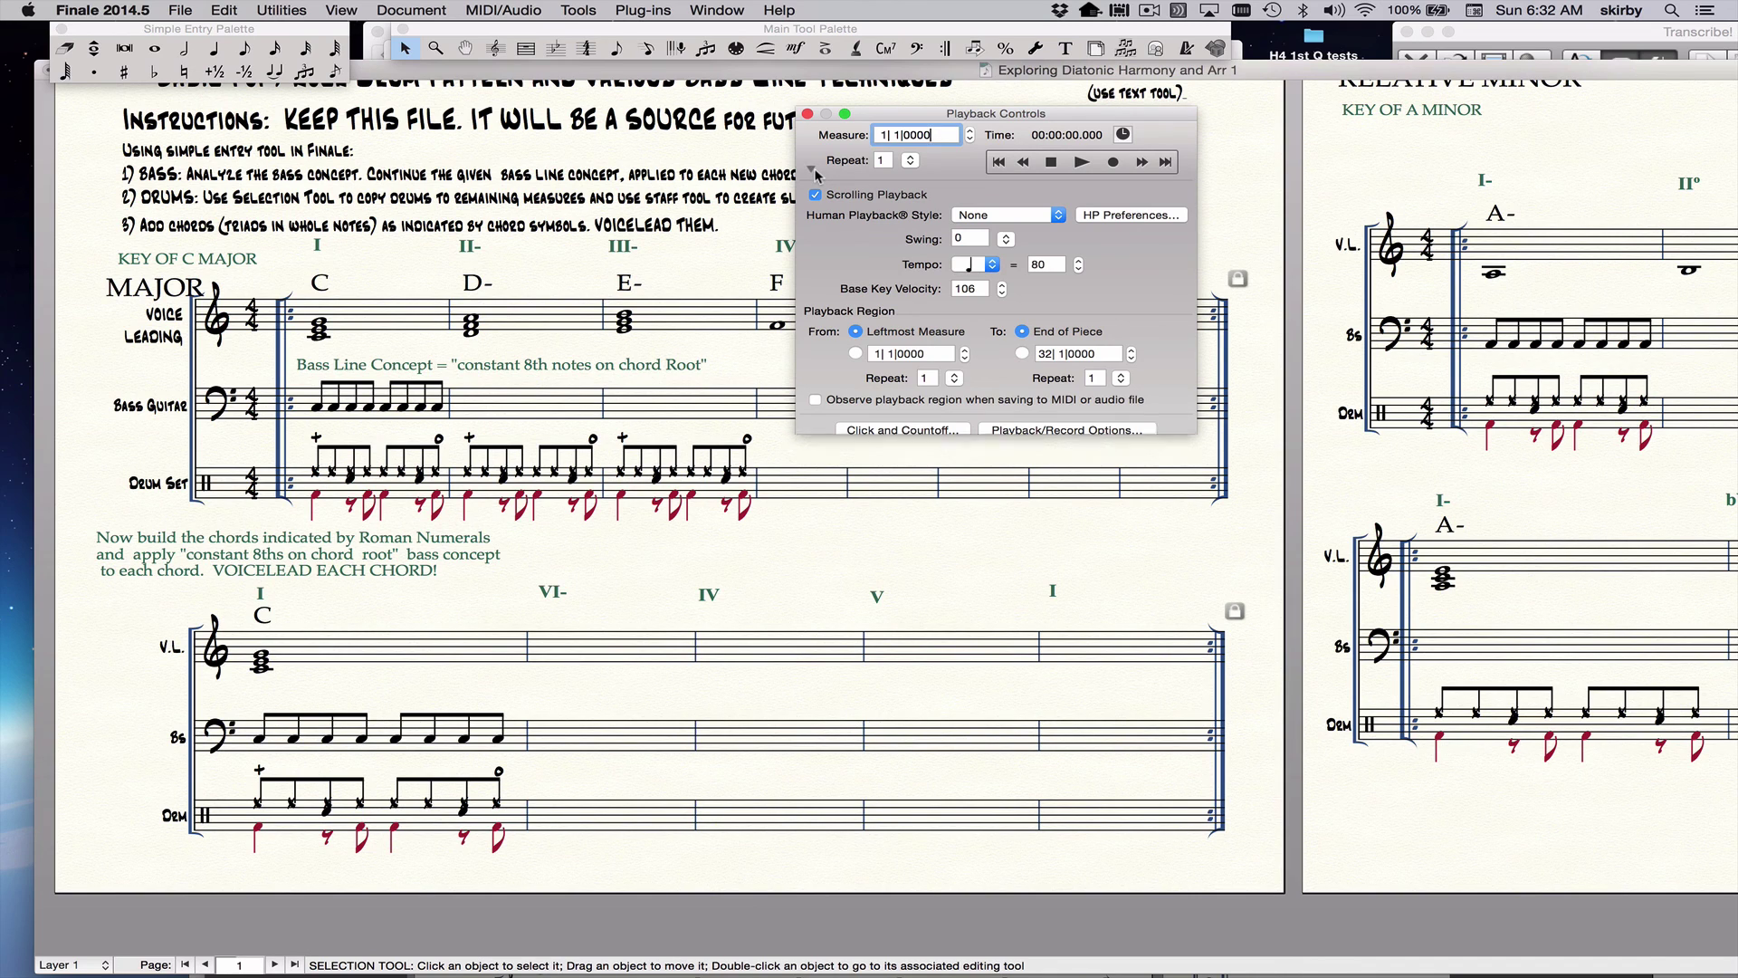
pyautogui.click(813, 169)
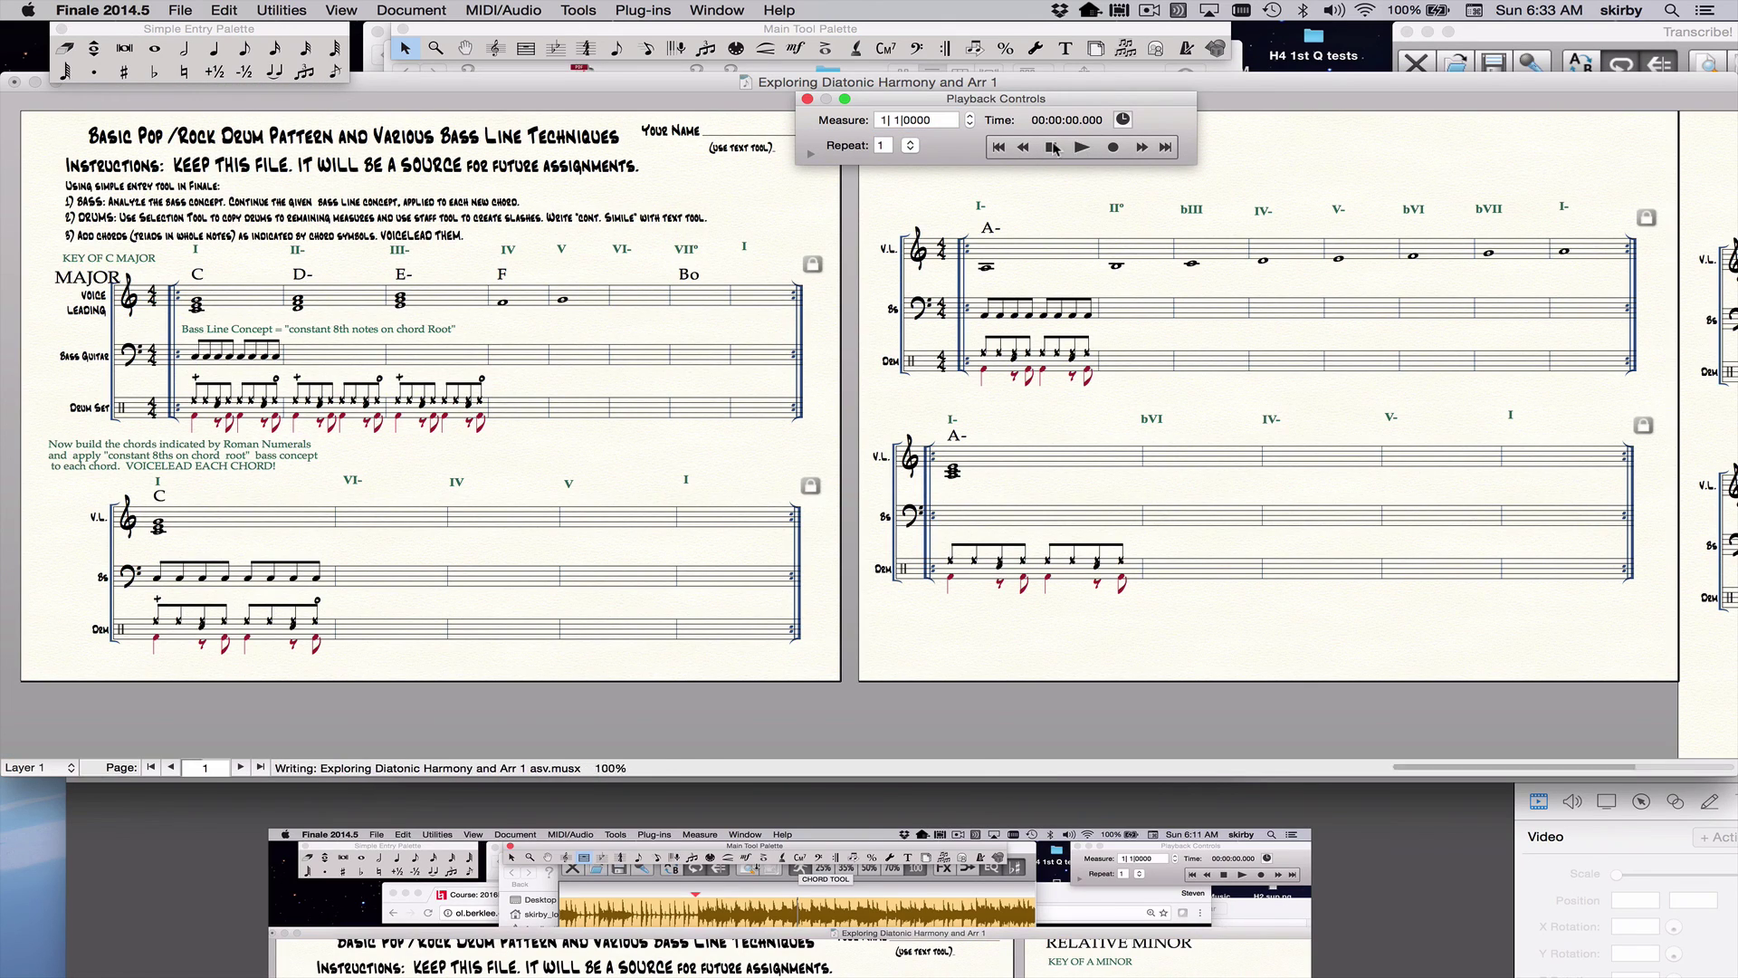
pyautogui.click(1080, 148)
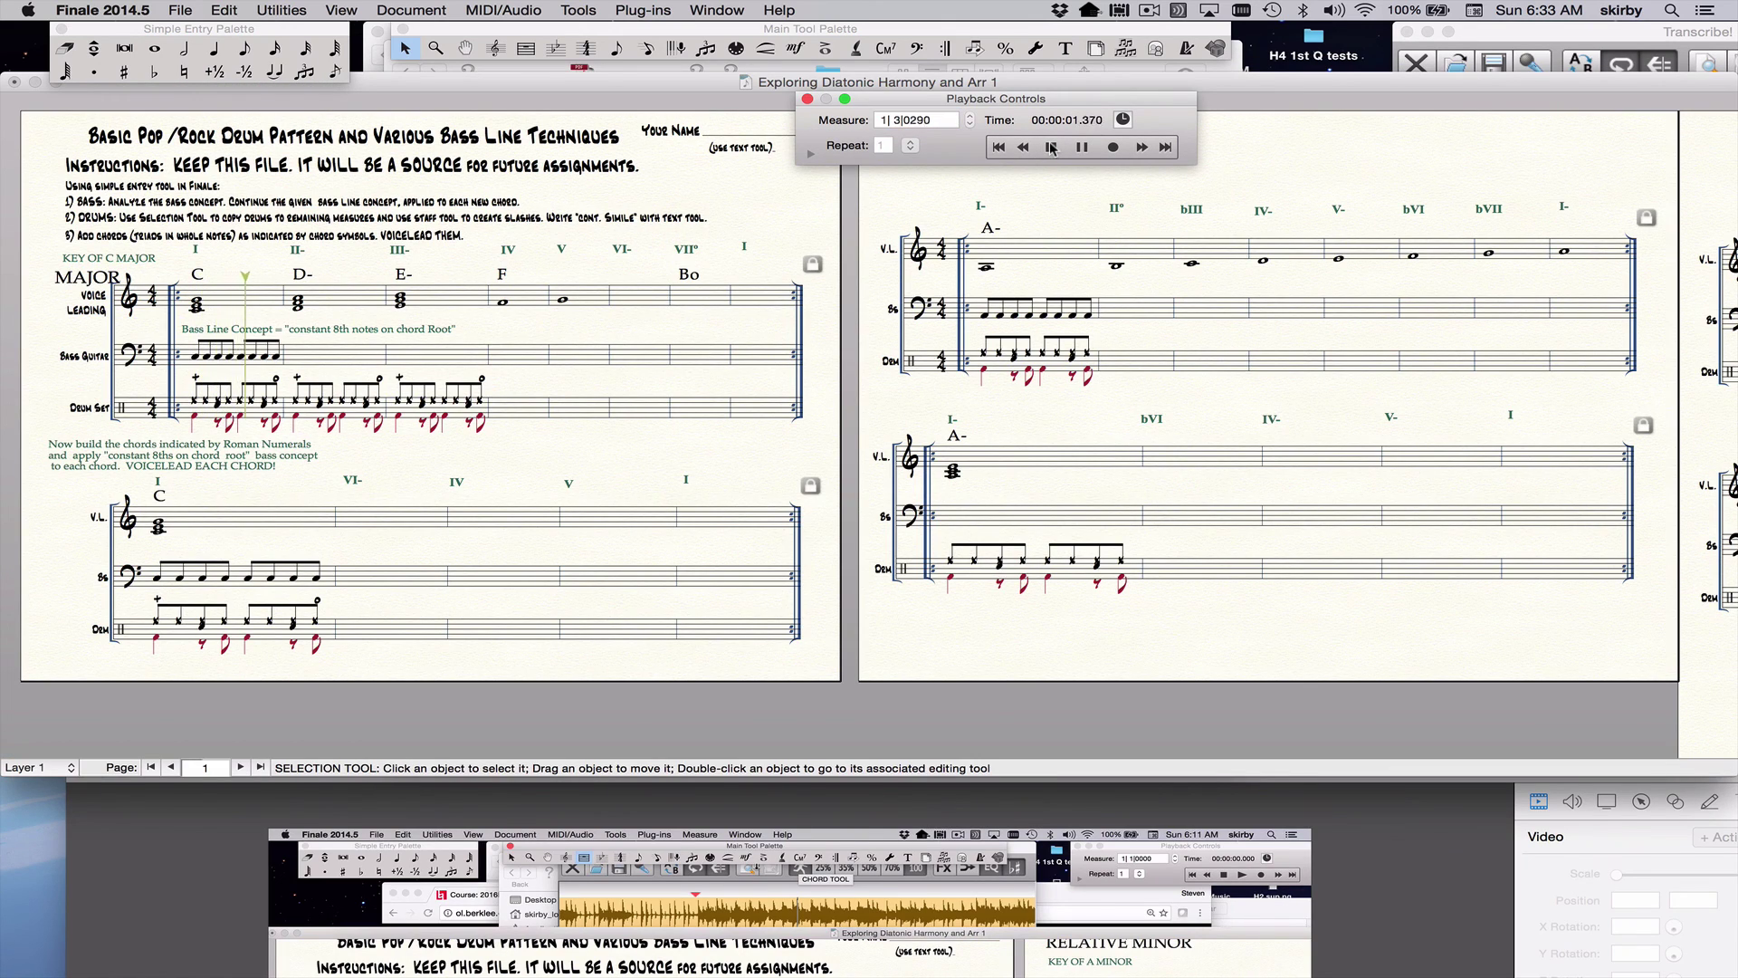
pyautogui.click(1051, 148)
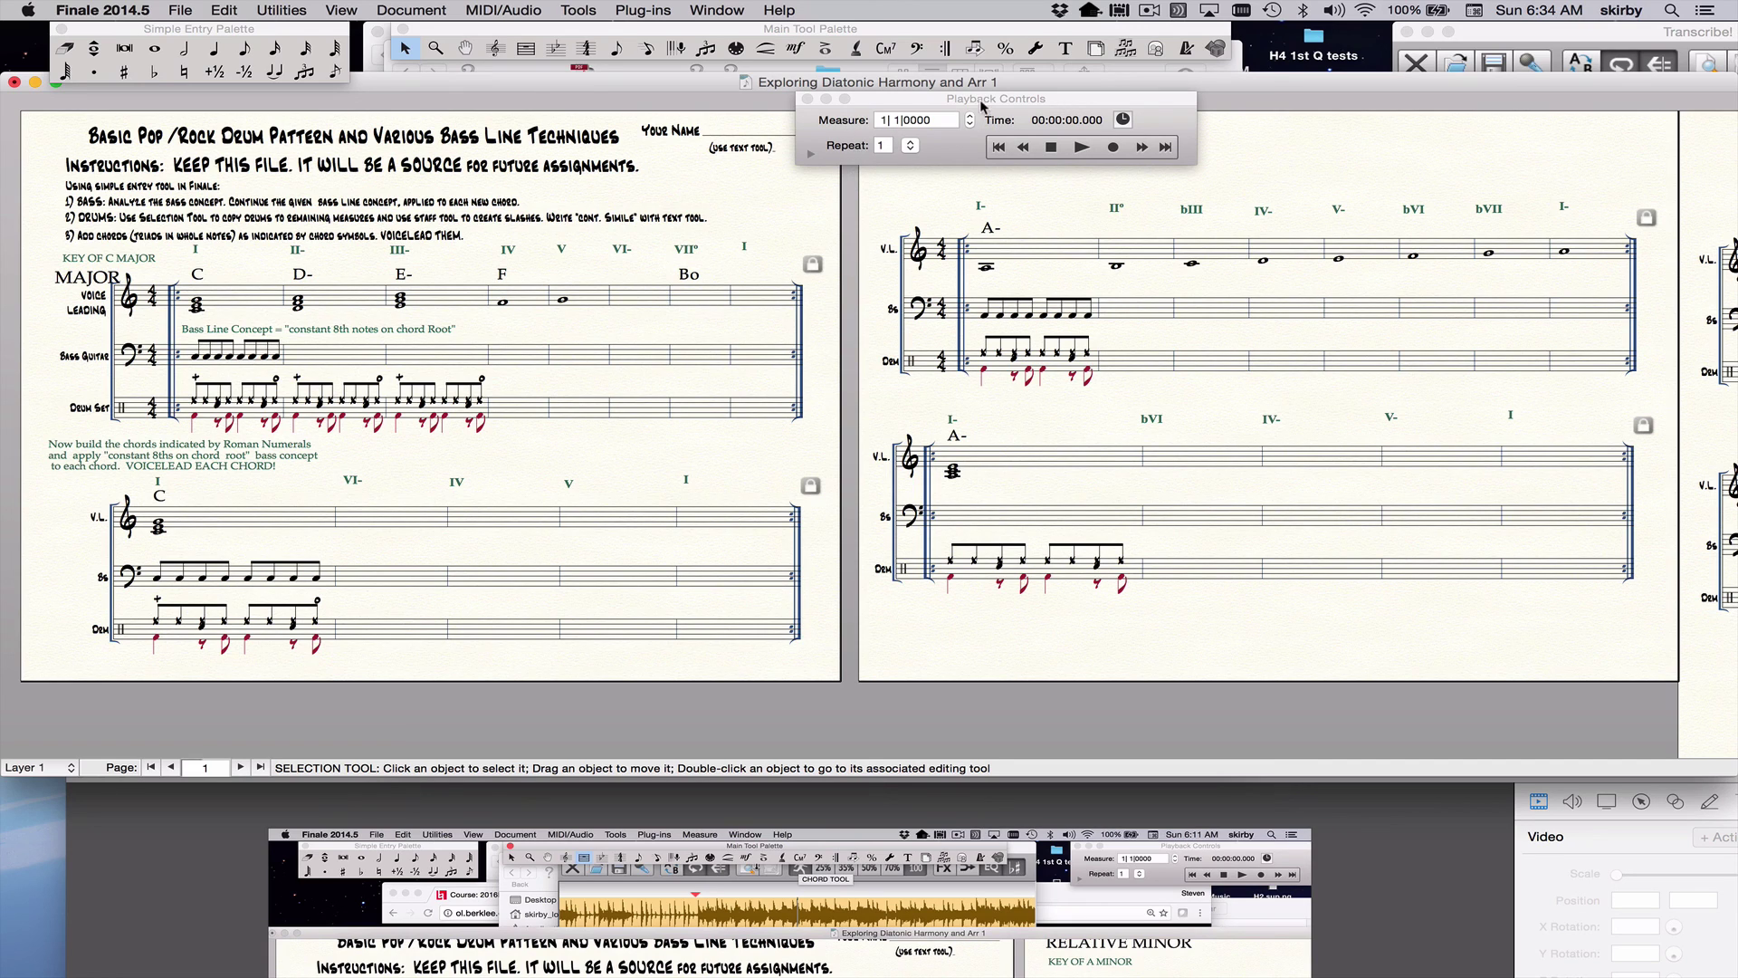
pyautogui.click(937, 107)
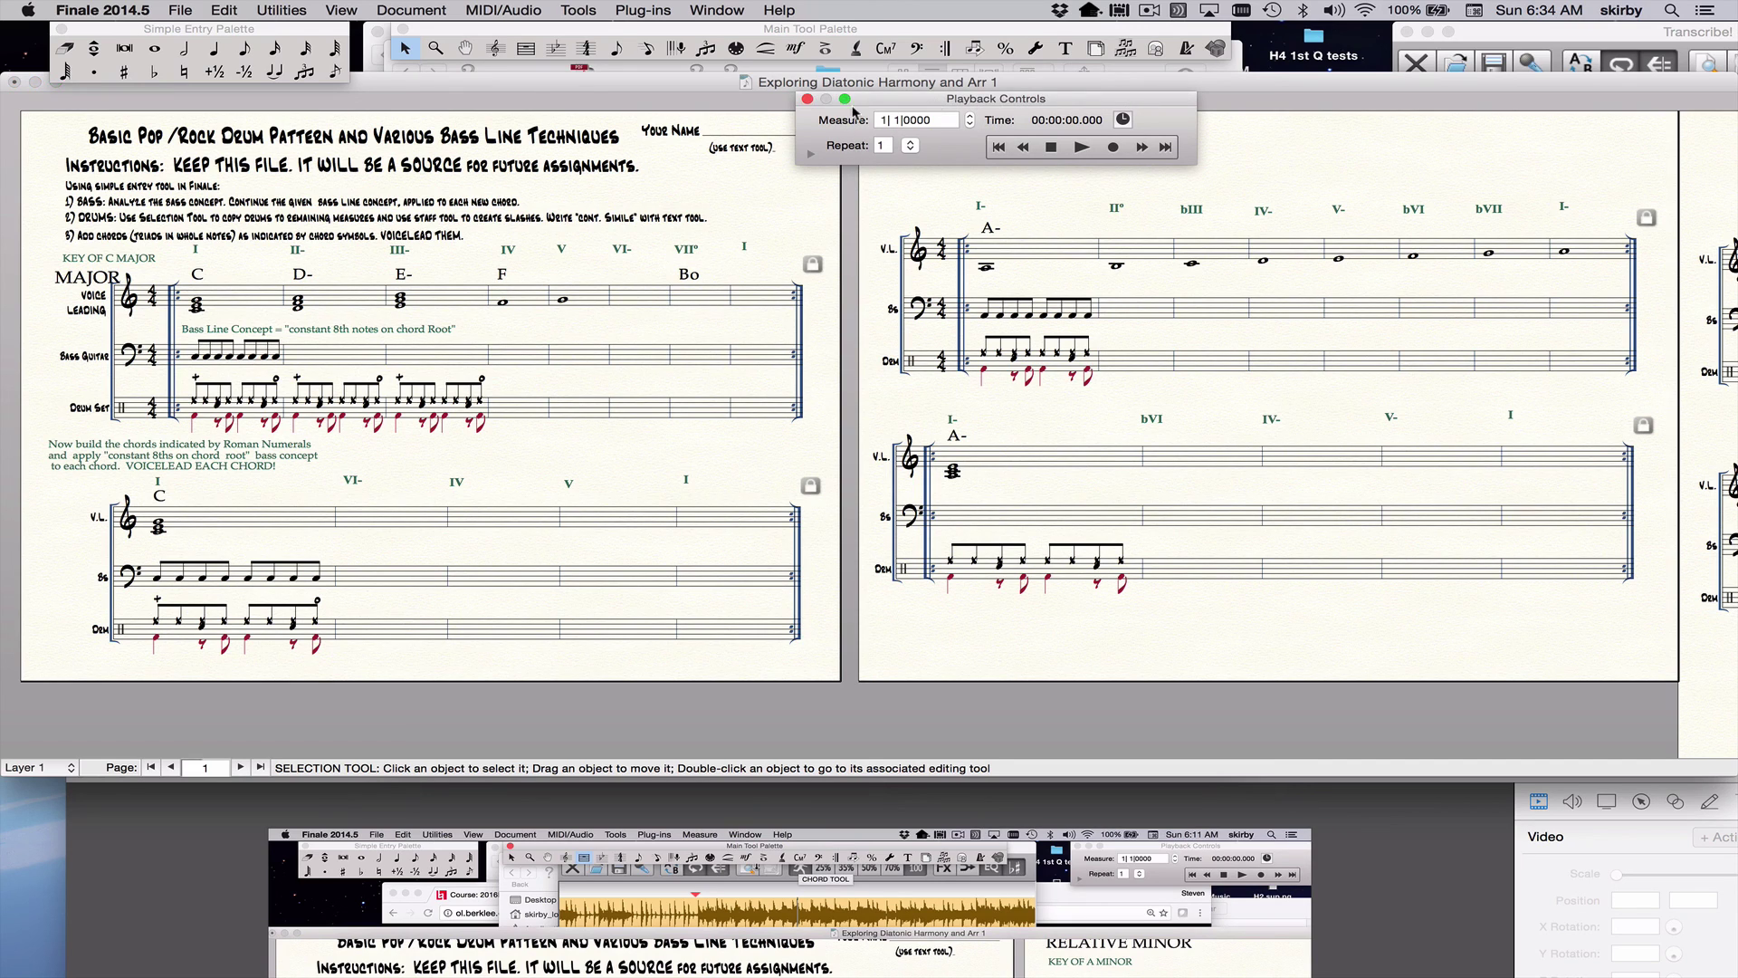
# Close Playback Controls, then play and stop the score from the D- measure
pyautogui.click(808, 100)
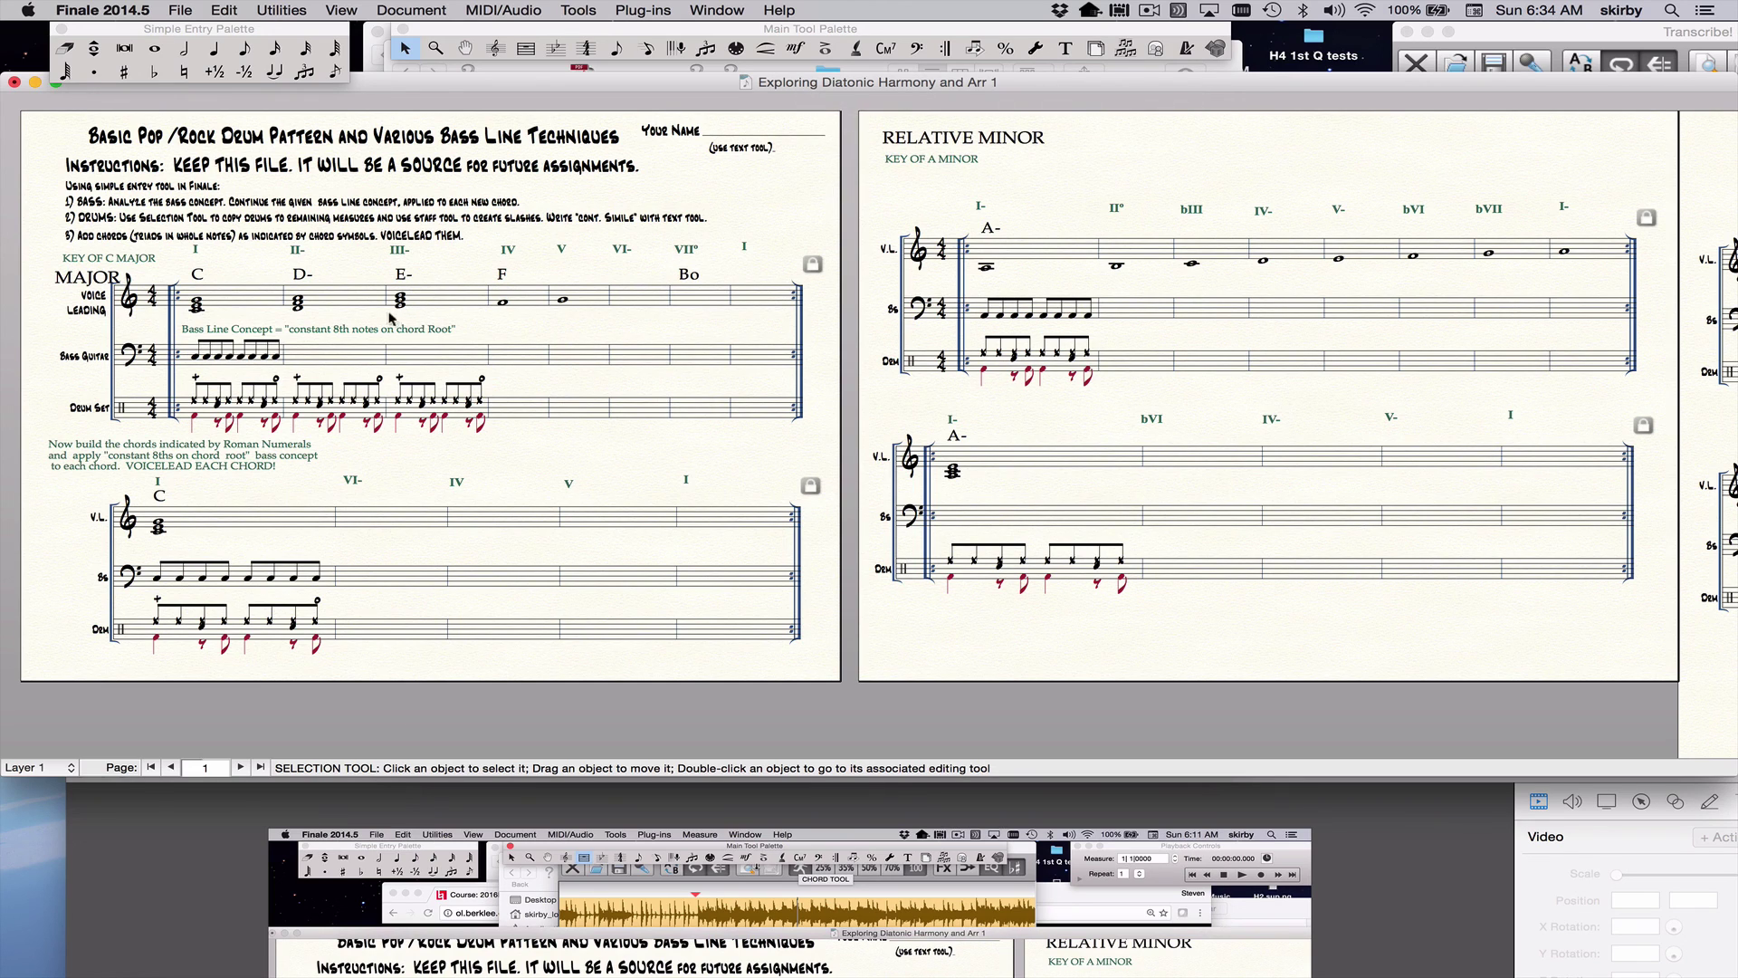
pyautogui.click(368, 306)
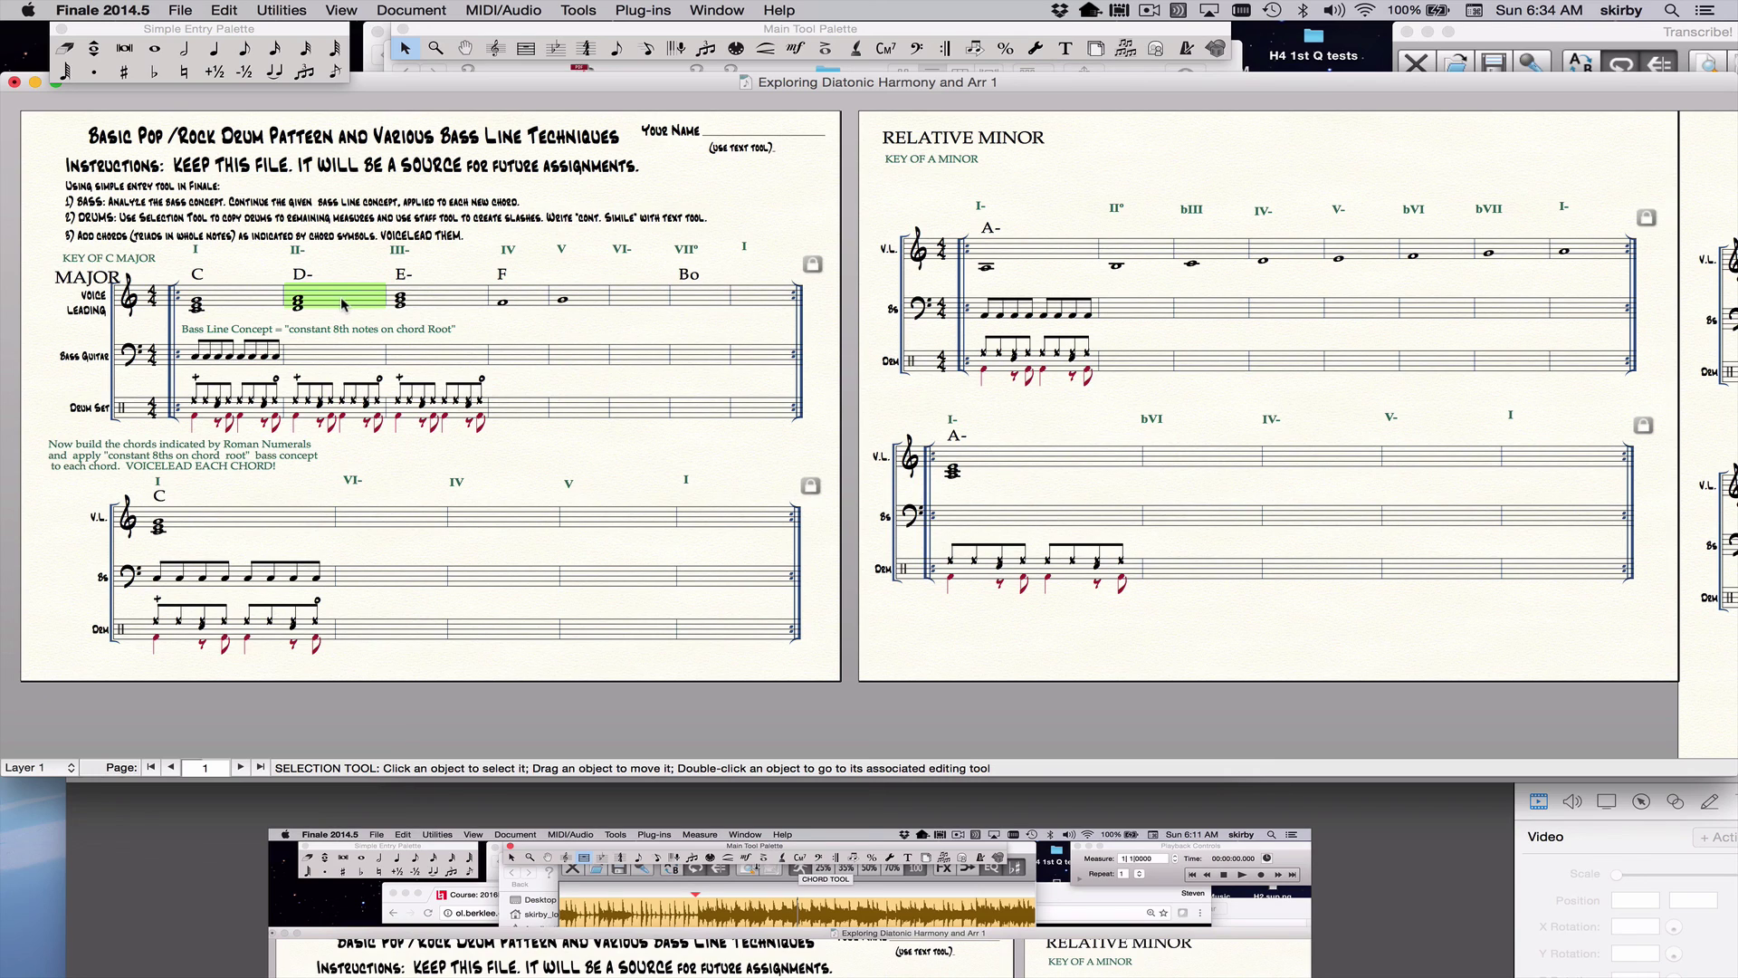
pyautogui.press('space')
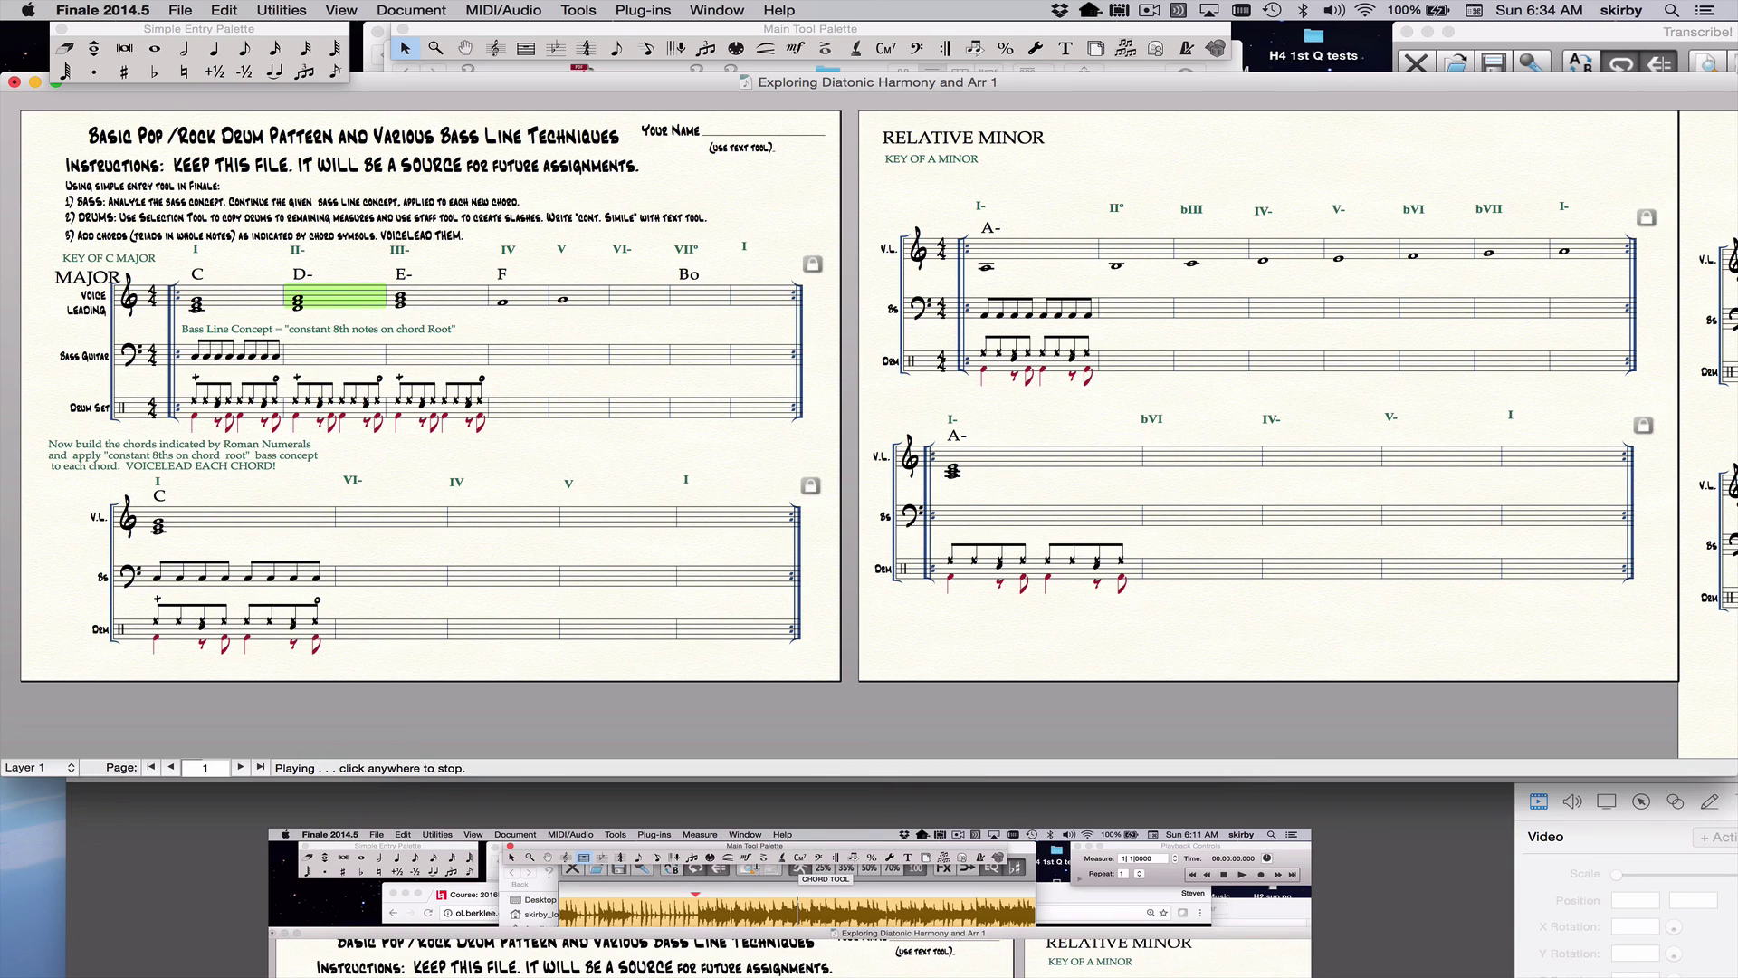
pyautogui.press('space')
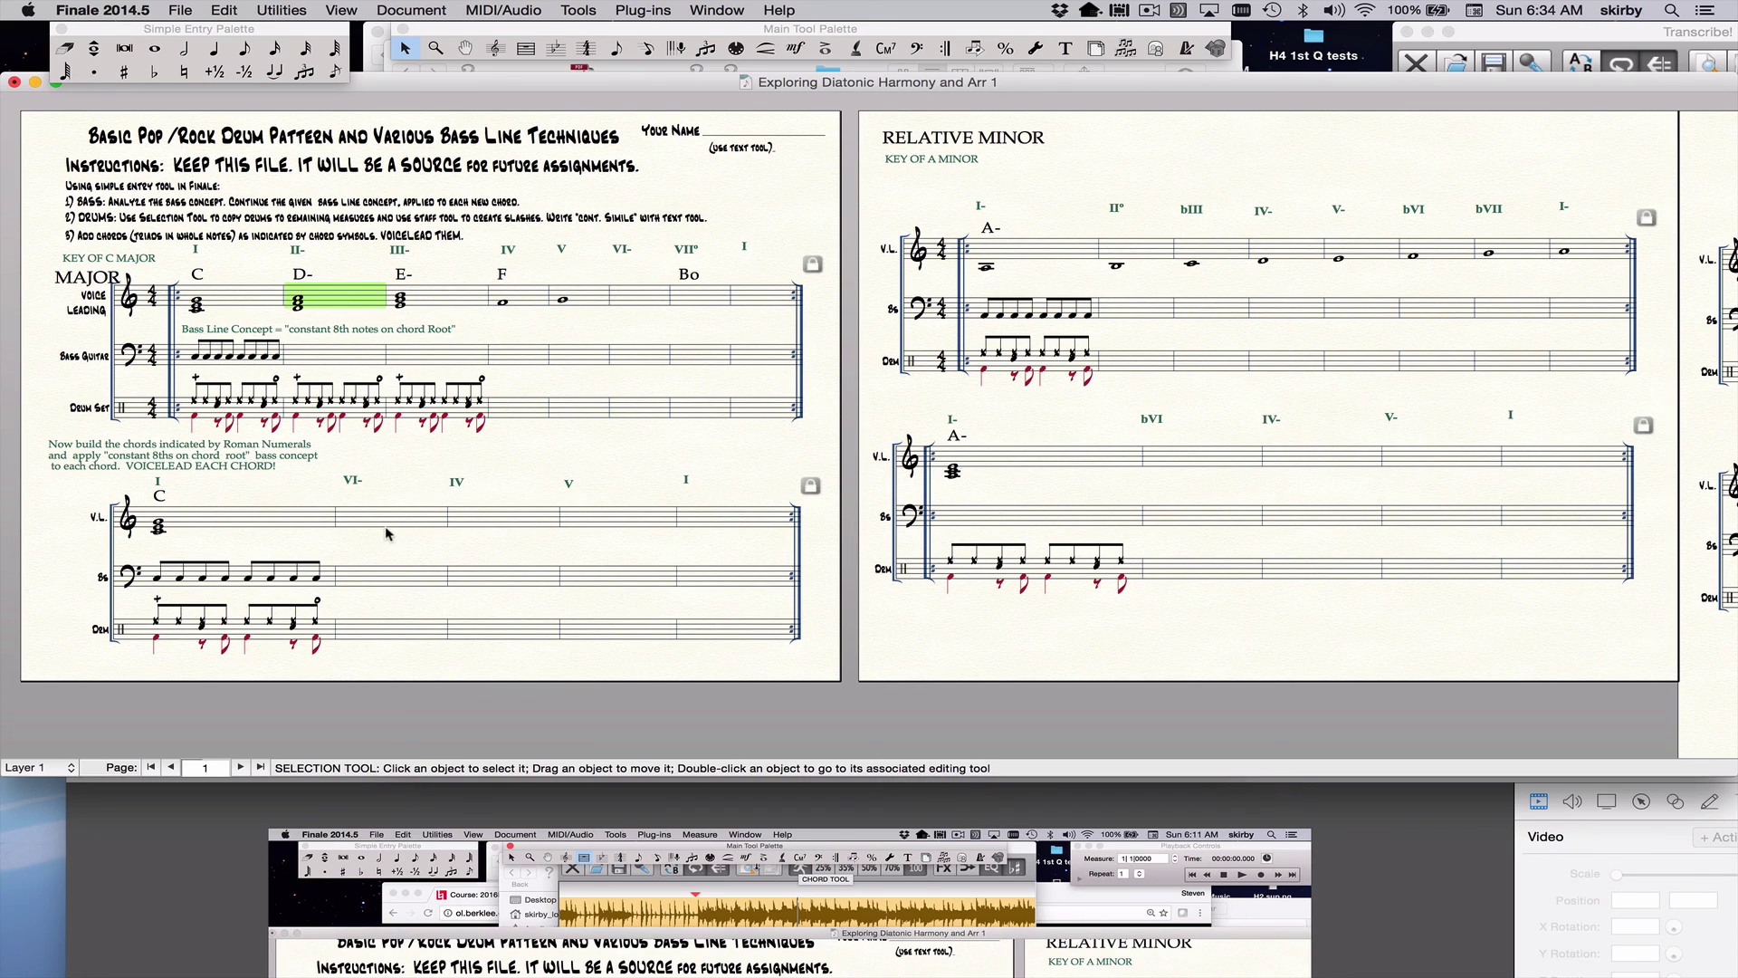
# Play and stop from the lower C major system's first measure, then open the Window menu
pyautogui.click(275, 520)
pyautogui.press('space')
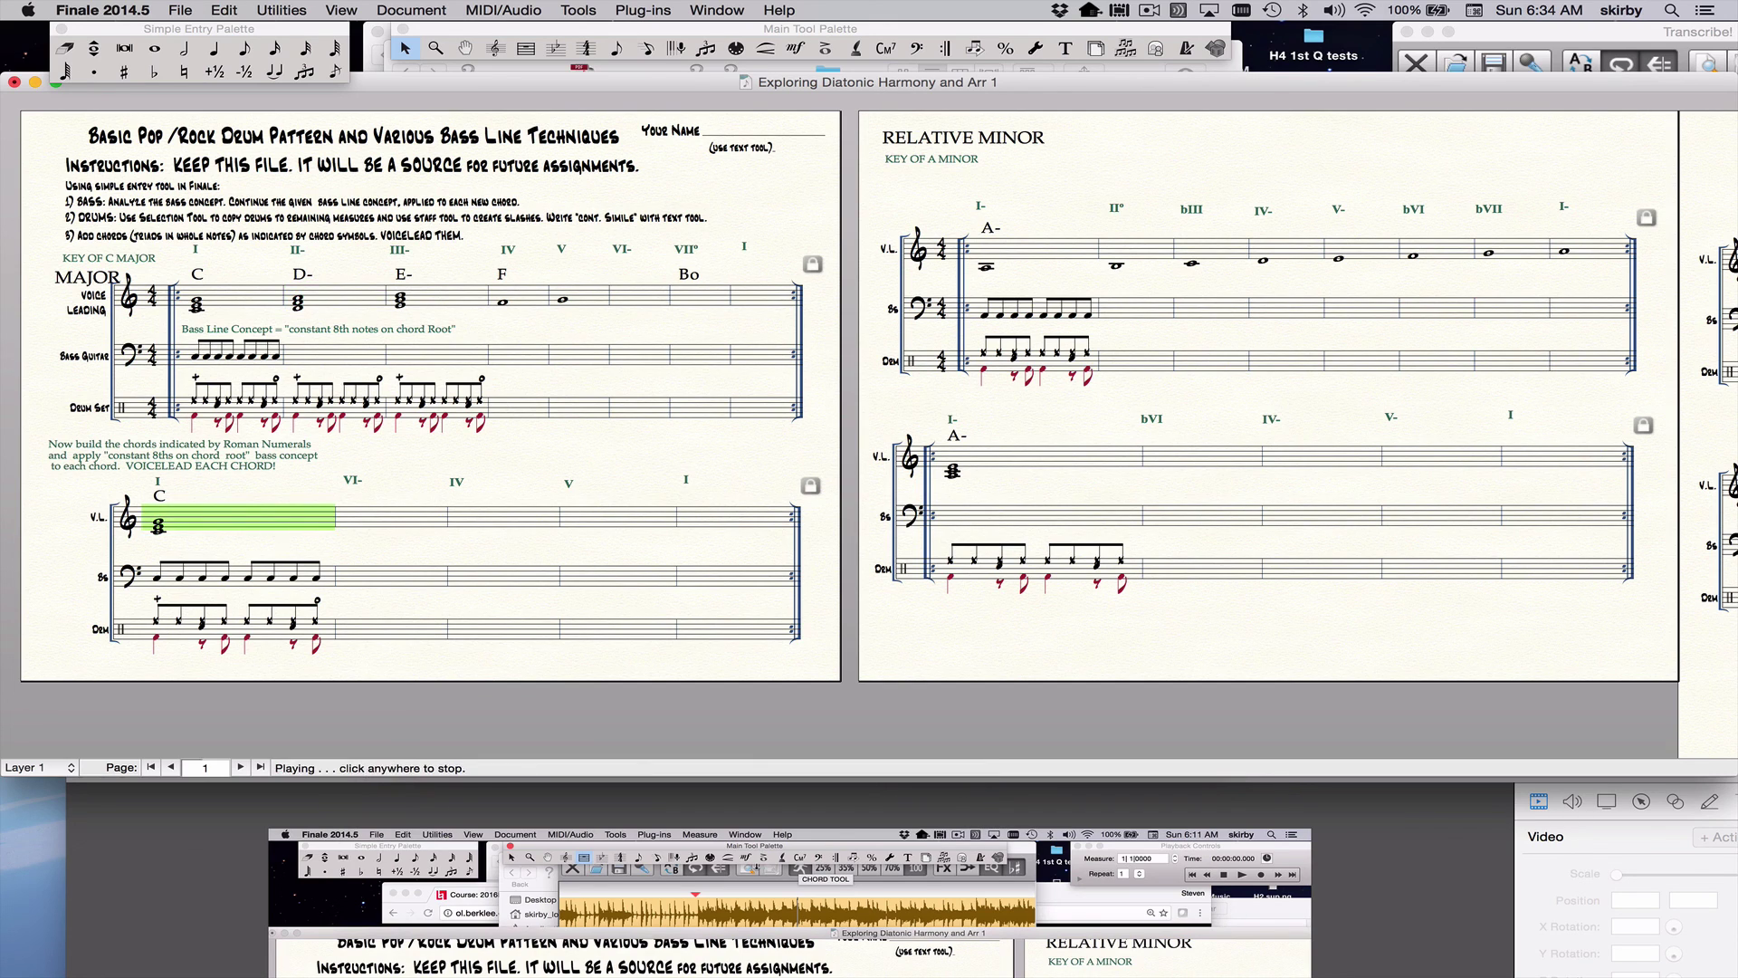
pyautogui.press('space')
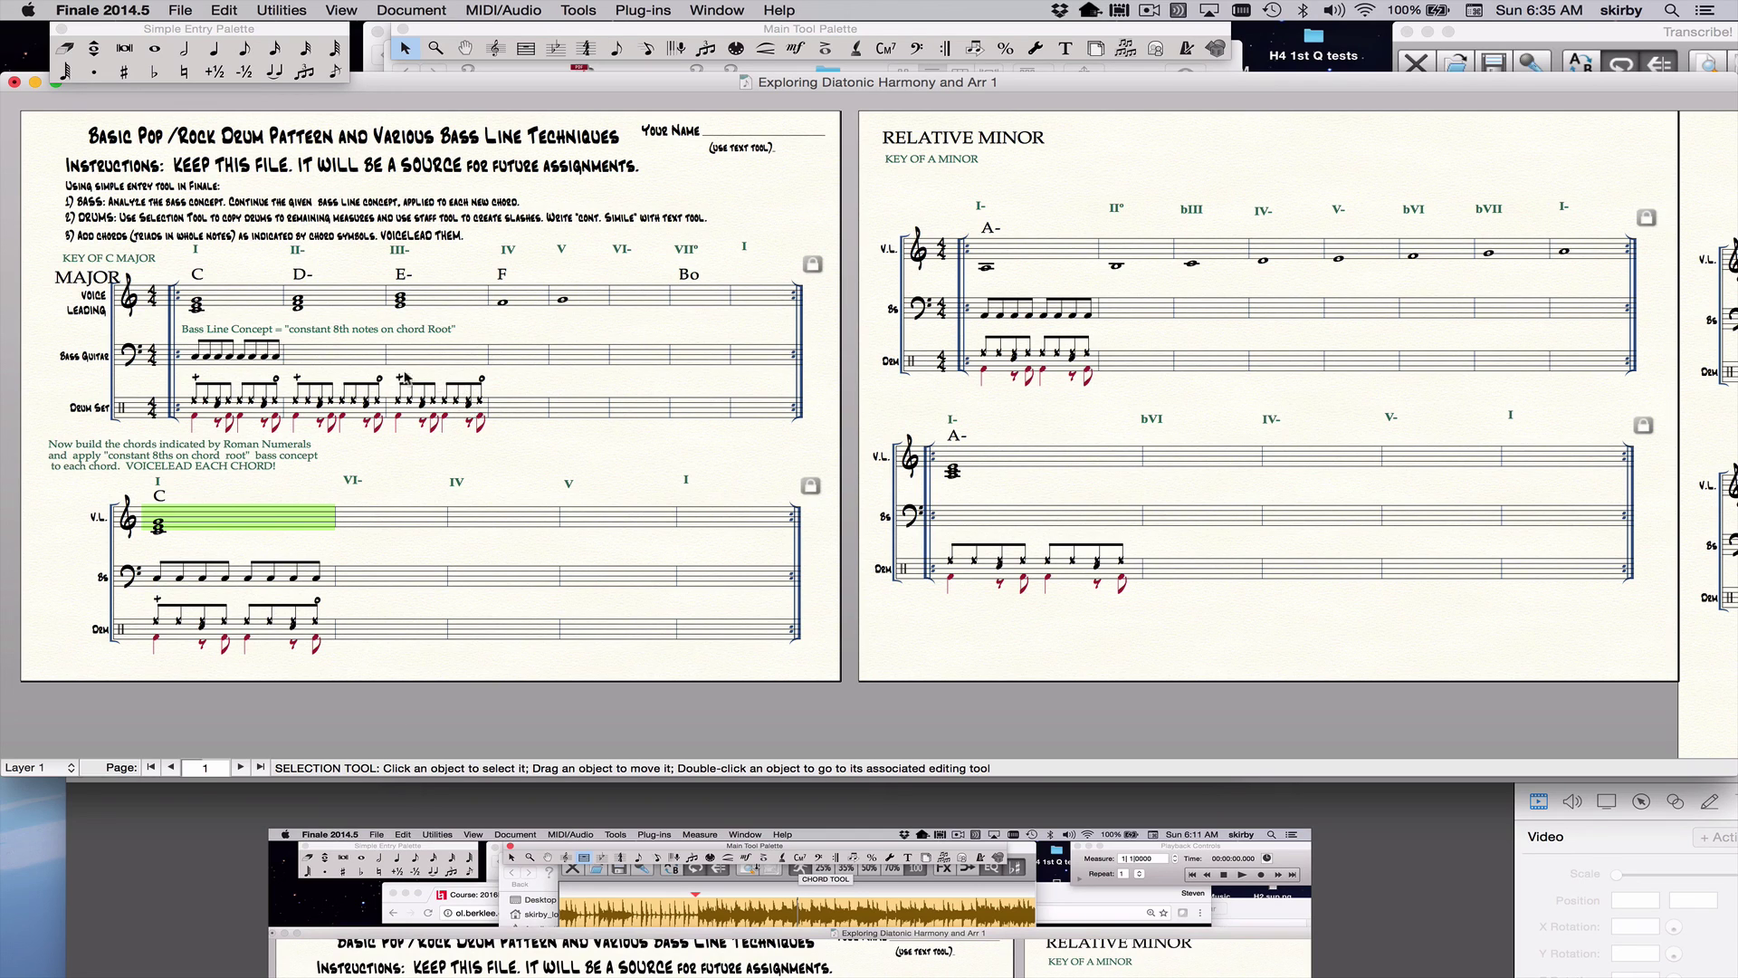
pyautogui.click(729, 11)
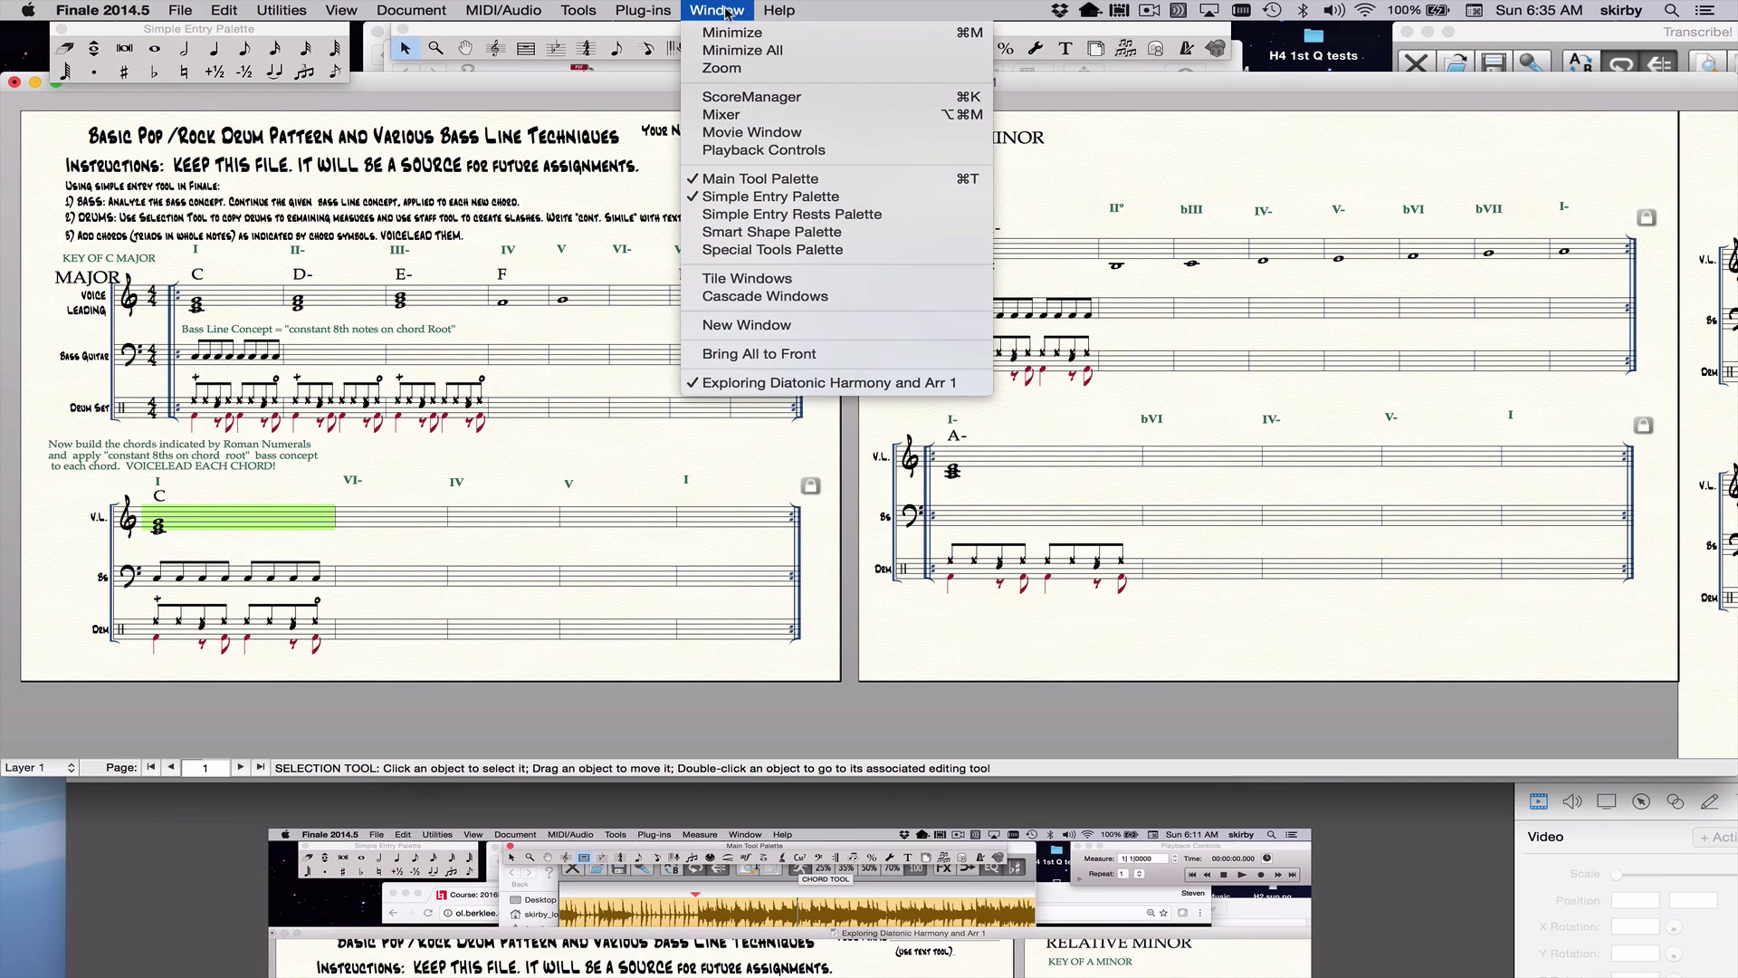